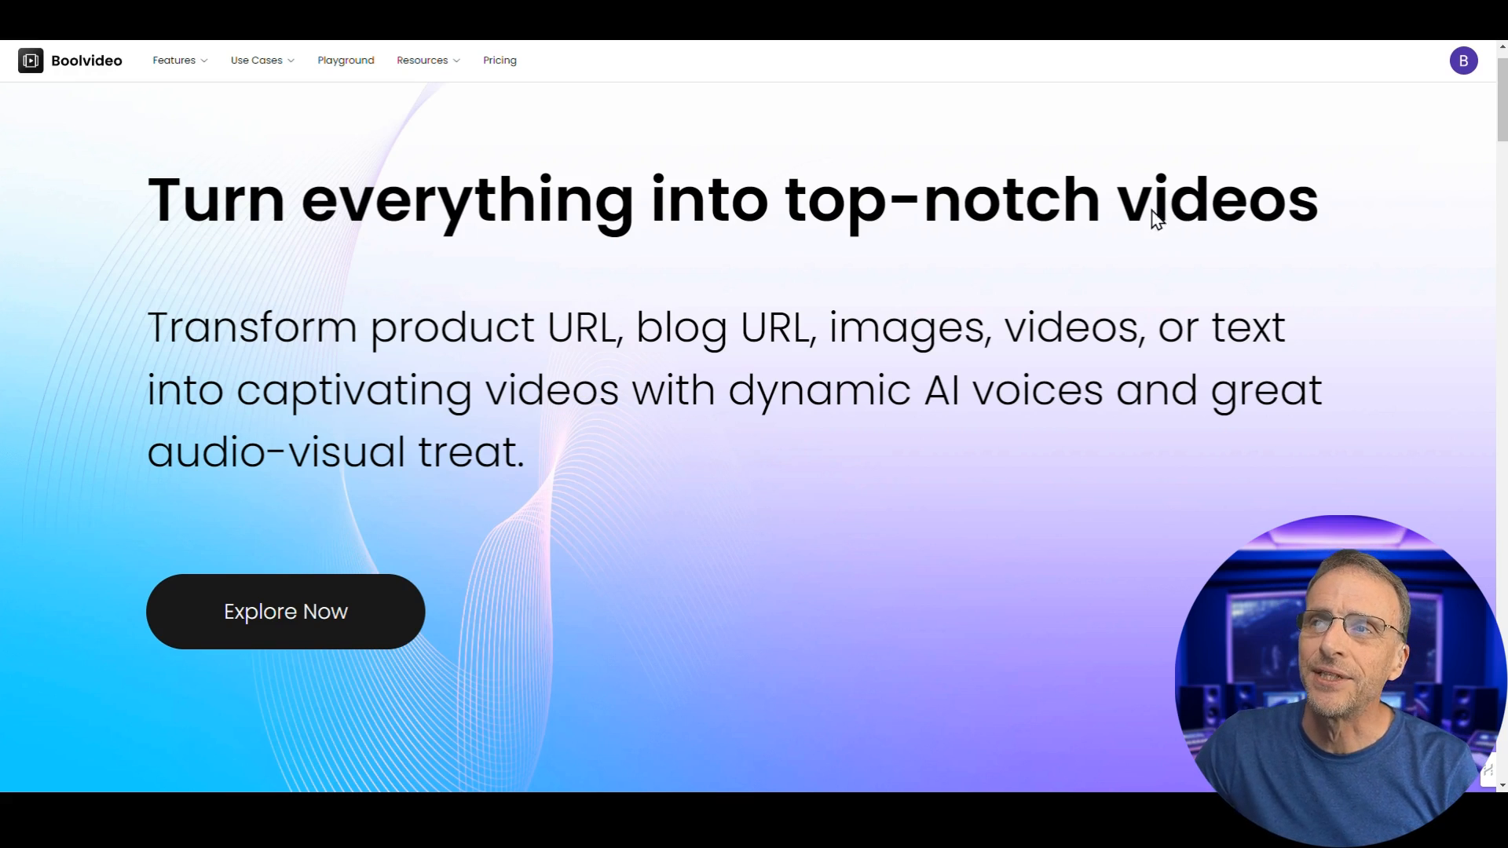
# Look through the homepage's AI video creation options, previewing Blog to video and Script to video.
pyautogui.scroll(-8, 973, 297)
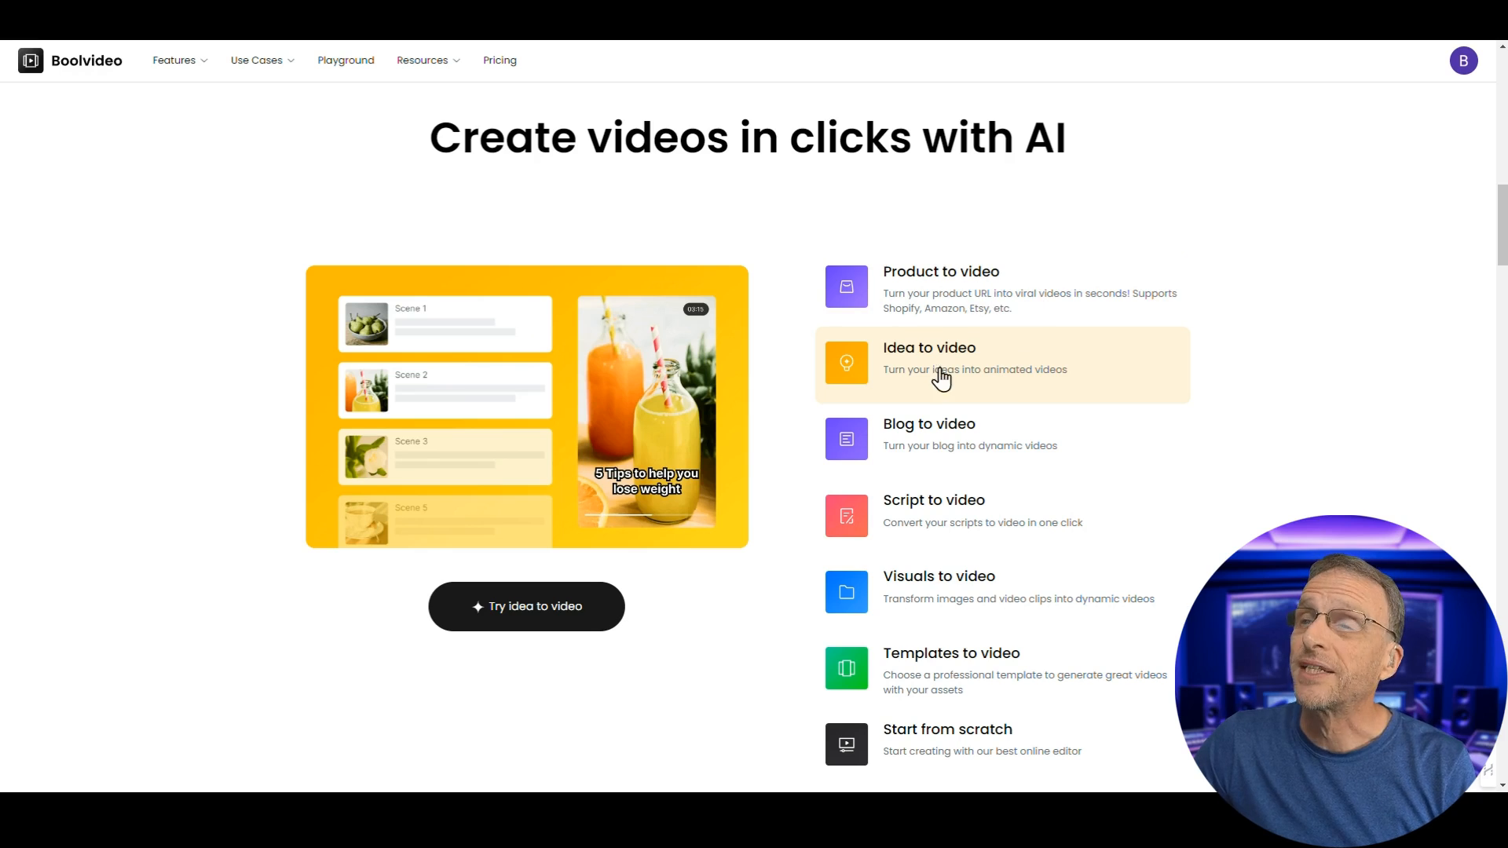
pyautogui.click(1080, 440)
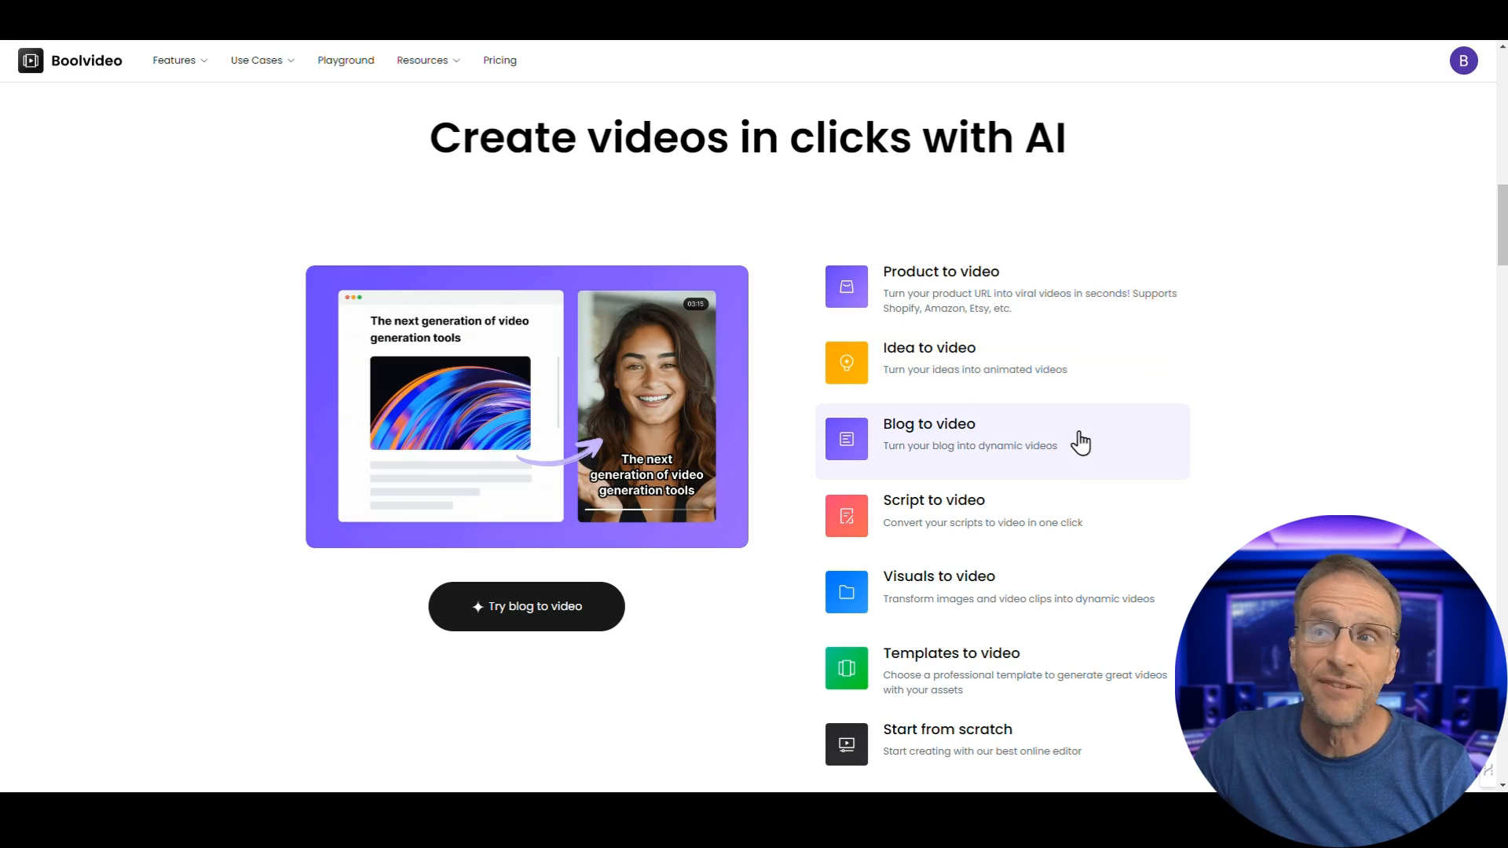
pyautogui.click(959, 535)
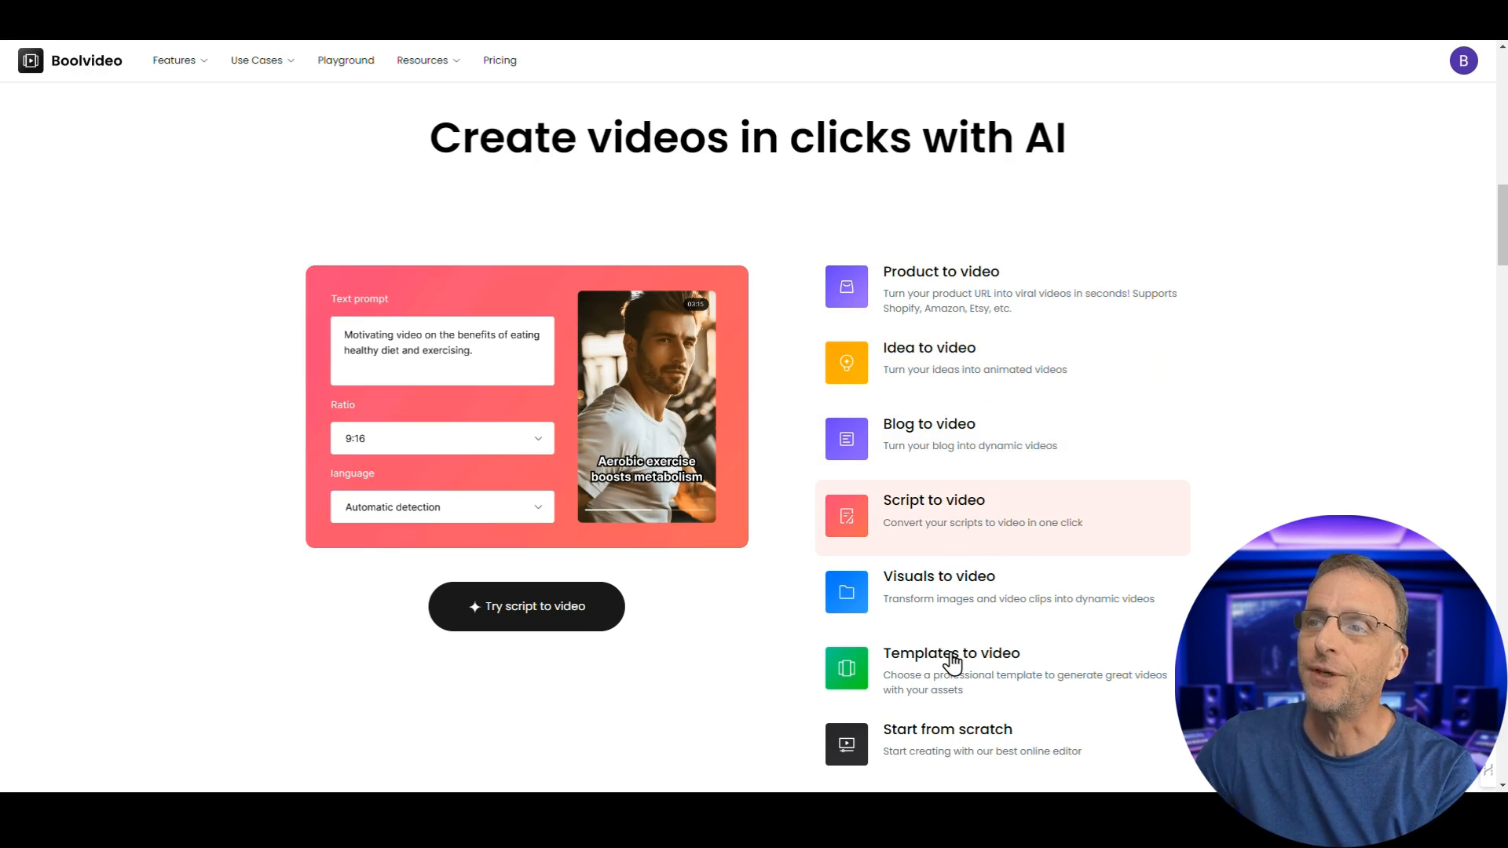
pyautogui.scroll(-2, 953, 664)
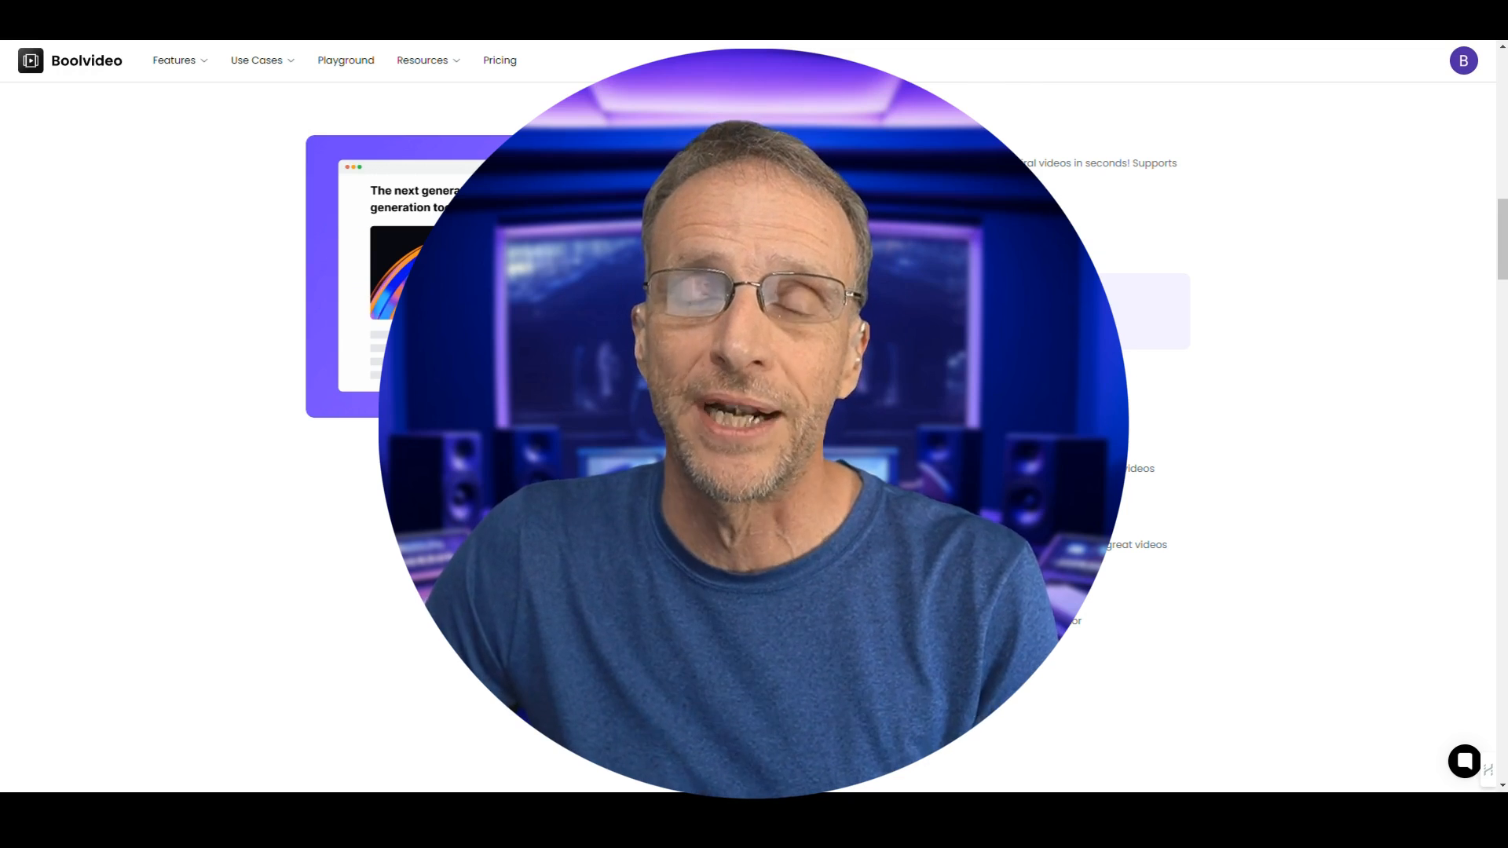
pyautogui.scroll(1, 754, 424)
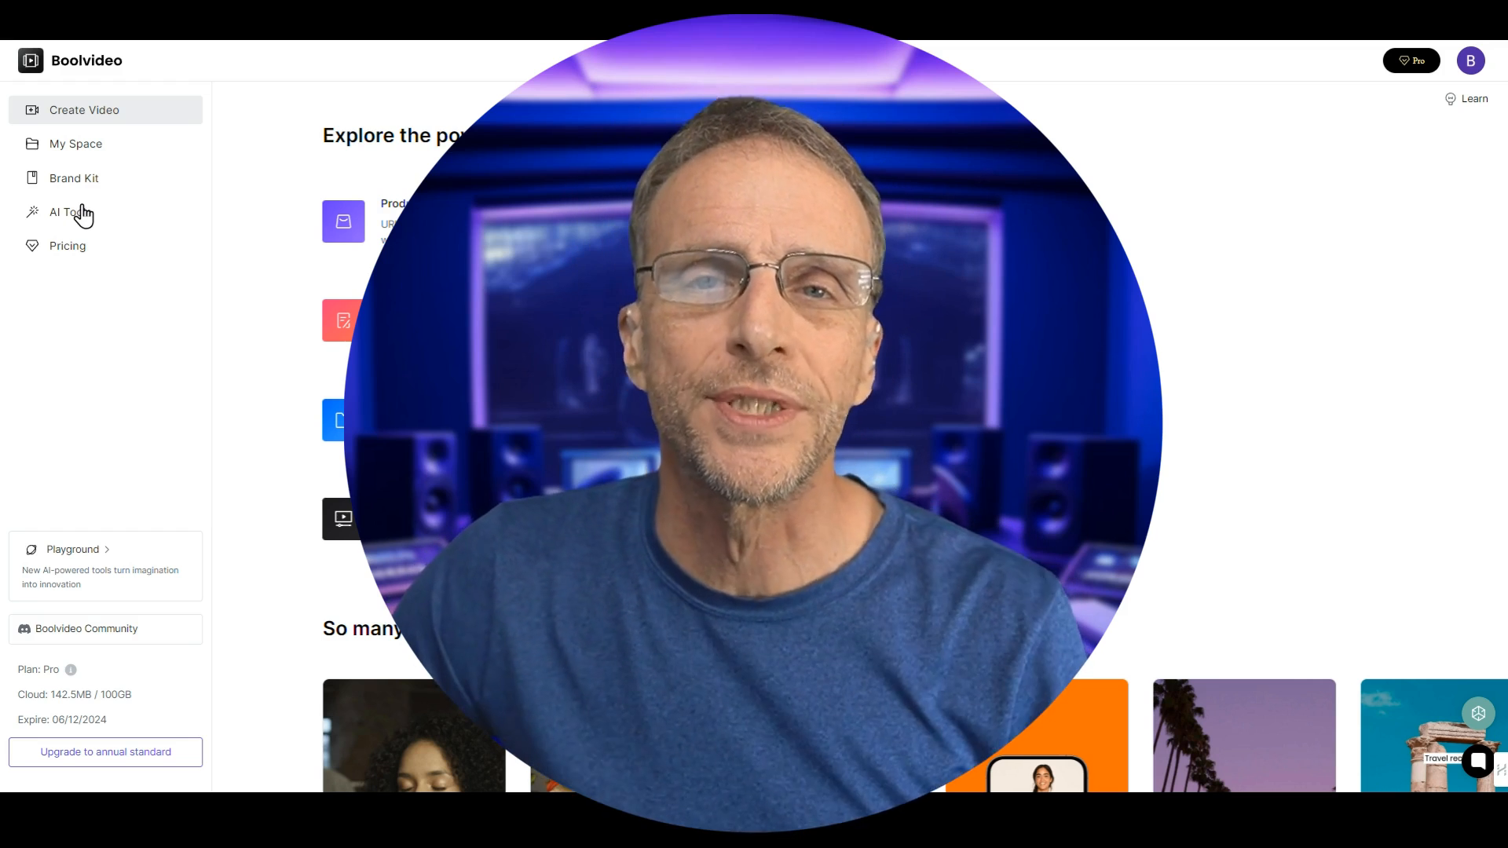
# Remove the background from the sample image of the woman in the straw hat using Background Remover.
pyautogui.click(83, 214)
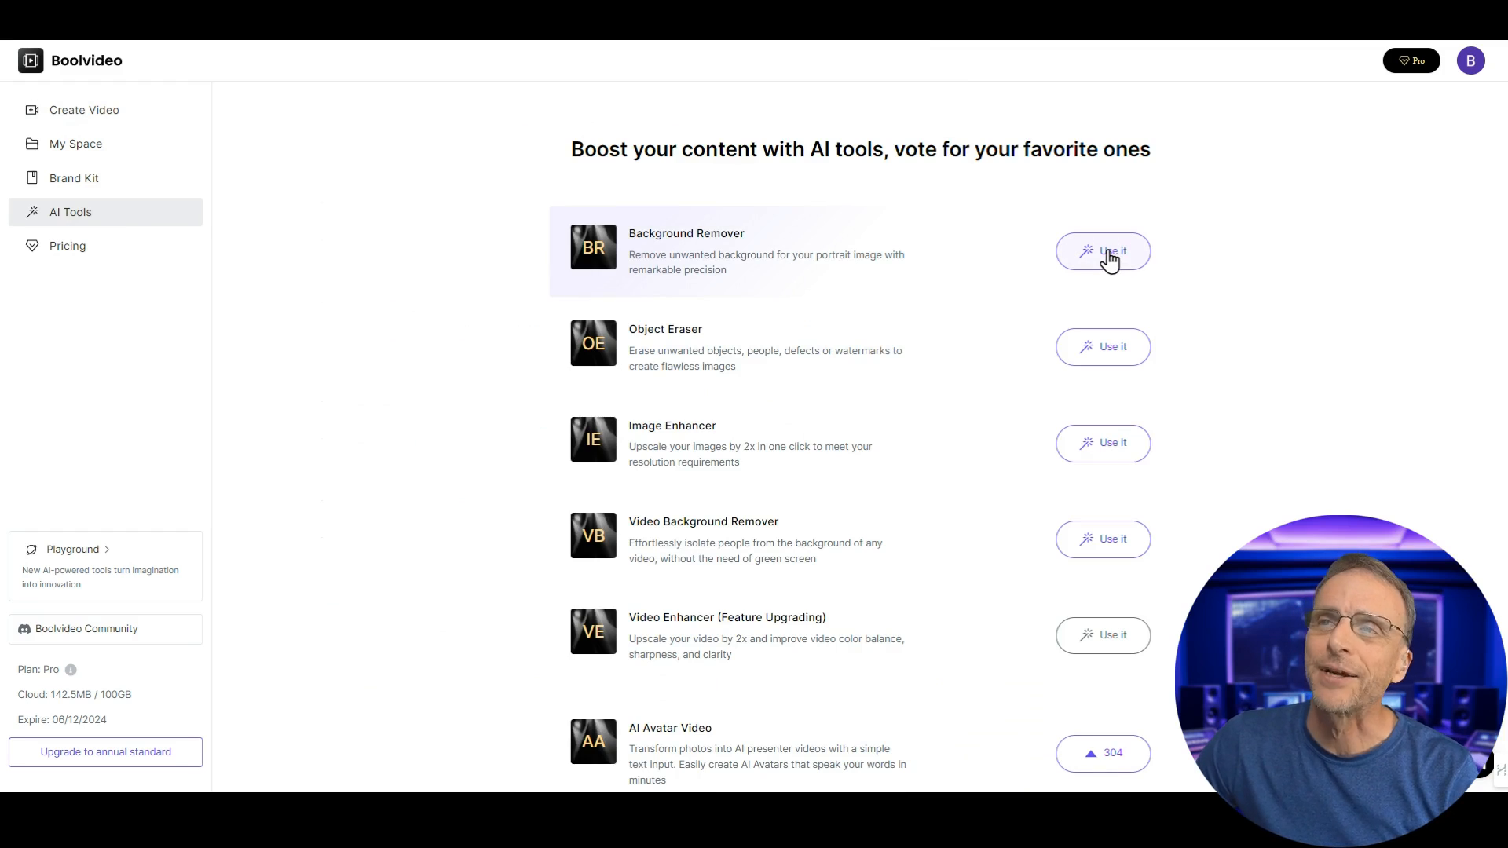
pyautogui.click(1110, 257)
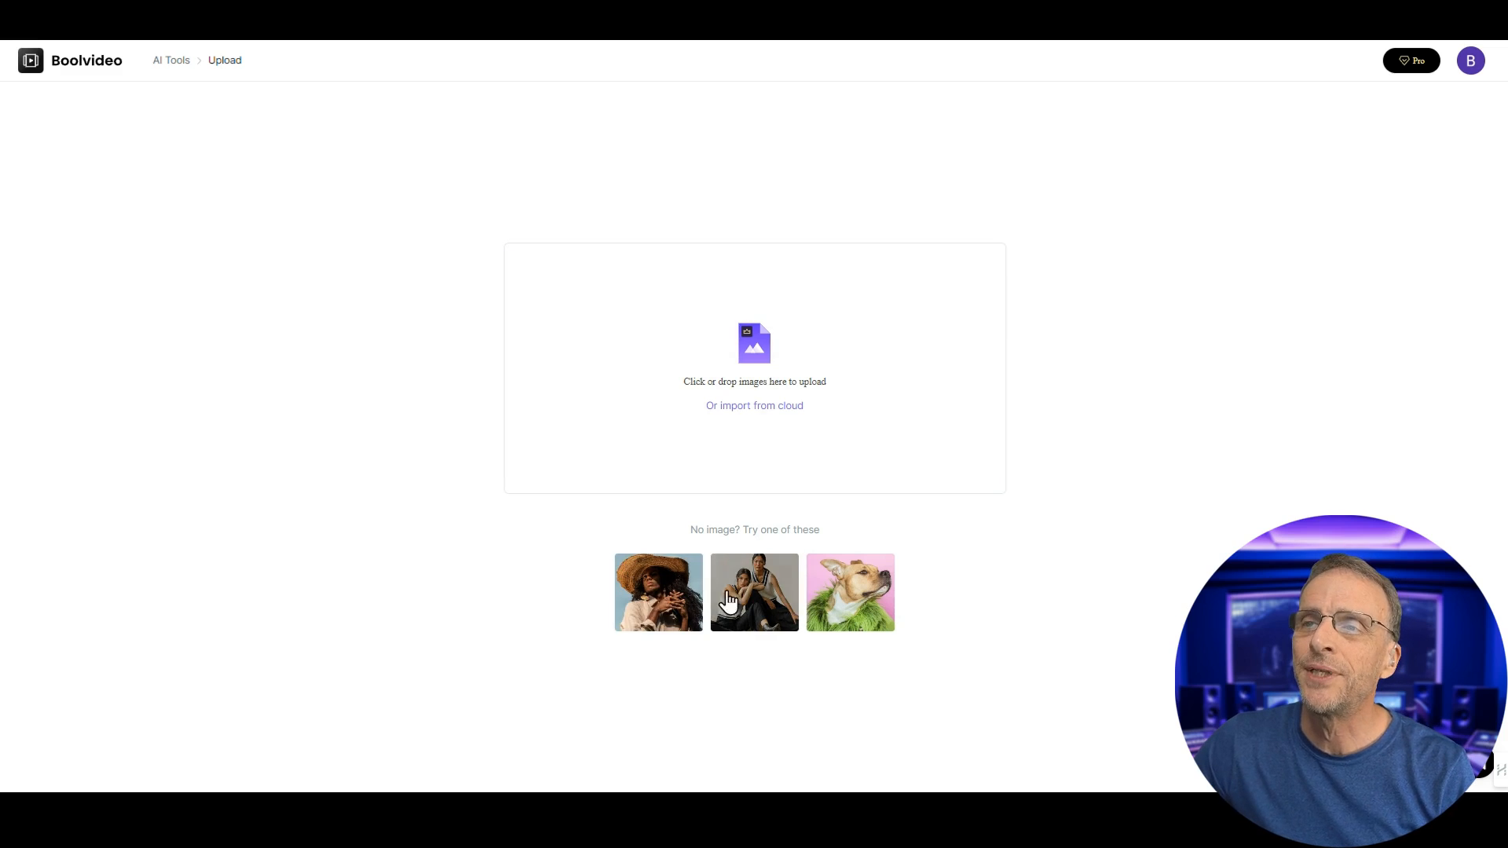
pyautogui.click(666, 619)
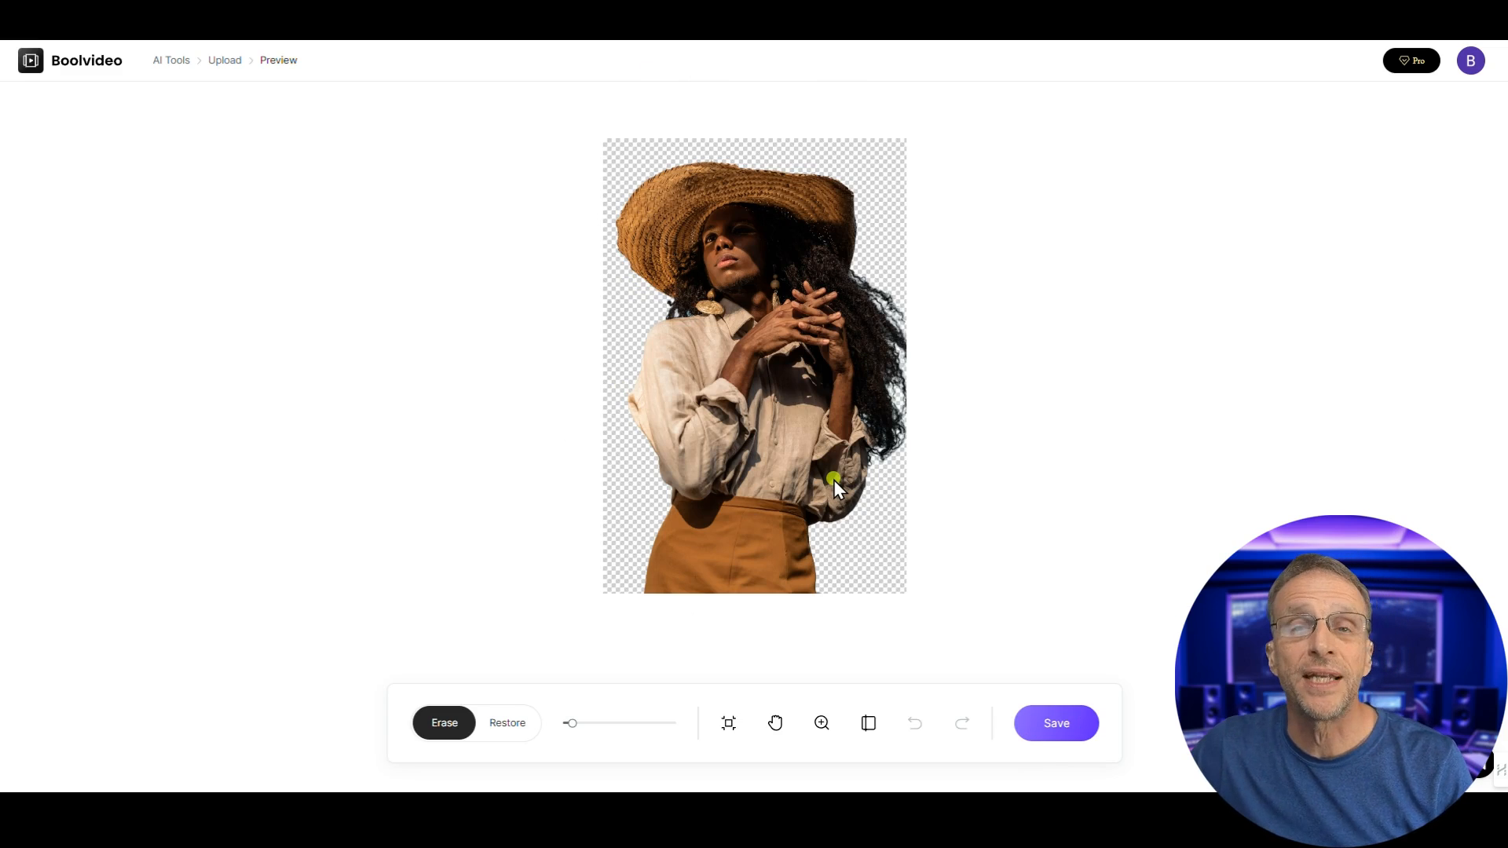
# Use Object Eraser to brush the drinking glass out of the painting of the man and the fish.
pyautogui.click(114, 67)
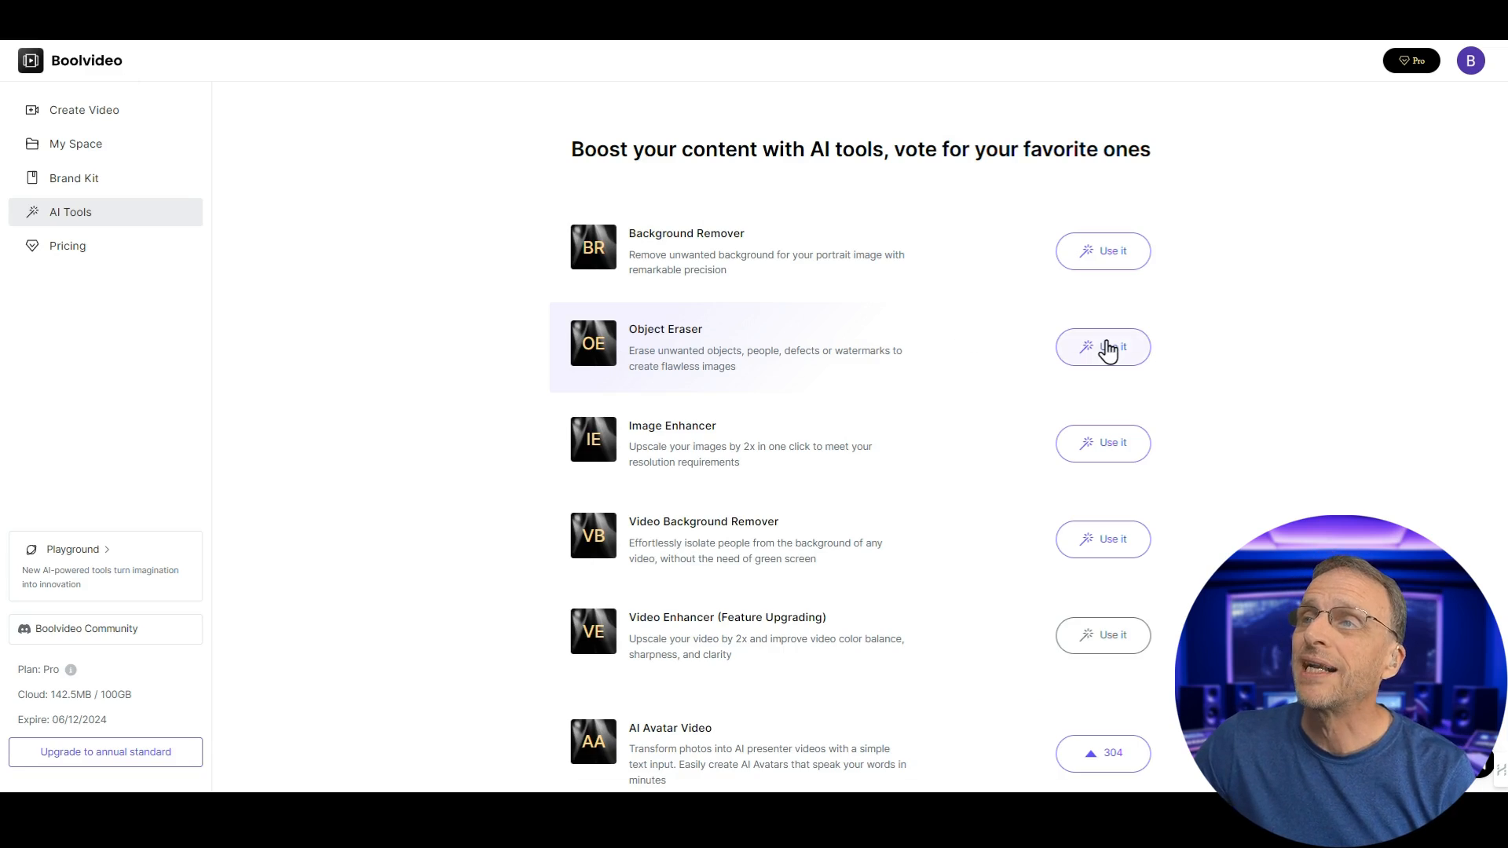
pyautogui.click(1109, 350)
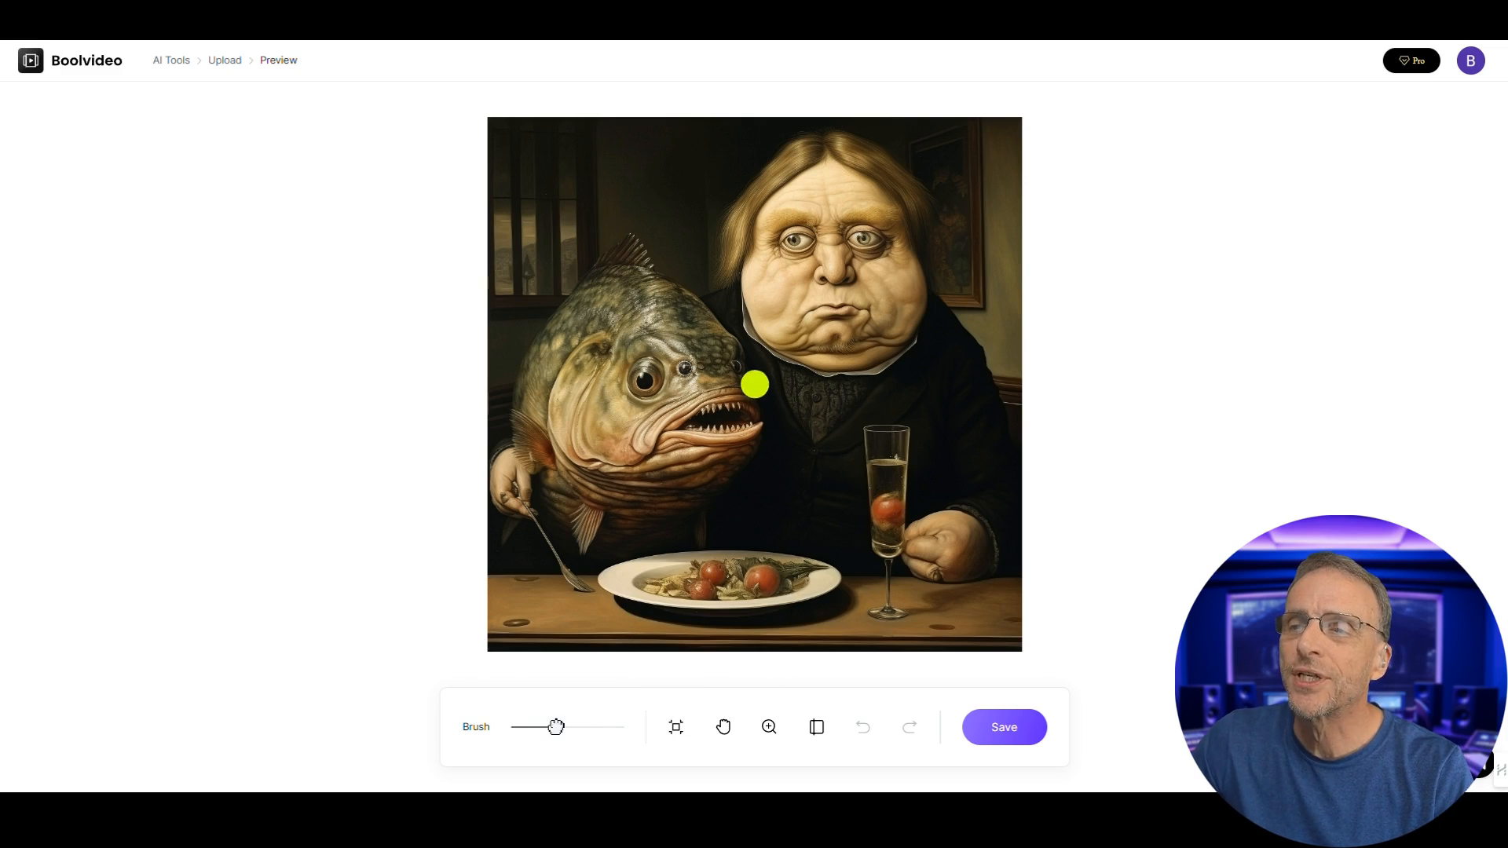
pyautogui.moveTo(888, 434); pyautogui.dragTo(921, 572)
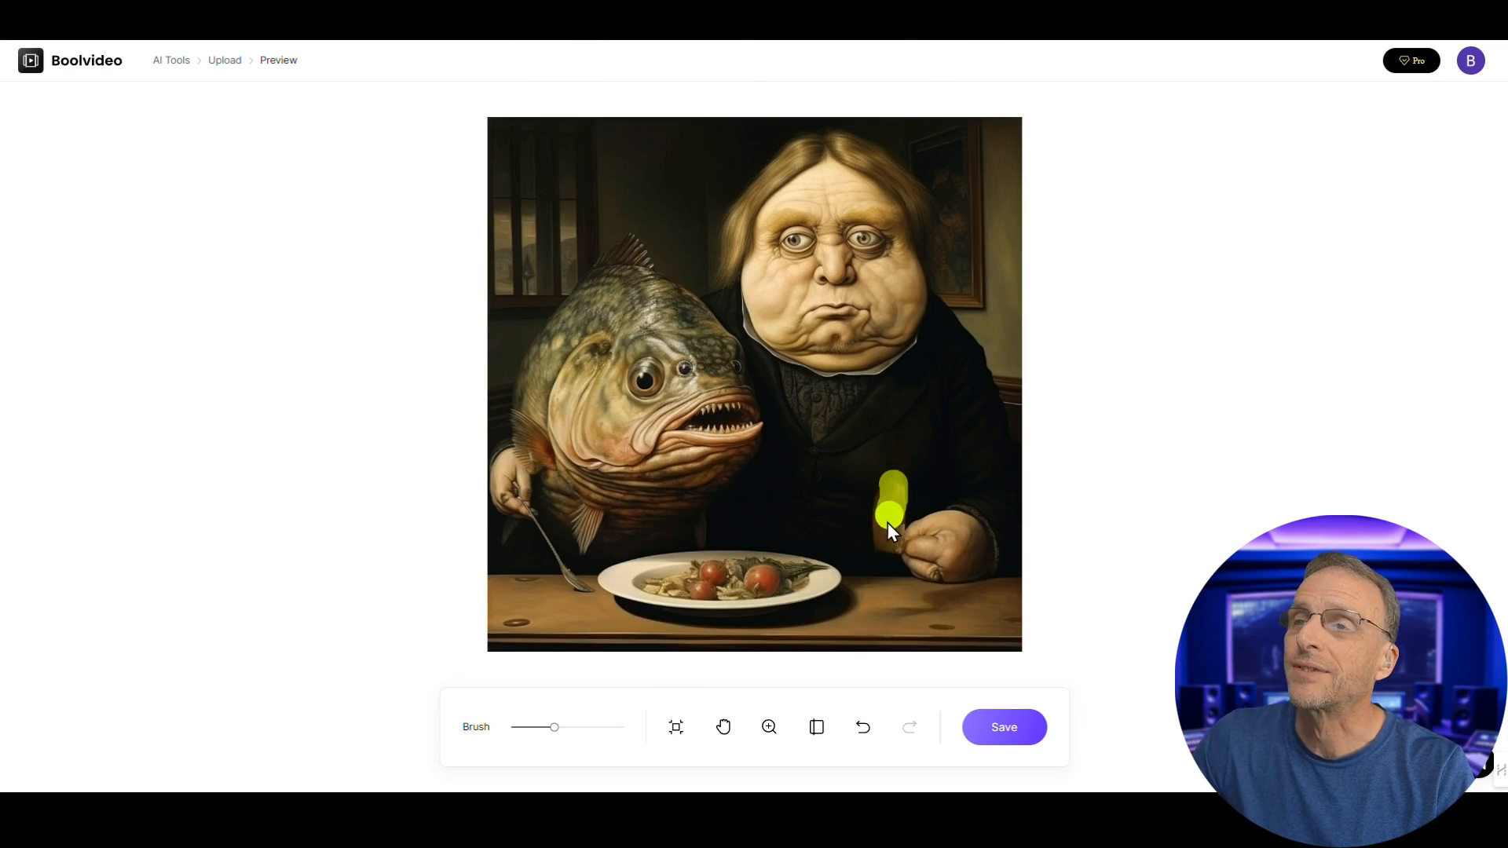
pyautogui.moveTo(875, 523); pyautogui.dragTo(875, 522)
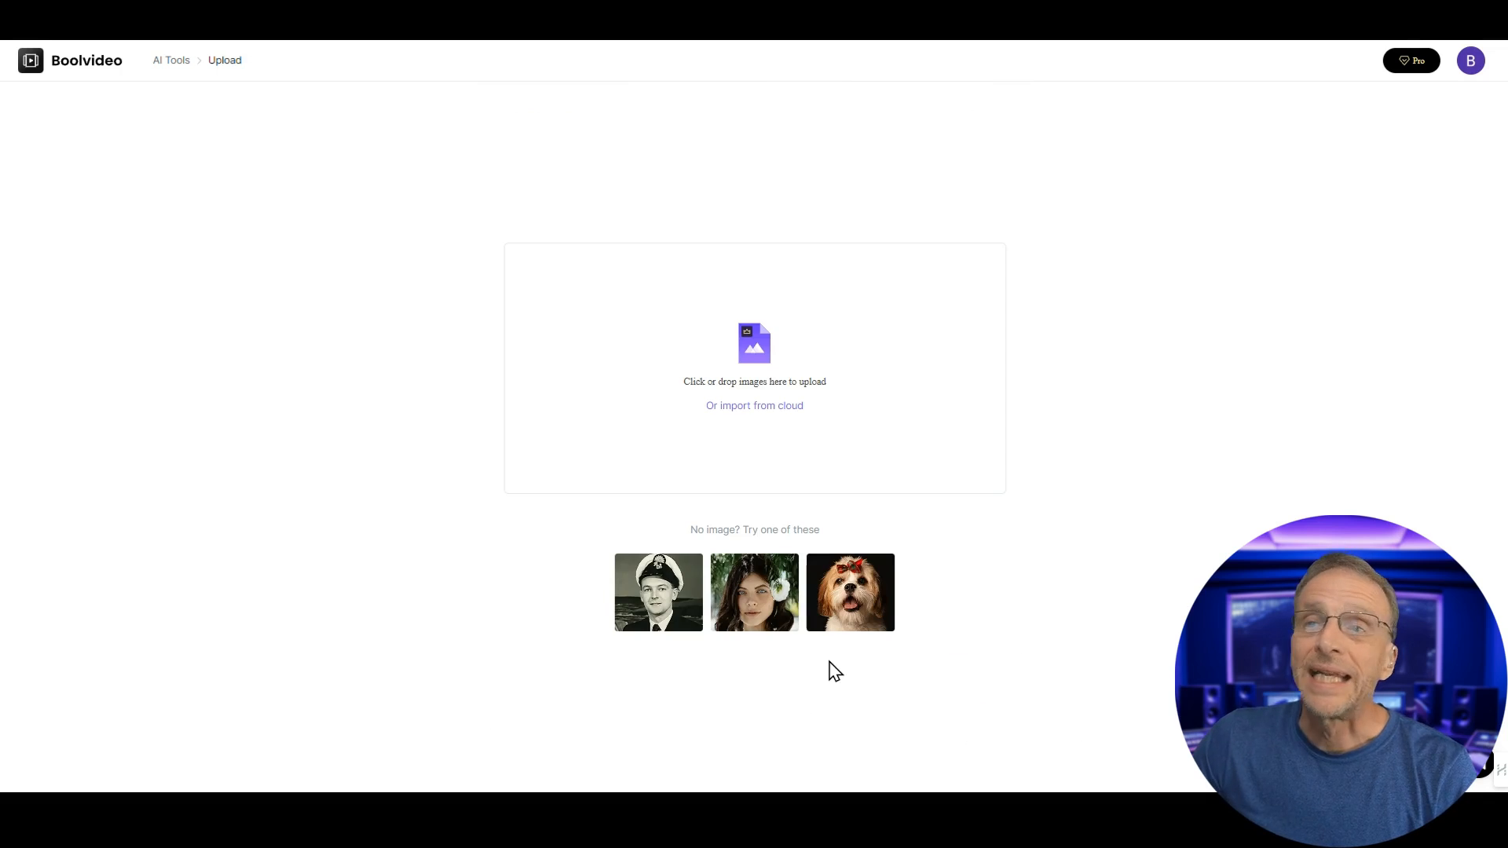
# Enhance the sample portrait of the dark-haired woman with Image Enhancer.
pyautogui.click(760, 613)
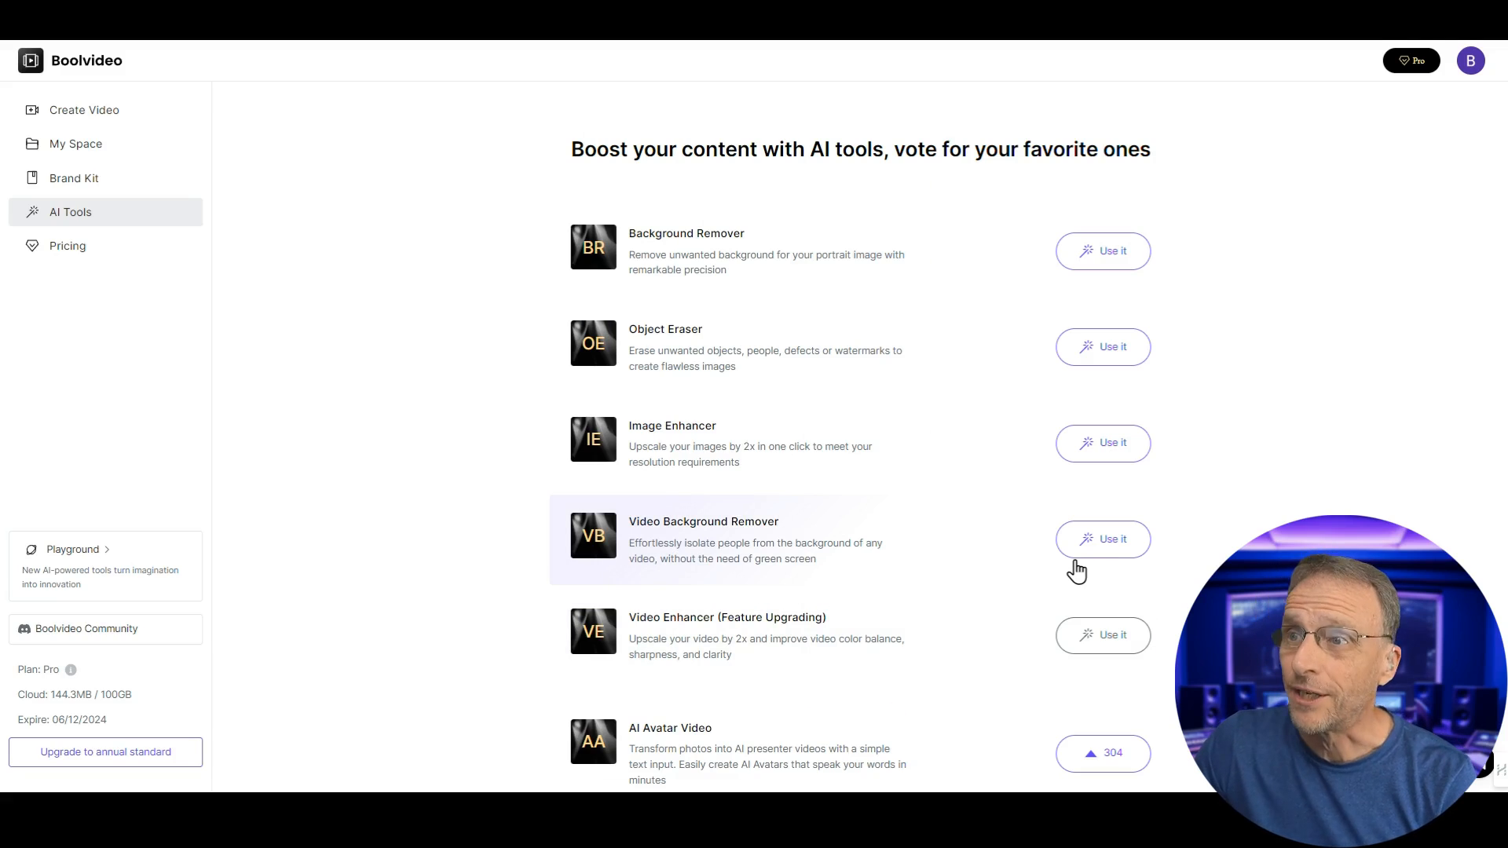
# Remove the background from the clip of the man in the blue shirt with Video Background Remover and play the result.
pyautogui.click(1076, 561)
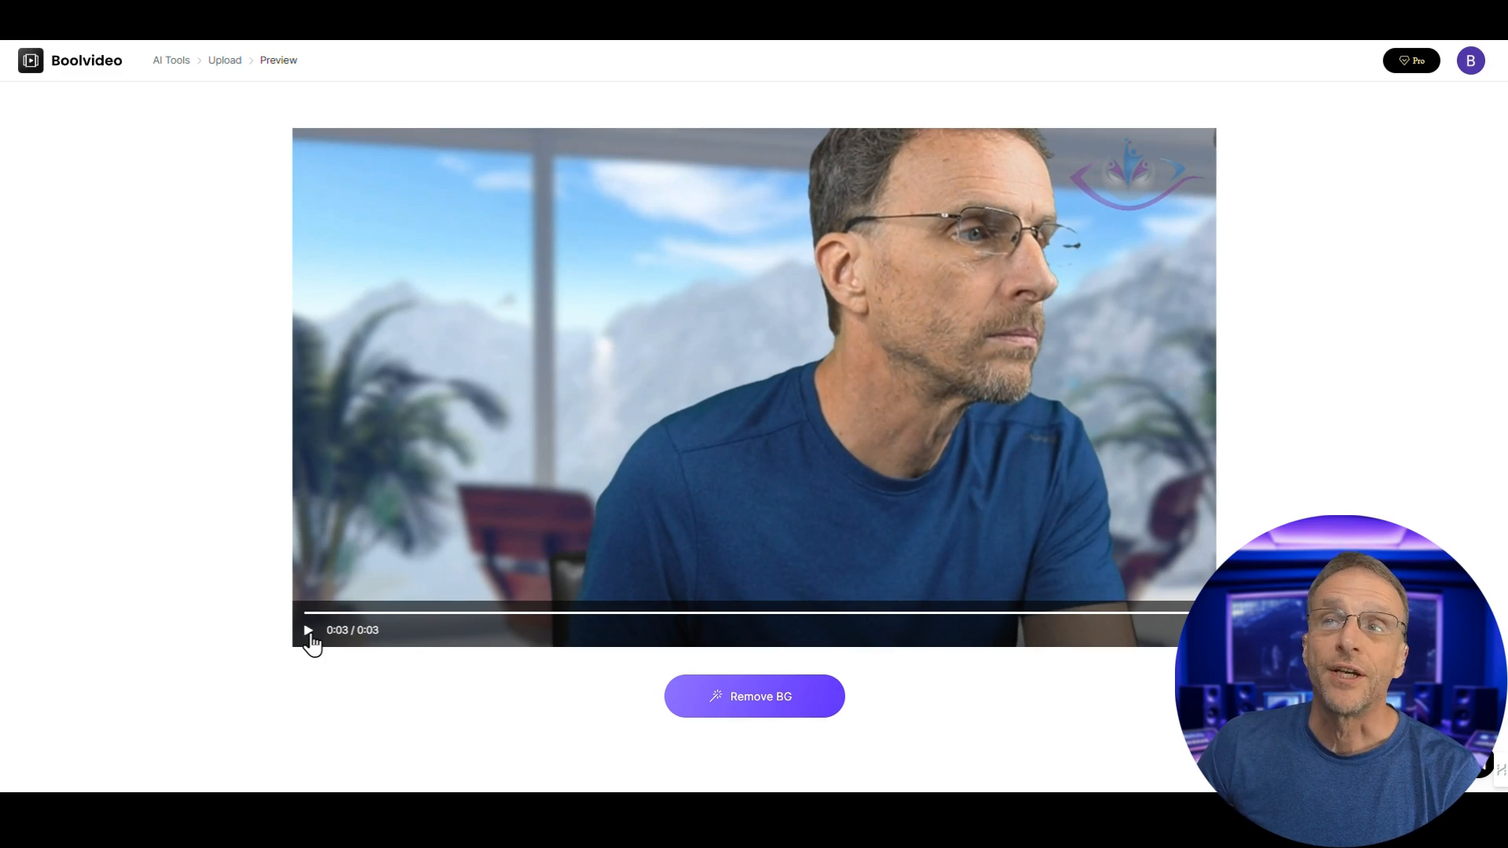
pyautogui.click(771, 705)
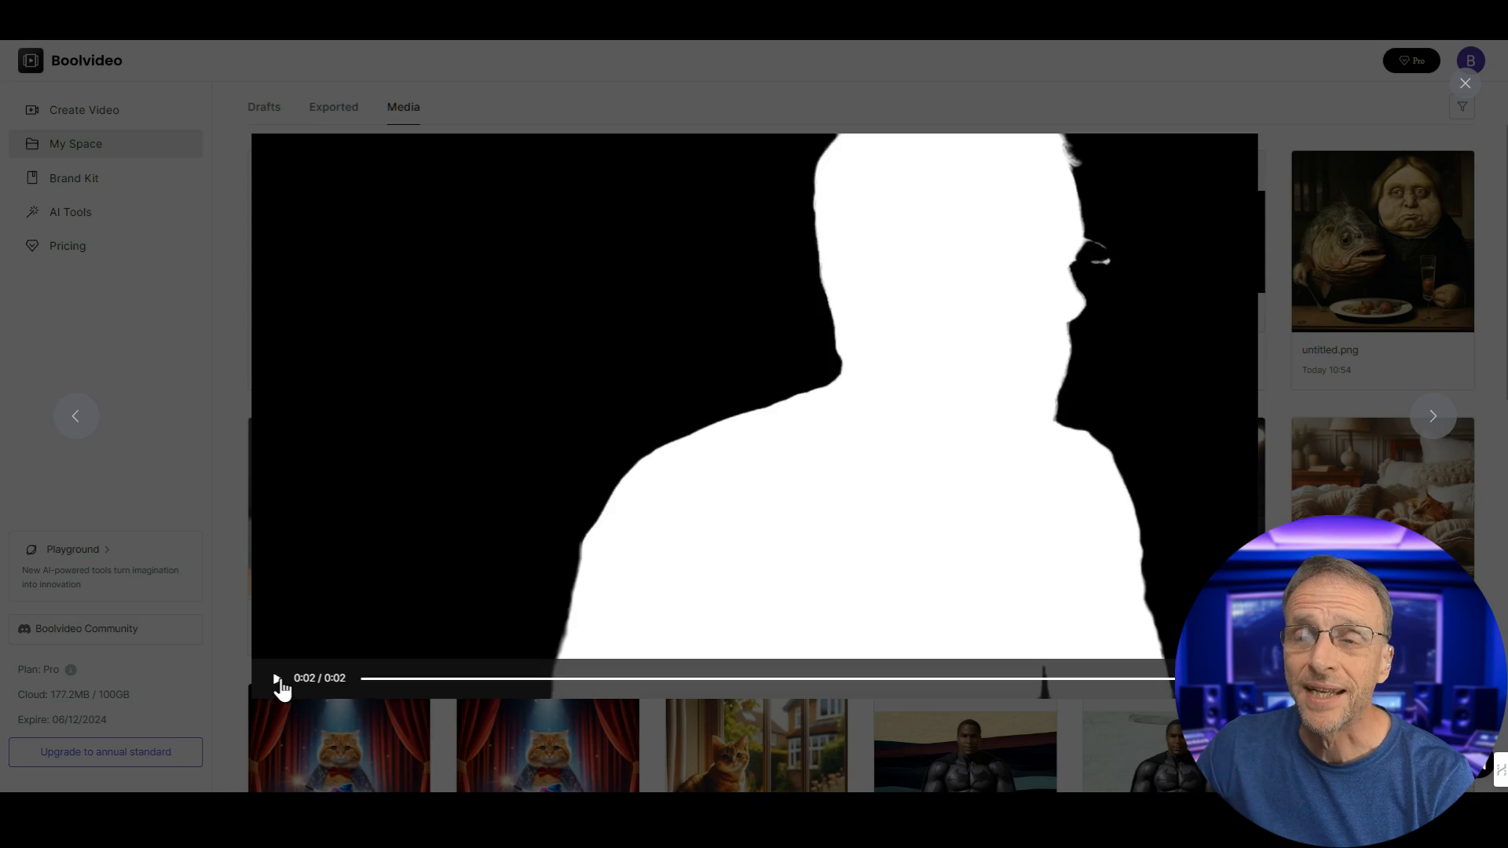
pyautogui.click(278, 678)
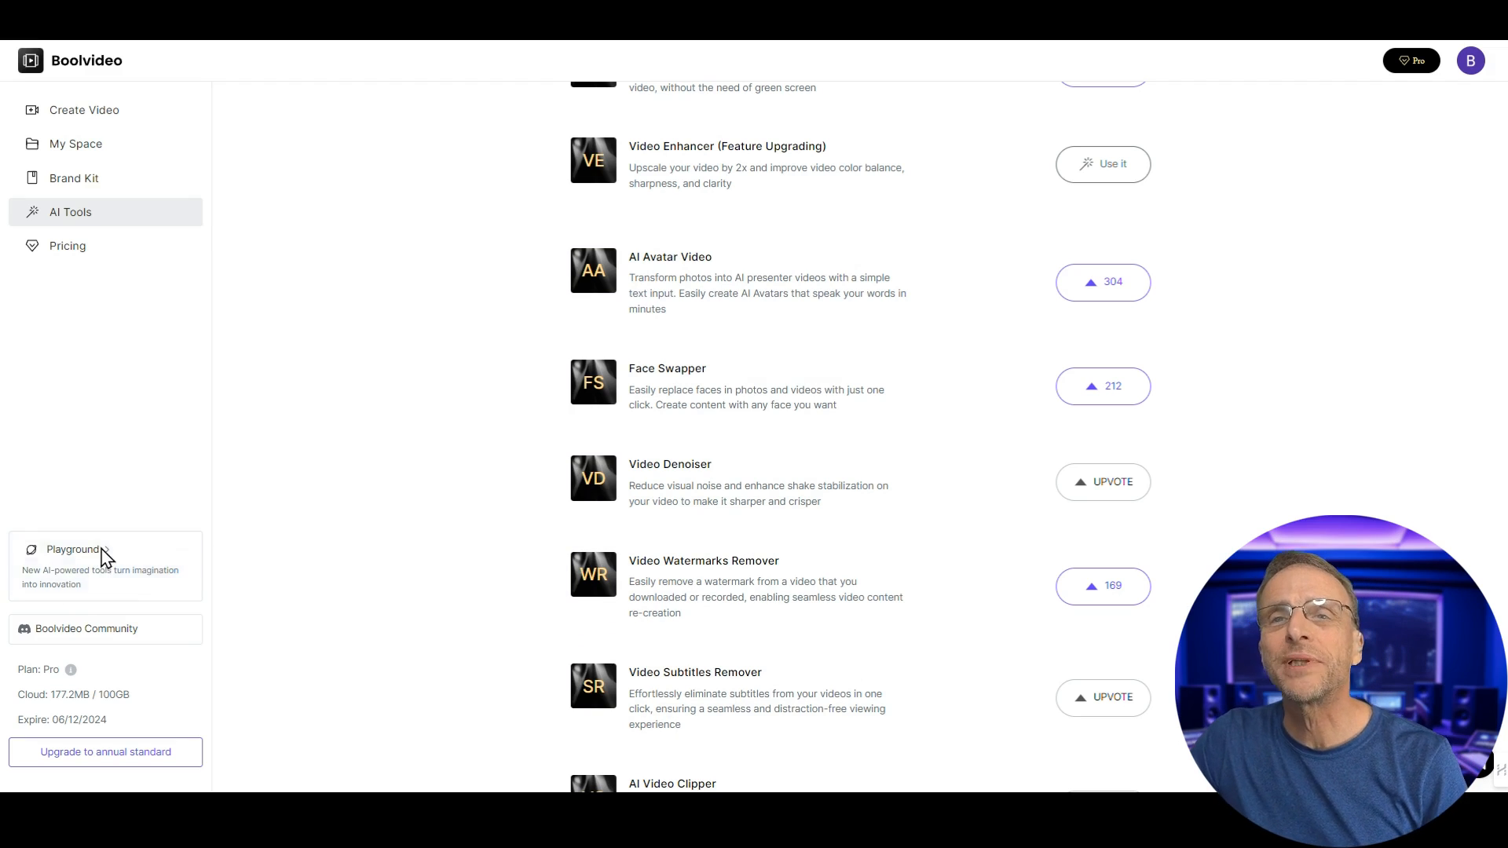
# Open the Text to Image generator in the Playground.
pyautogui.click(105, 553)
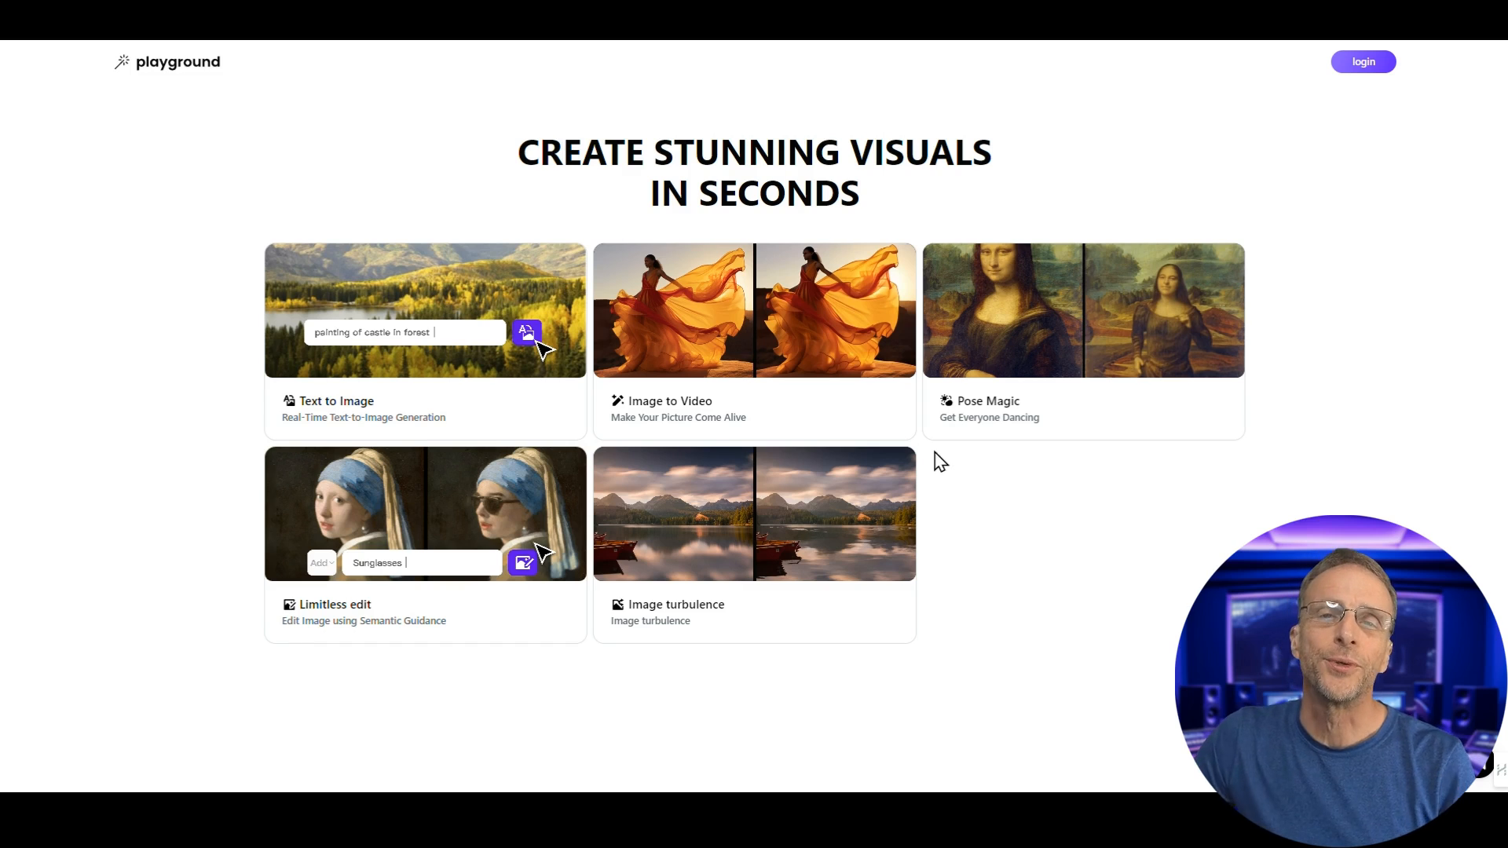
pyautogui.moveTo(509, 391)
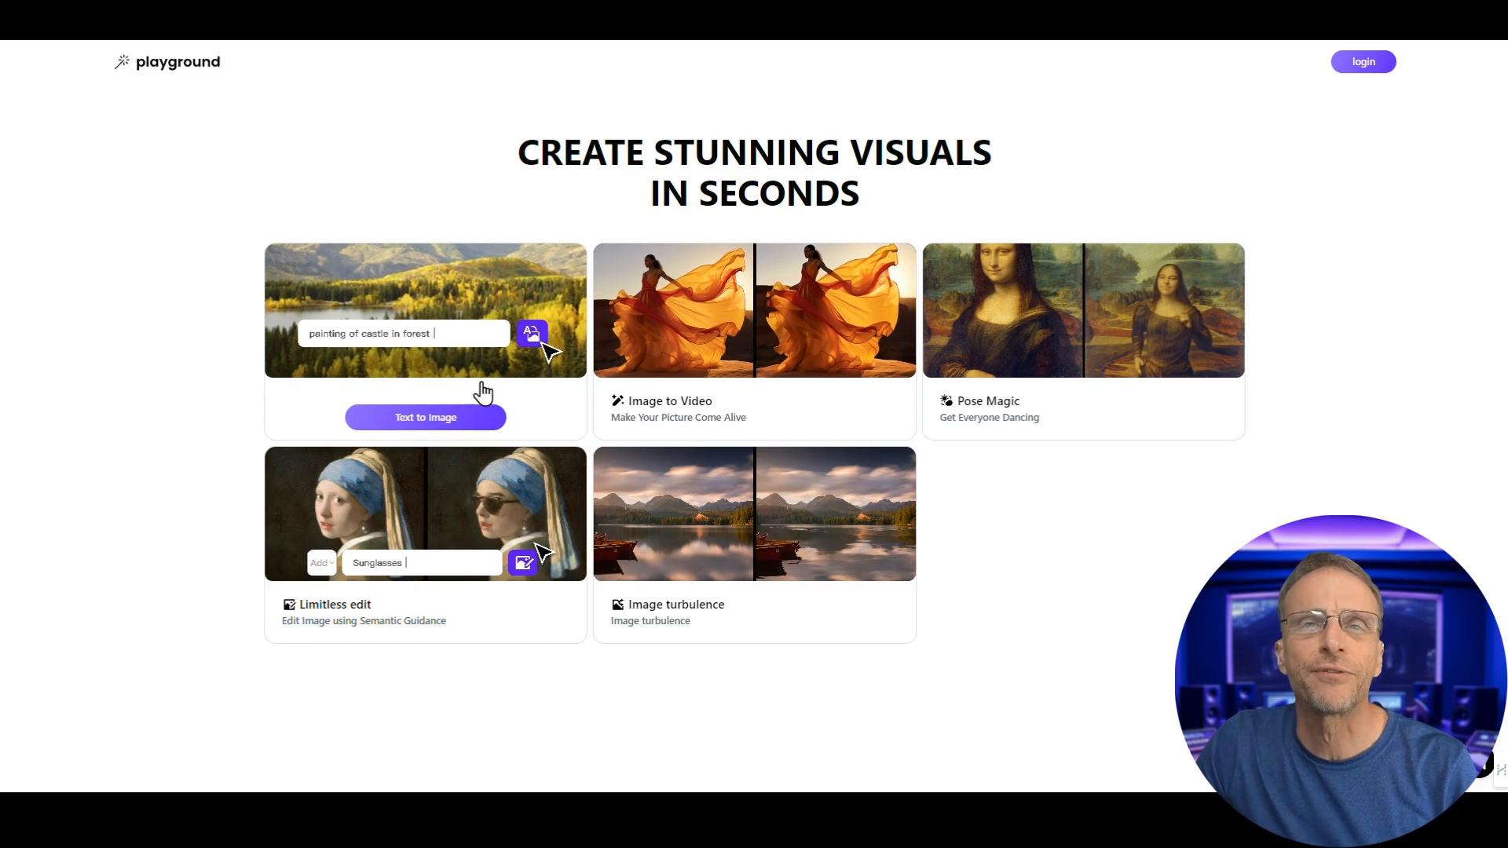
pyautogui.click(415, 429)
pyautogui.click(704, 363)
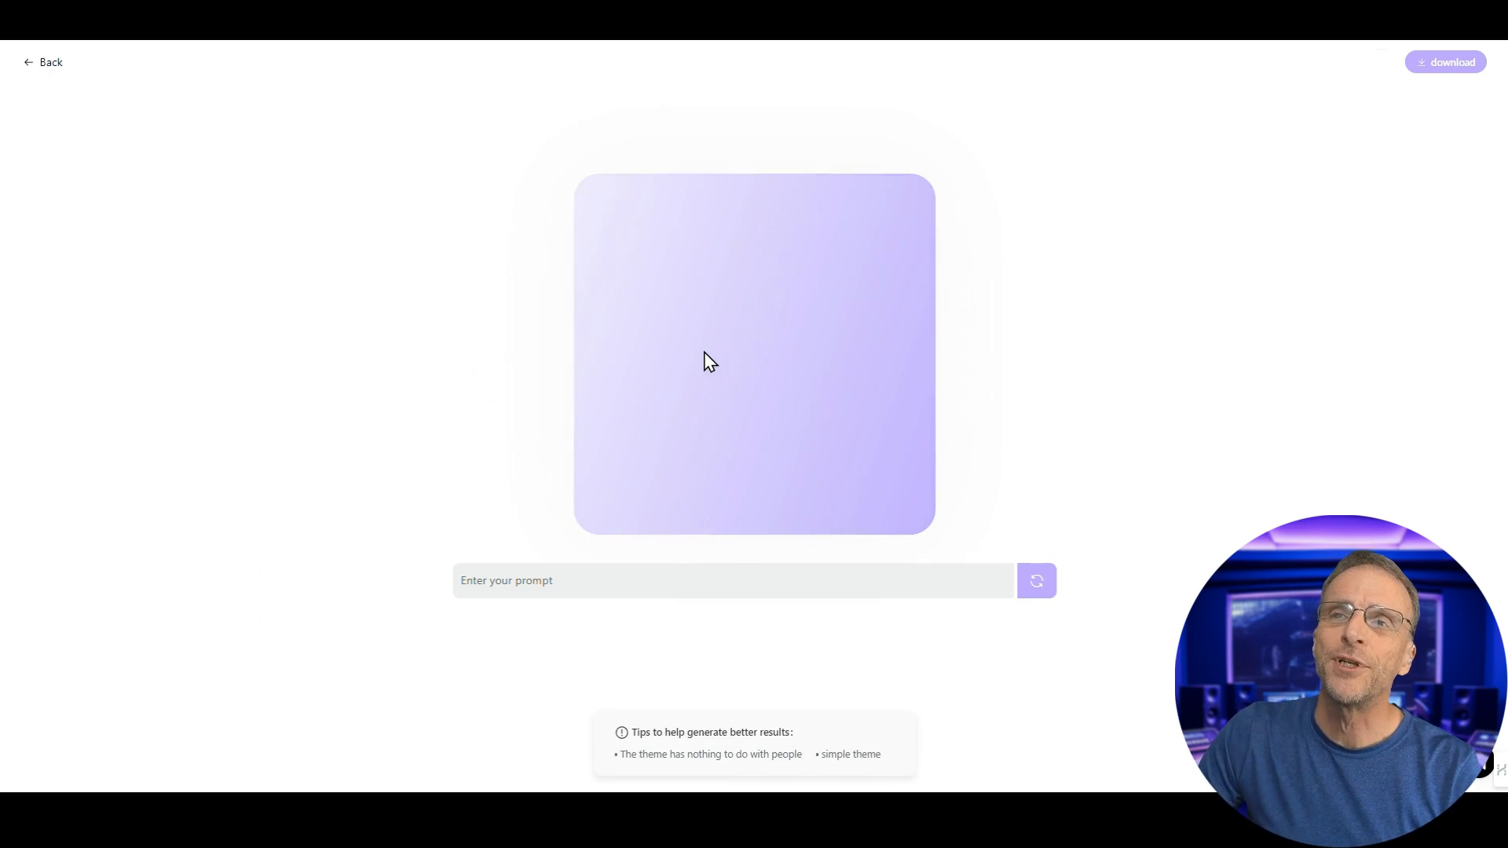
# Enter the image prompt "a field of flowers, during a rainstorm, big mountains in the background".
pyautogui.click(600, 594)
pyautogui.write('a fi')
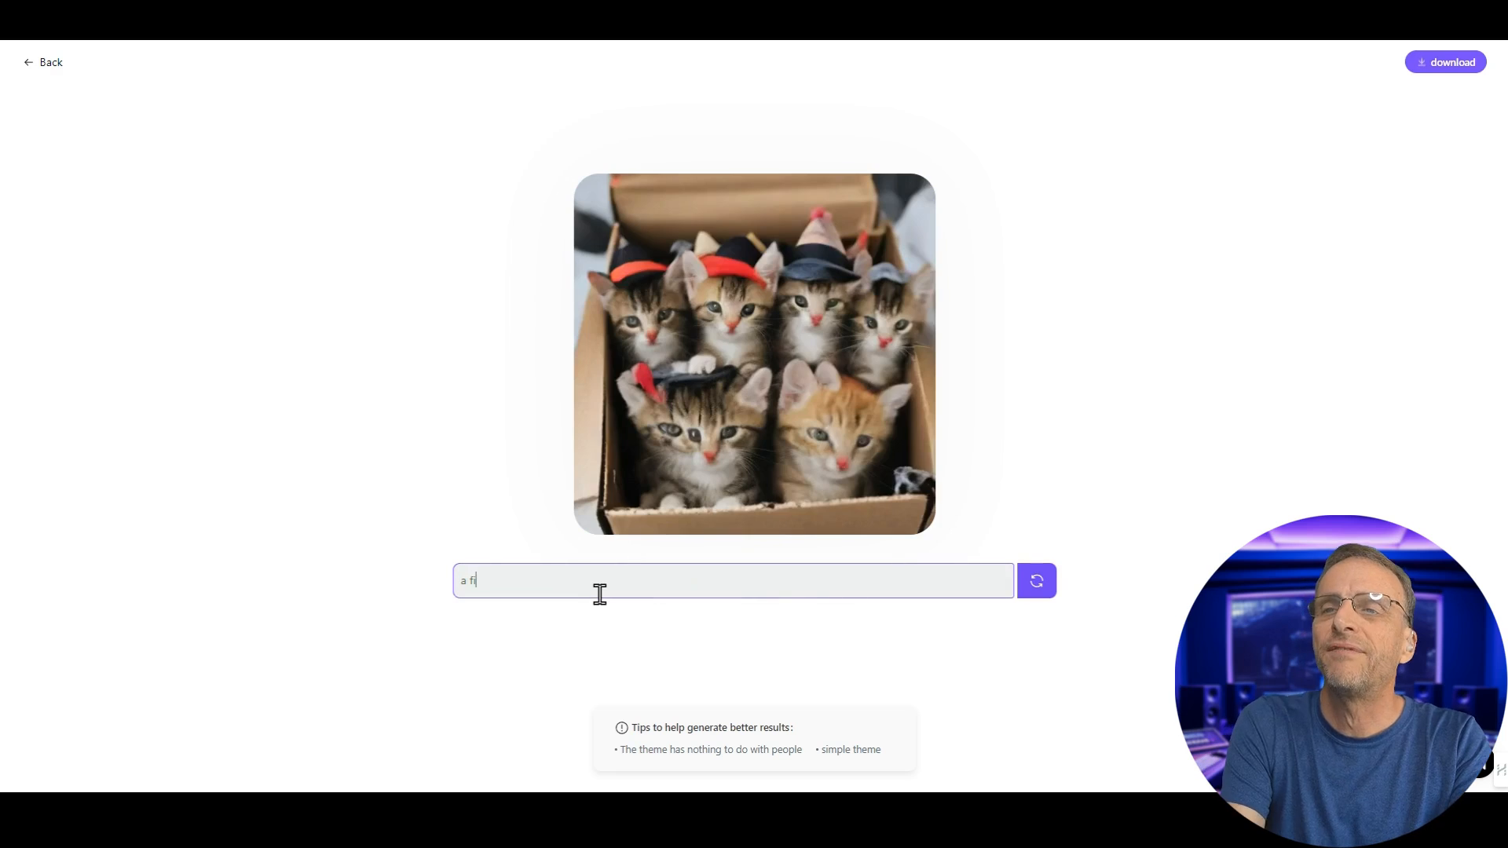
pyautogui.write('eld of flowers, during')
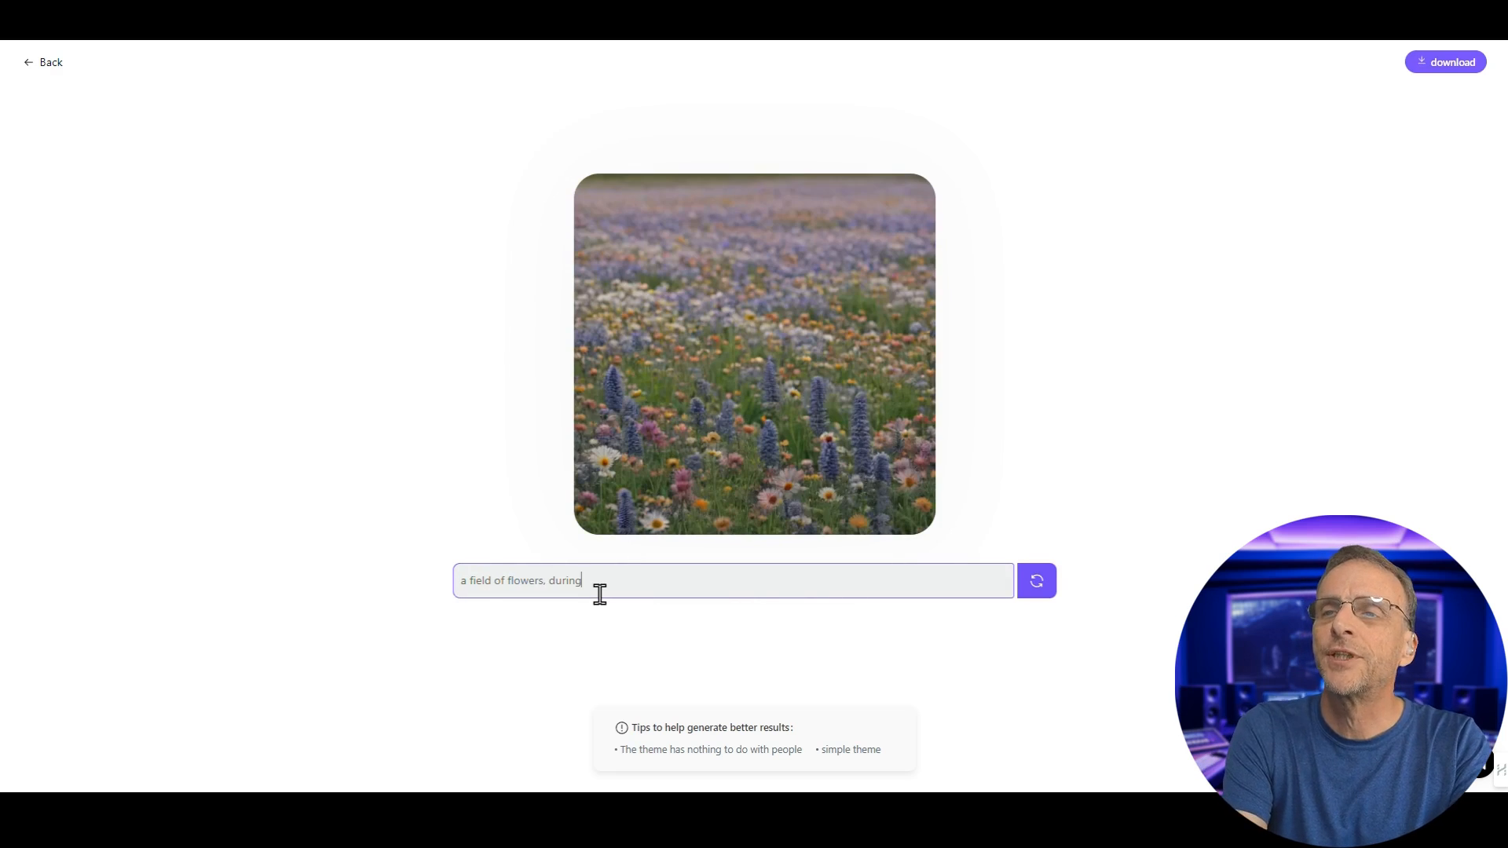
pyautogui.write(' a rainstr')
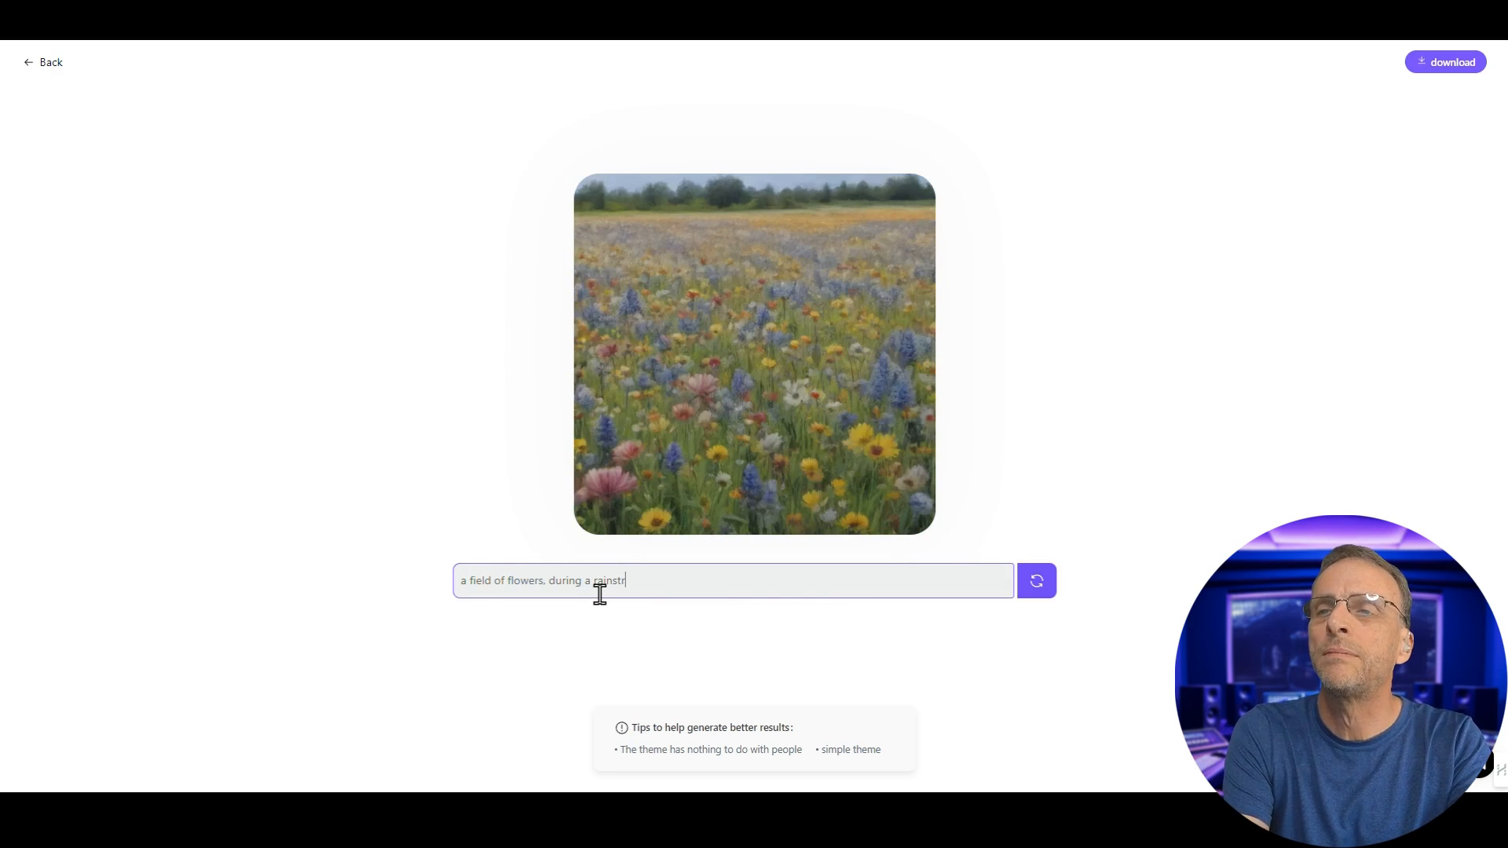
pyautogui.press('BackSpace')
pyautogui.write('orm, big m')
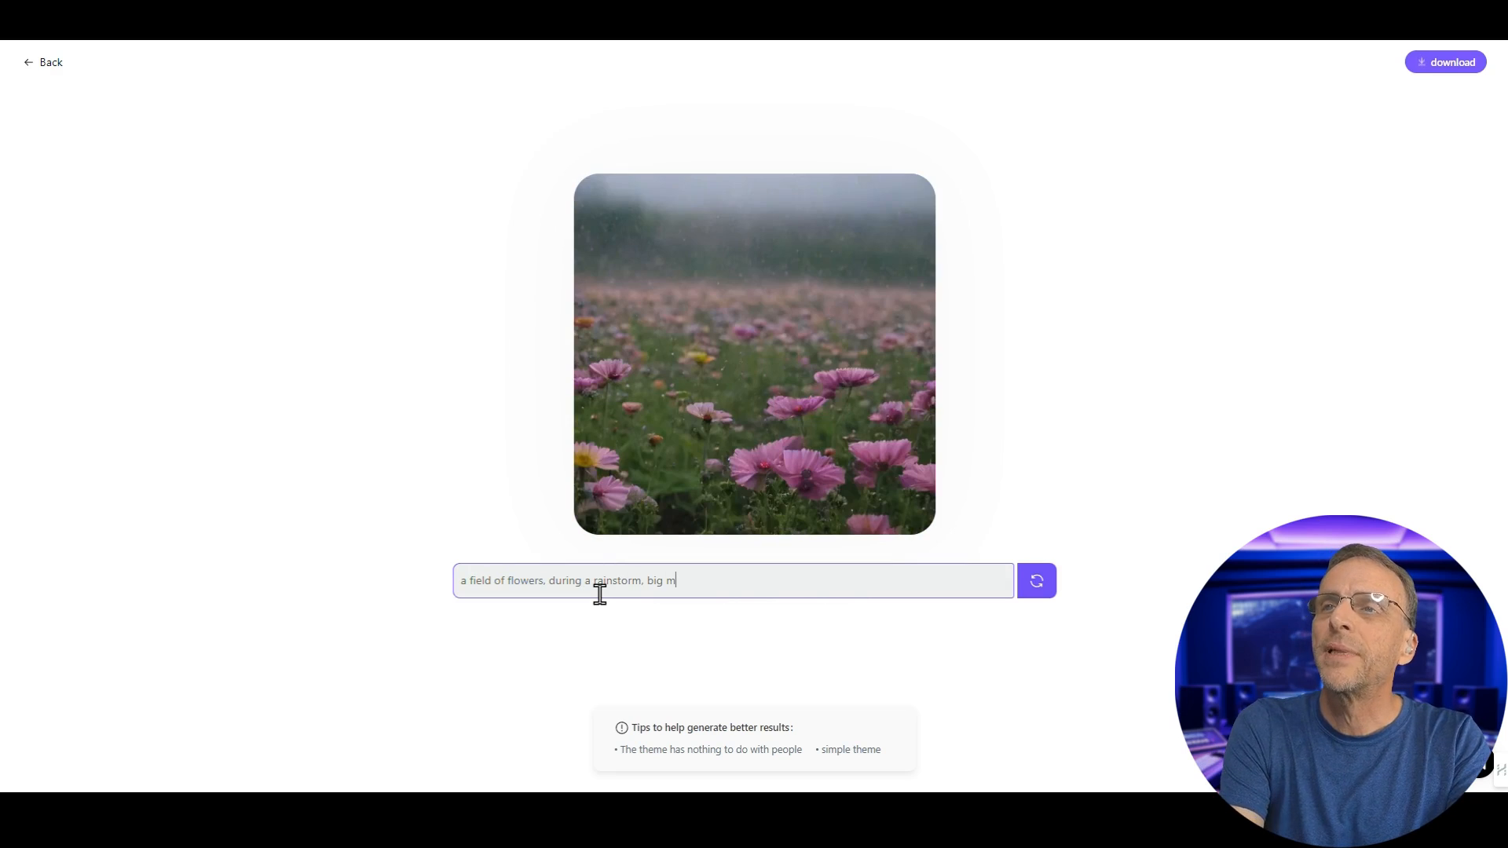
pyautogui.write('ounta8i')
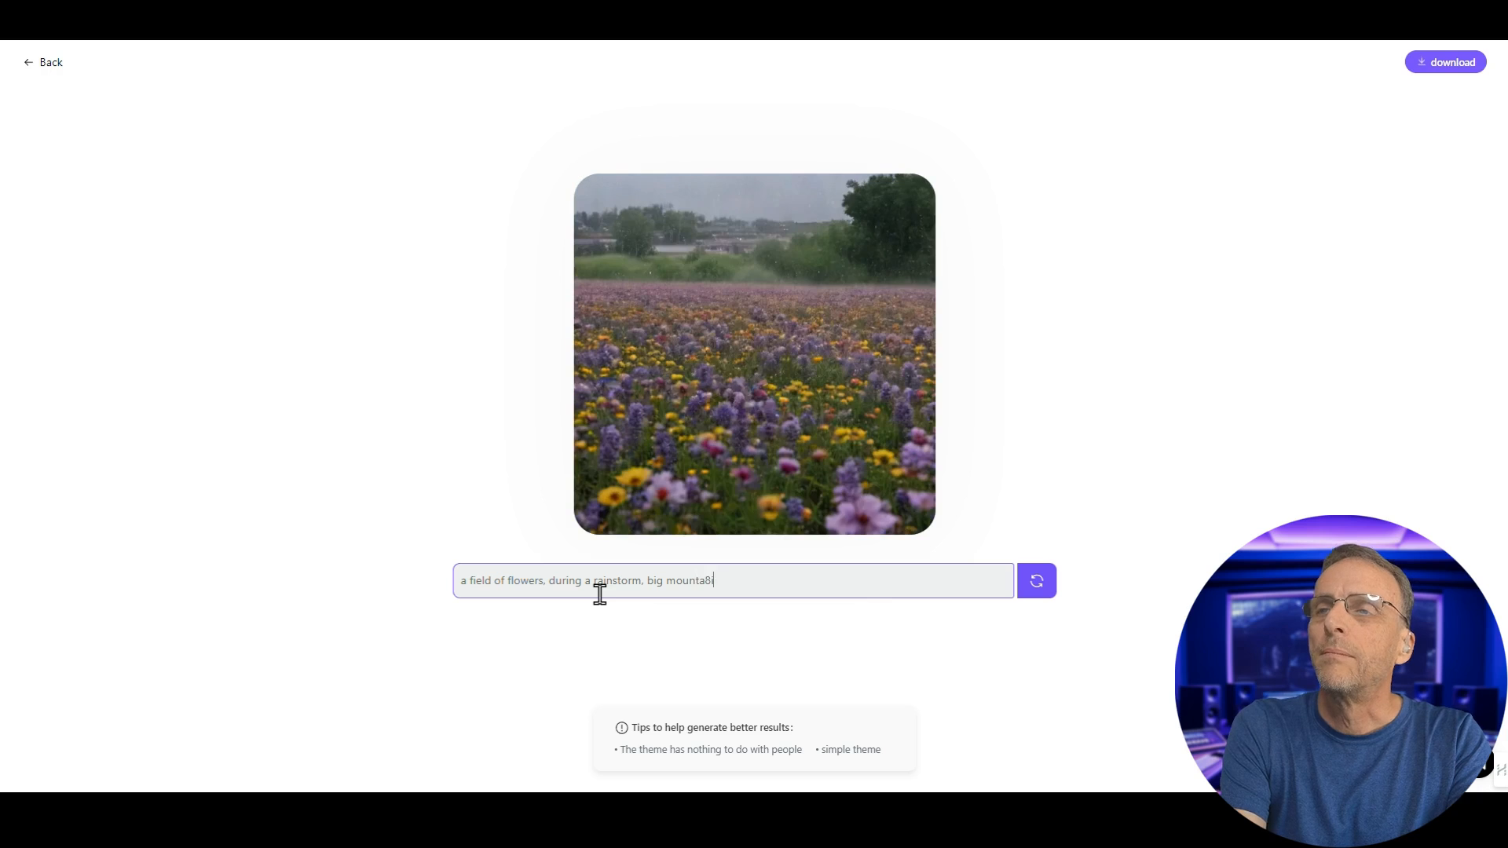
pyautogui.press('BackSpace')
pyautogui.press('BackSpace')
pyautogui.press('BackSpace')
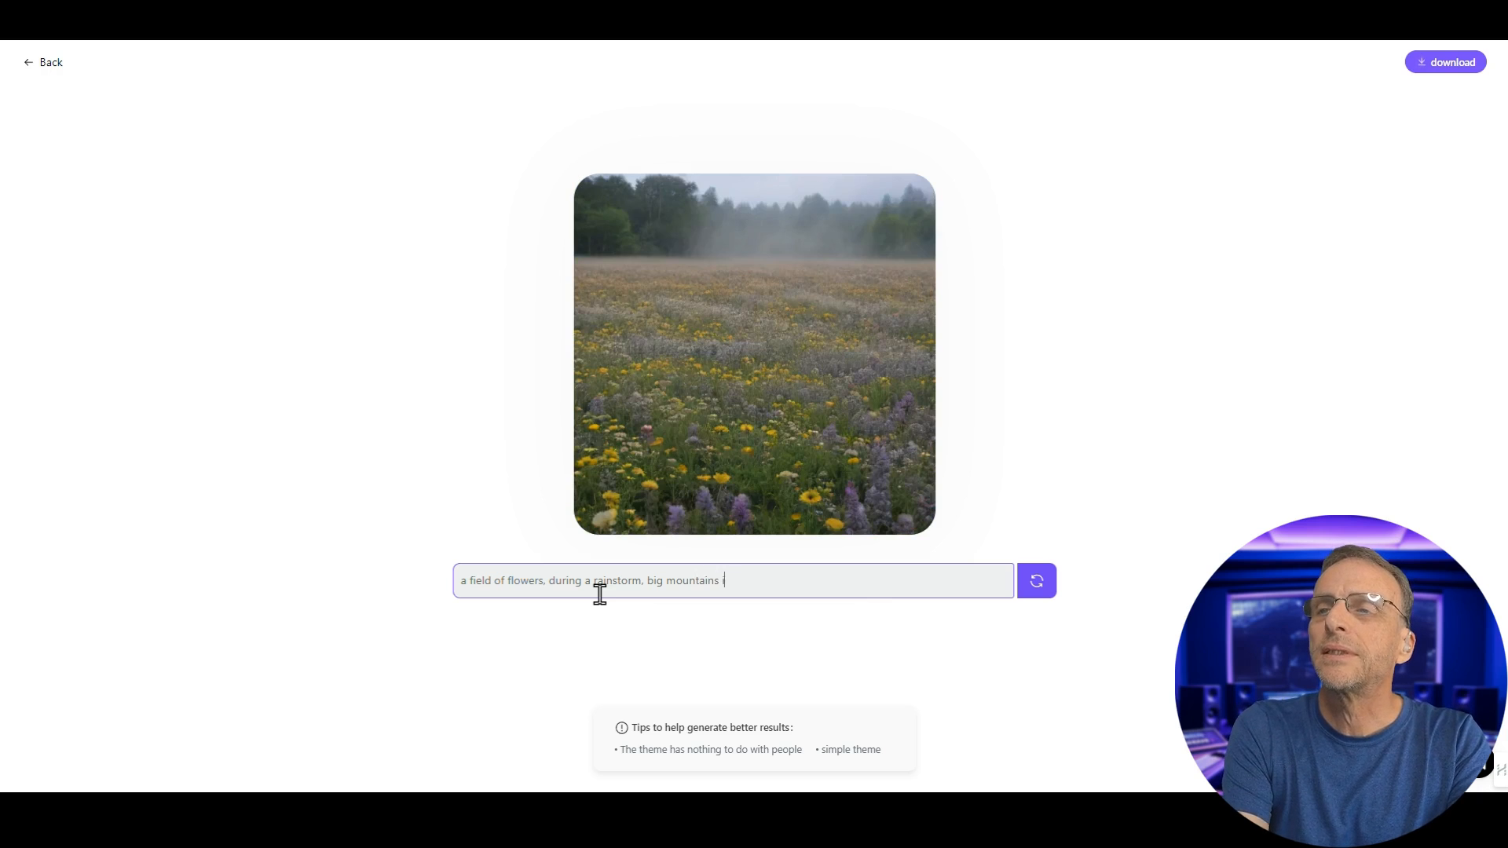
pyautogui.write('ins in the background, u')
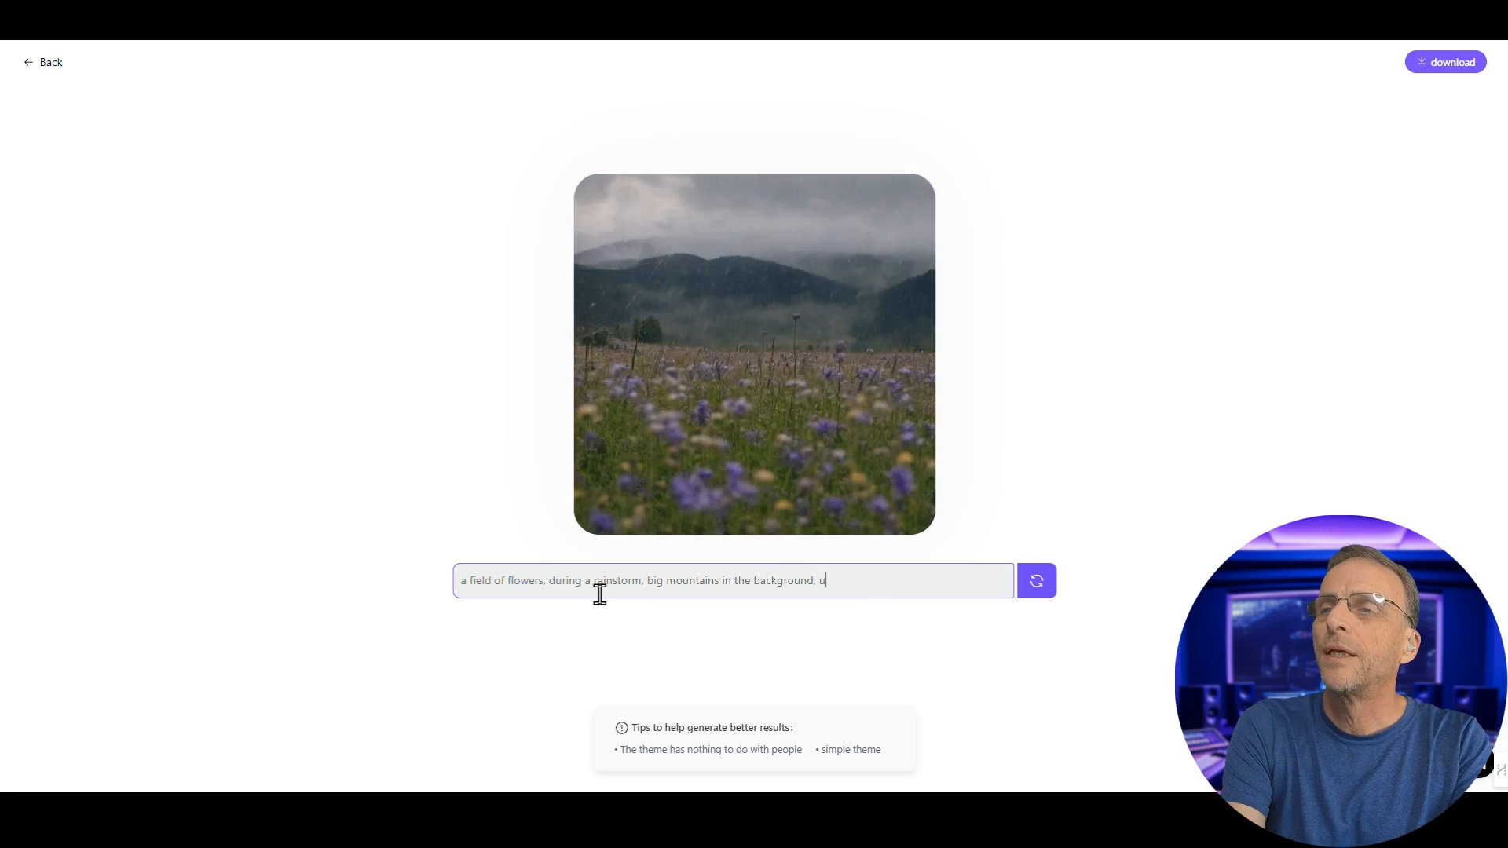
# Extend the image prompt with "ufo in the sky, shining a light, mechanical, descending".
pyautogui.write('fo in the sky')
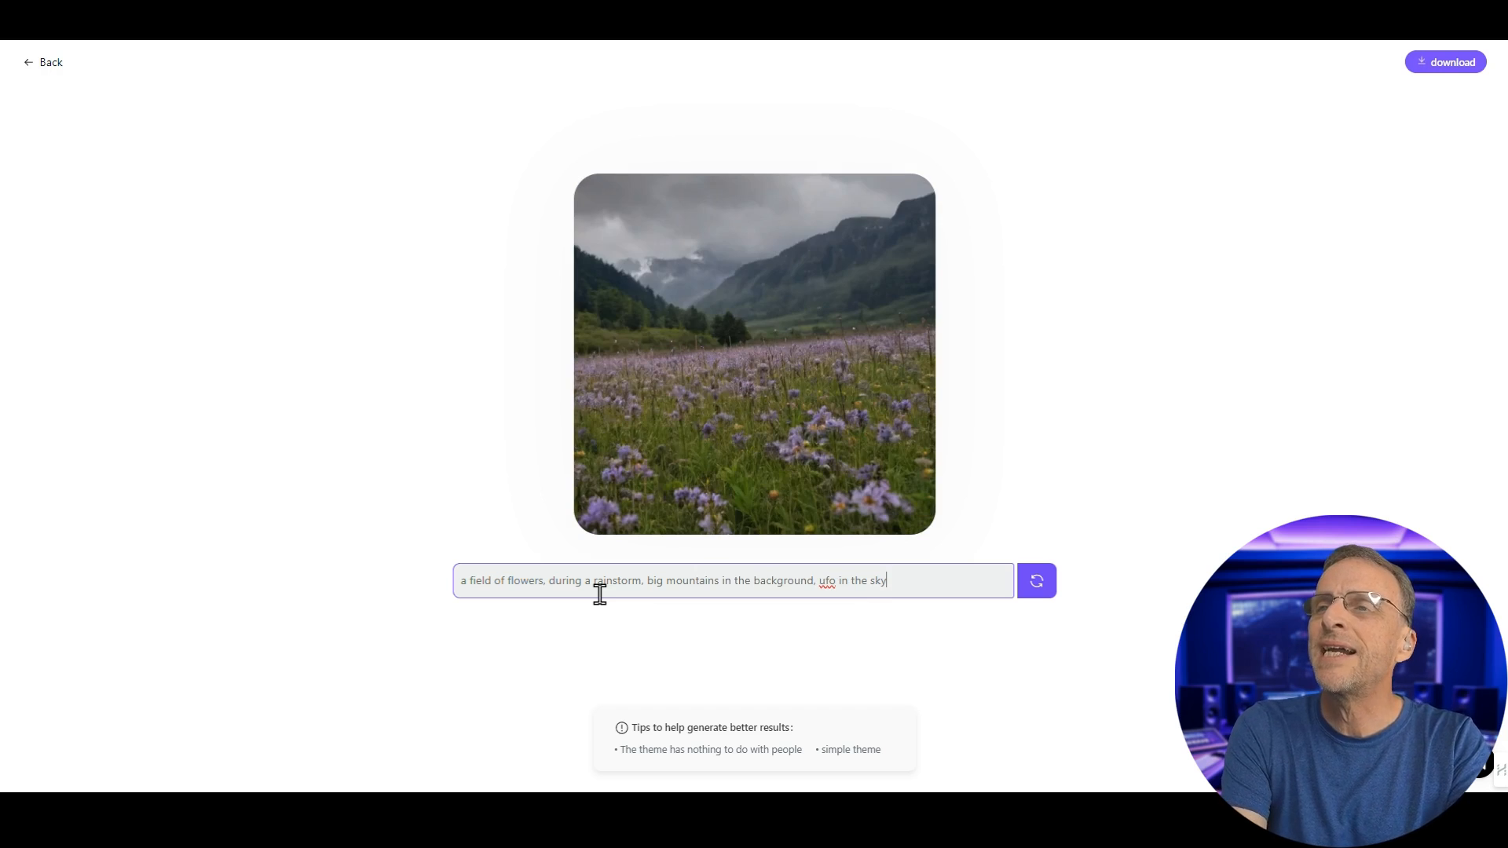
pyautogui.write(', shining a light ')
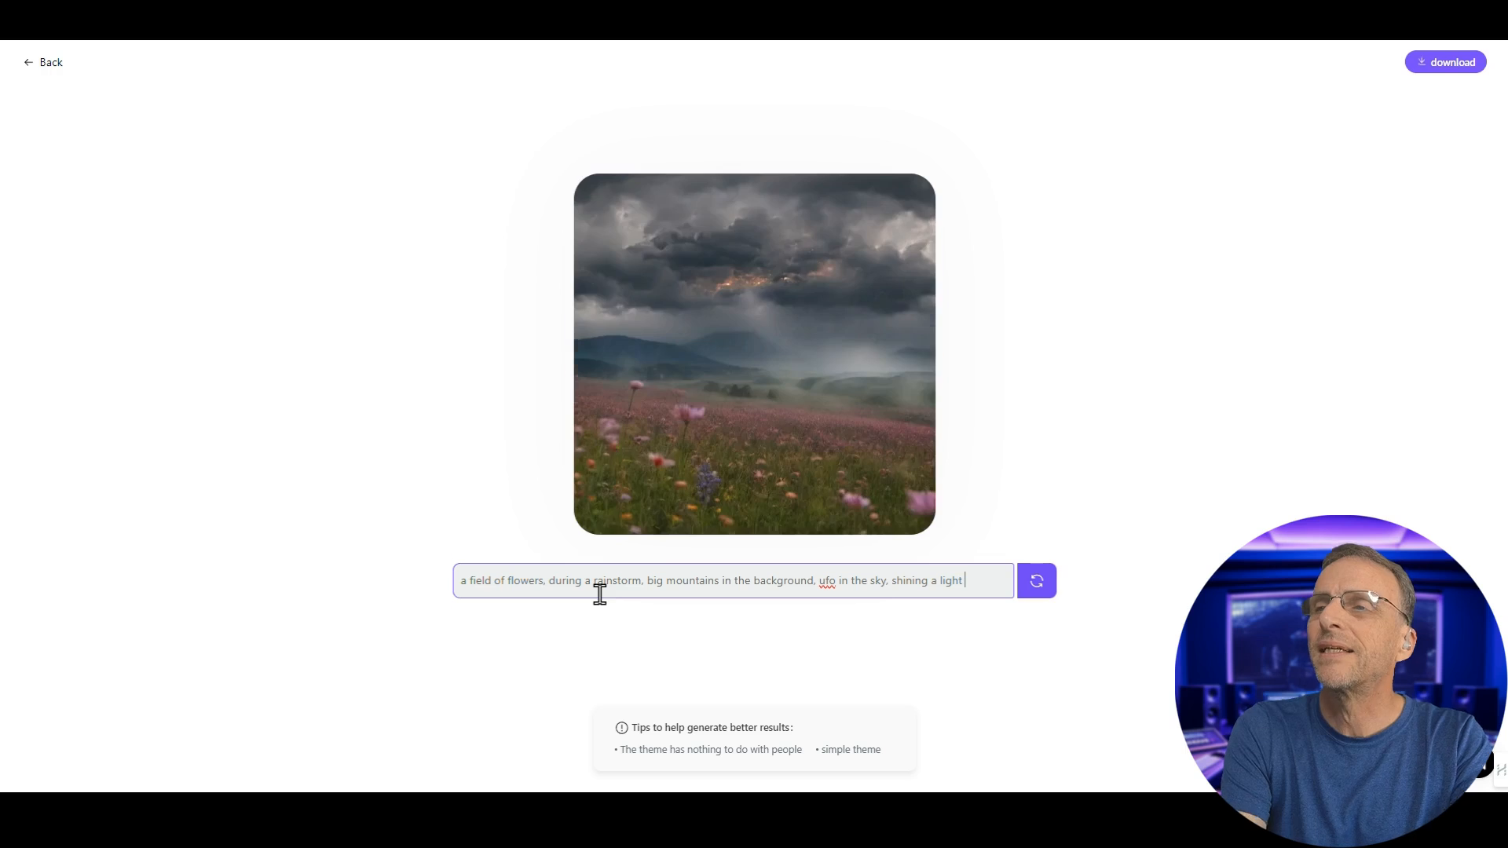
pyautogui.write(', mechanical, dece')
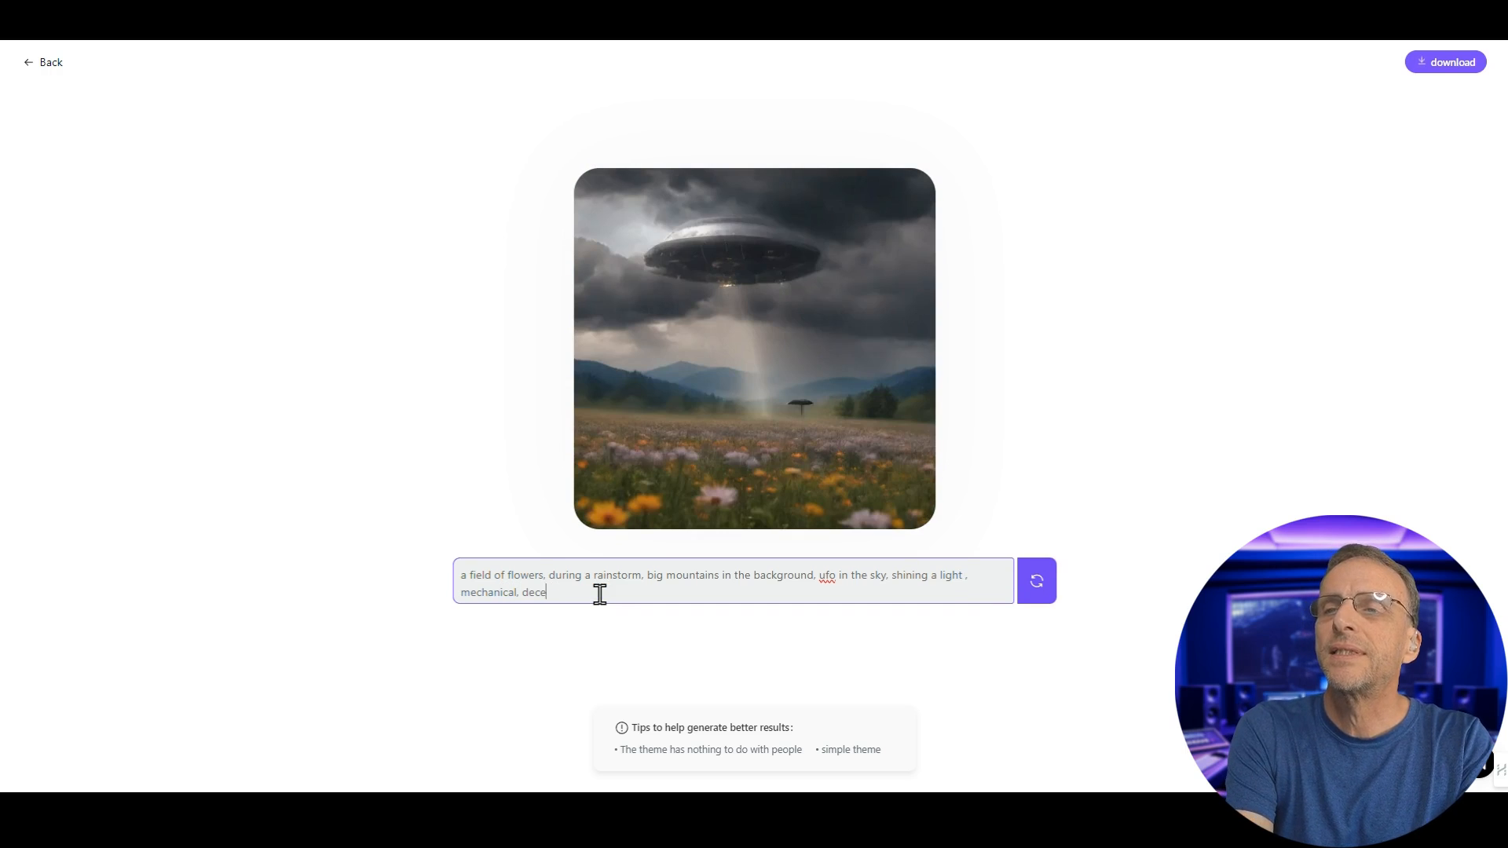
pyautogui.write('nding')
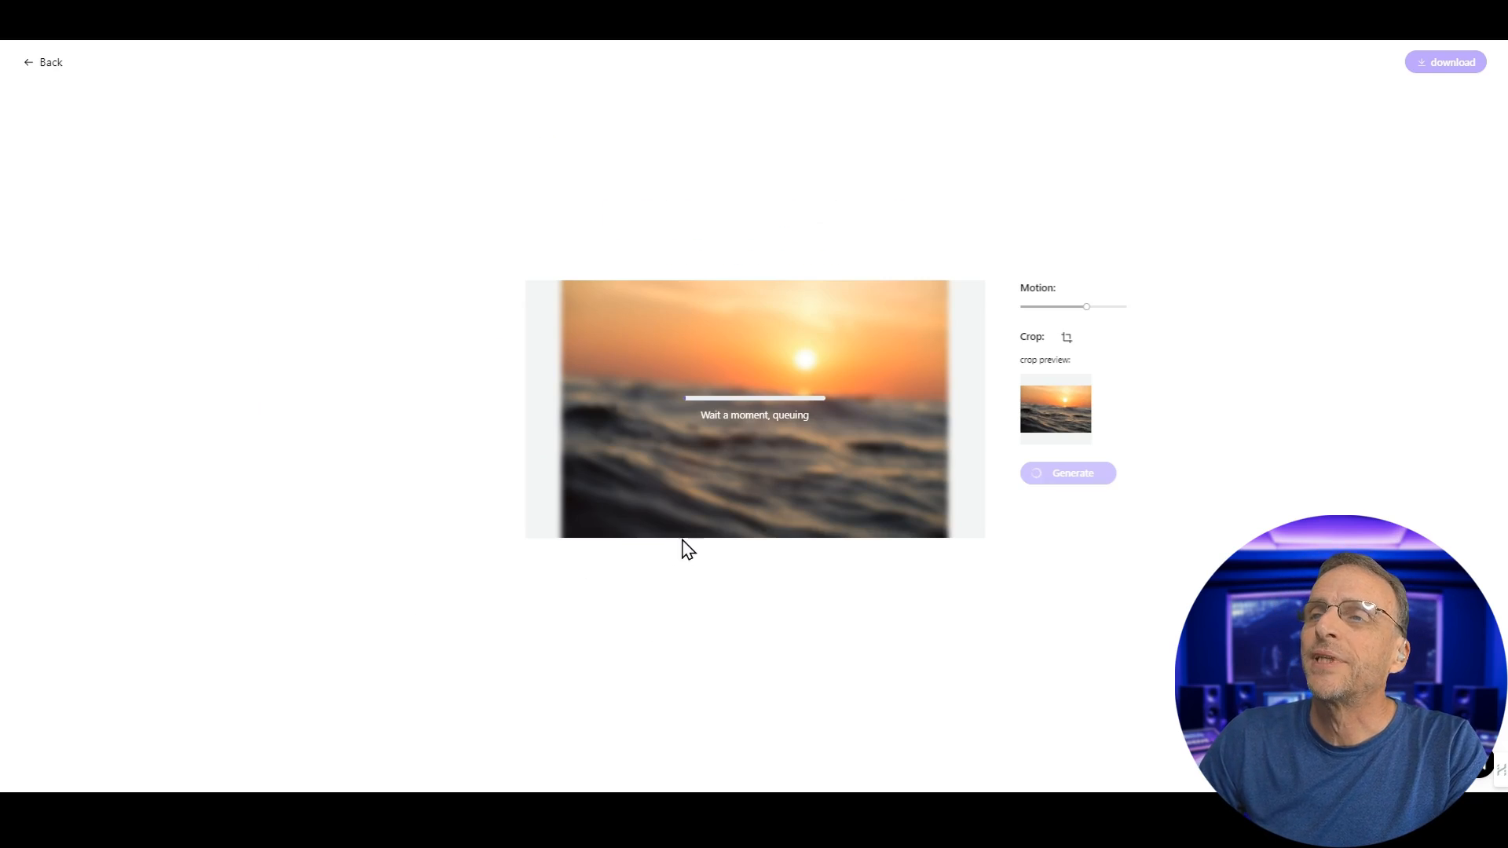
pyautogui.click(682, 537)
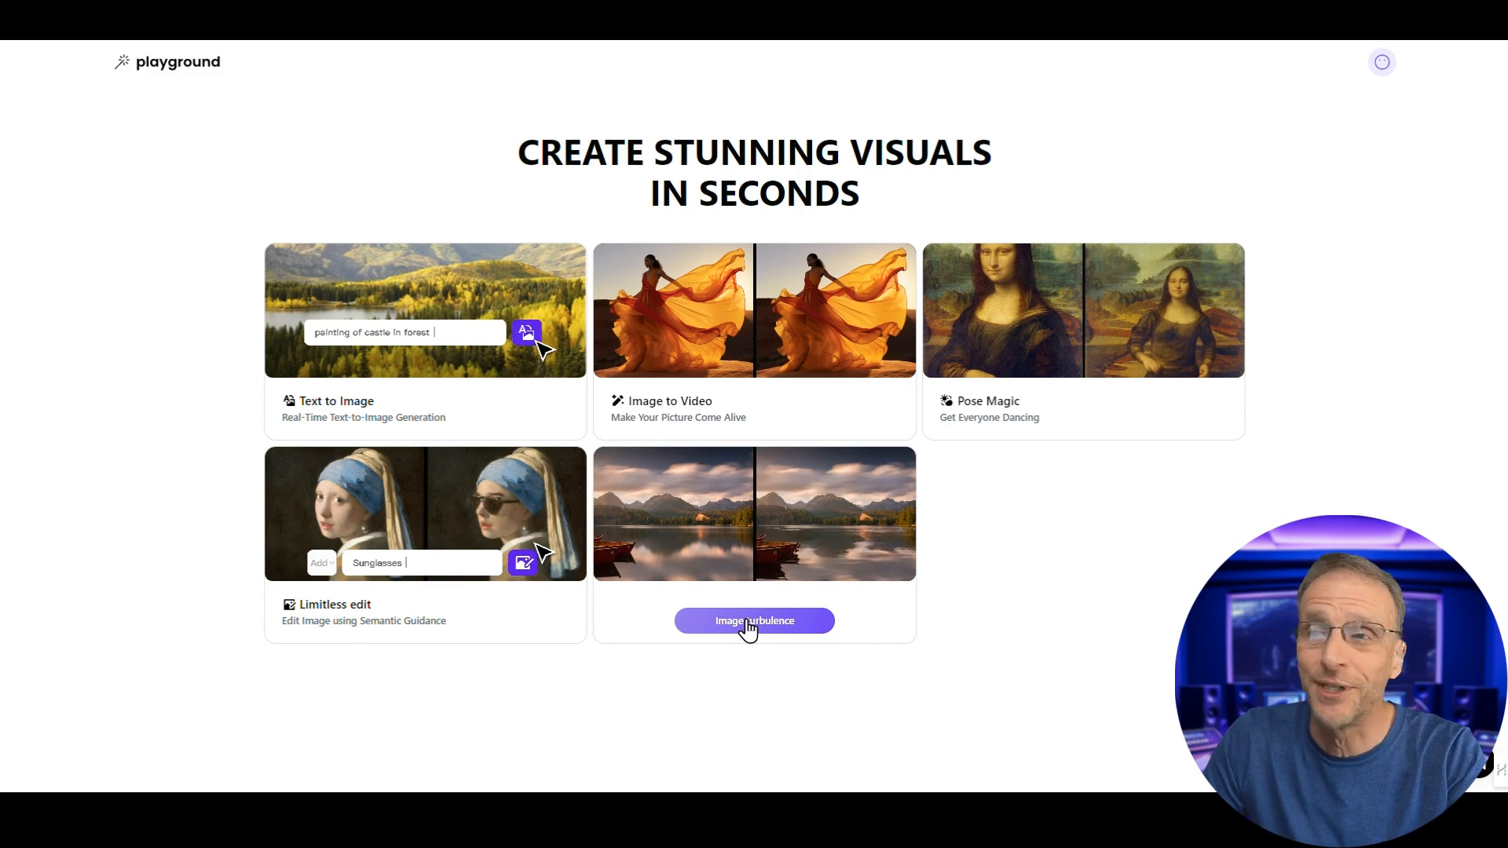
# Apply Image turbulence to the lake around the log cabin, using a larger eraser for open water and a smaller one for edges.
pyautogui.click(748, 622)
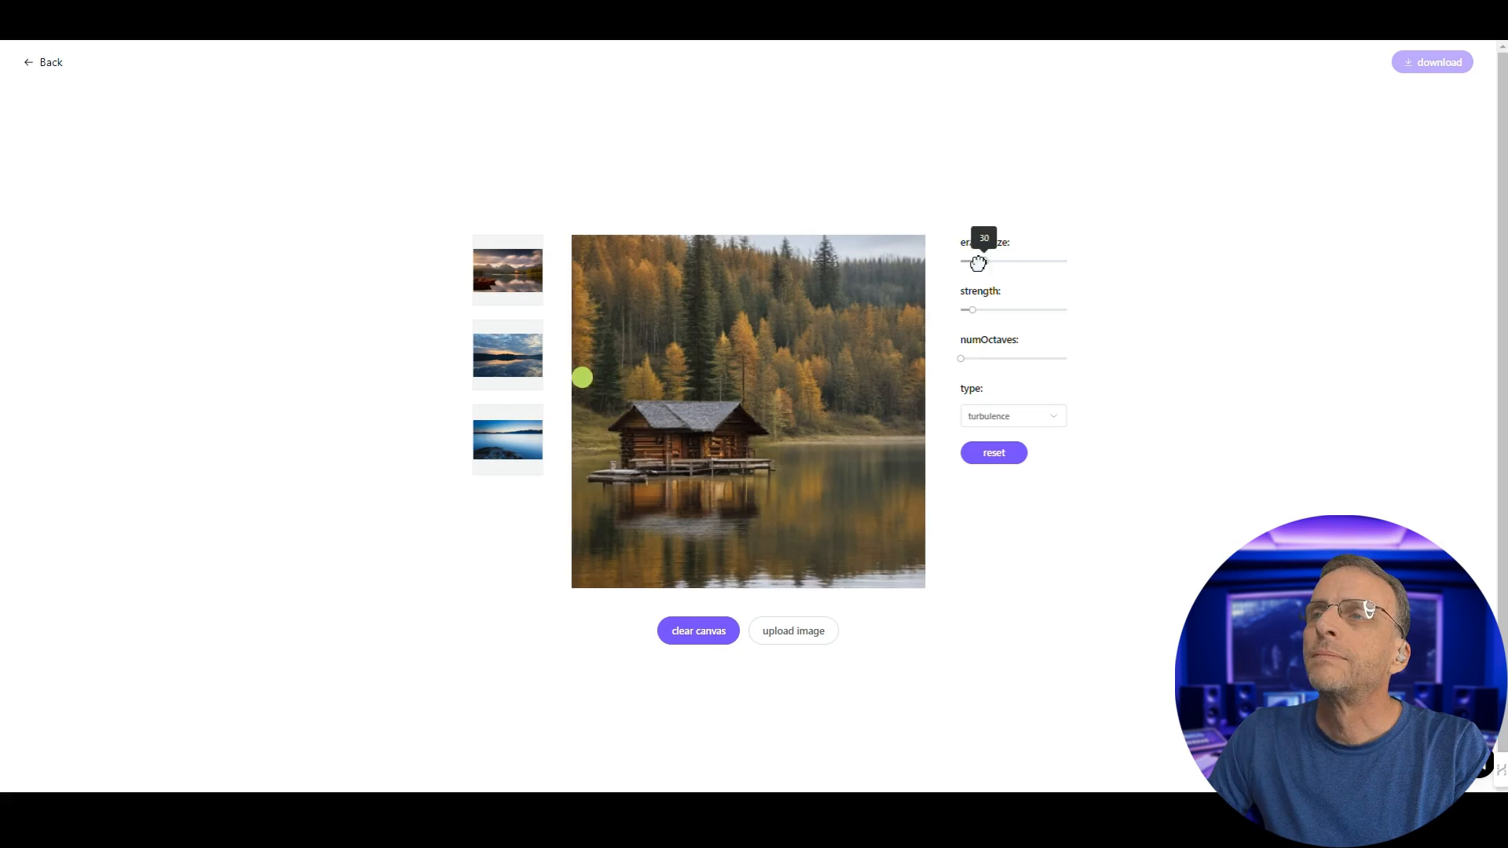
pyautogui.moveTo(976, 259); pyautogui.dragTo(1011, 260)
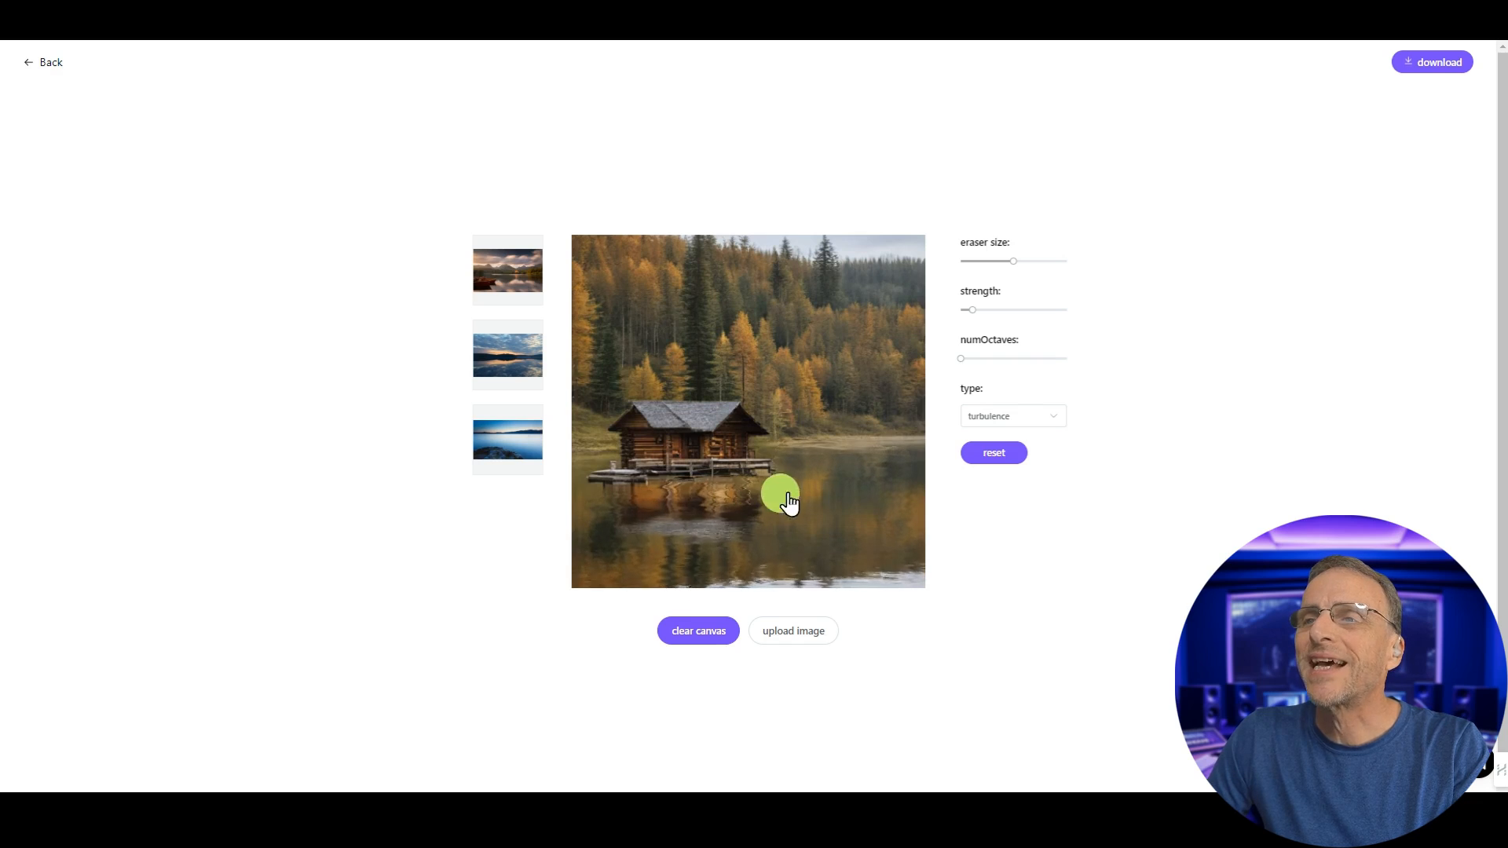
pyautogui.moveTo(1013, 261); pyautogui.dragTo(980, 261)
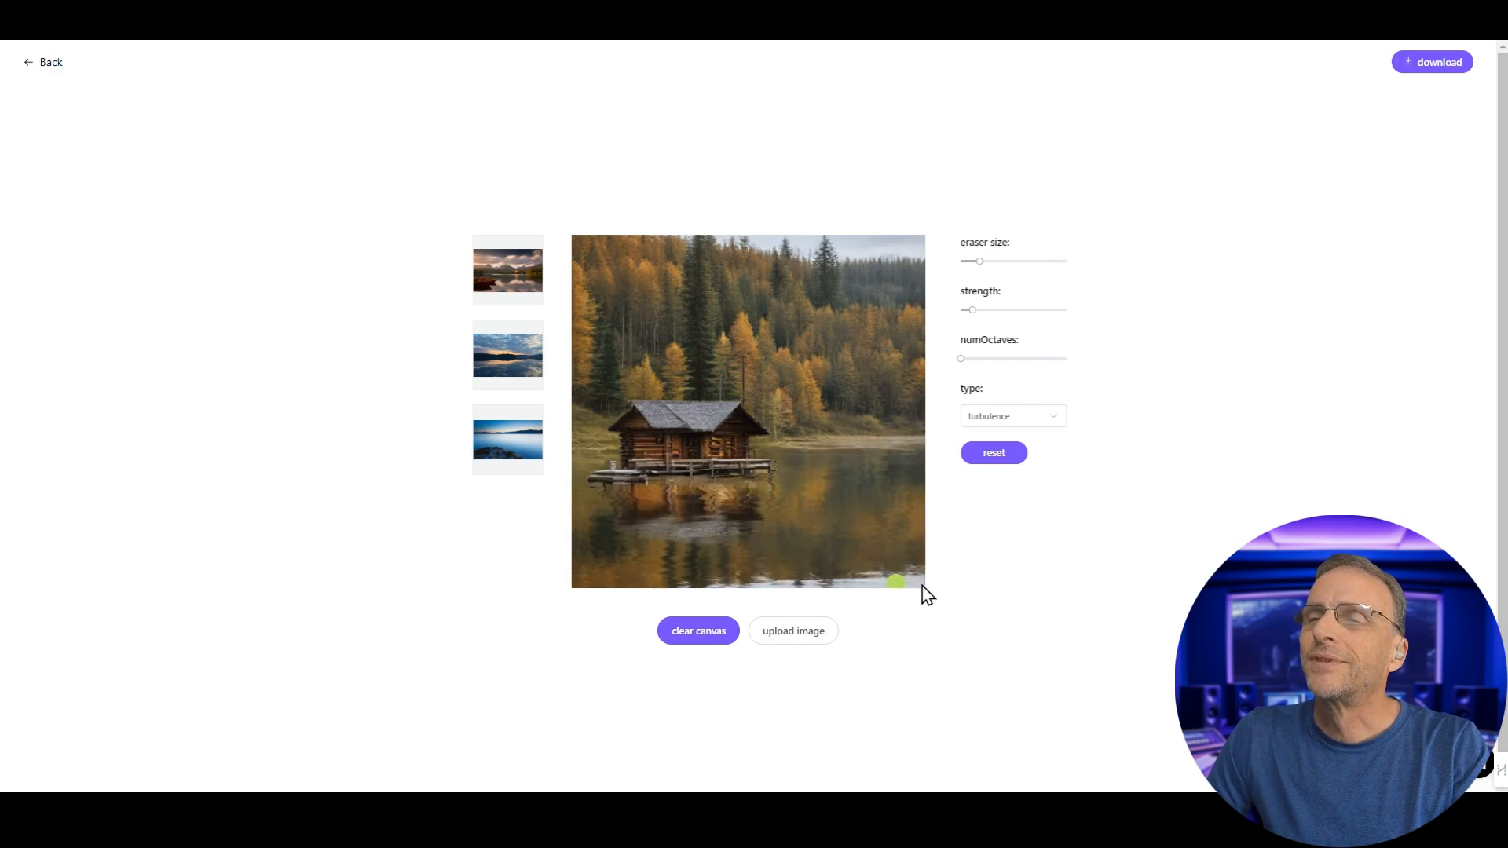
# Increase the strength and numOctaves of the lake's turbulence effect.
pyautogui.moveTo(972, 310); pyautogui.dragTo(1016, 309)
pyautogui.click(992, 358)
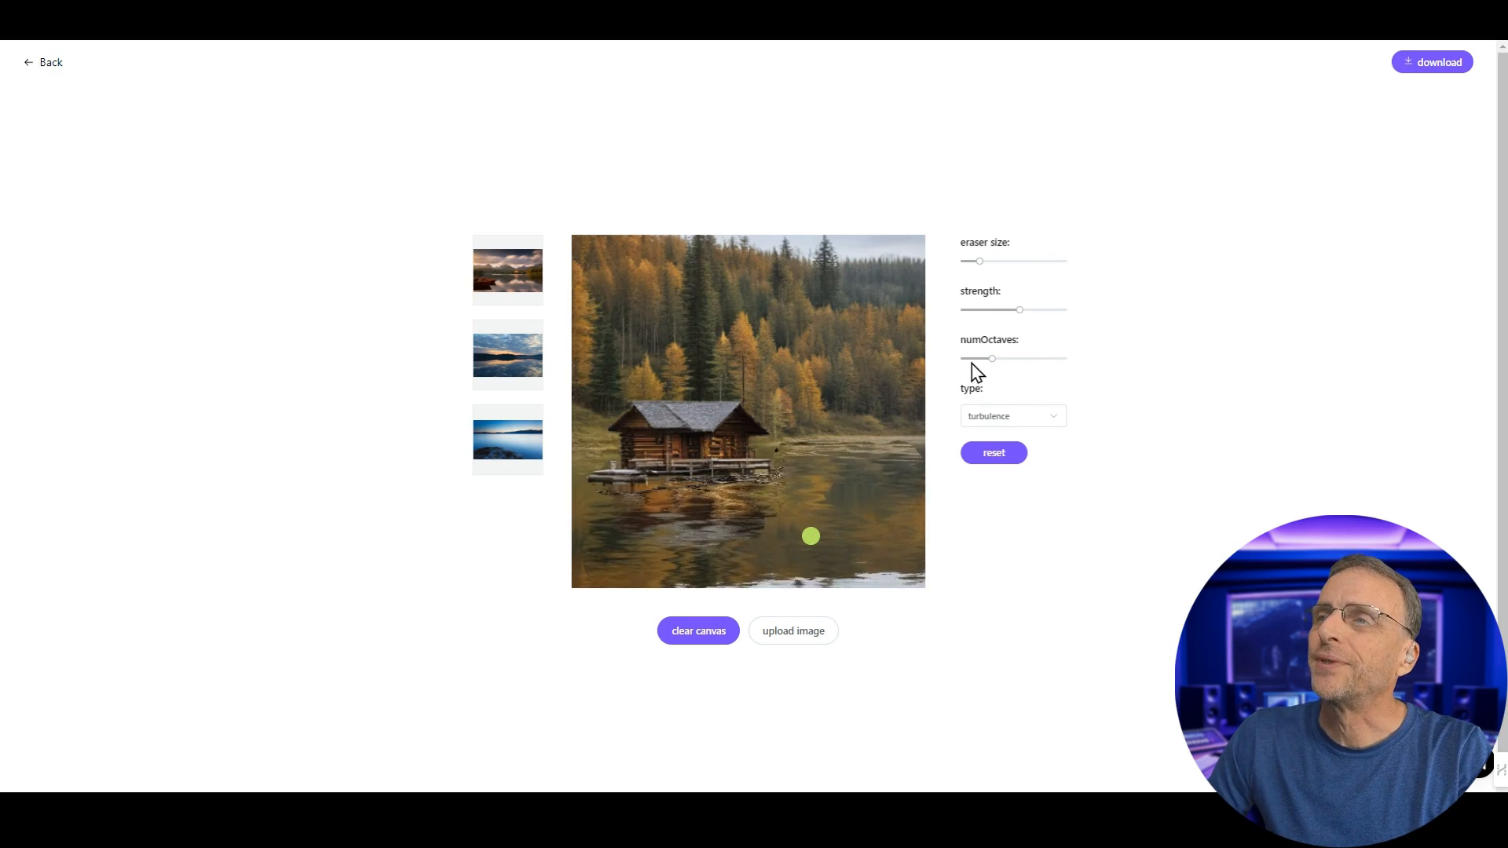
# Try the fractalNoise type on the lake effect, and return the type to turbulence.
pyautogui.click(1013, 423)
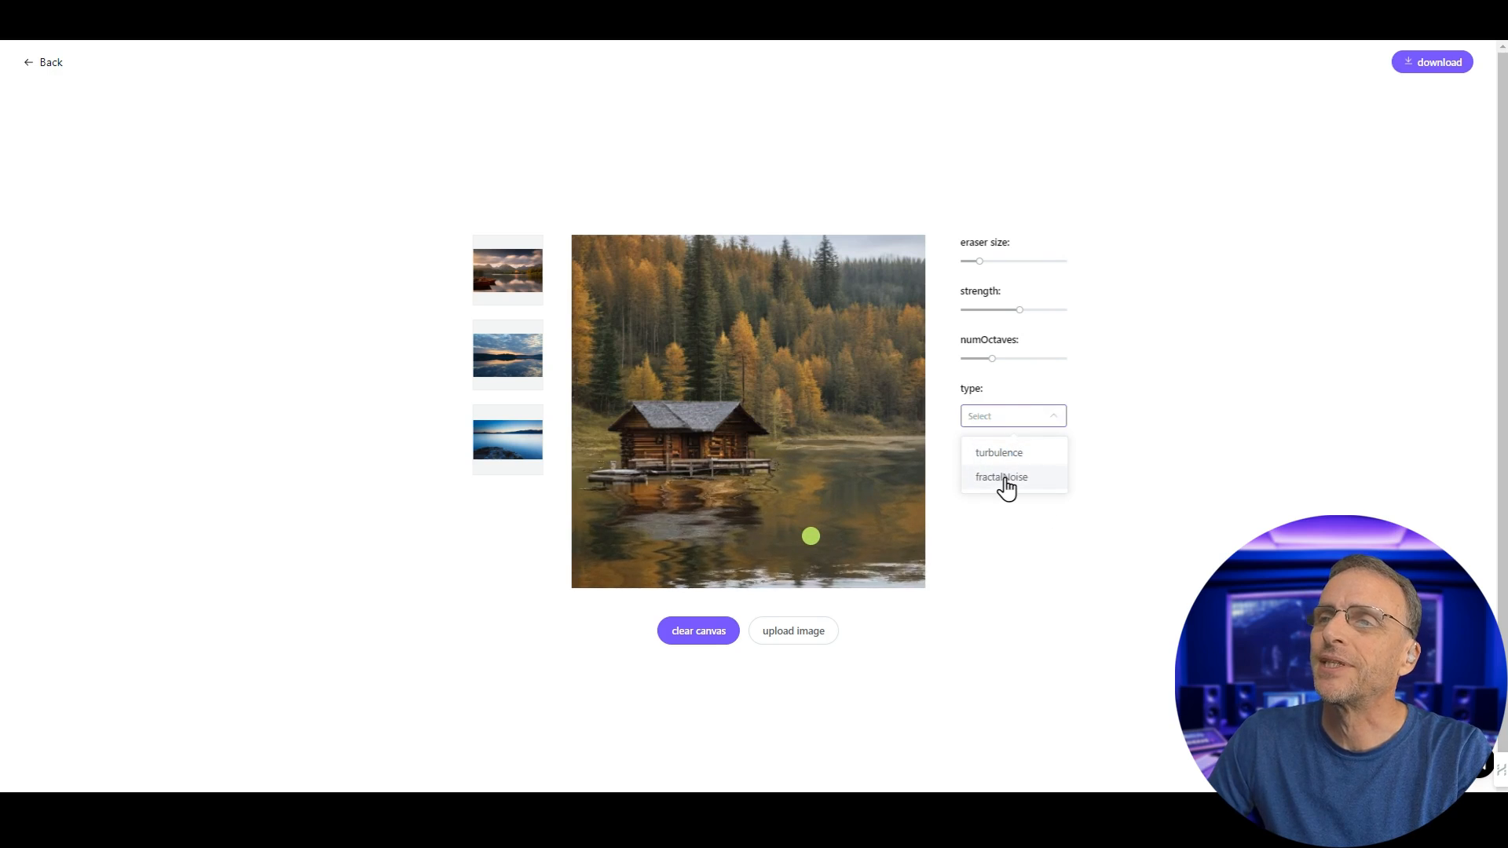
pyautogui.click(1003, 477)
pyautogui.click(1013, 415)
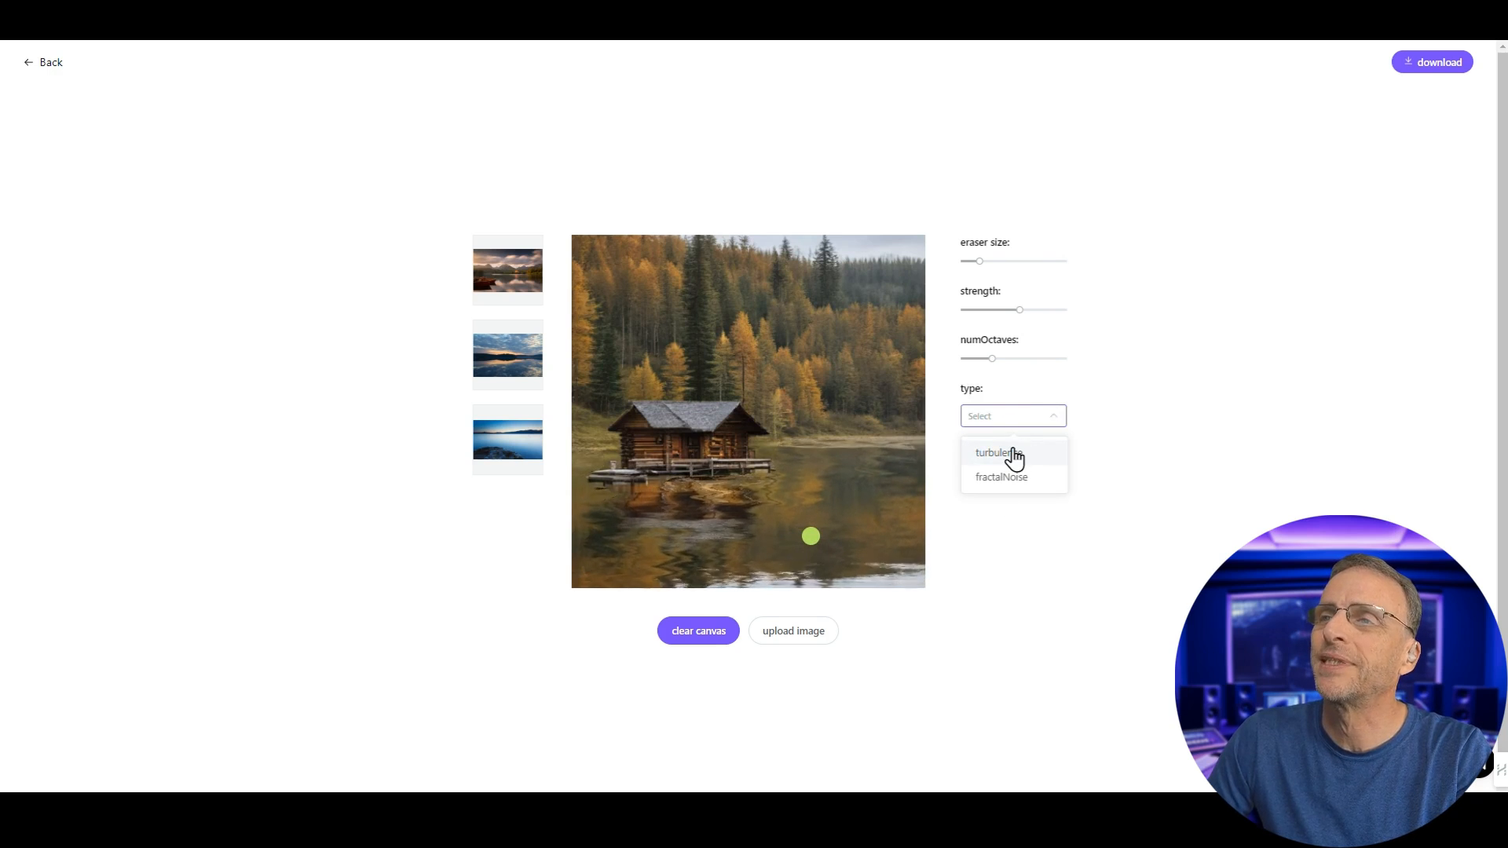
pyautogui.click(1011, 453)
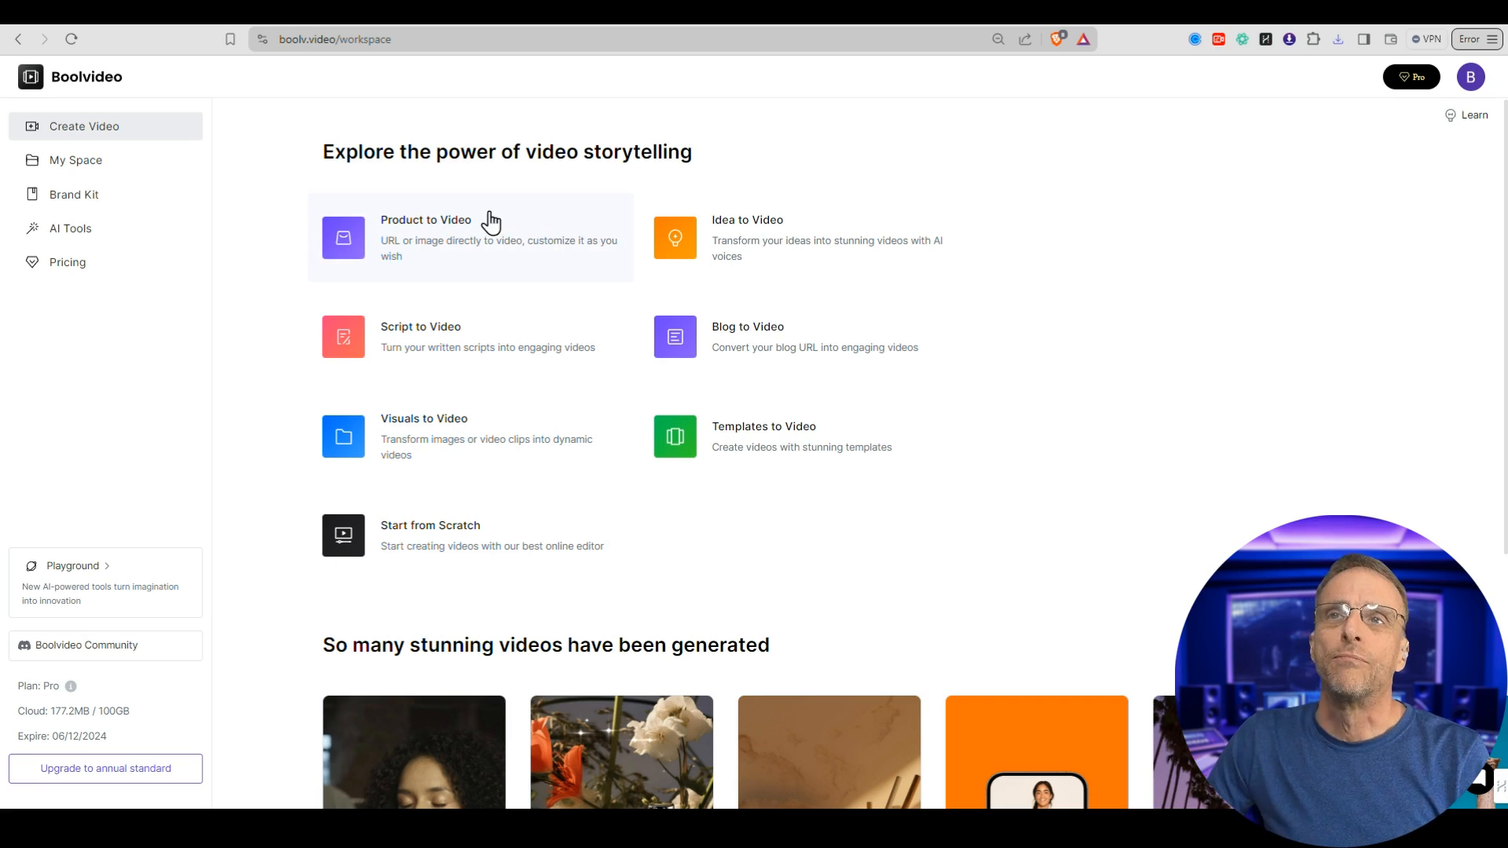
# Start a Product to Video project from the Amazon URL of the DERLEE retractable car charger.
pyautogui.click(427, 242)
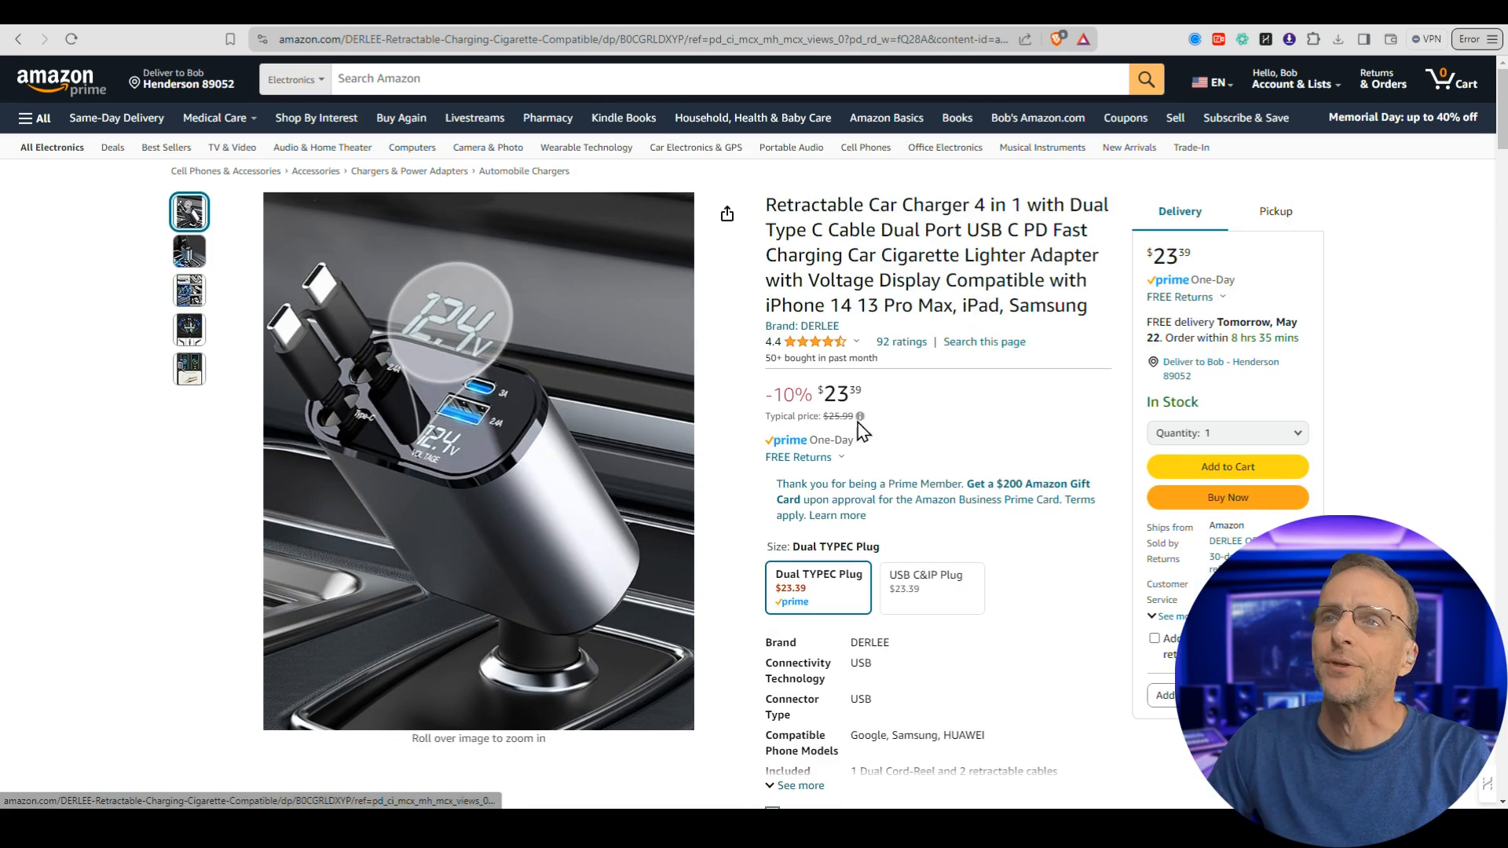
pyautogui.click(562, 41)
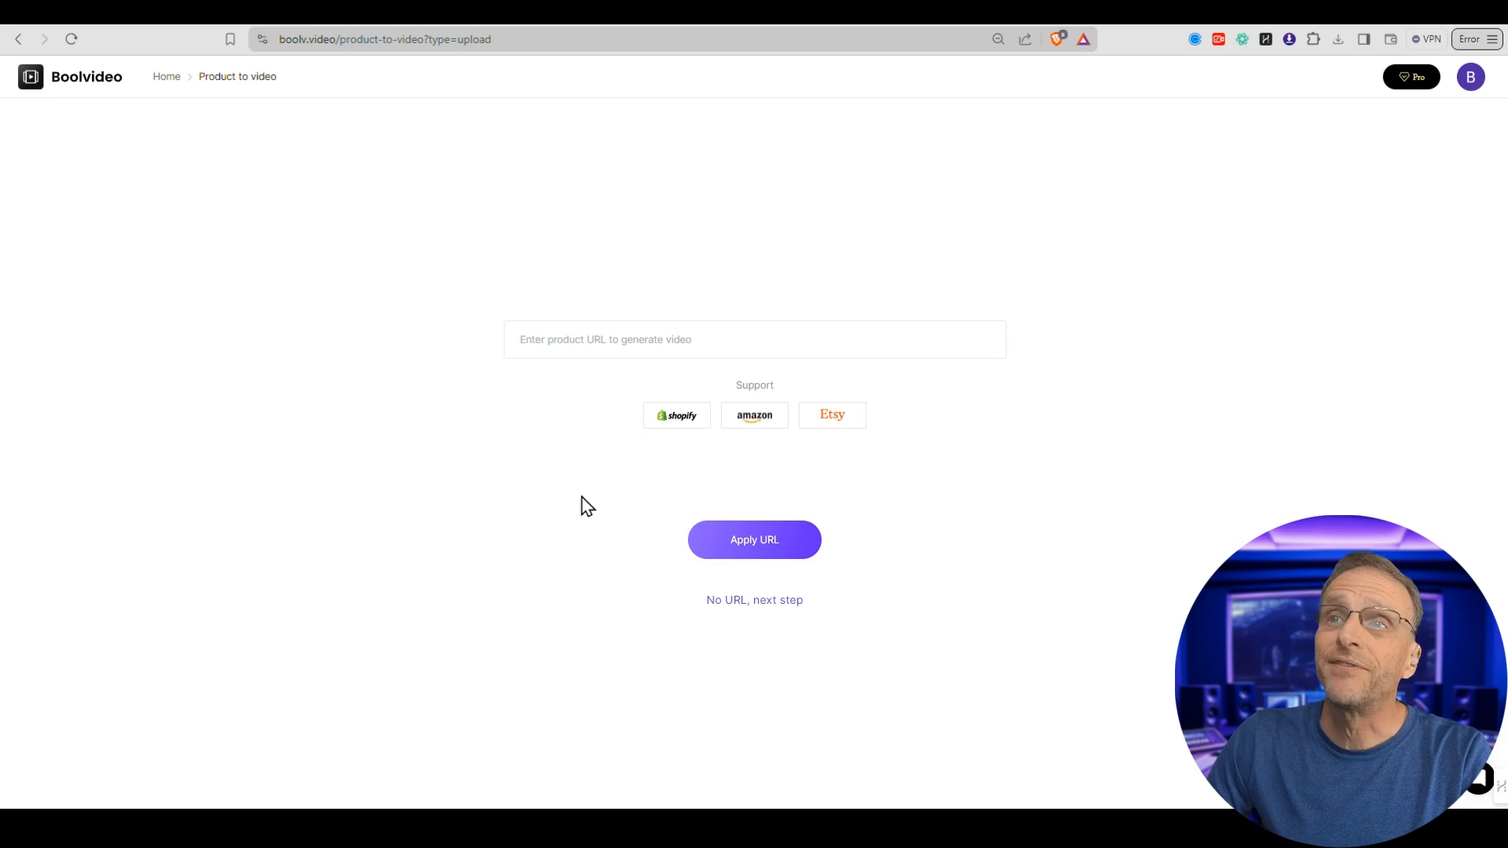
pyautogui.click(612, 338)
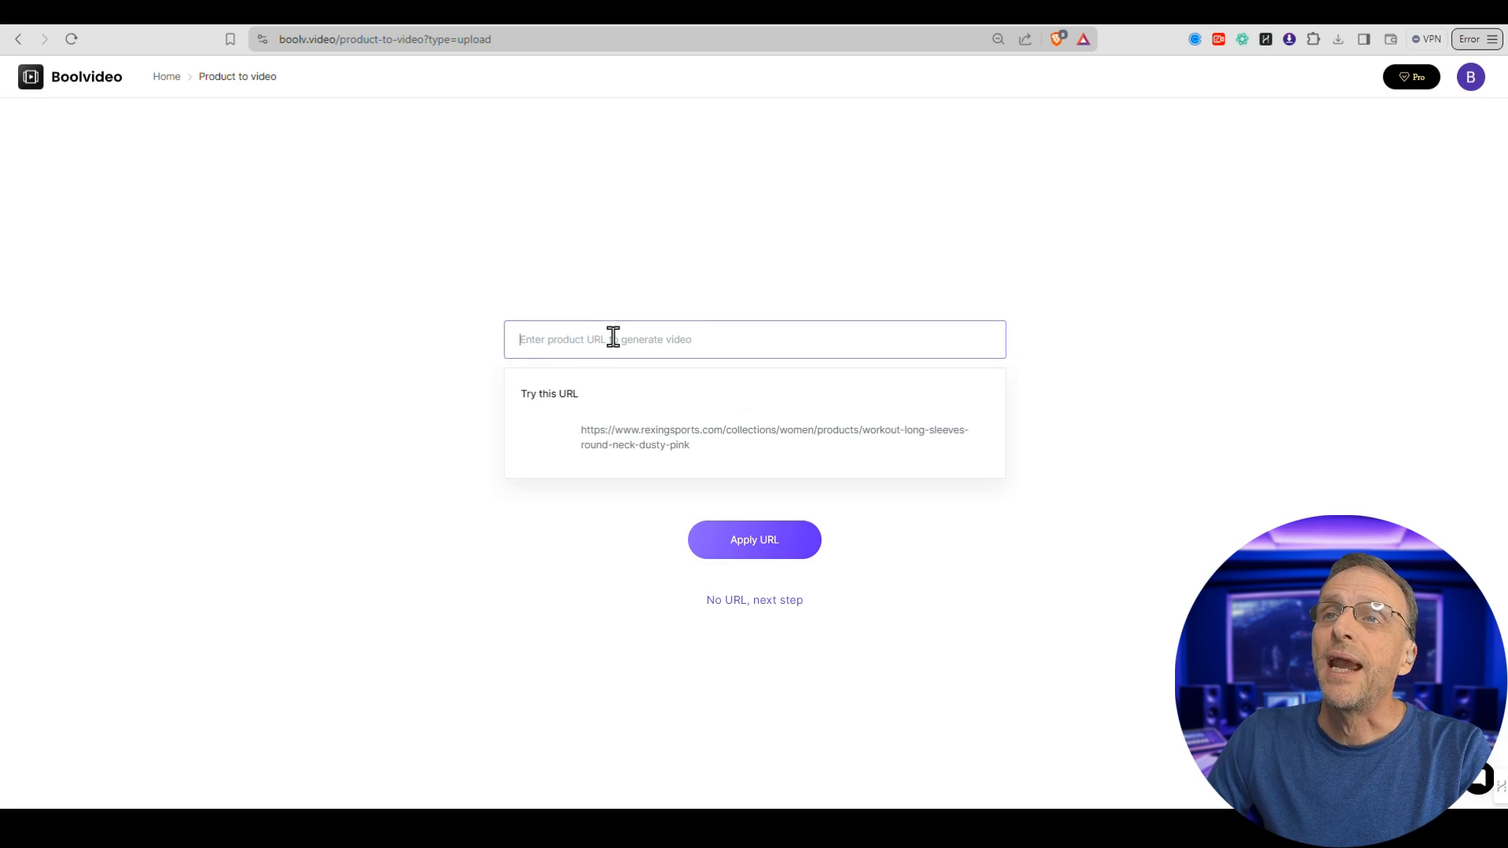
pyautogui.press('super+v')
pyautogui.click(758, 550)
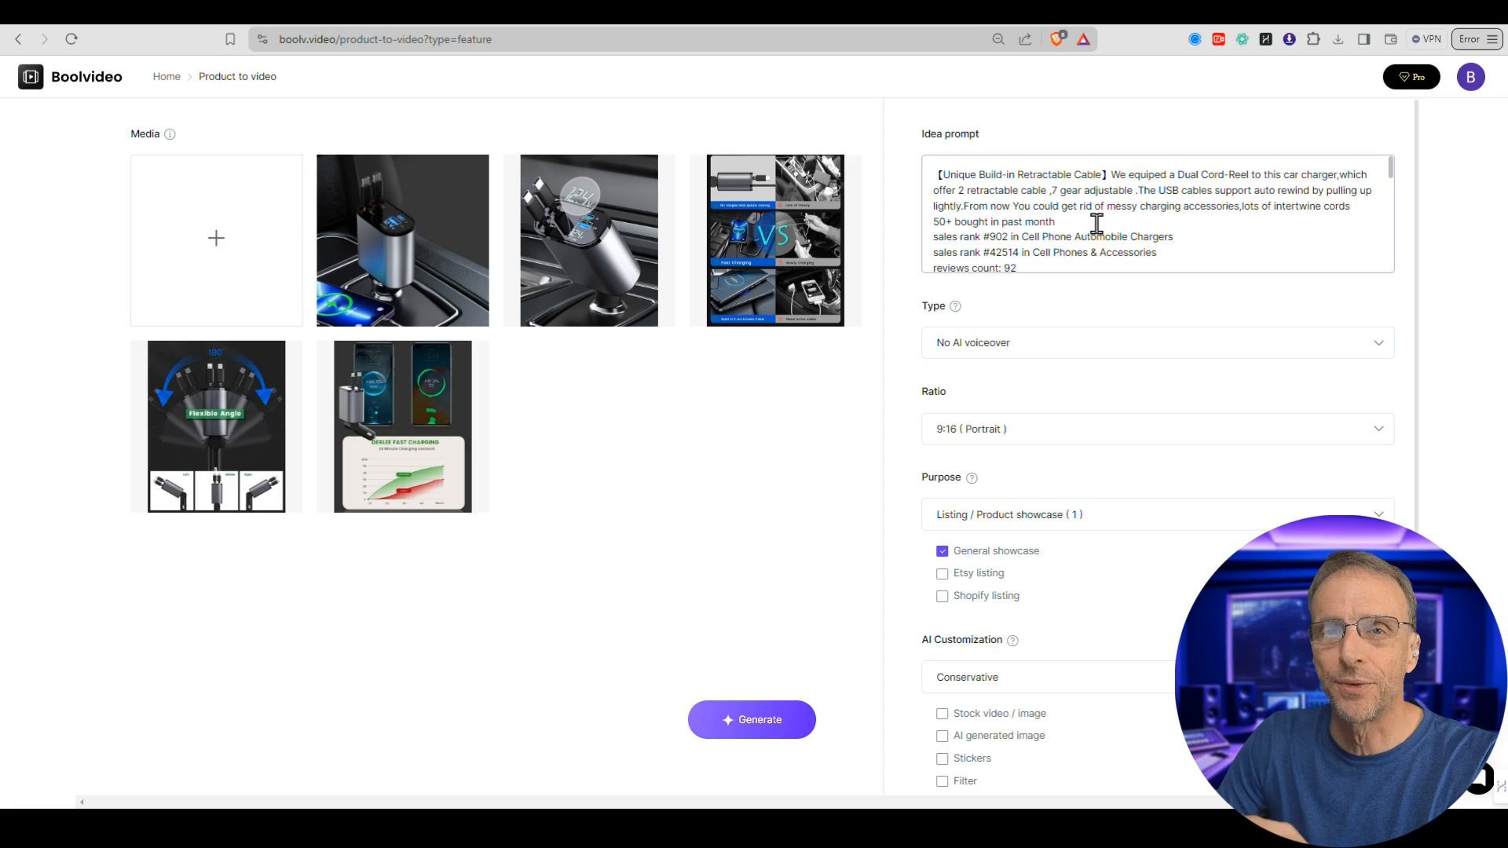
# Review the imported idea prompt and set the video type to With AI voiceover with a maximum duration of 1 min.
pyautogui.scroll(-2, 1115, 232)
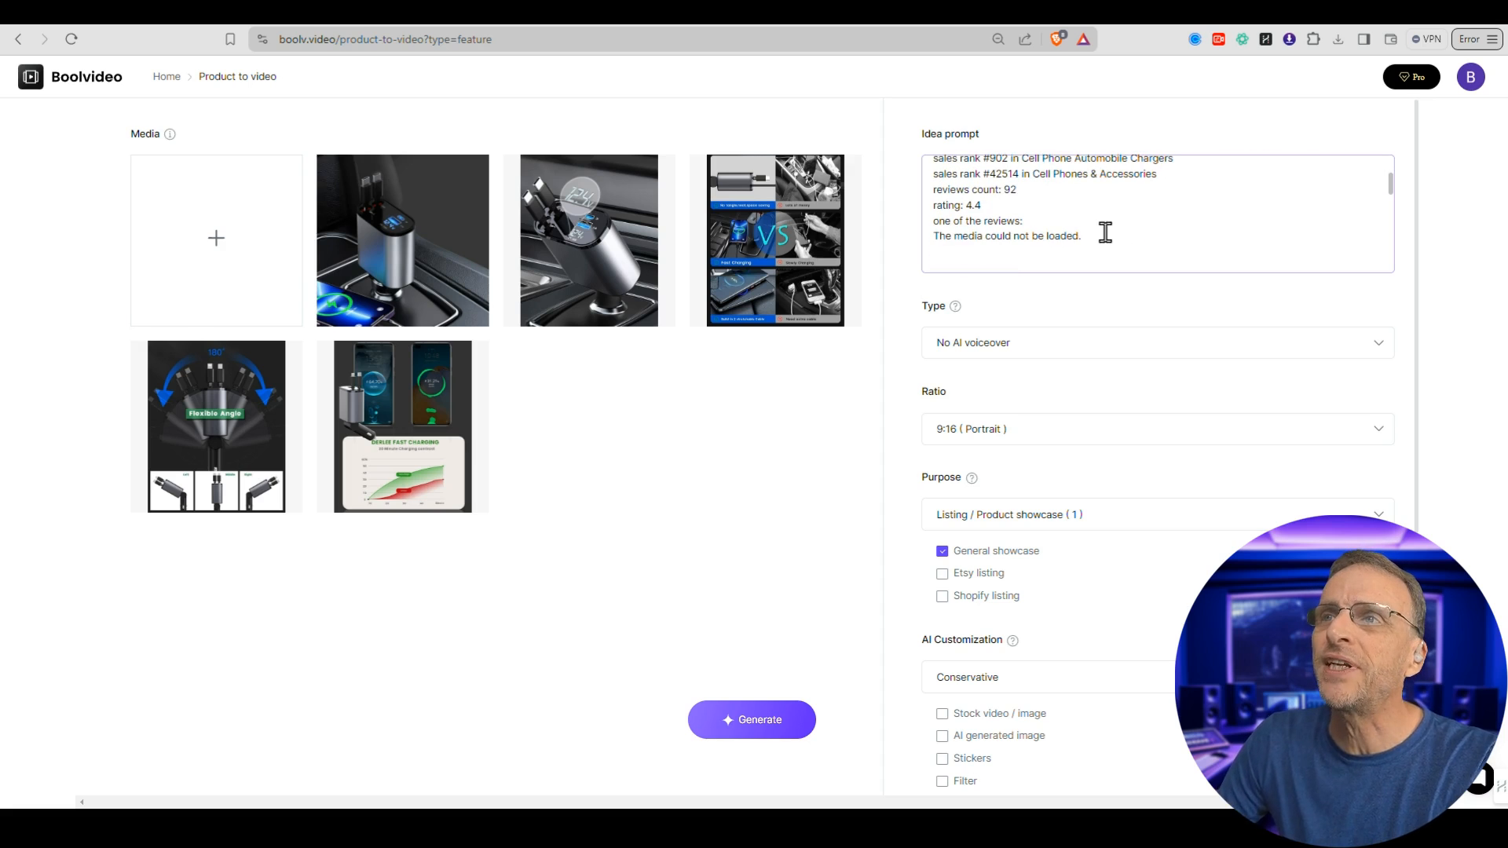
pyautogui.scroll(2, 1105, 233)
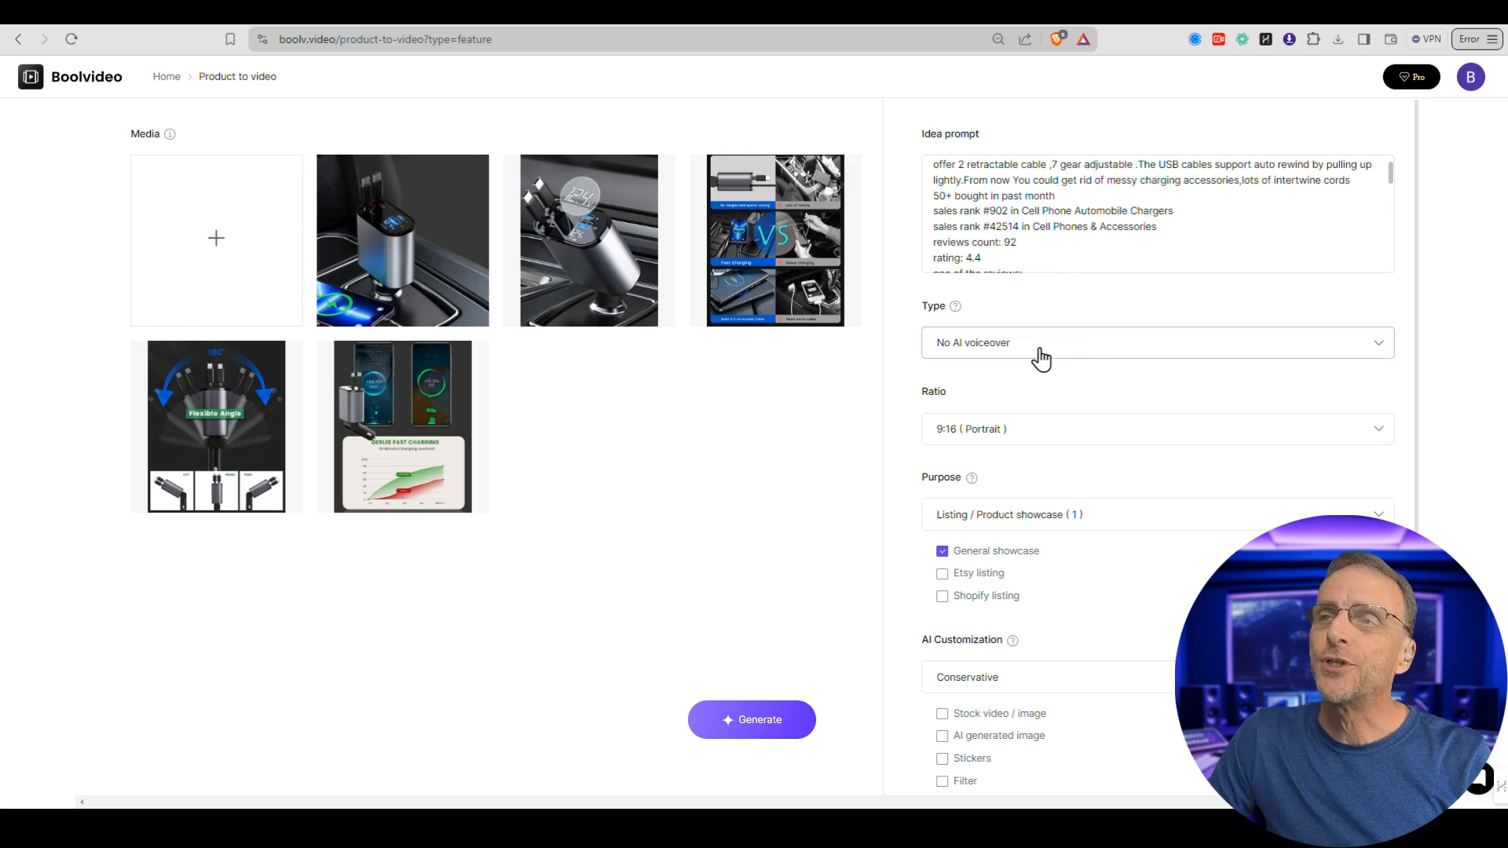
pyautogui.click(1047, 354)
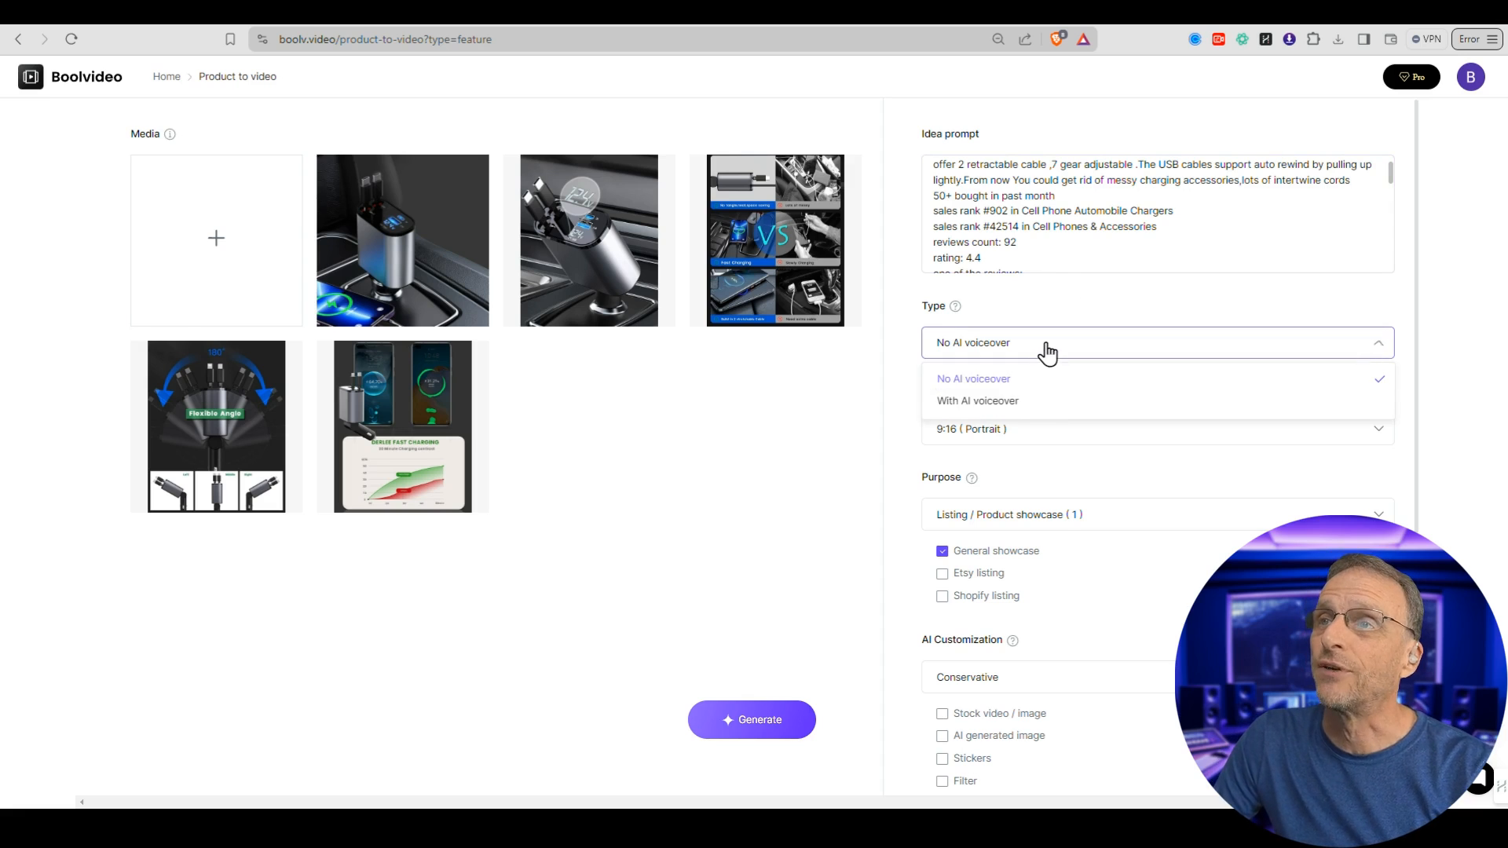
pyautogui.click(1033, 405)
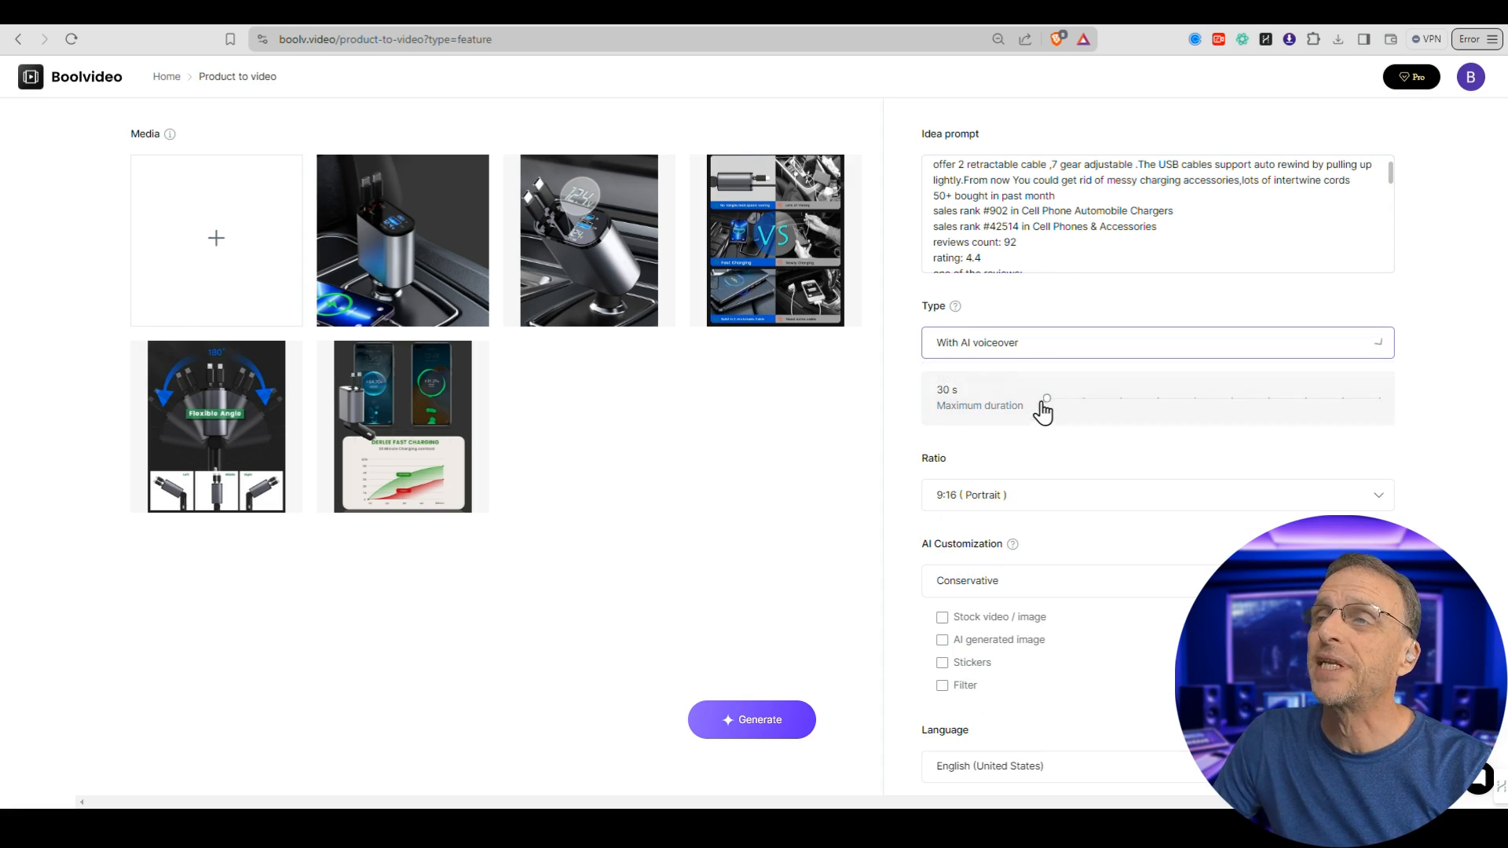
pyautogui.click(1085, 398)
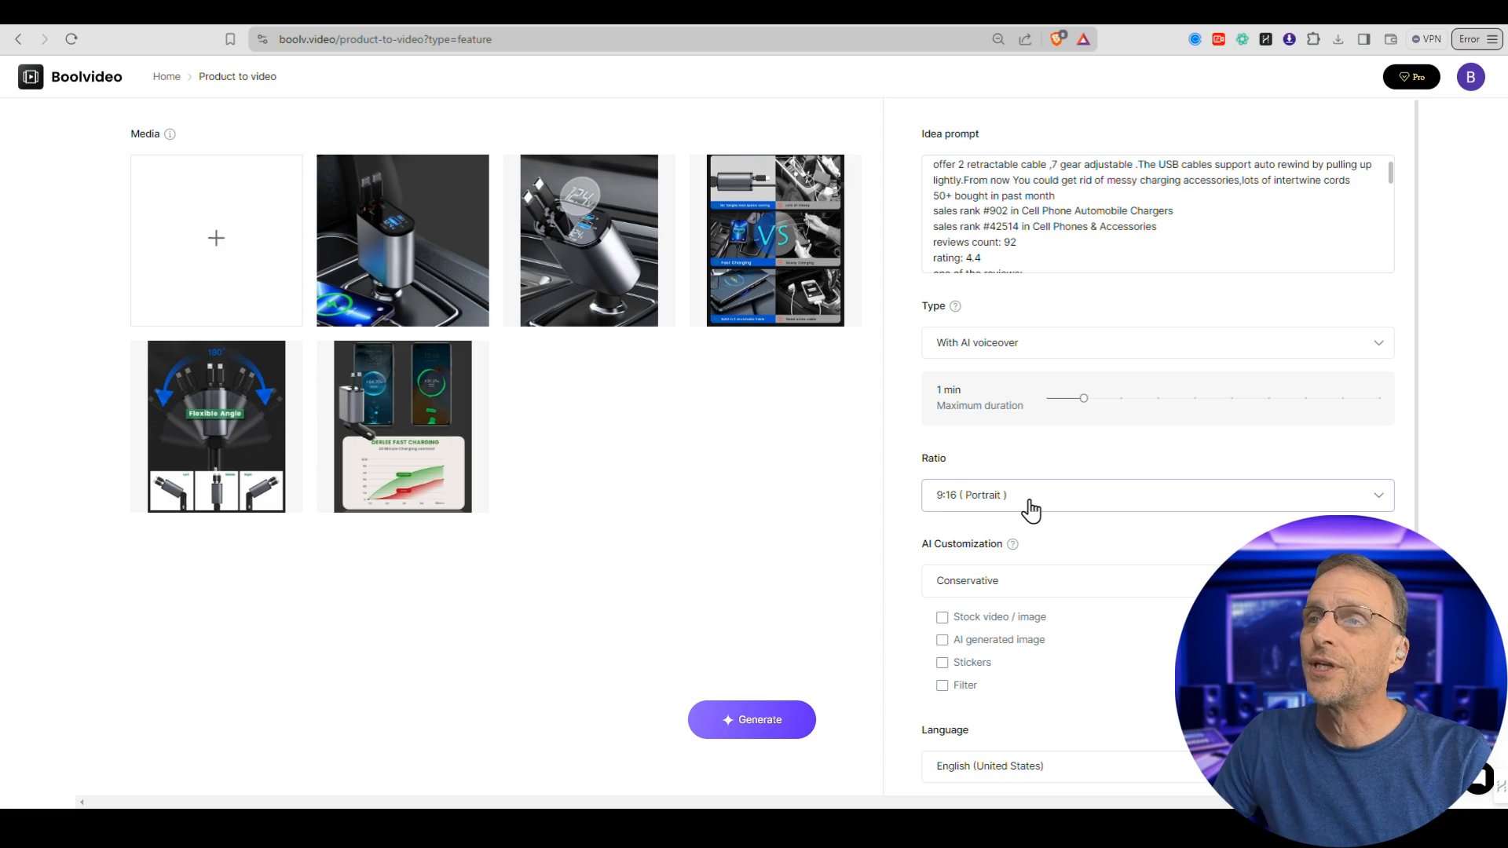
# Enable stock video / image, AI generated image, stickers and filter in the AI customization, and generate the video.
pyautogui.scroll(-2, 1031, 507)
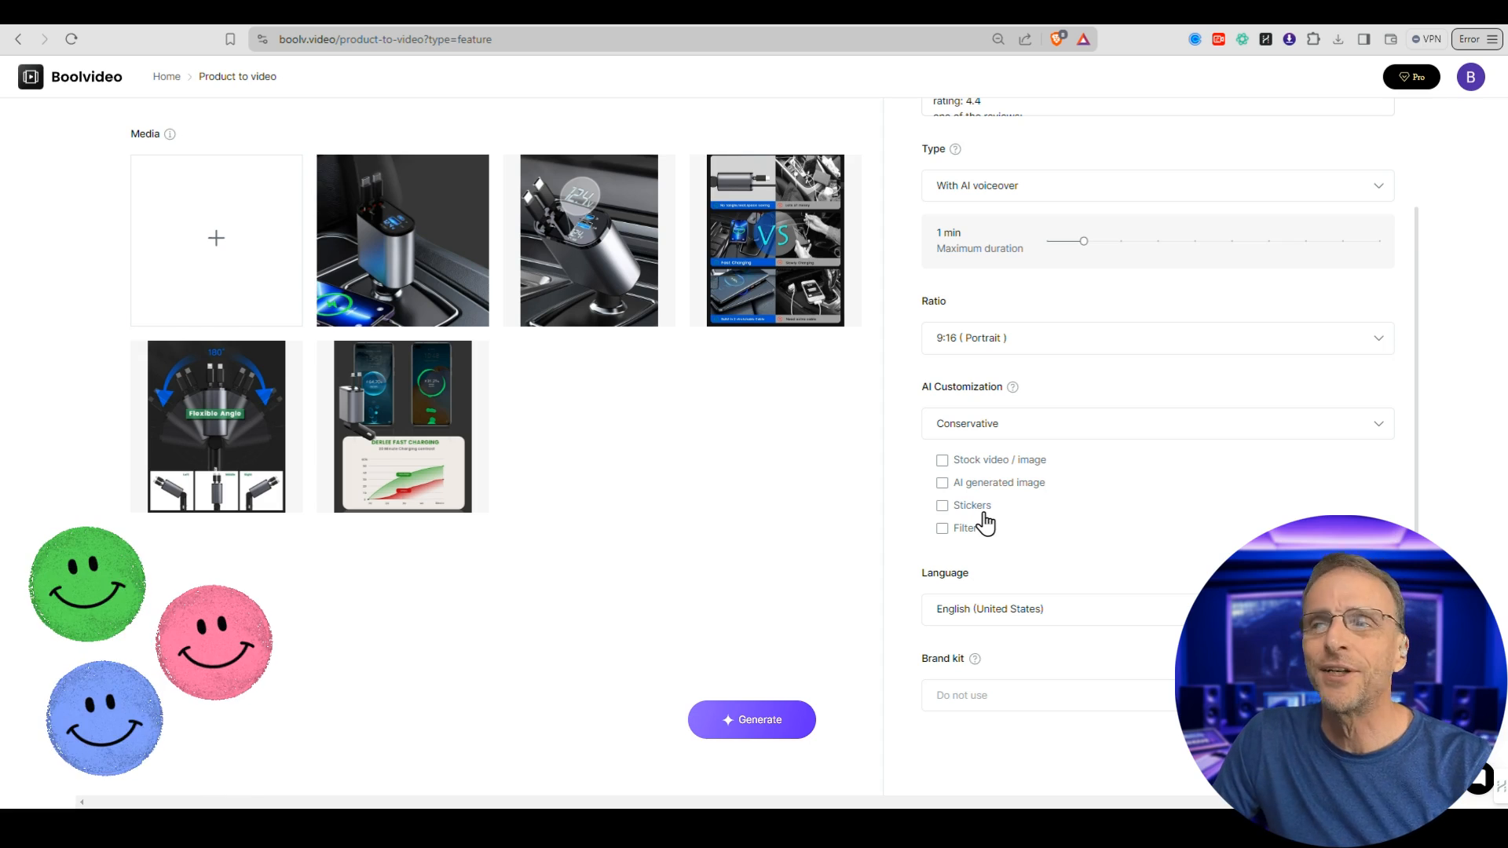
pyautogui.click(942, 461)
pyautogui.click(942, 483)
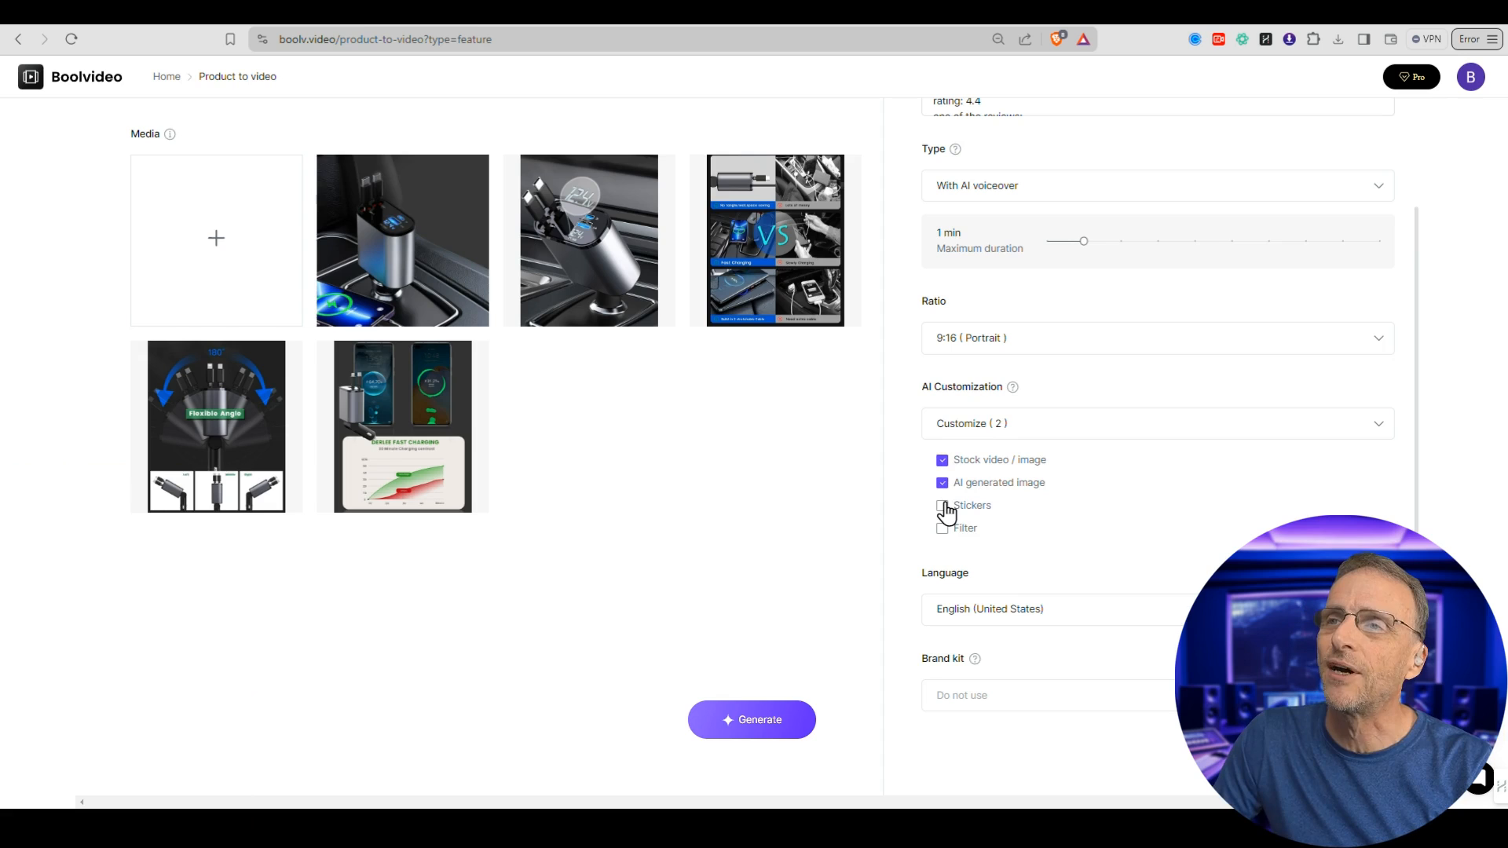
pyautogui.click(943, 506)
pyautogui.click(942, 529)
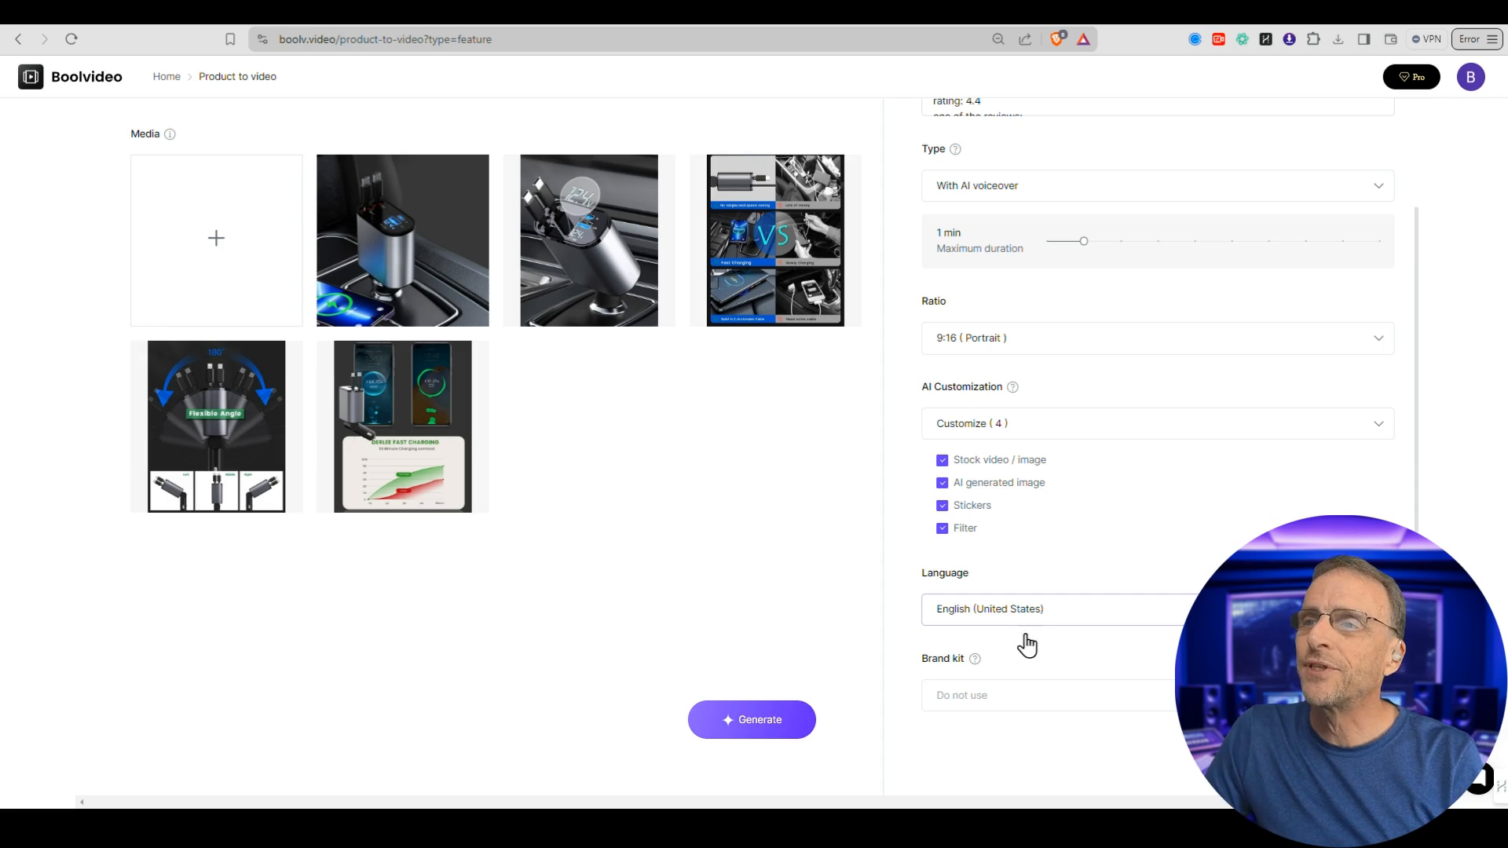
pyautogui.click(758, 720)
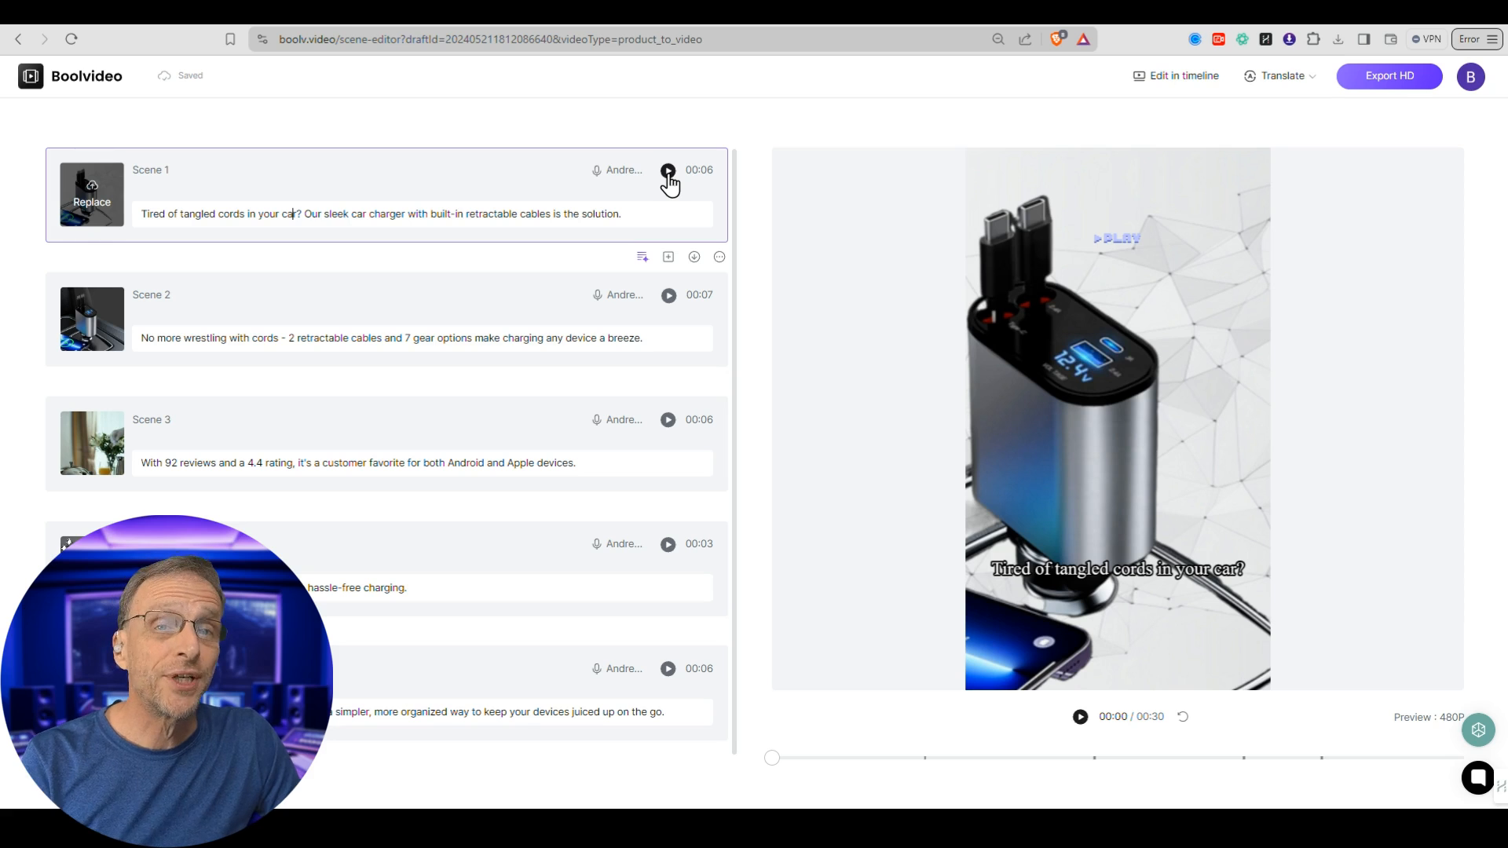
# Play scene 1's voiceover and audition the Ava Multilingual, Emma Multilingual, Andrew, Brian and Guy voices for it.
pyautogui.click(668, 171)
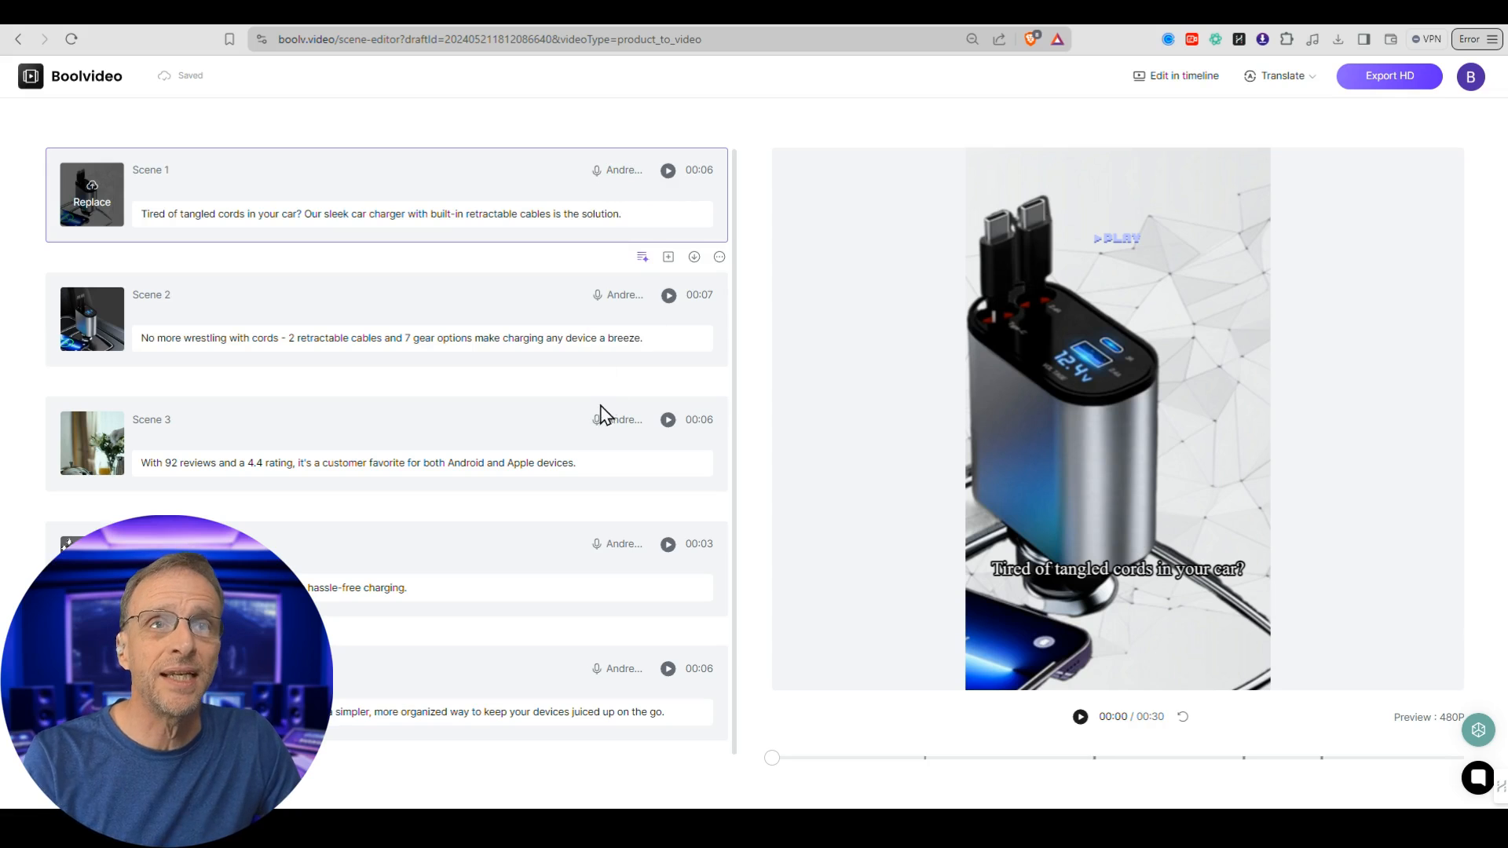
pyautogui.click(616, 170)
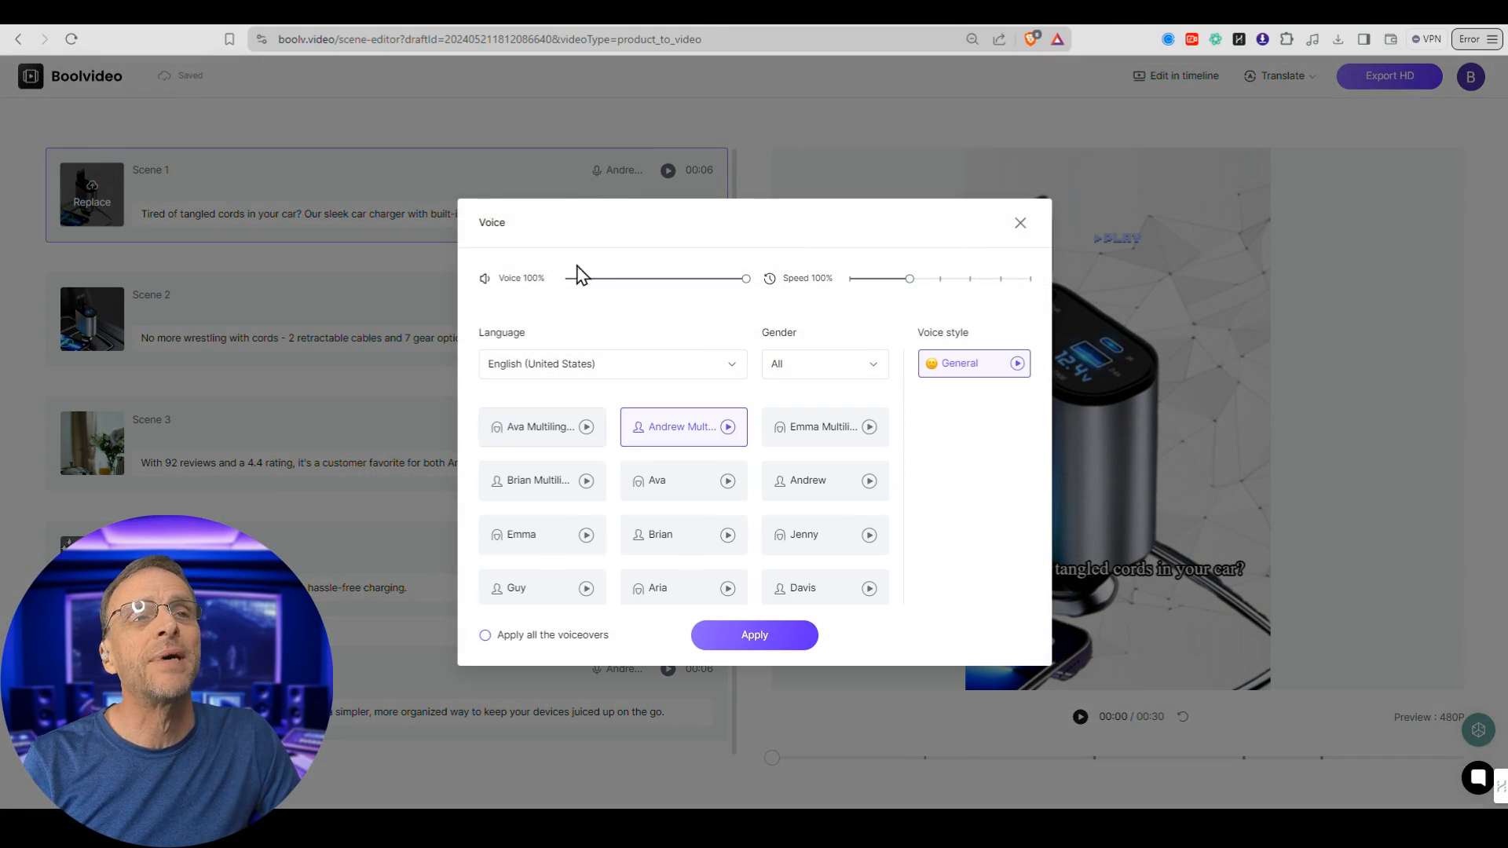
pyautogui.click(585, 433)
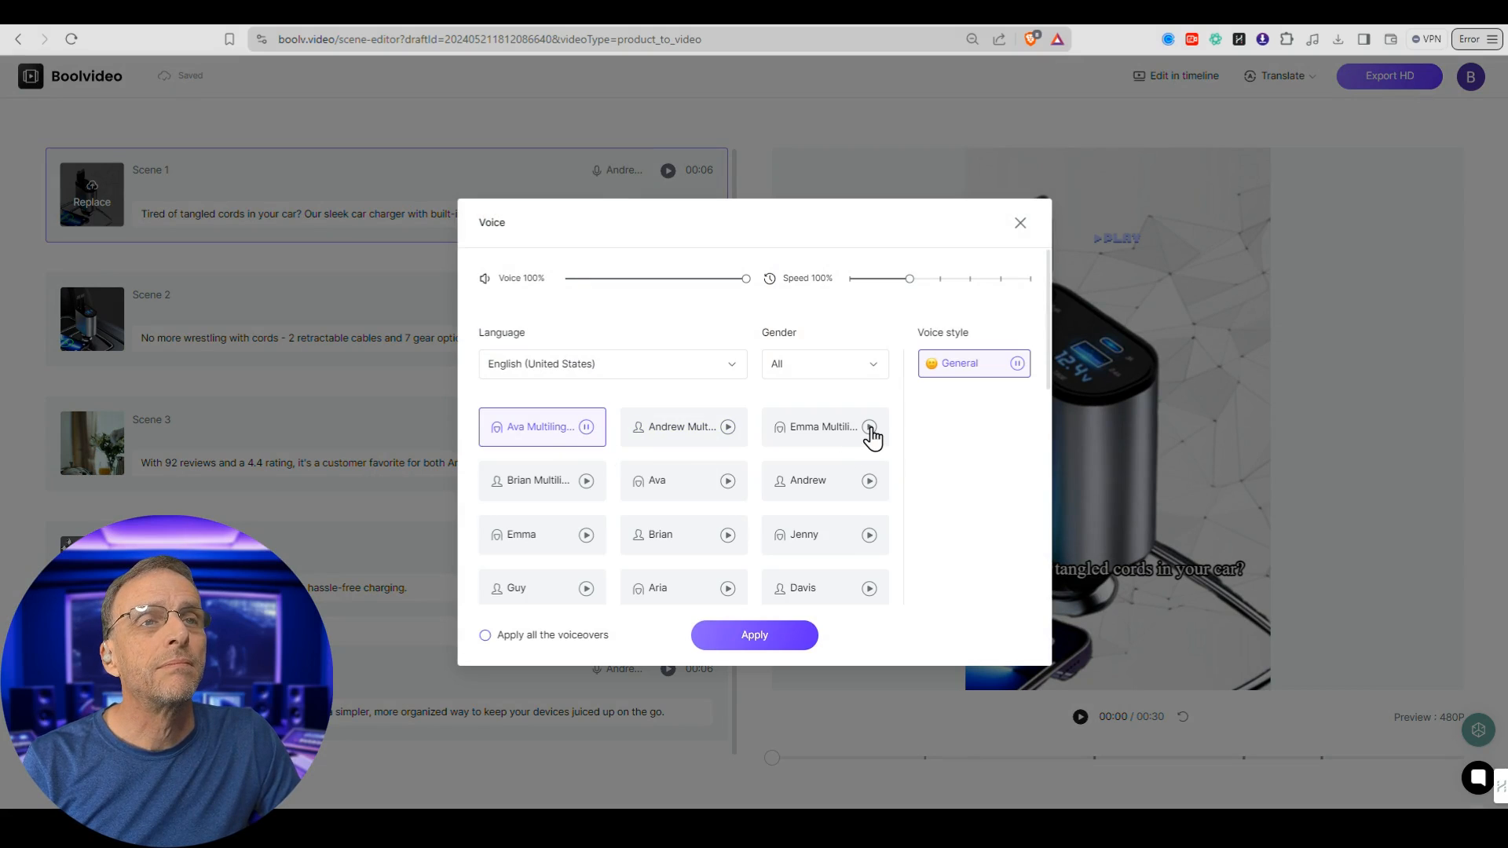
pyautogui.click(870, 430)
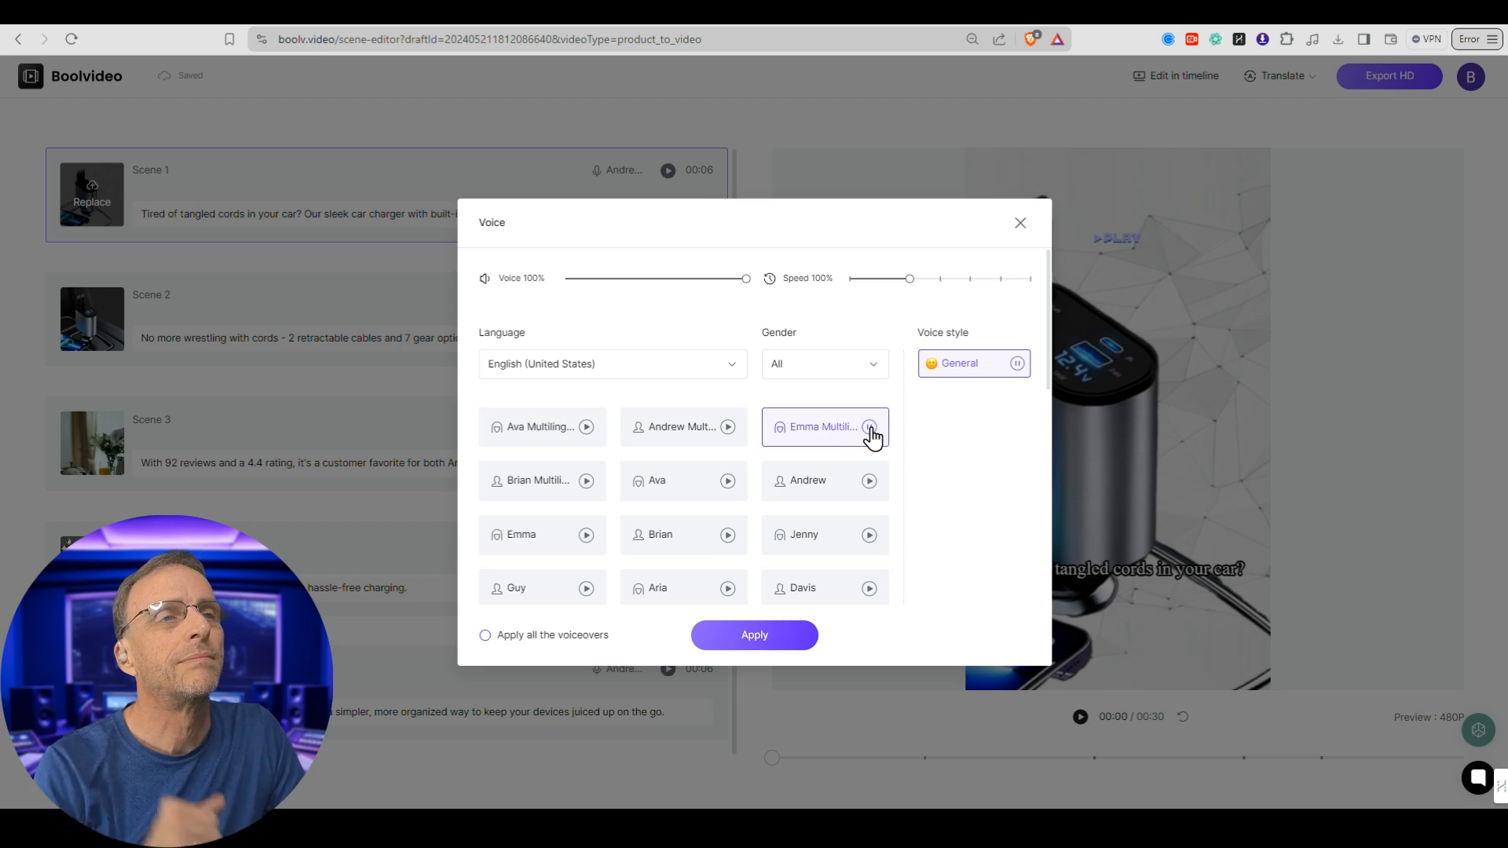
pyautogui.click(870, 483)
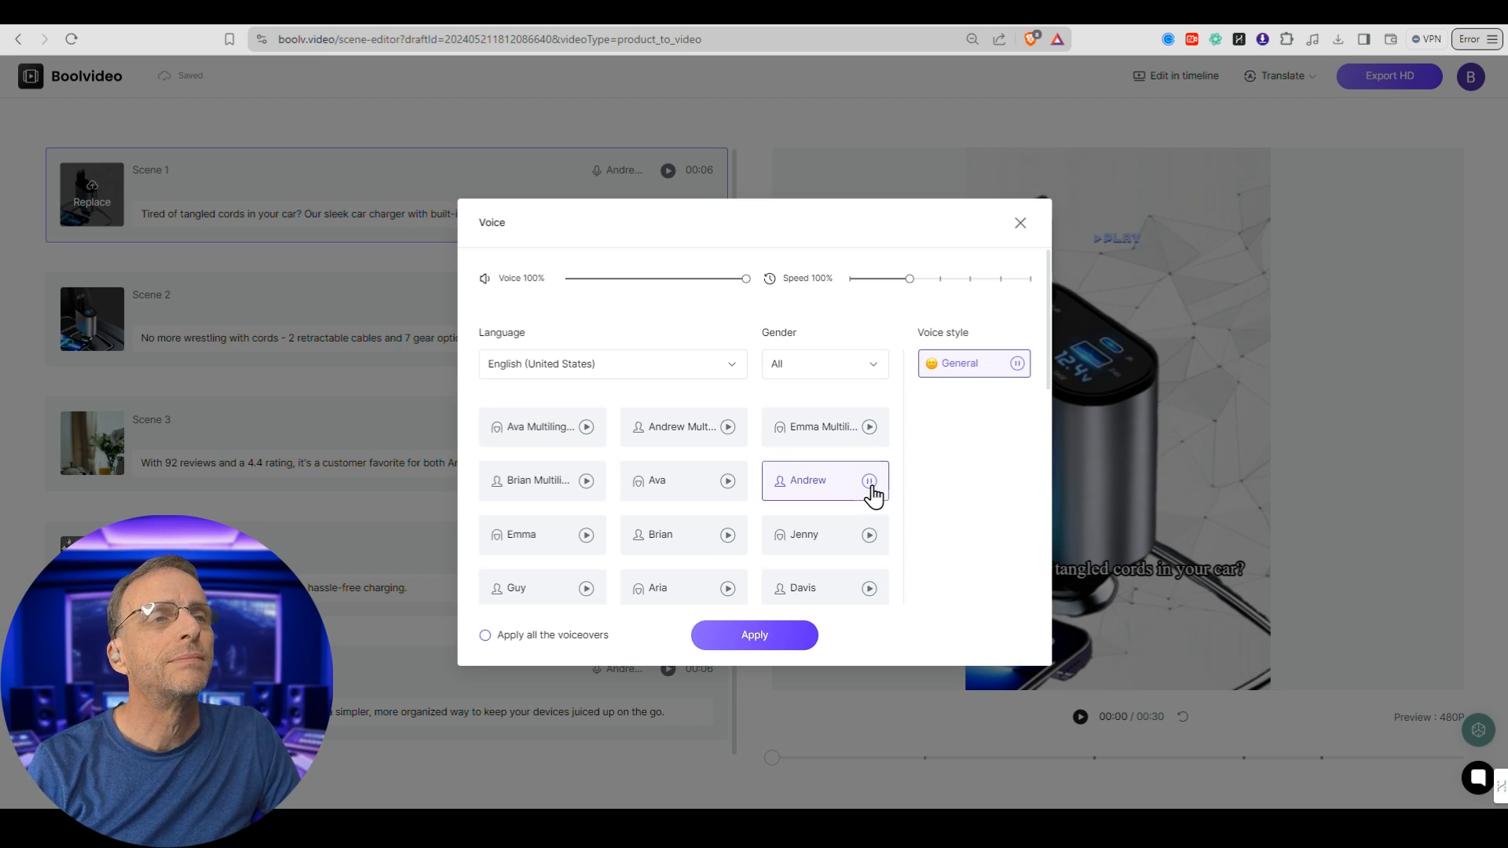
pyautogui.click(729, 536)
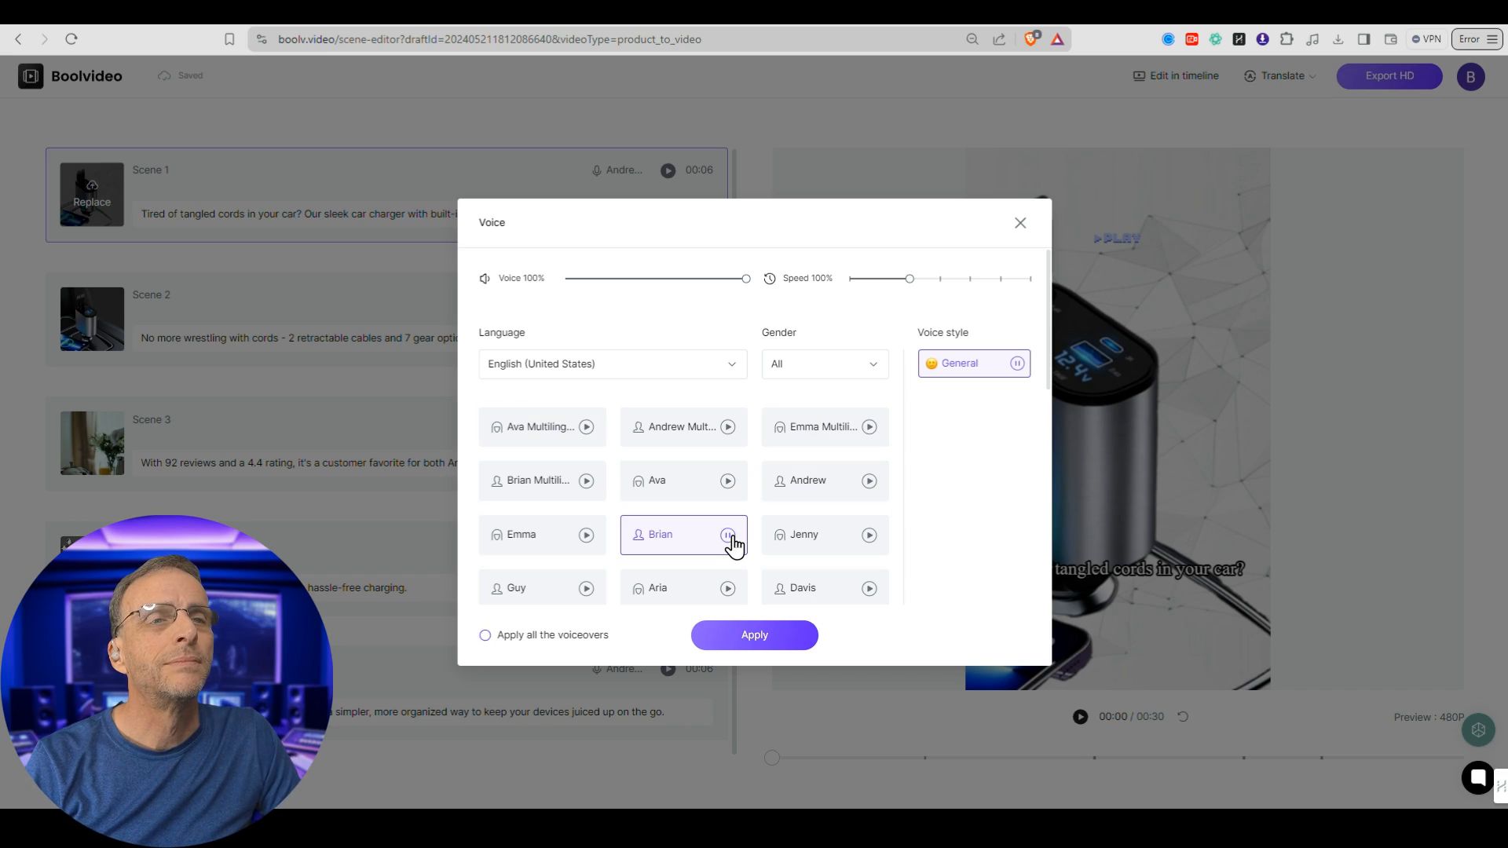
pyautogui.click(586, 589)
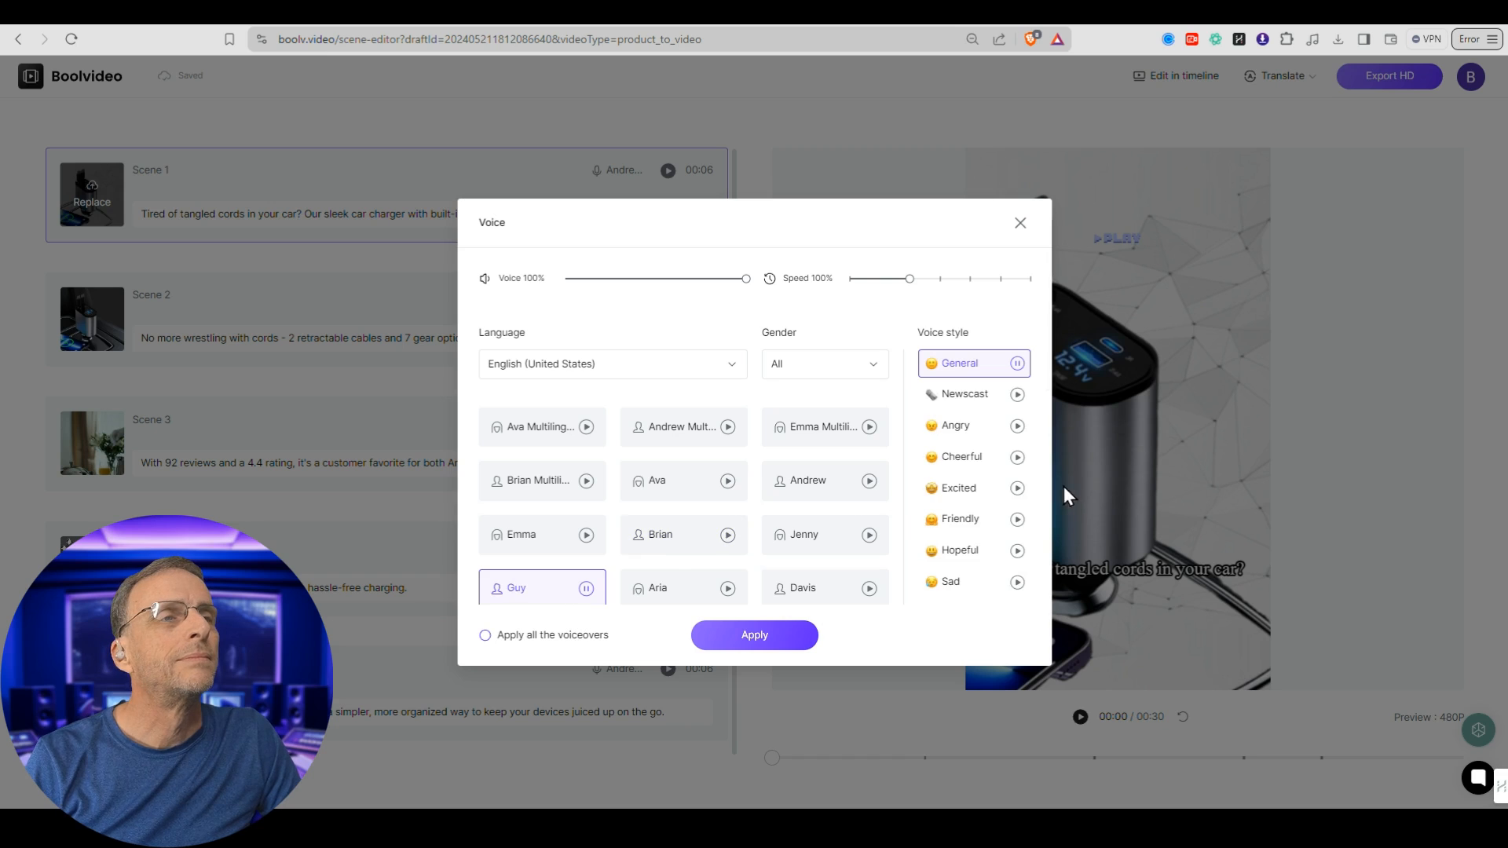
pyautogui.click(586, 590)
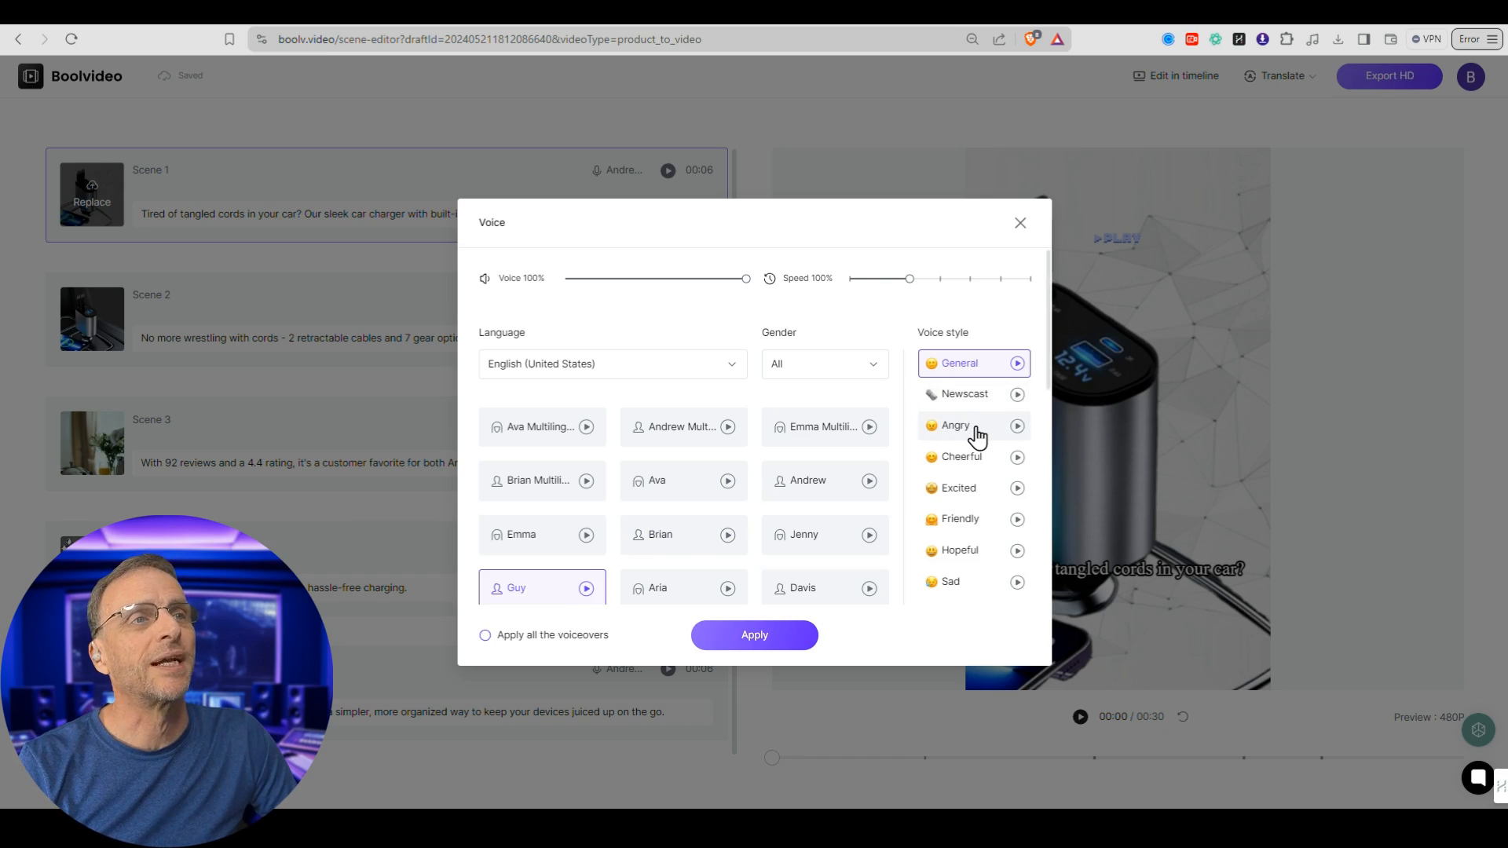
# Audition the Angry, Cheerful, Hopeful and Sad styles of the Guy voice.
pyautogui.click(1018, 426)
pyautogui.click(1017, 428)
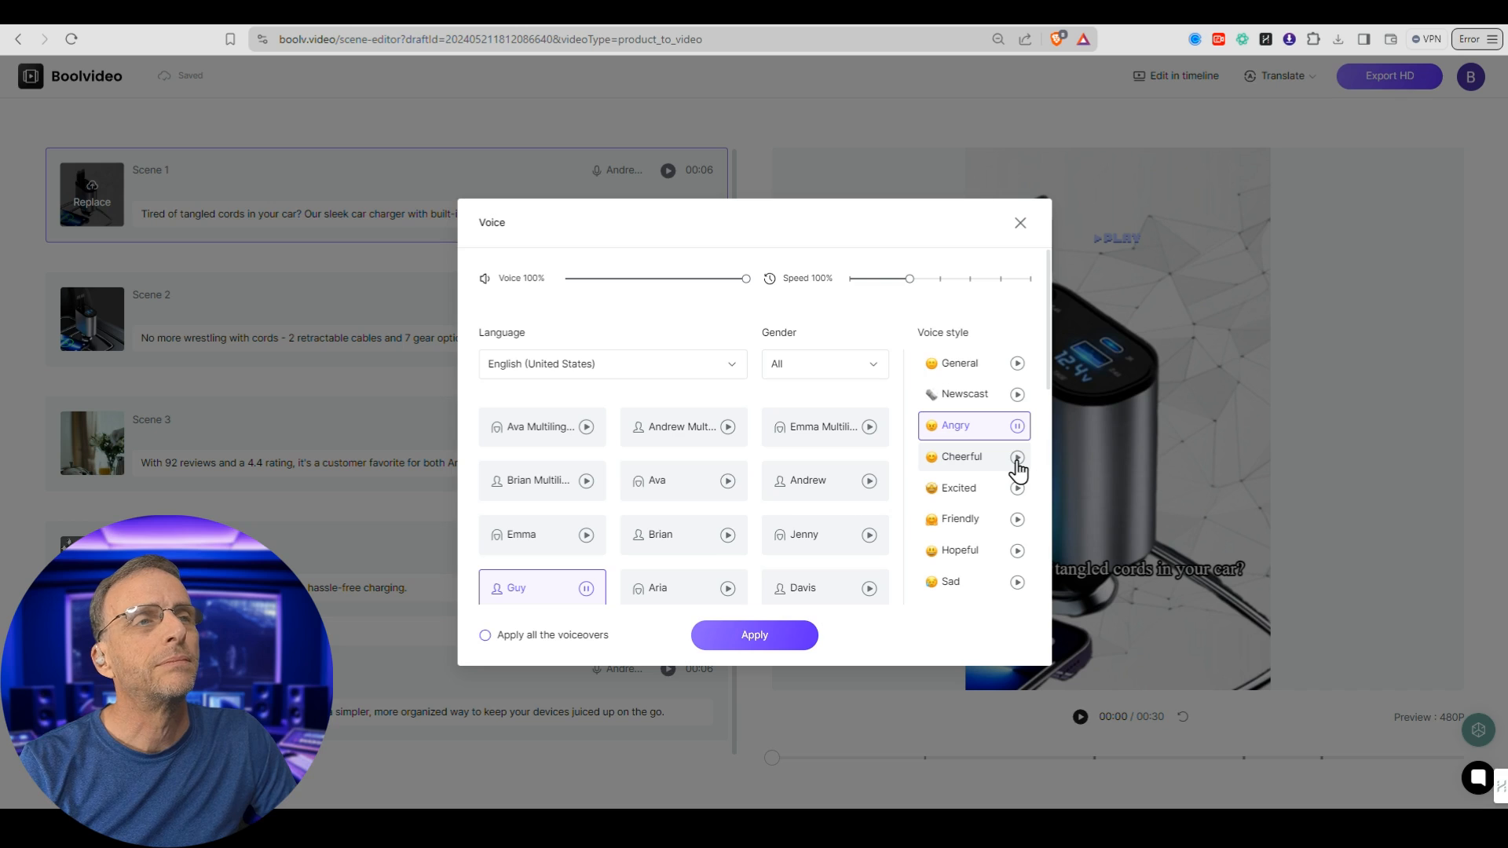
pyautogui.click(1016, 460)
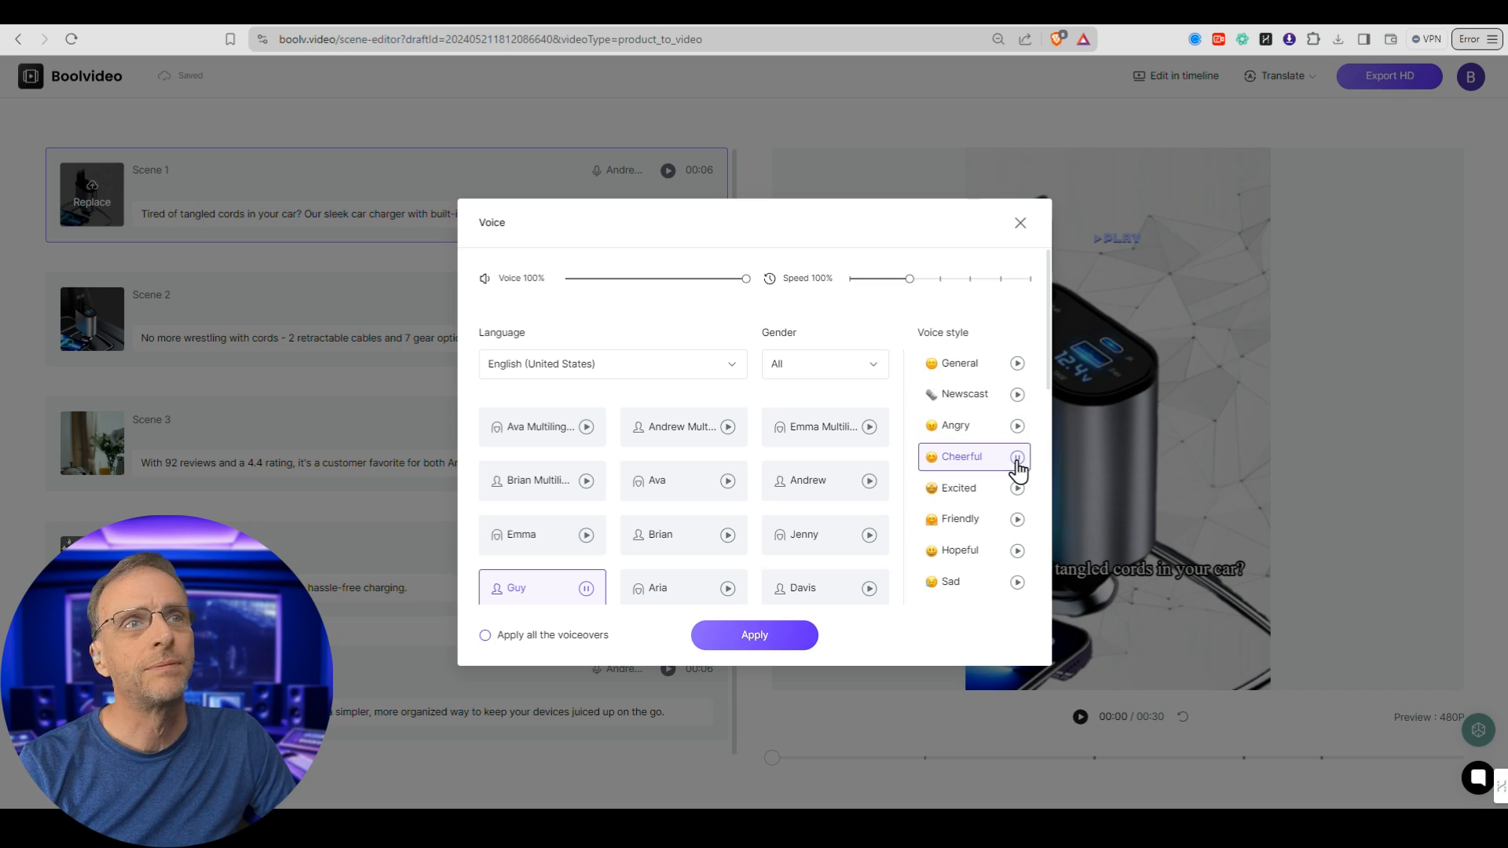
pyautogui.click(1016, 551)
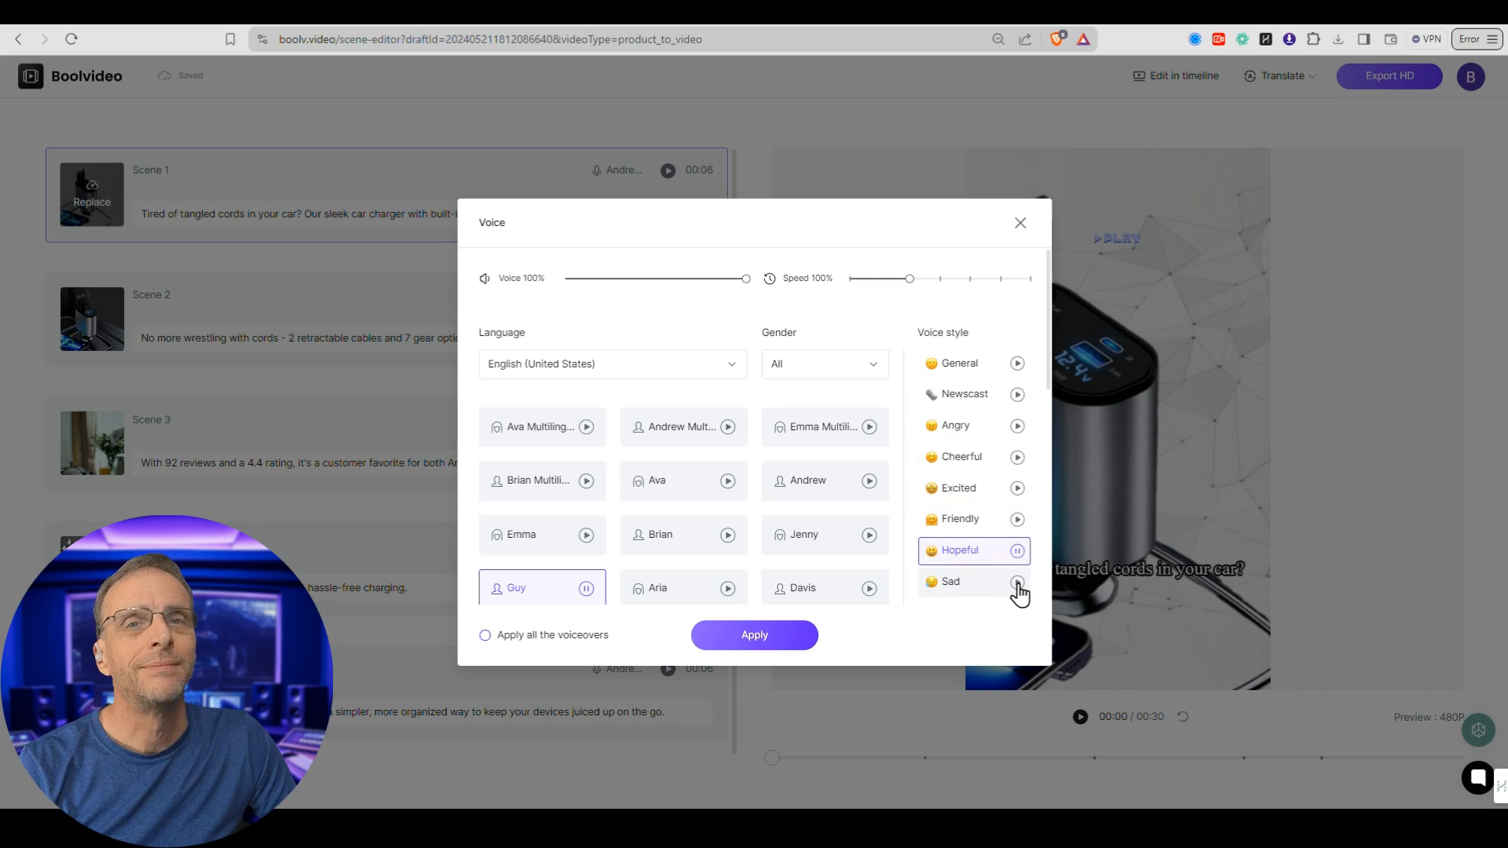
pyautogui.click(1018, 583)
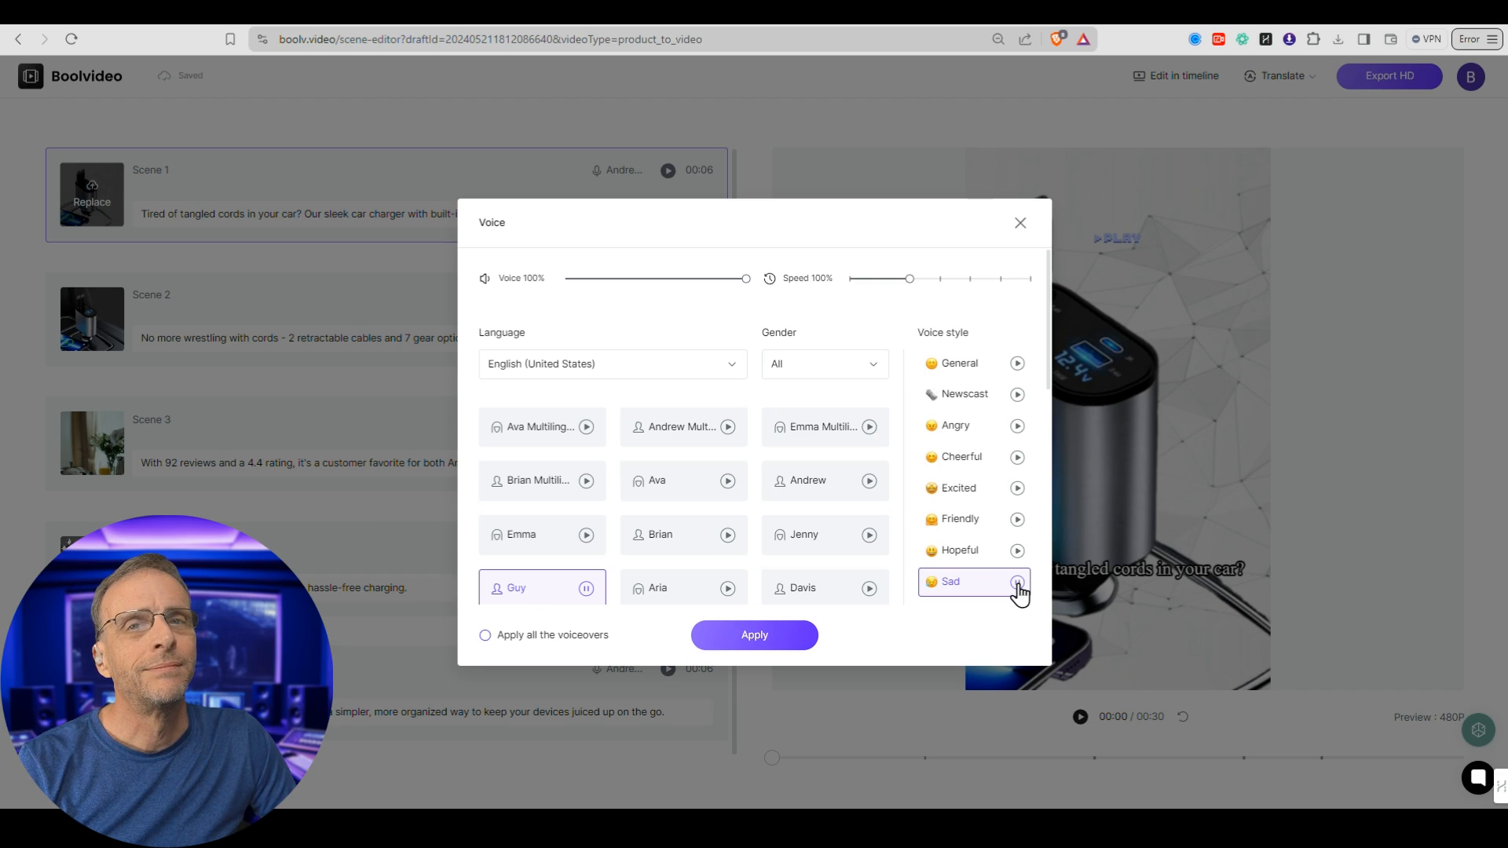
# Apply the Davis voice with the Cheerful style to all the voiceovers.
pyautogui.scroll(-2, 788, 516)
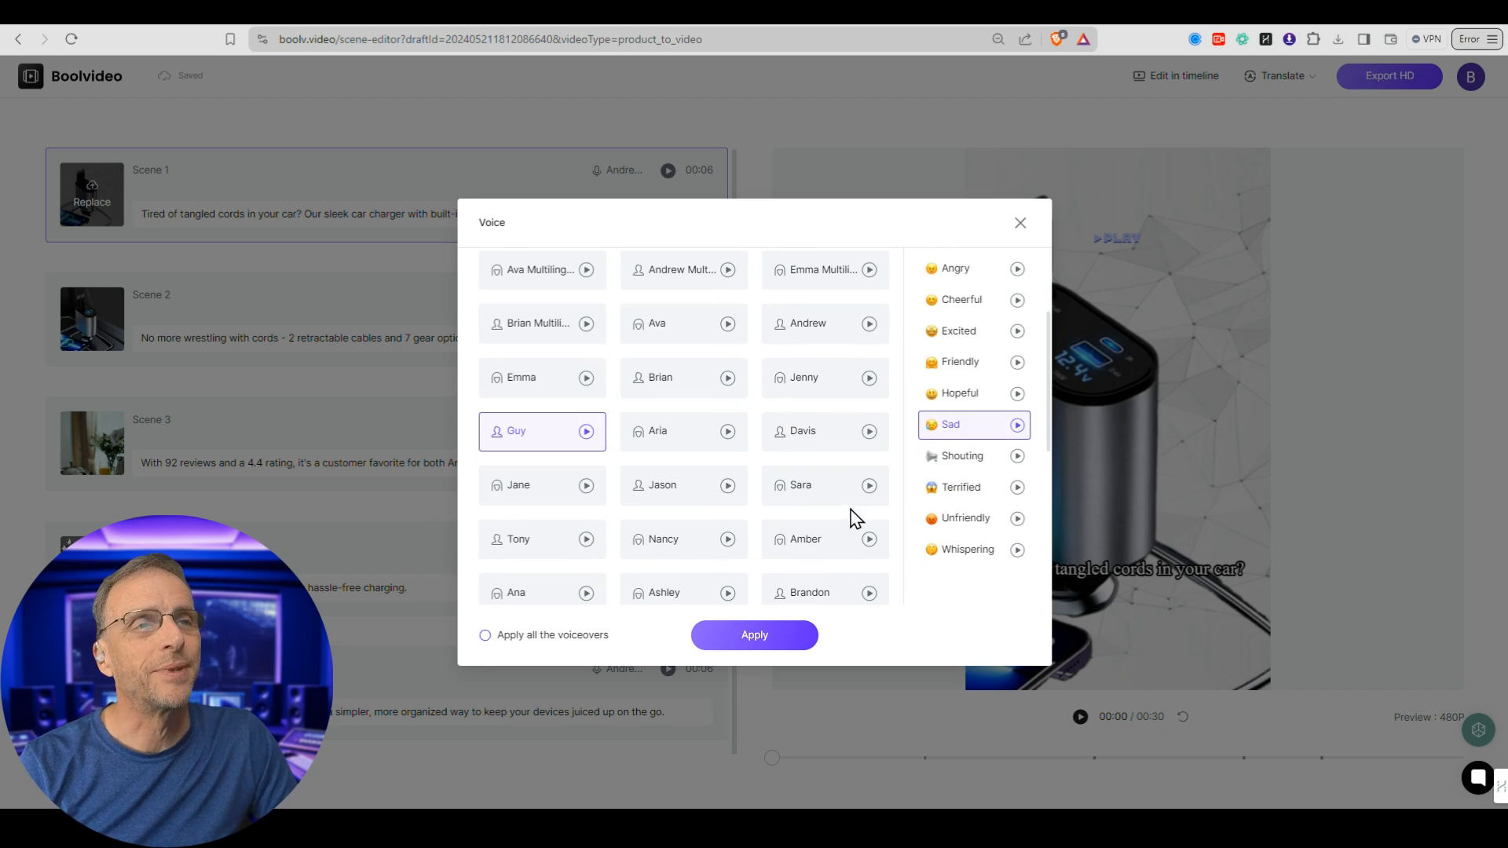
pyautogui.click(824, 440)
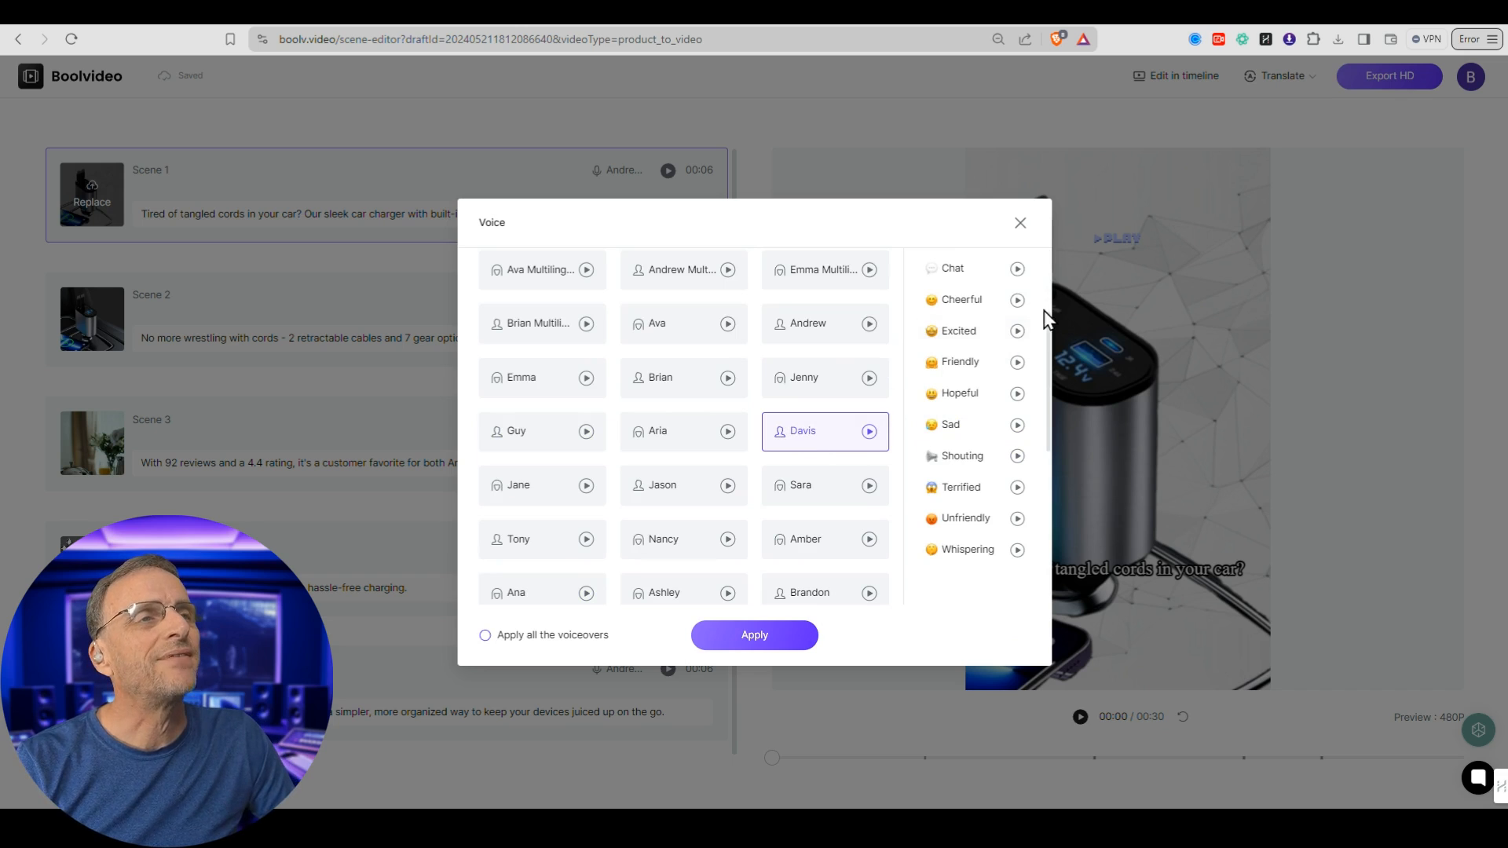
pyautogui.click(977, 307)
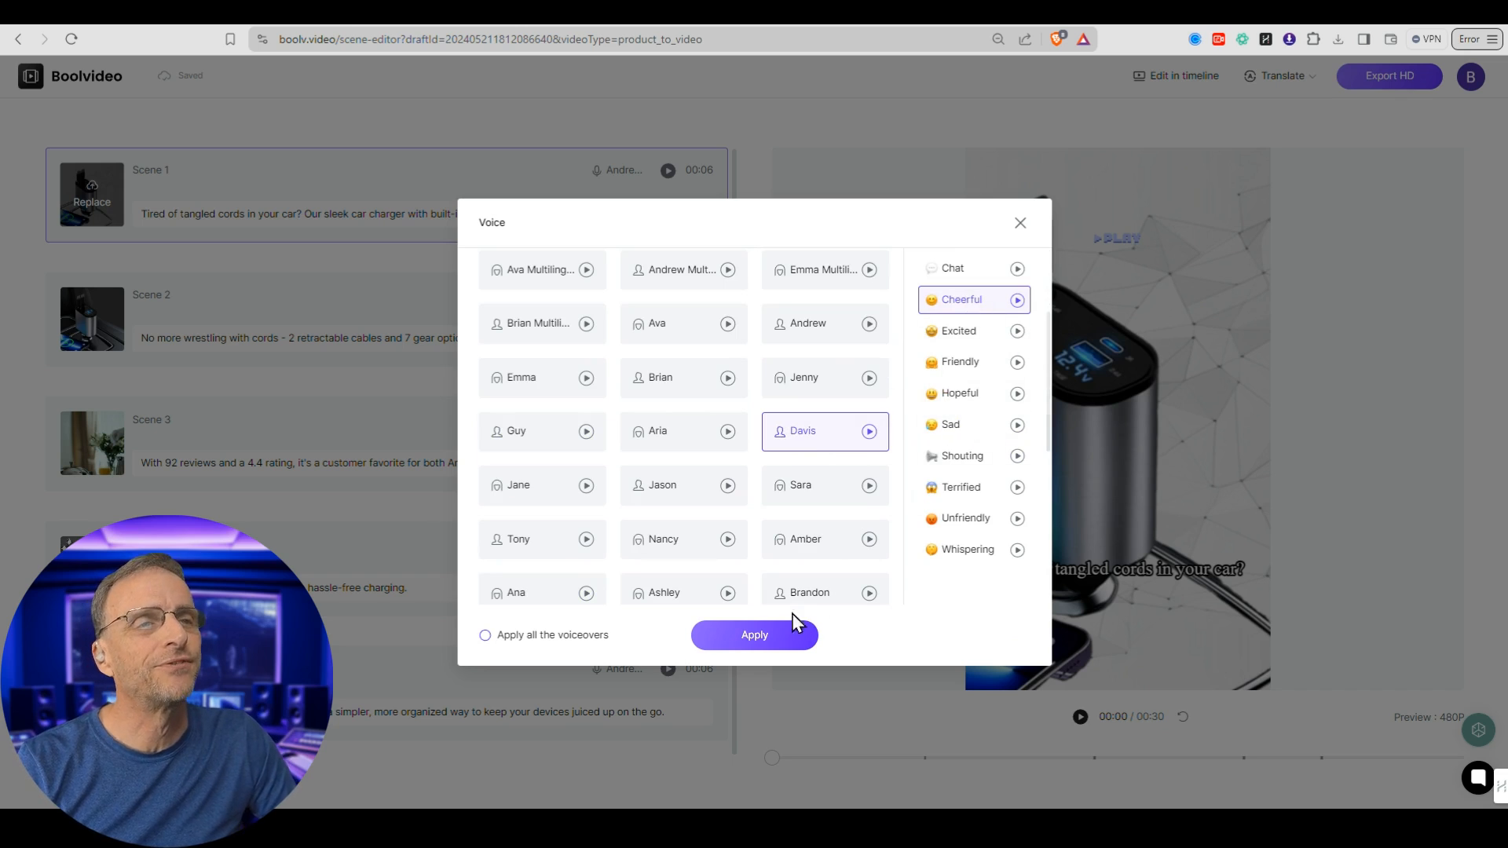
pyautogui.click(485, 636)
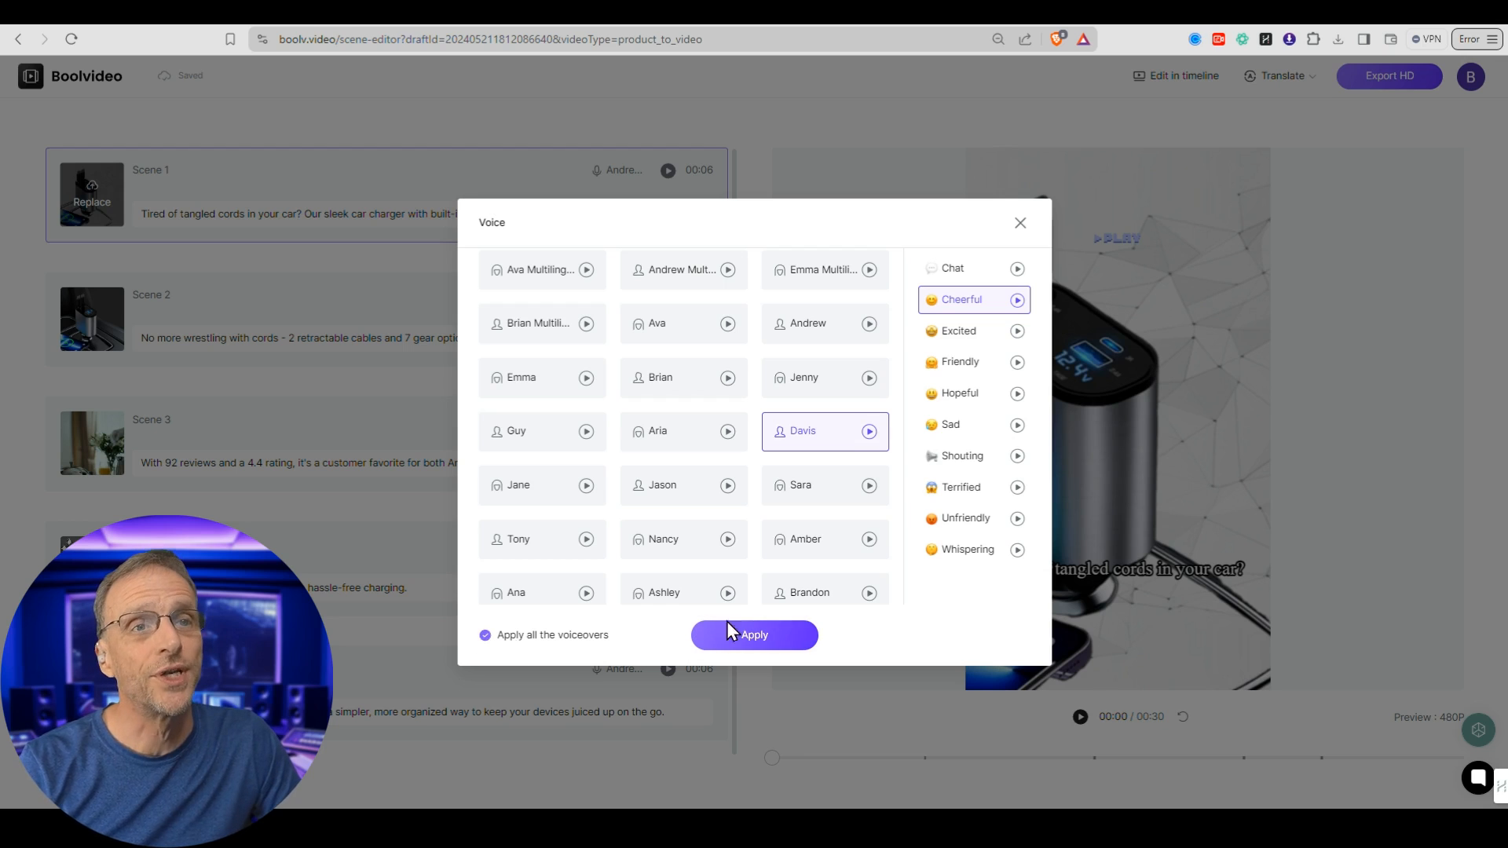
pyautogui.click(759, 636)
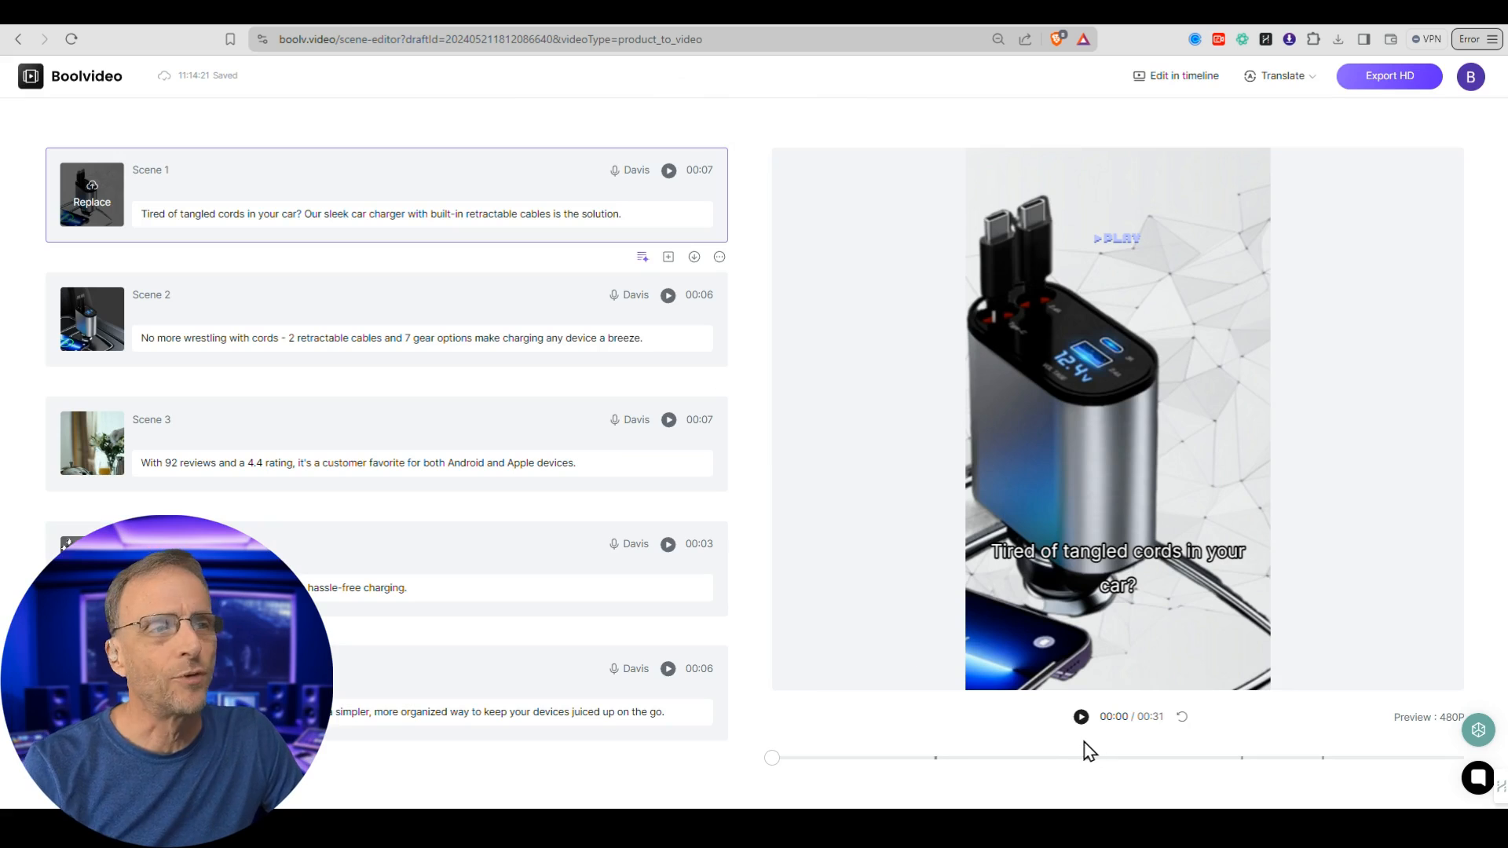
# Play the full preview of the car charger video with the Davis voiceover.
pyautogui.click(1081, 718)
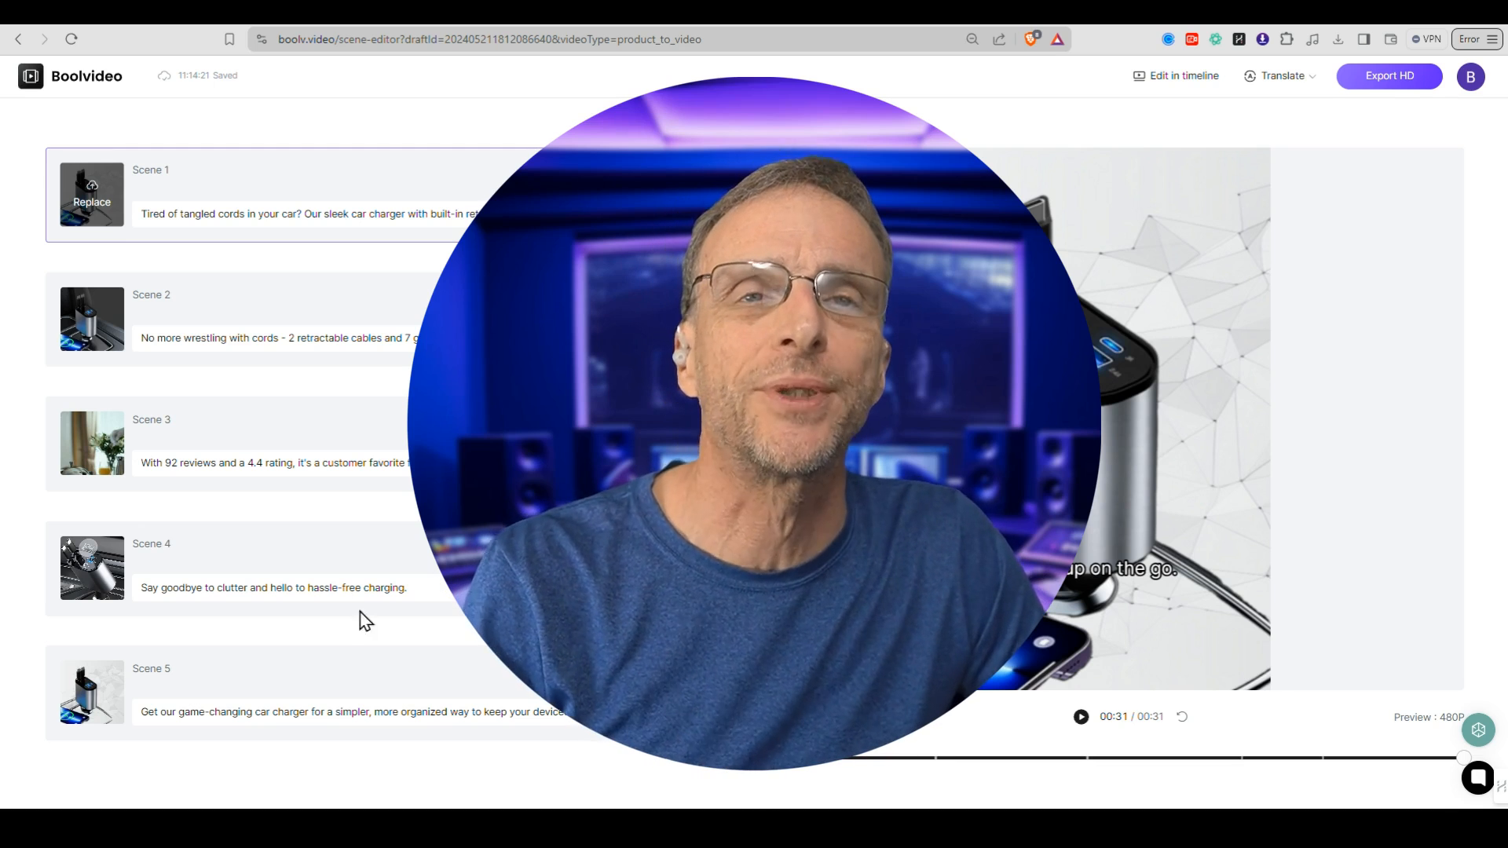
pyautogui.moveTo(103, 473)
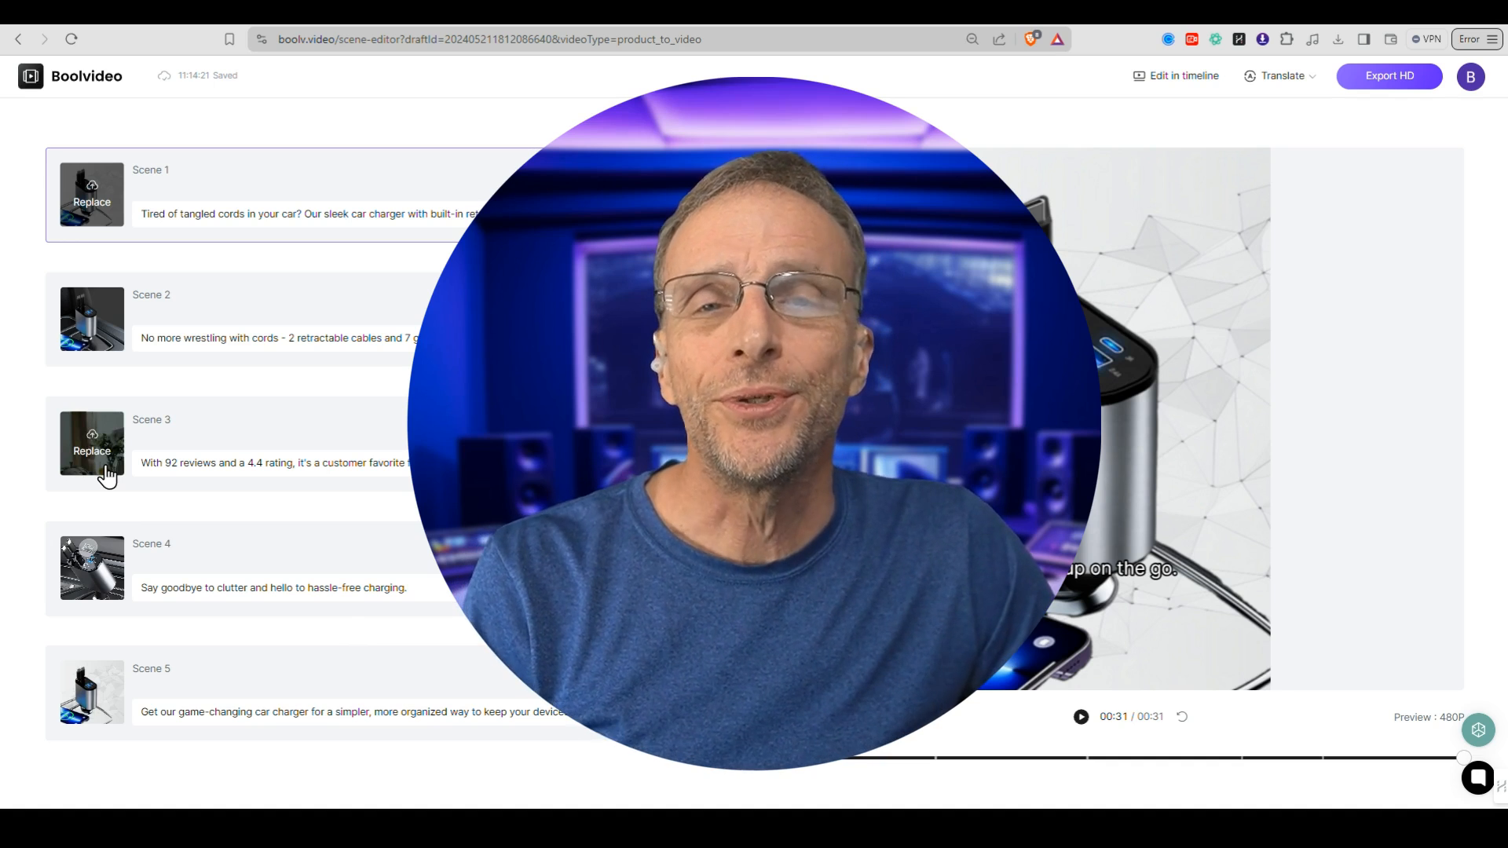
# Replace scene 3's media with the stock video of the smiling bearded man, apply its 7.1 s trim, and play the scene's voiceover.
pyautogui.click(107, 477)
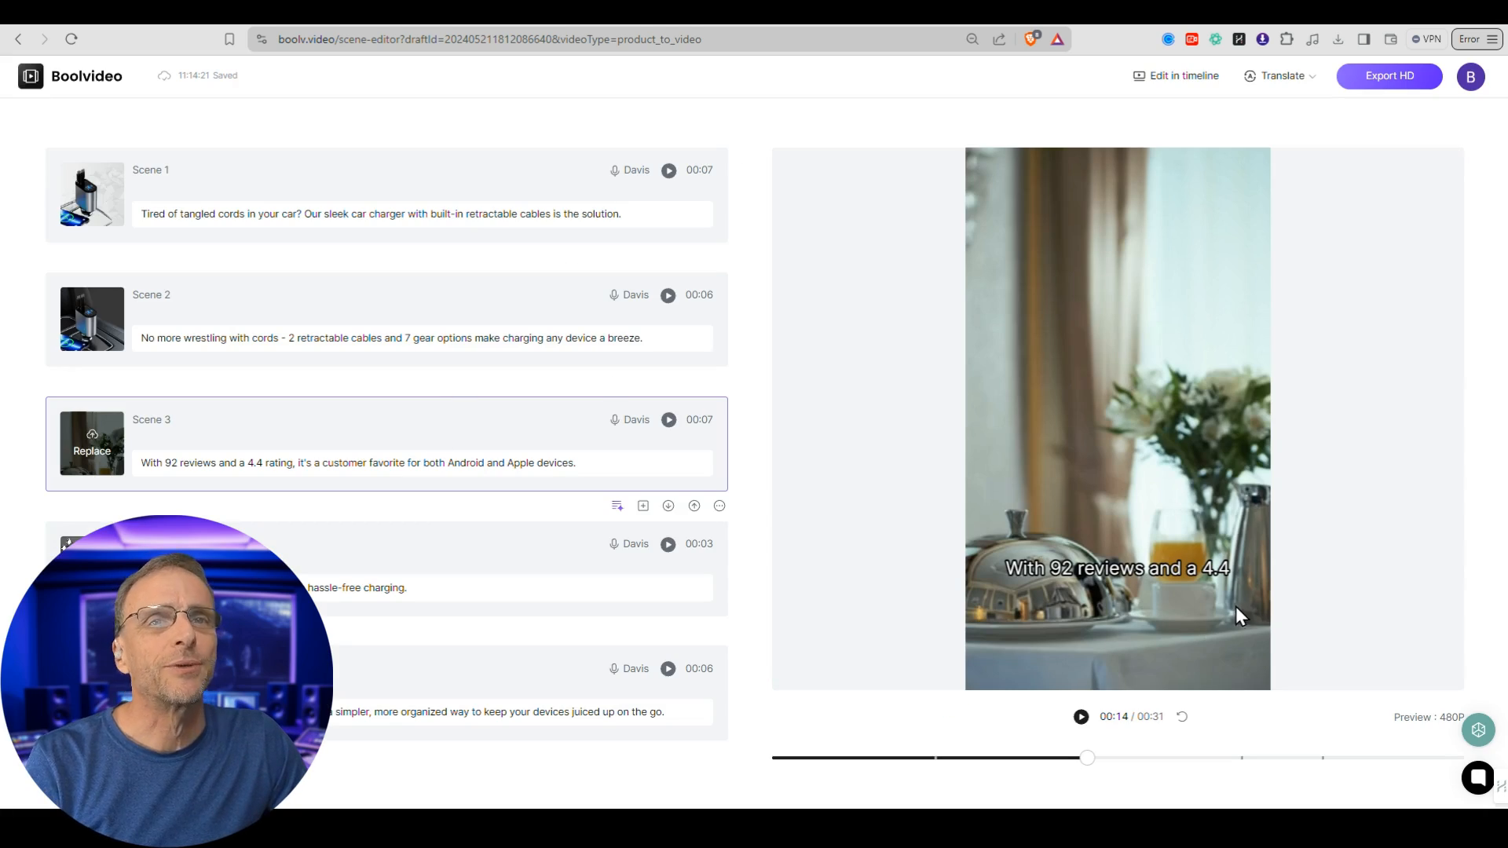
pyautogui.click(93, 441)
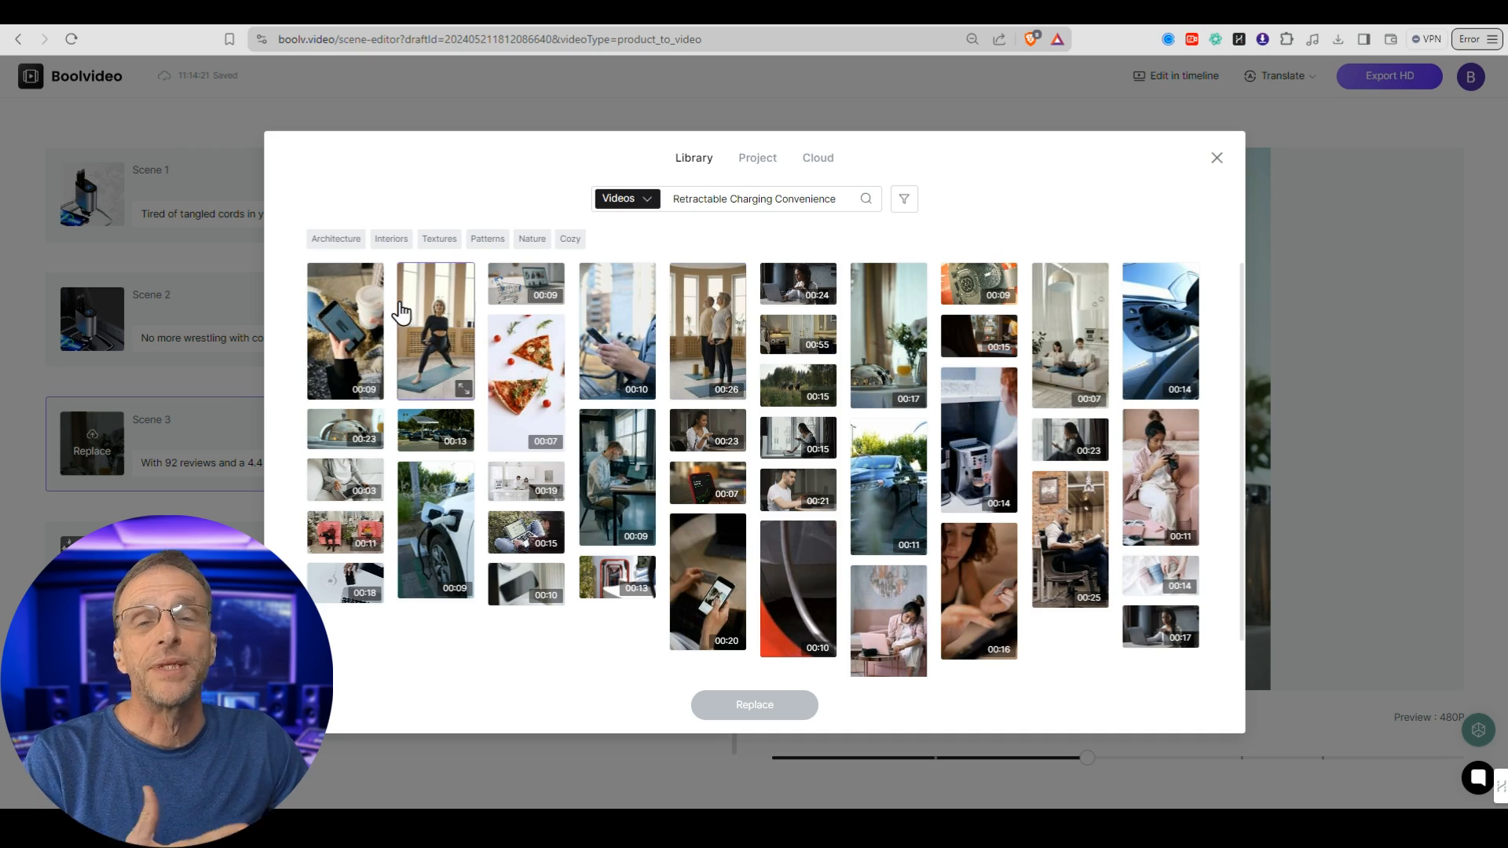
pyautogui.click(766, 168)
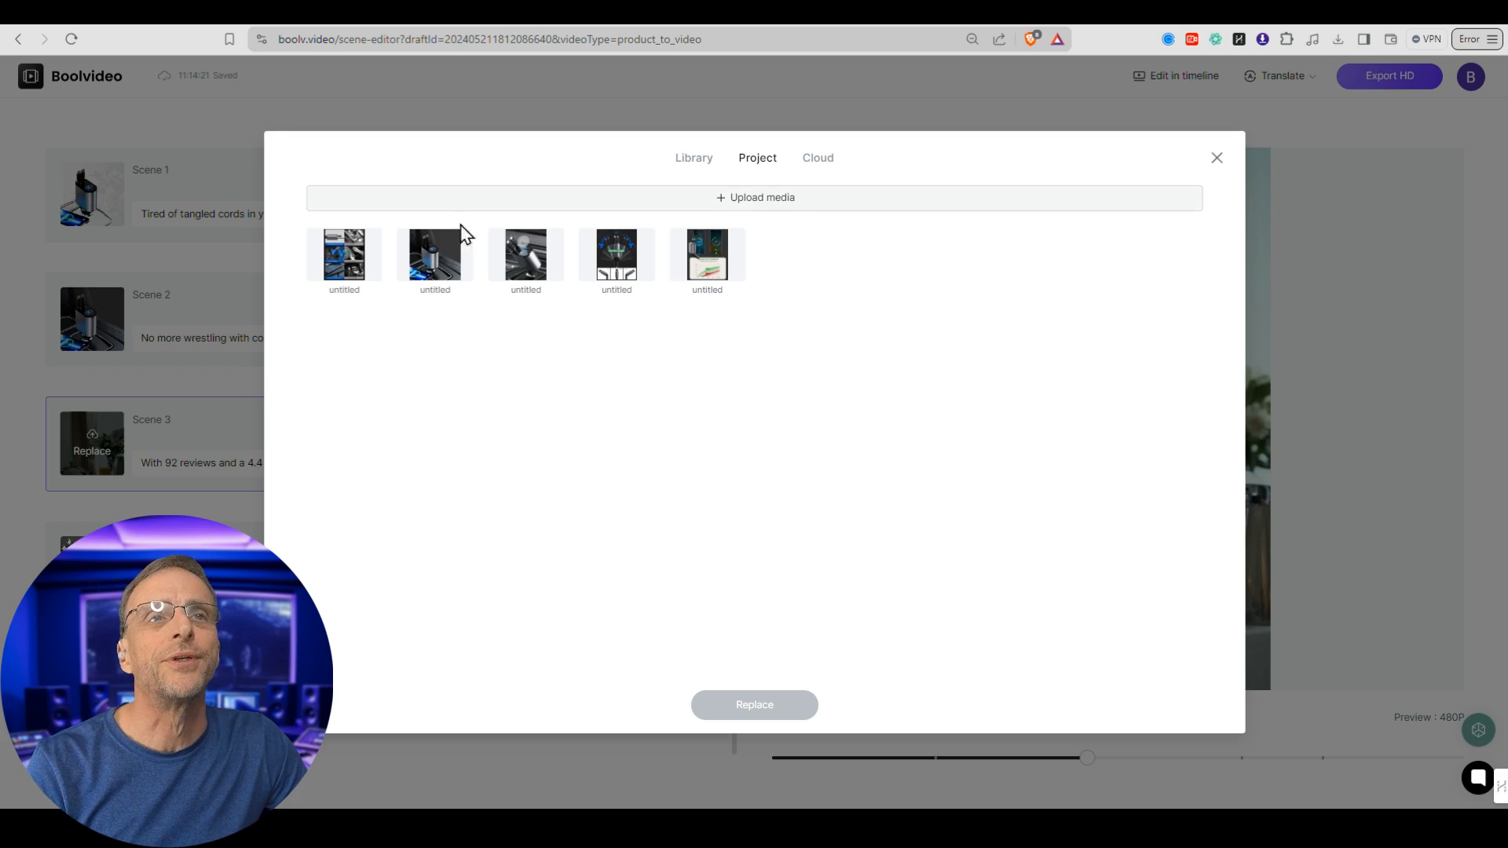
pyautogui.click(685, 164)
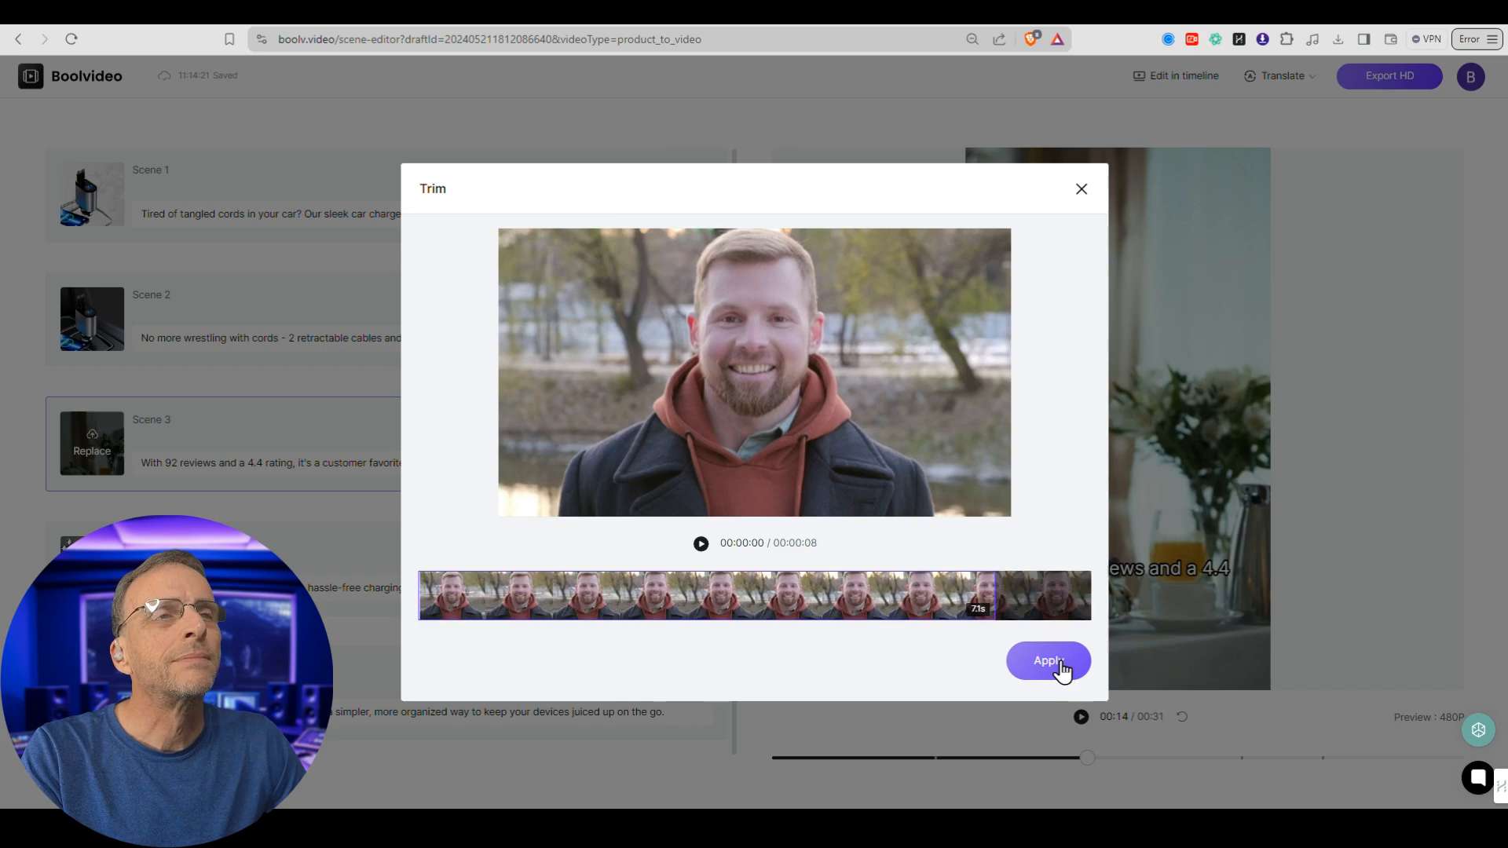
pyautogui.click(1056, 666)
pyautogui.click(669, 420)
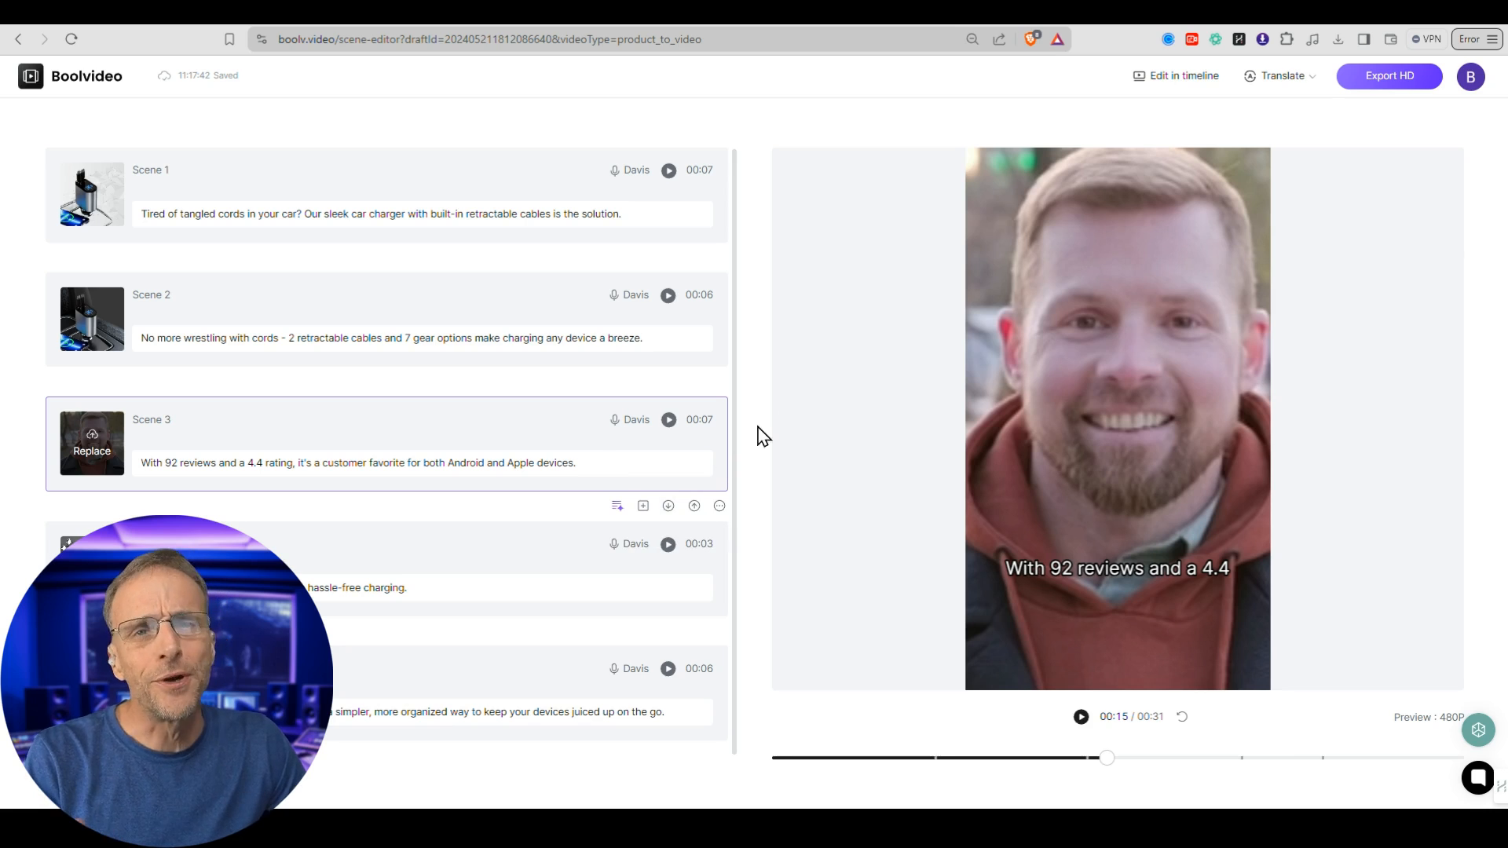
# Open the video in the timeline editor and move the PLAY sticker to about X 230, Y 130.
pyautogui.click(1166, 80)
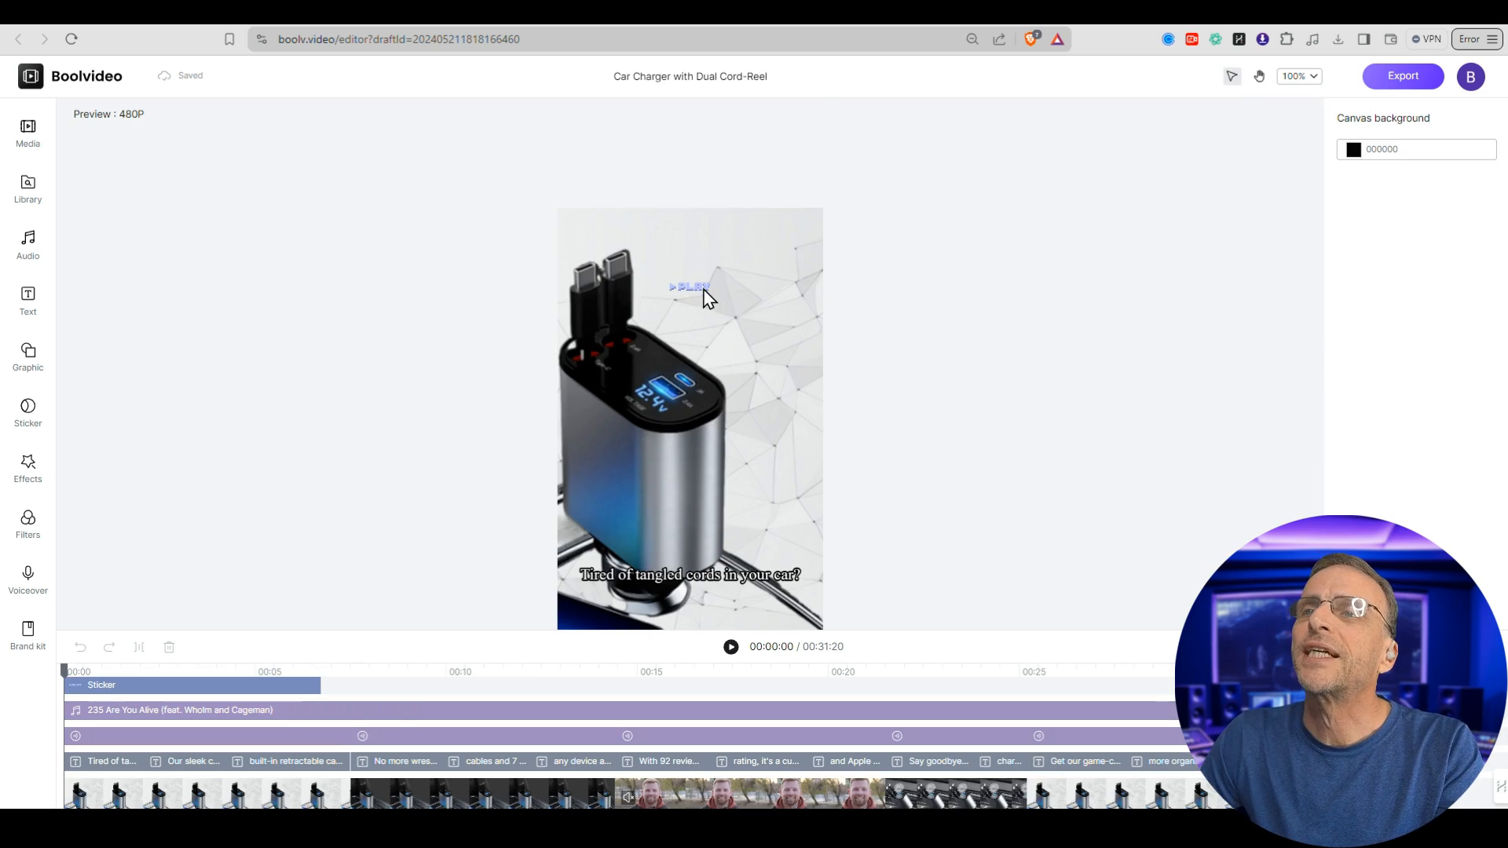
pyautogui.click(707, 300)
pyautogui.moveTo(711, 307); pyautogui.dragTo(697, 289)
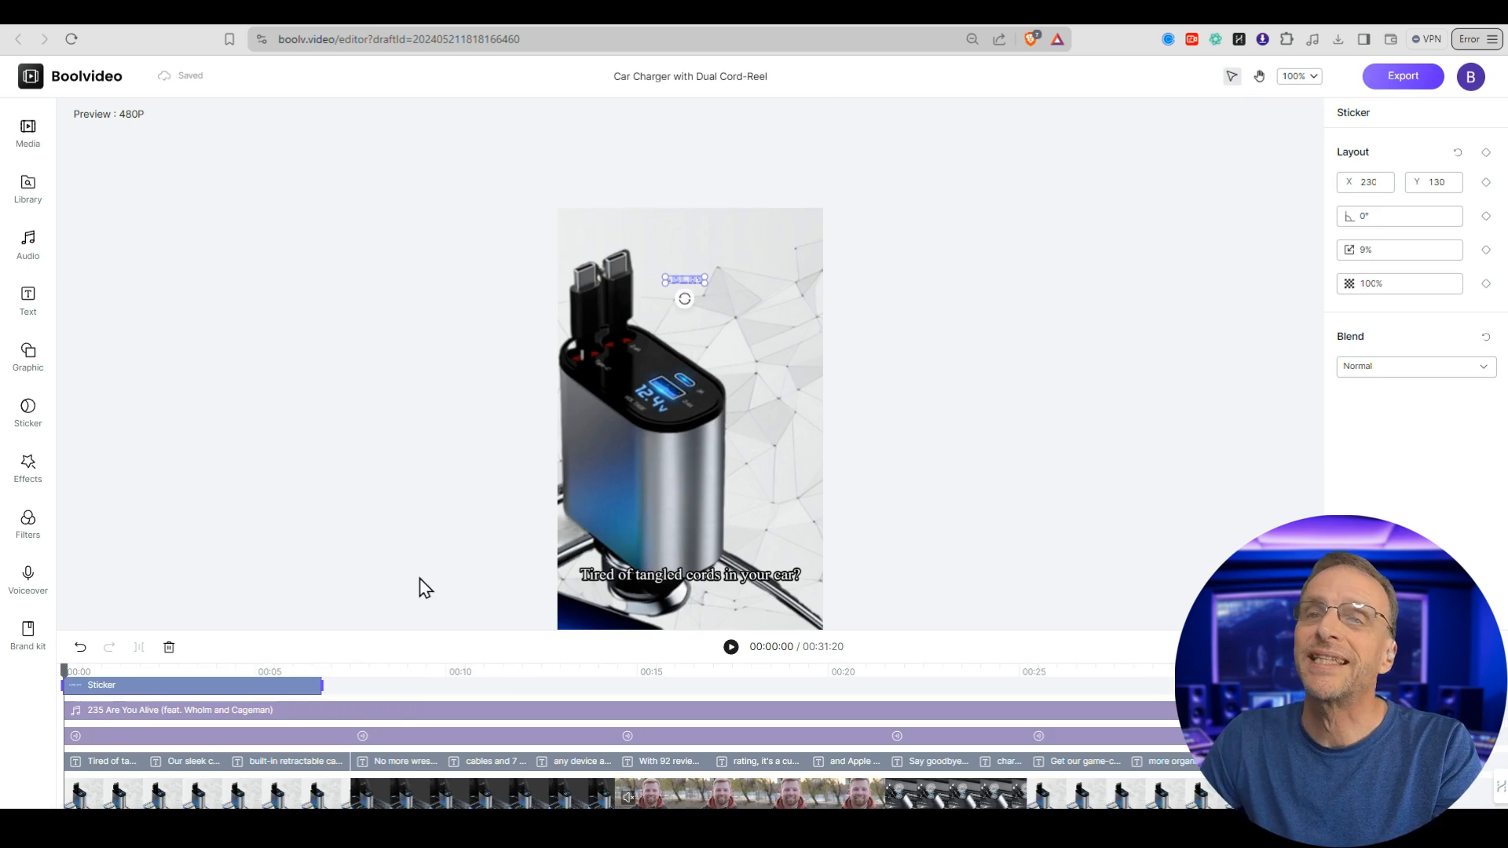
# Check the background music clip's audio settings and audition the library tracks Better and A New Day Begins.
pyautogui.click(186, 712)
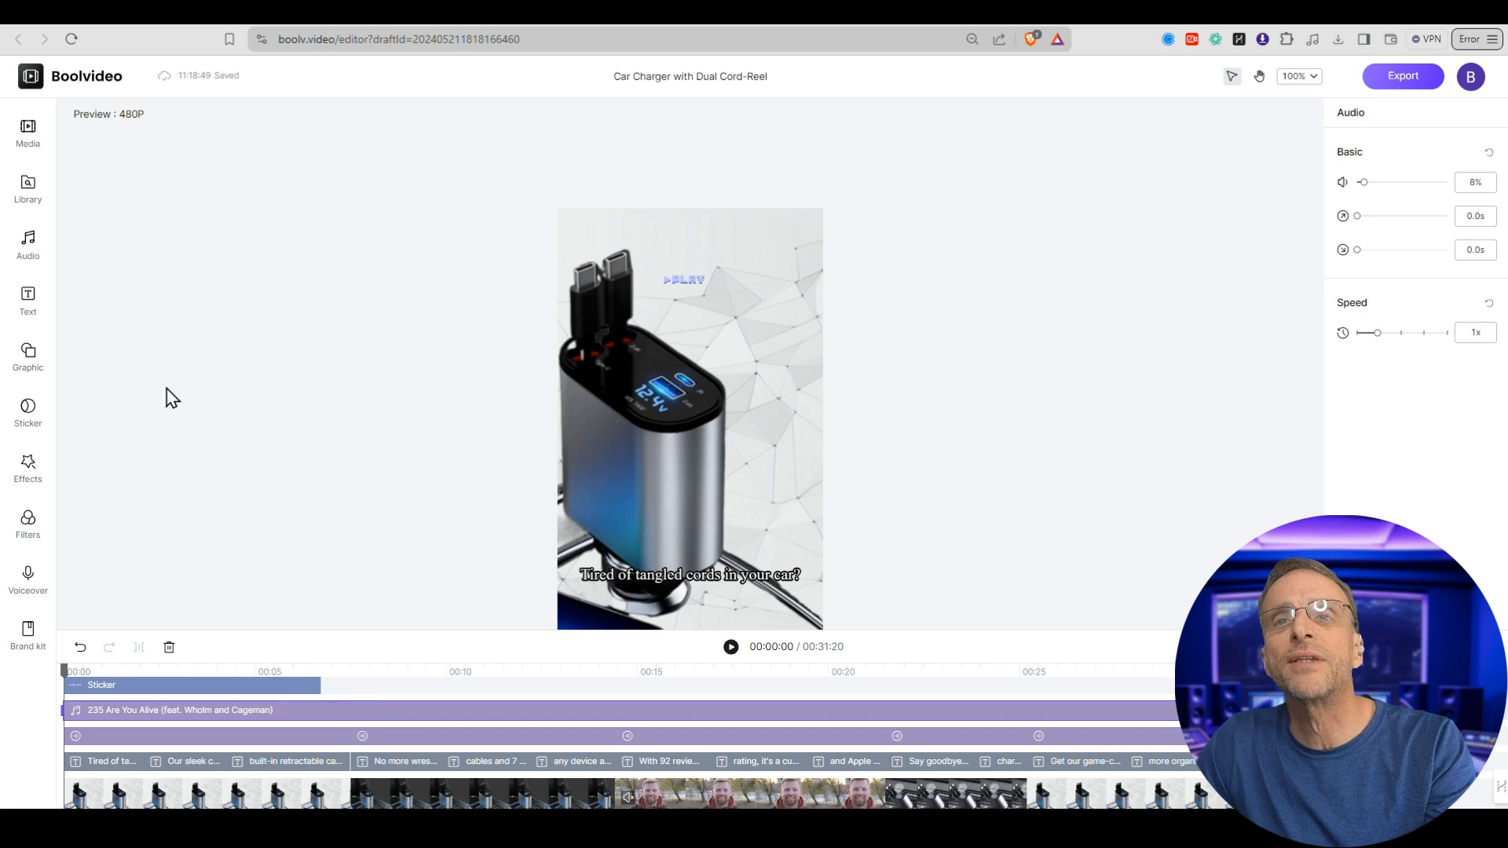
pyautogui.click(27, 243)
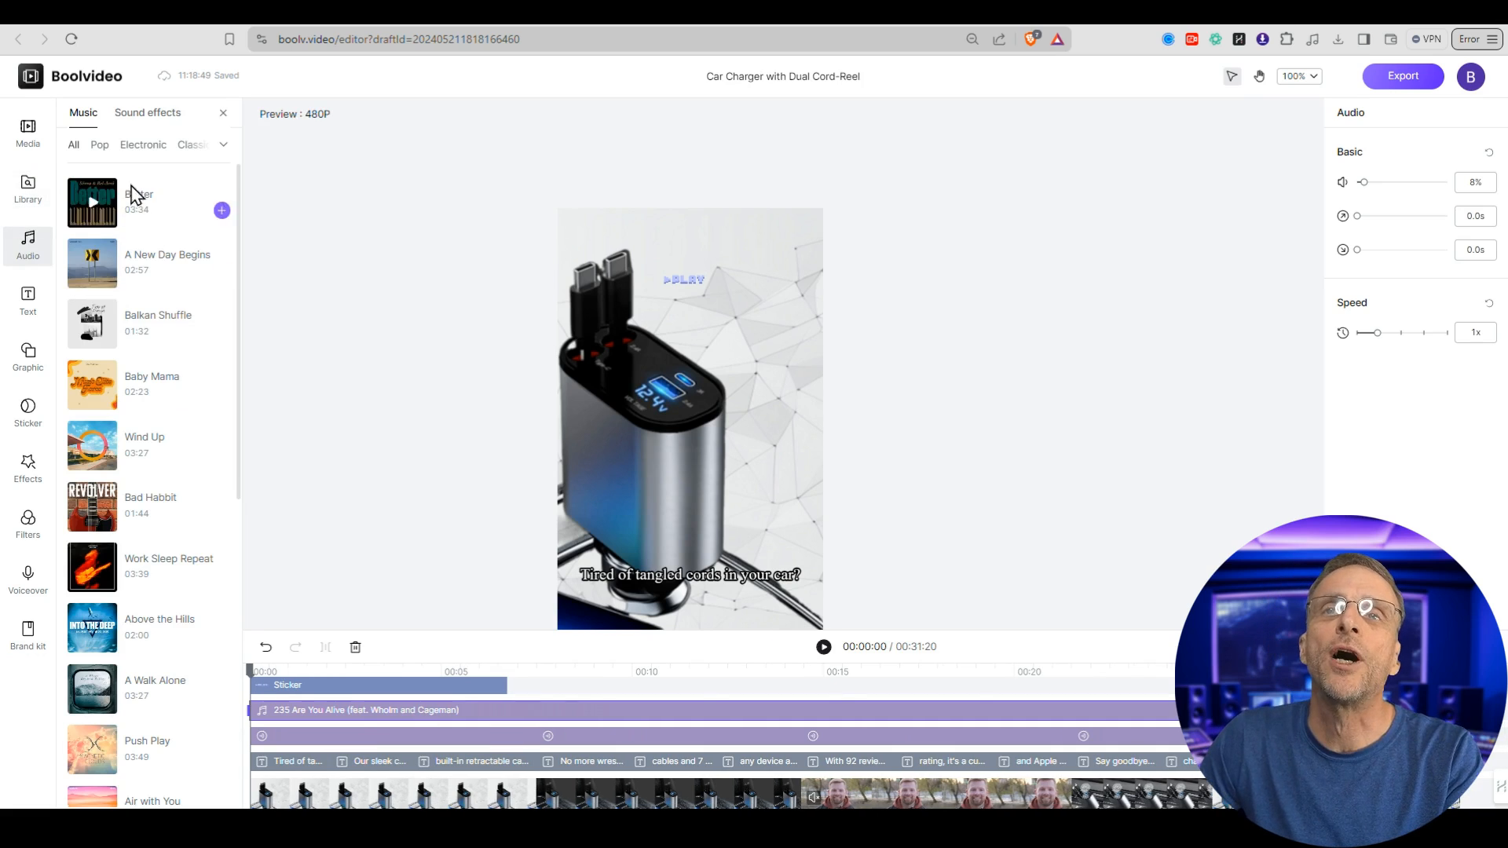
pyautogui.click(93, 209)
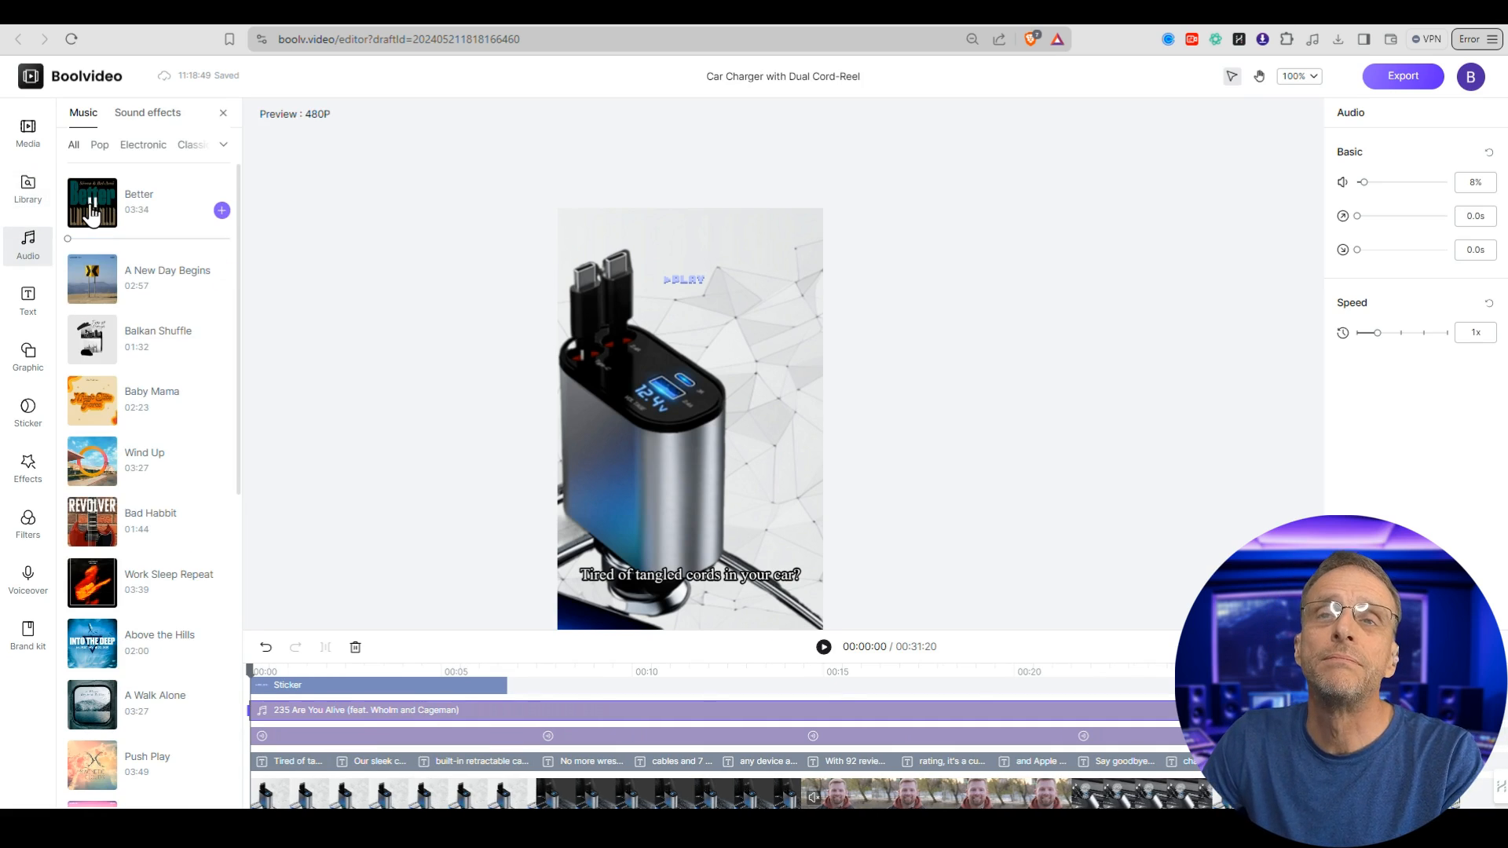
pyautogui.click(94, 275)
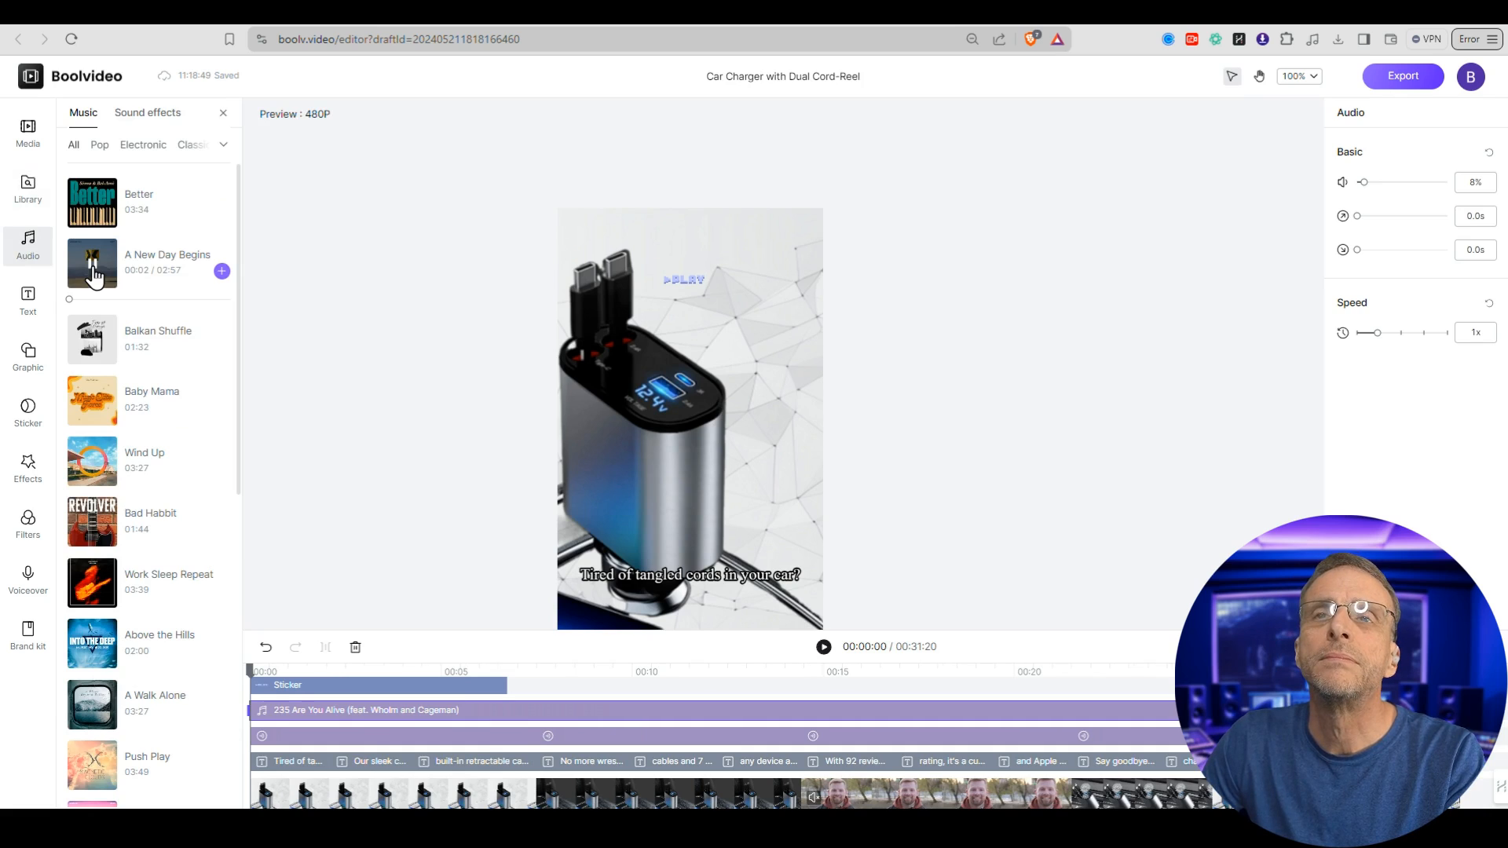
# Replace the existing background music with A New Day Begins and extend its clip to the end of the video at 00:31:20.
pyautogui.click(262, 710)
pyautogui.press('Delete')
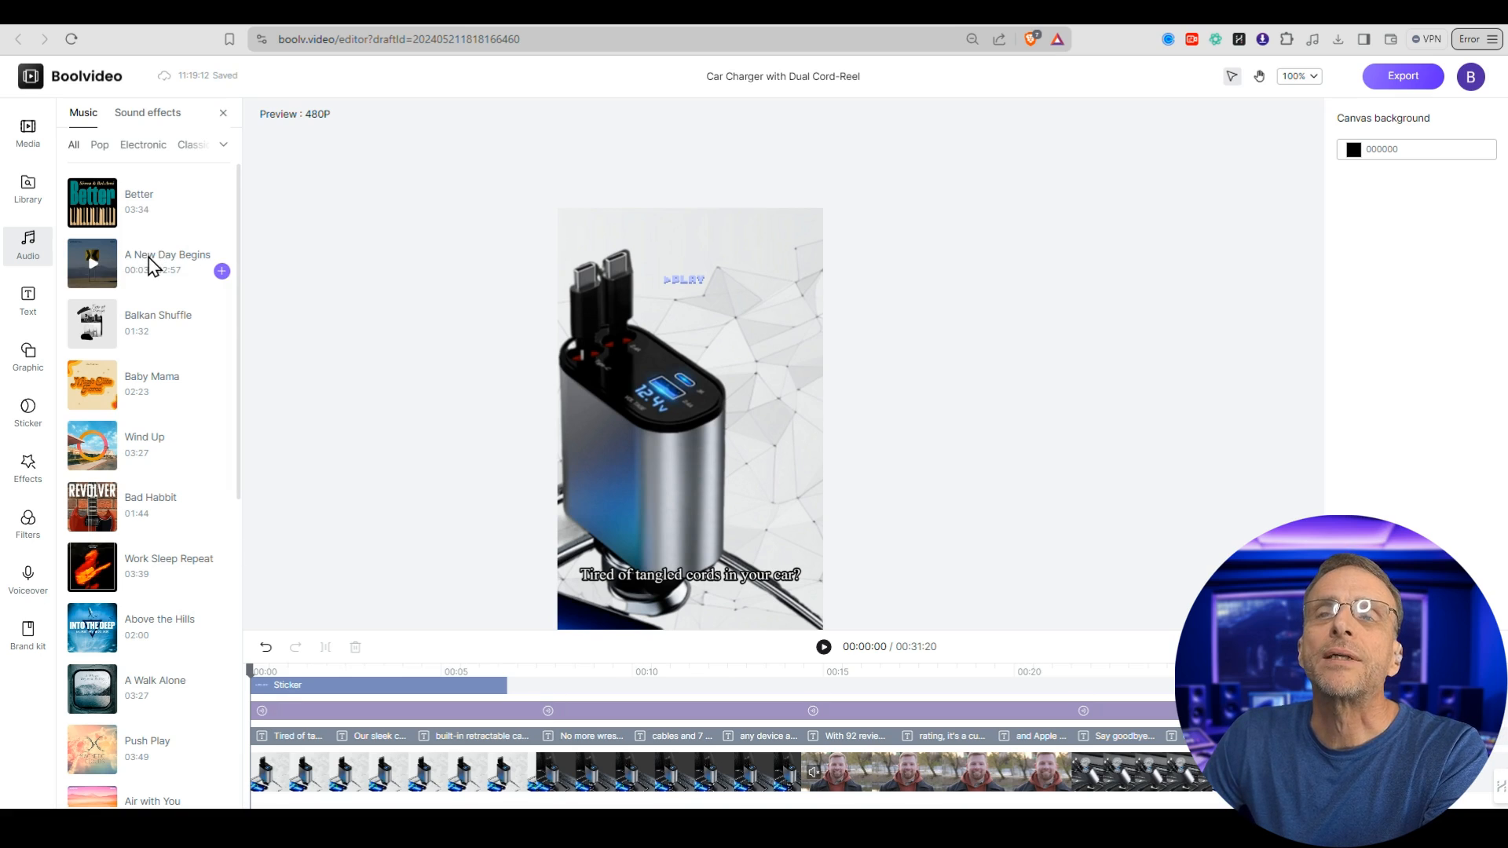
pyautogui.click(223, 272)
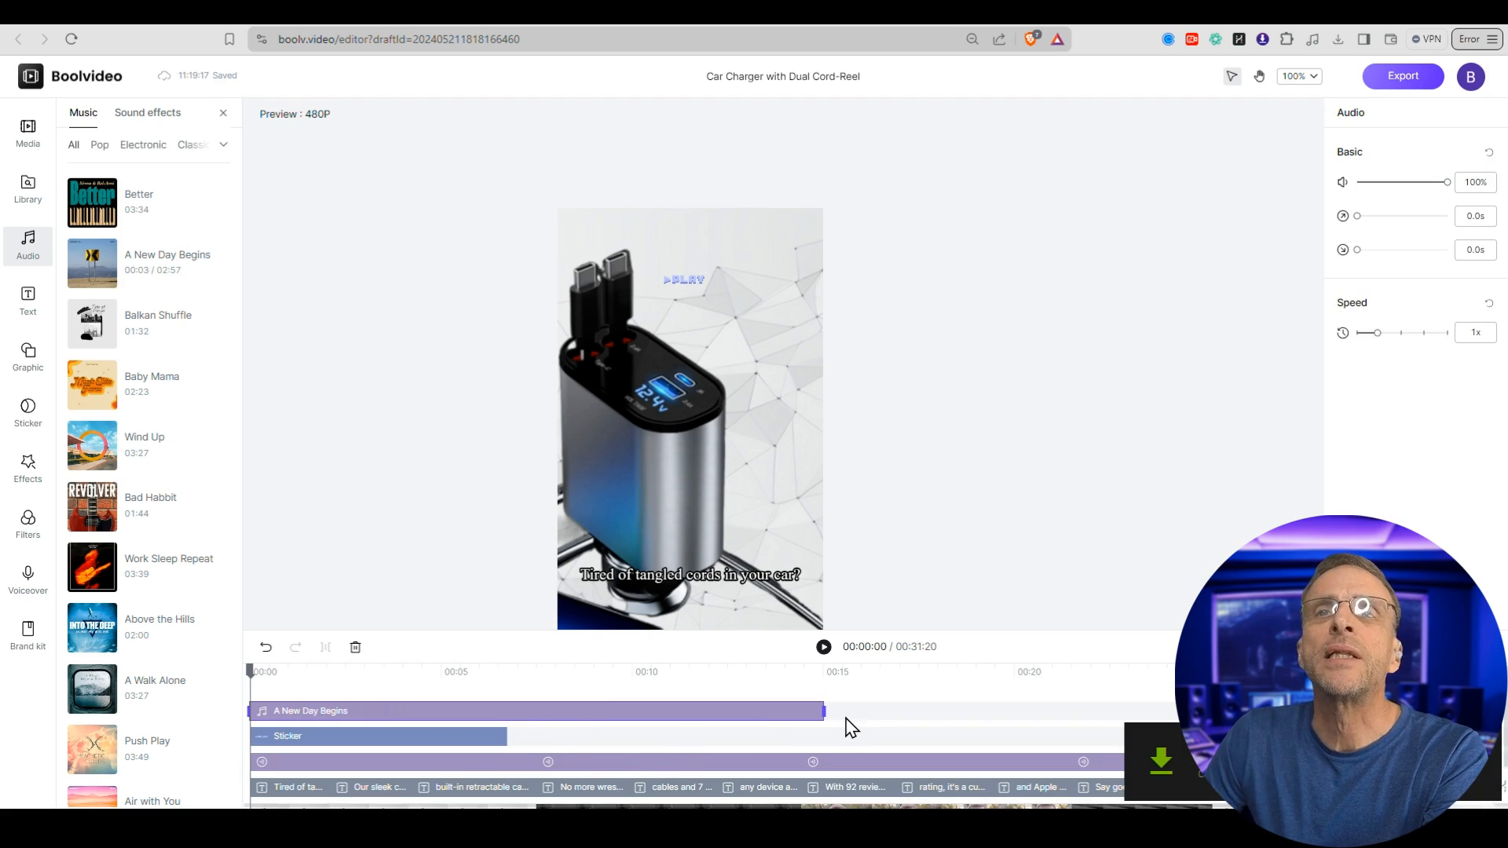
pyautogui.moveTo(826, 713); pyautogui.dragTo(1222, 713)
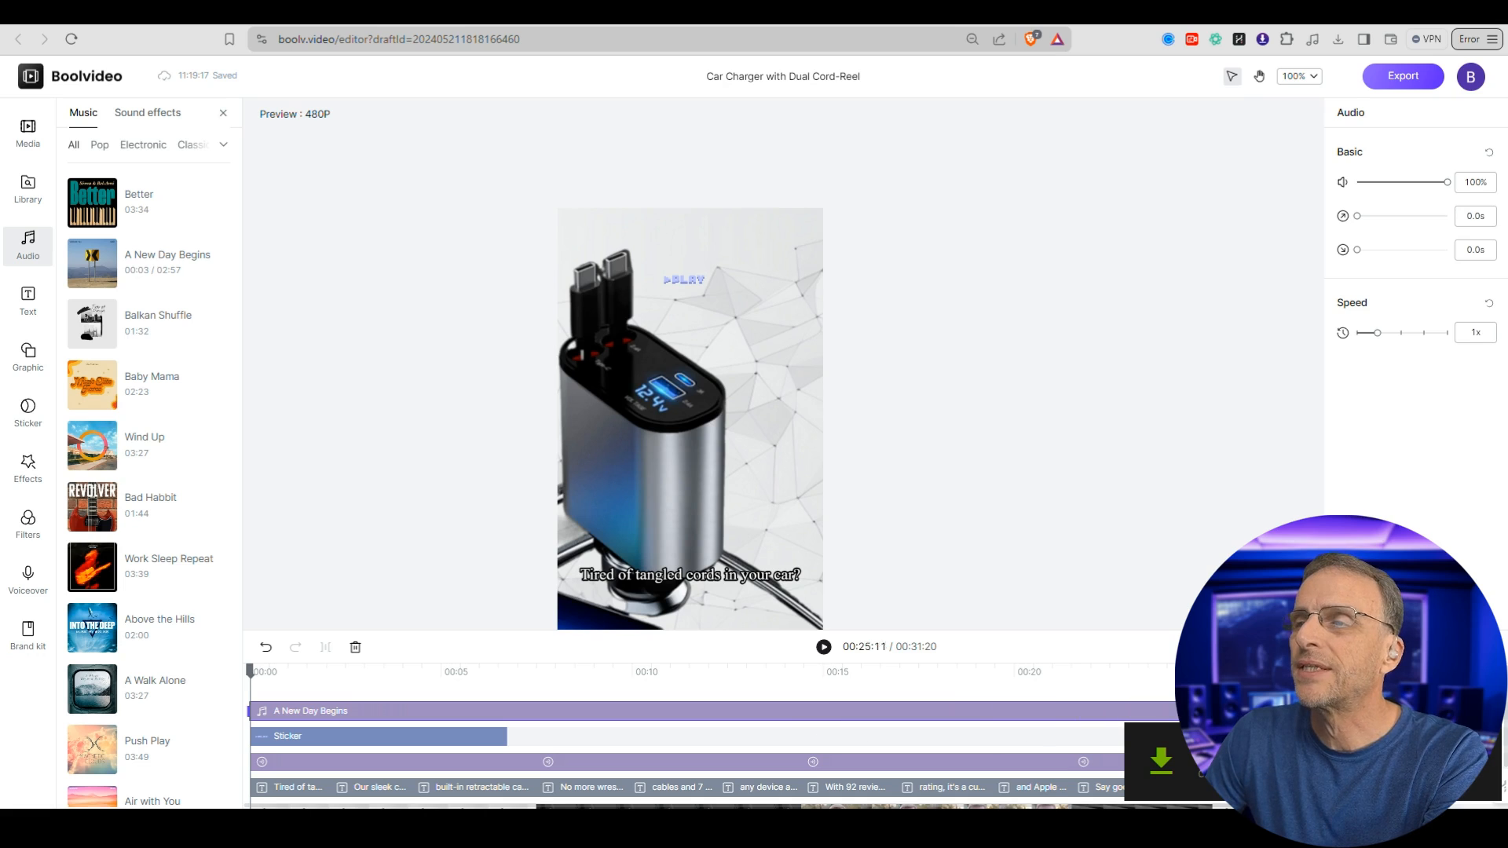
pyautogui.moveTo(1457, 713); pyautogui.dragTo(1321, 712)
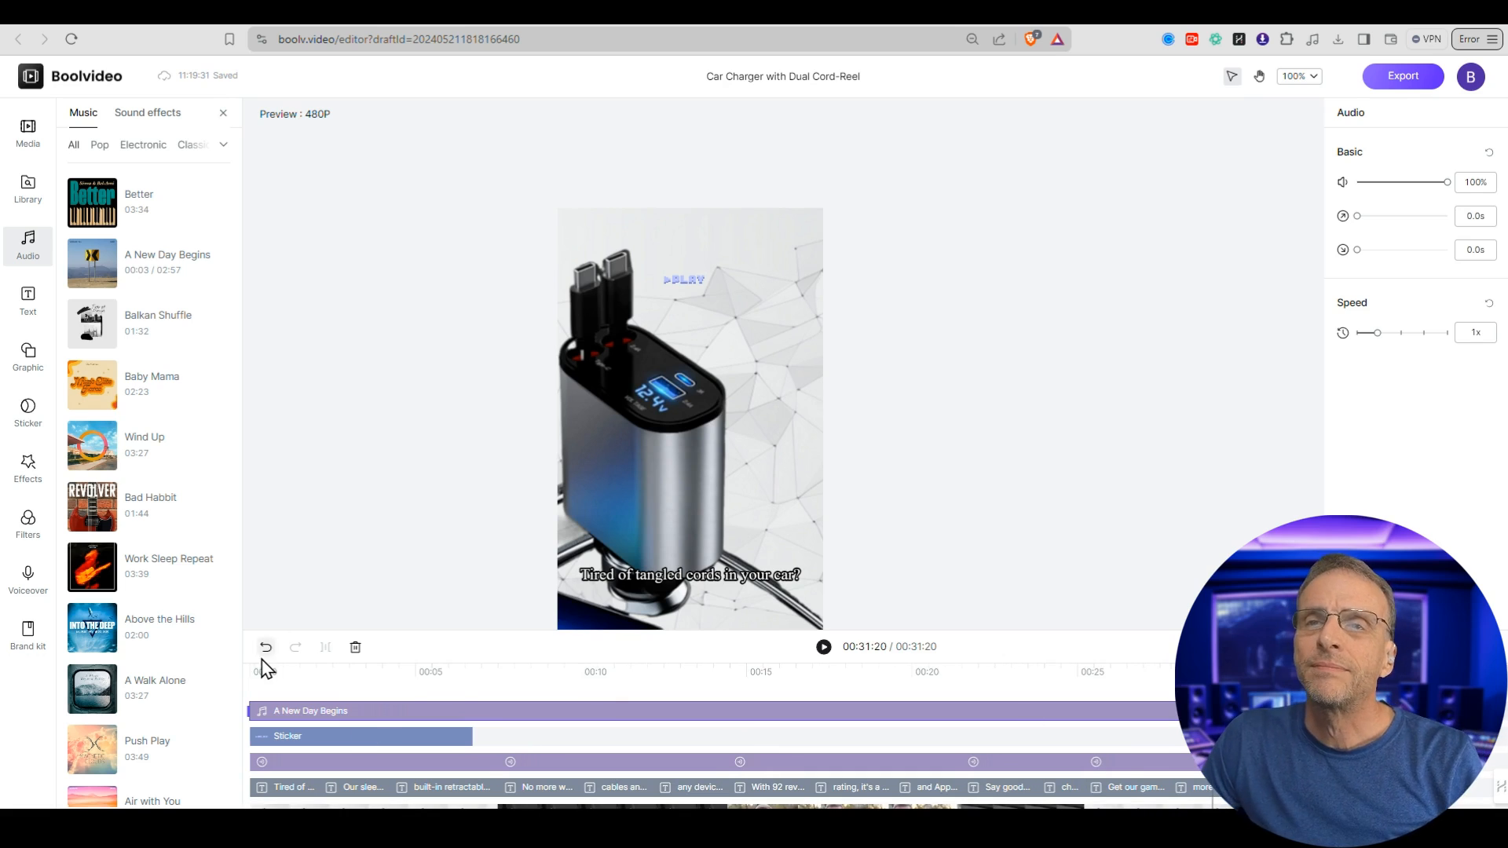
# Play the video from the start and lower the volume of the A New Day Begins track.
pyautogui.click(261, 685)
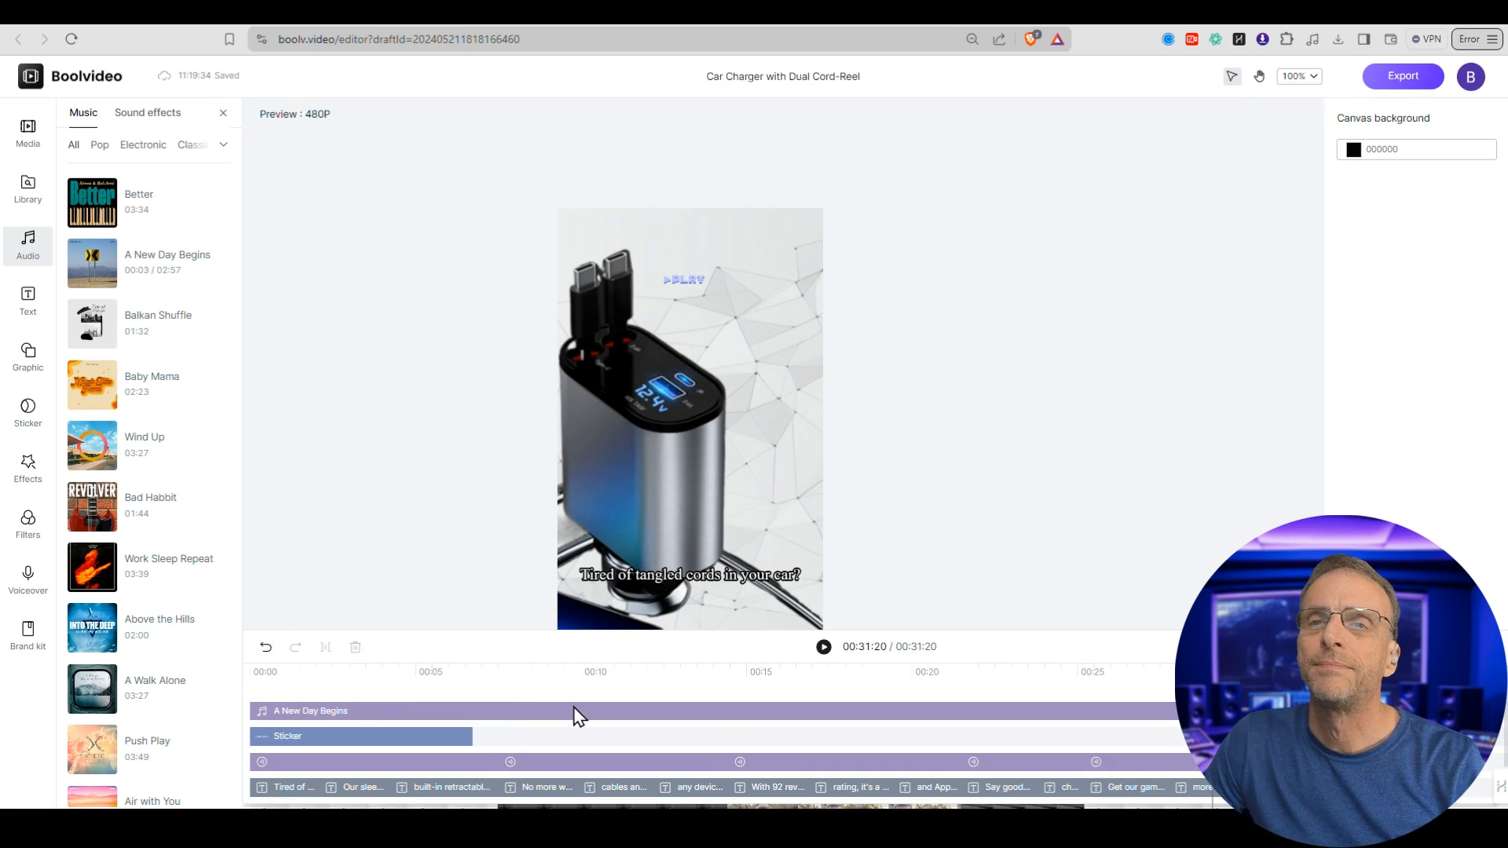
pyautogui.click(823, 647)
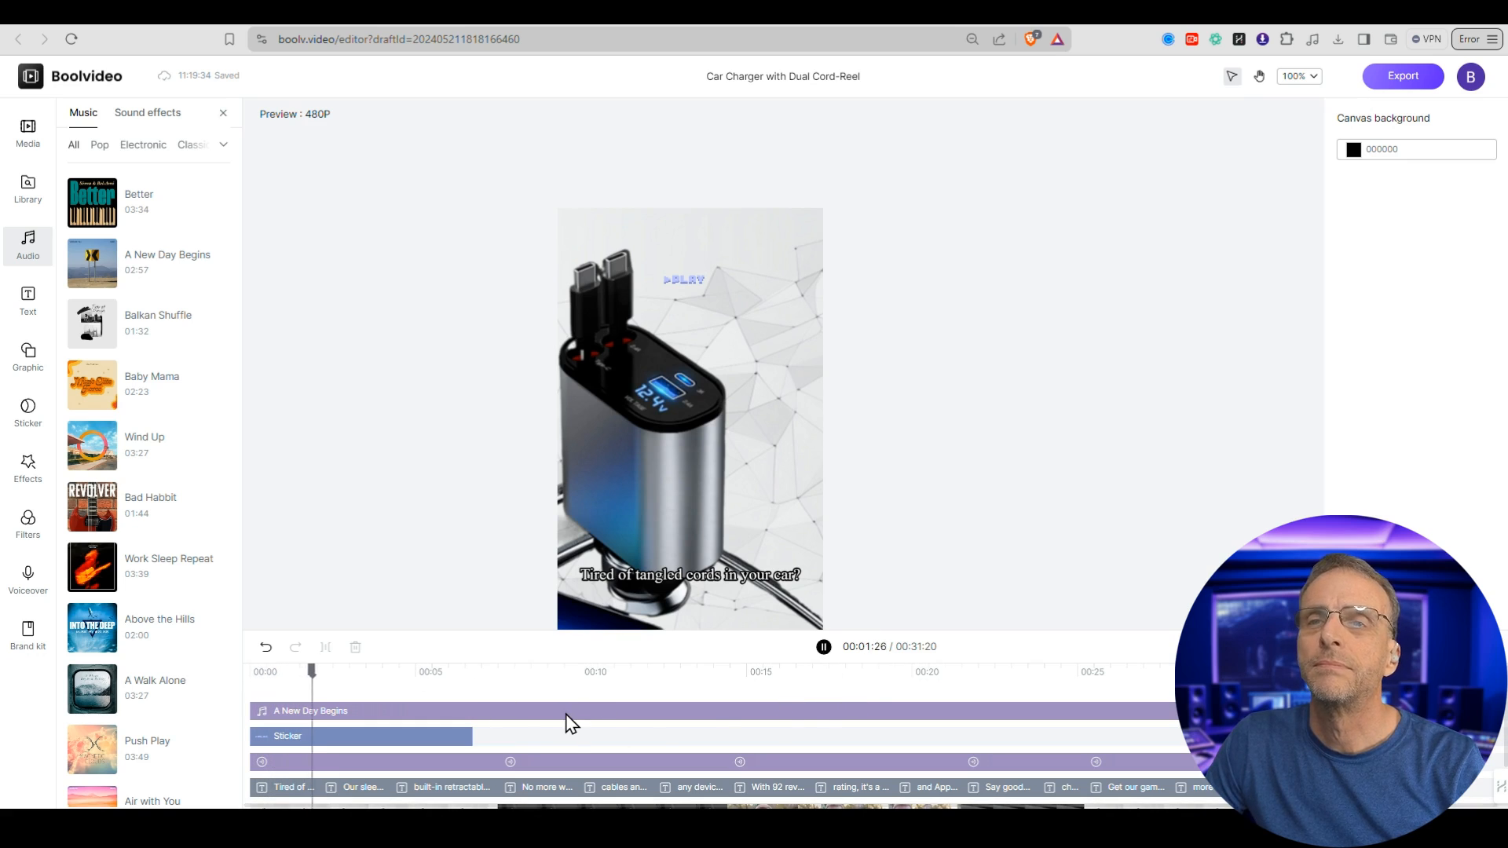
pyautogui.click(724, 713)
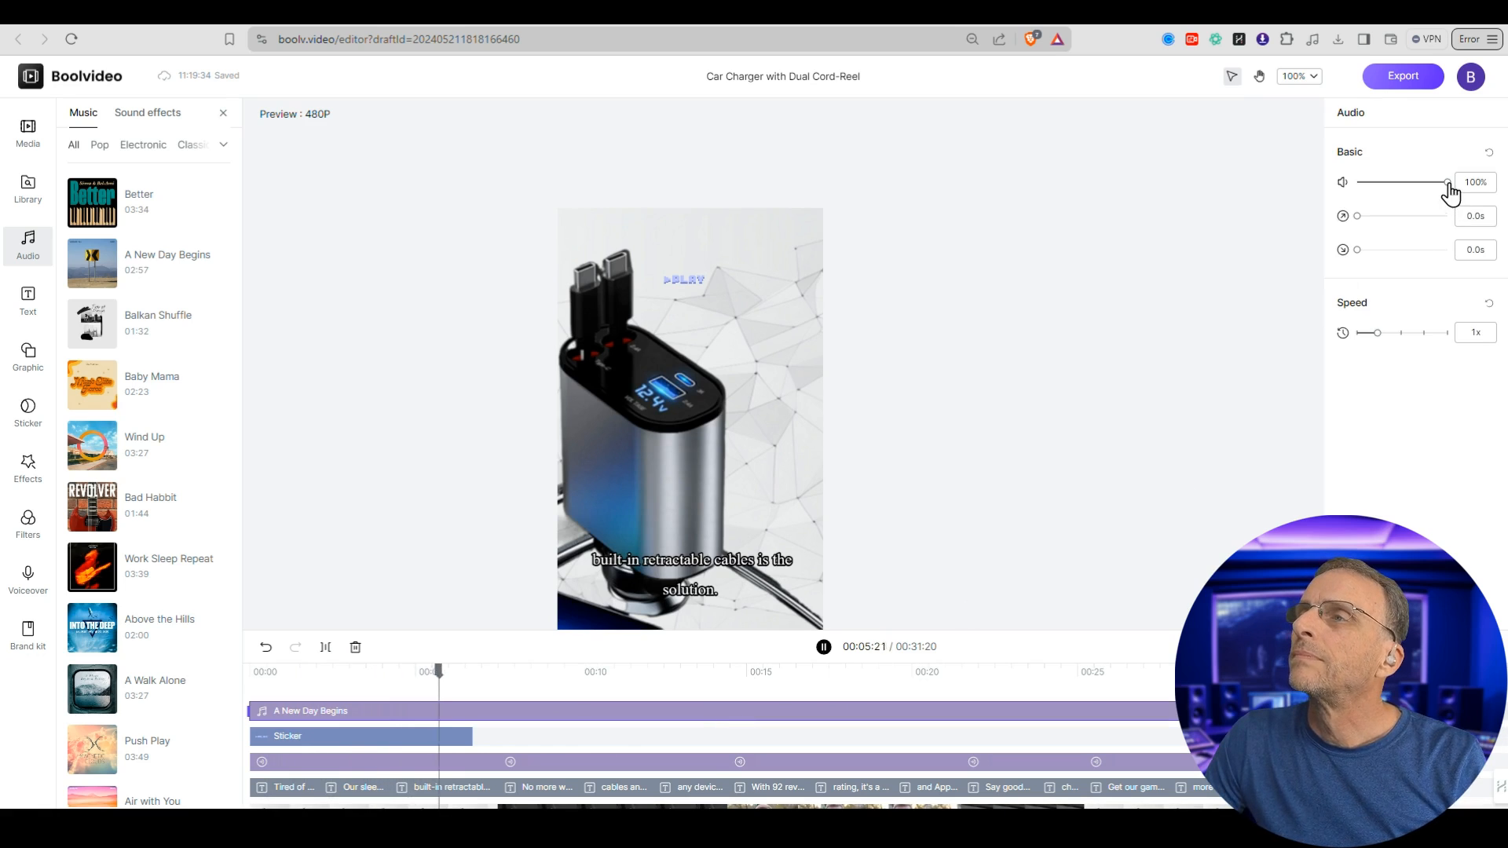
pyautogui.moveTo(1448, 184); pyautogui.dragTo(1415, 187)
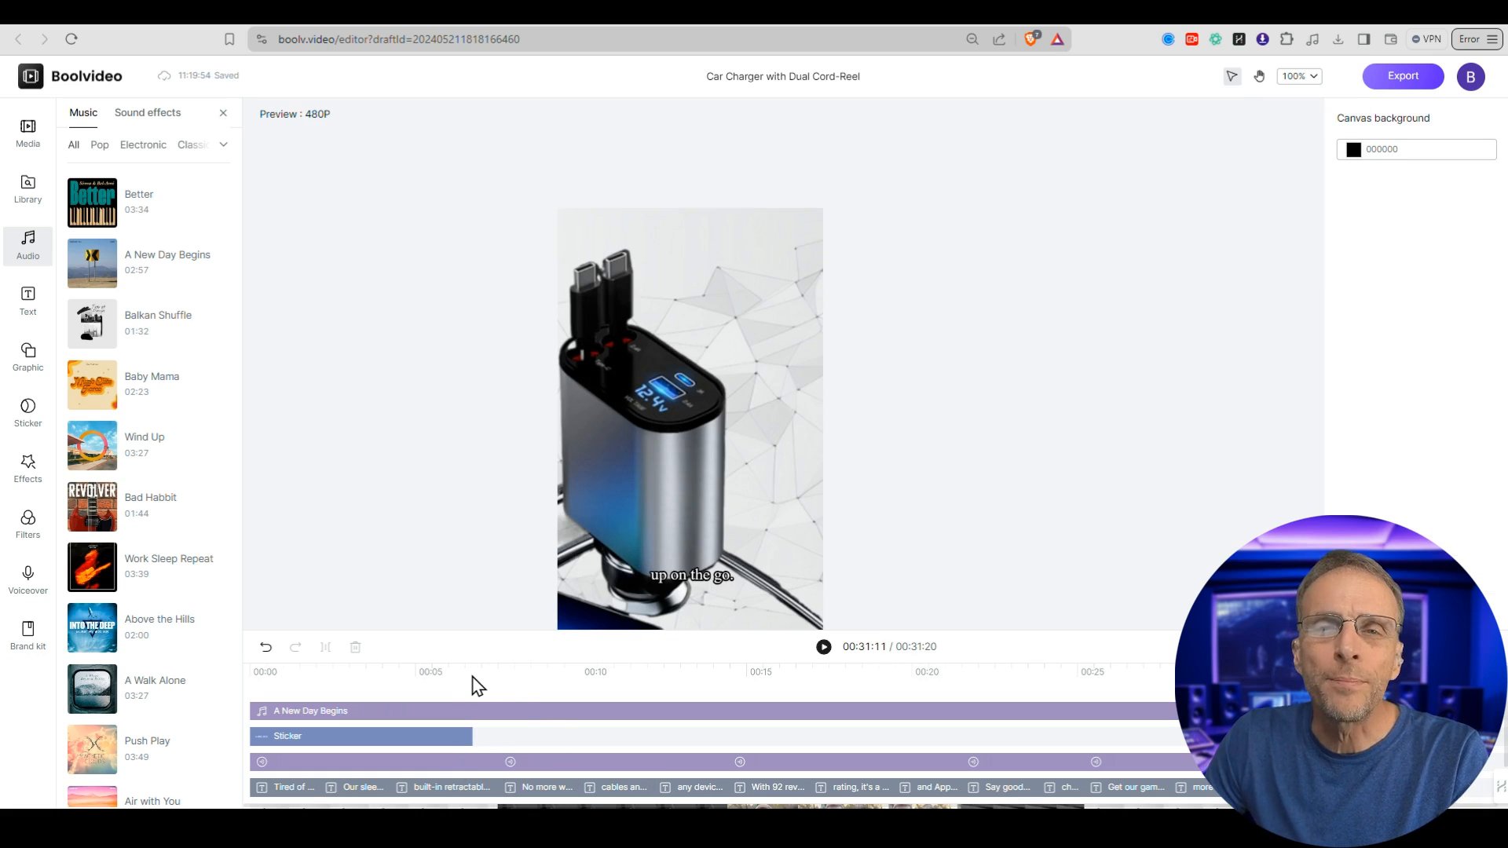
# Play the start of scene 2's voiceover from about 7 seconds and return the playhead to where the scene begins.
pyautogui.click(498, 680)
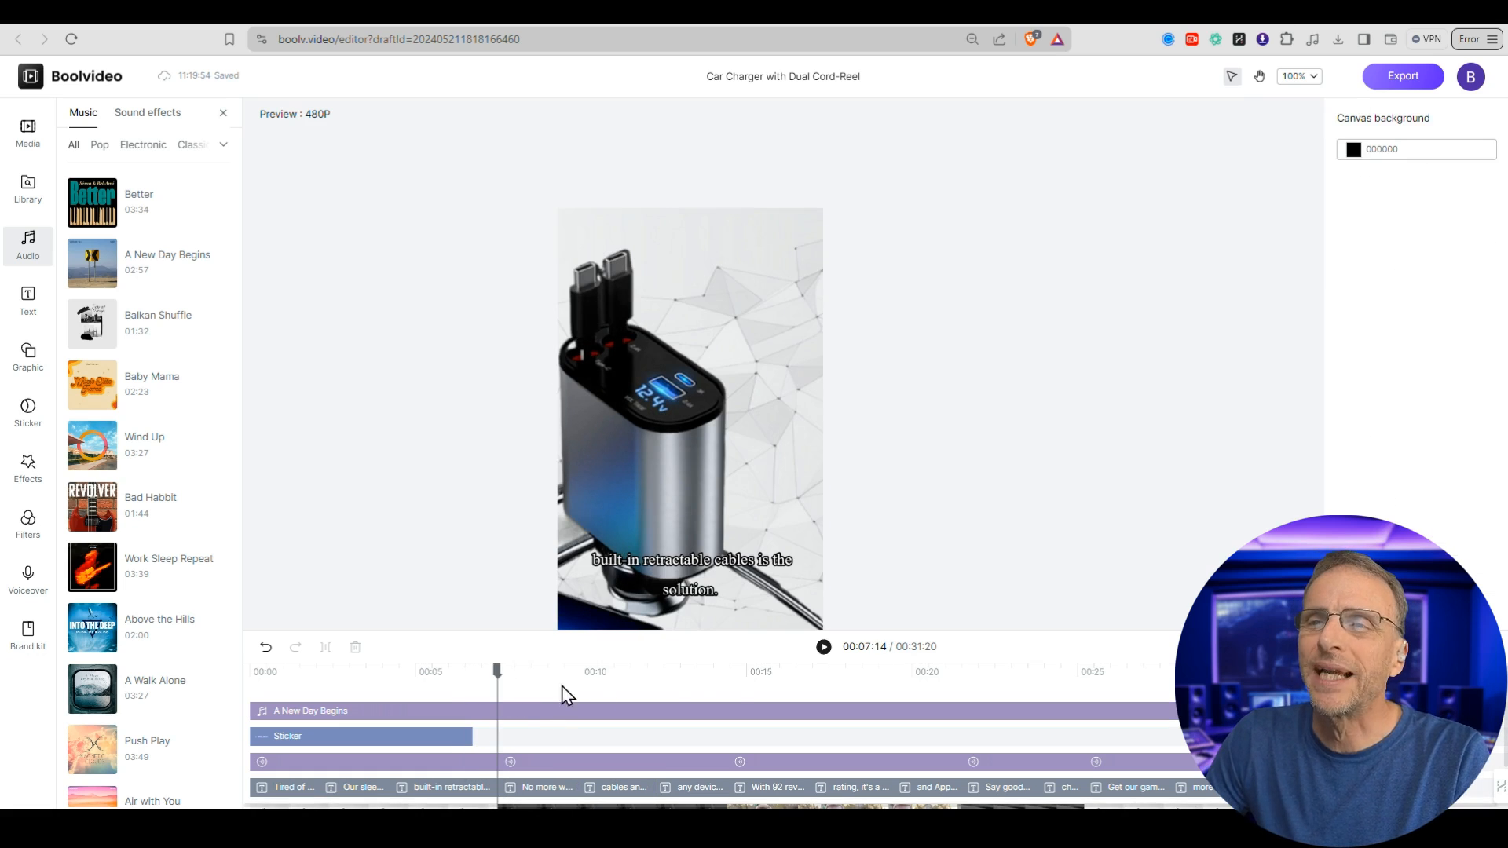
pyautogui.click(824, 648)
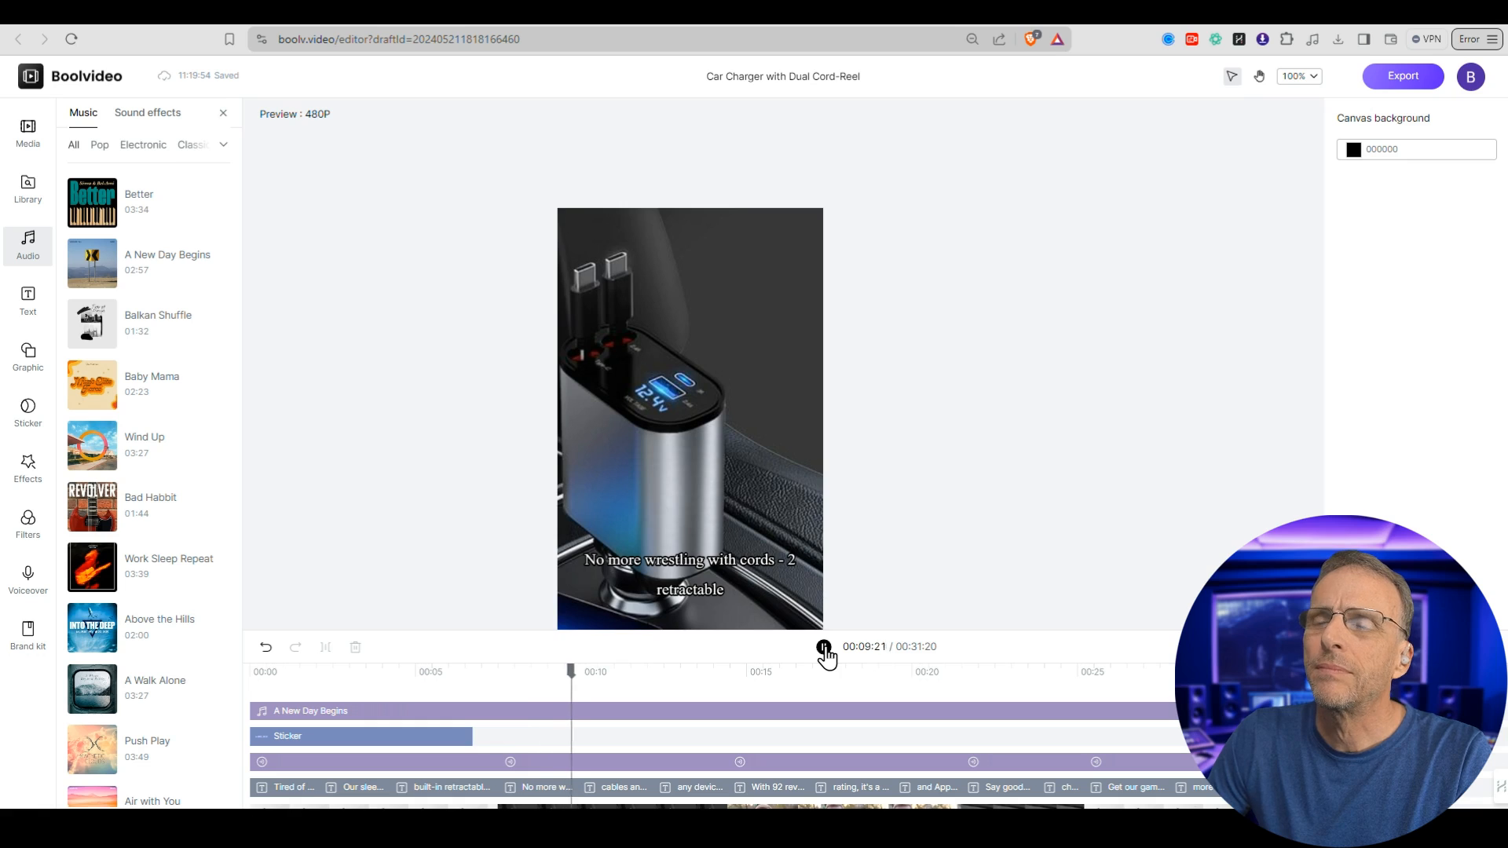
pyautogui.click(824, 648)
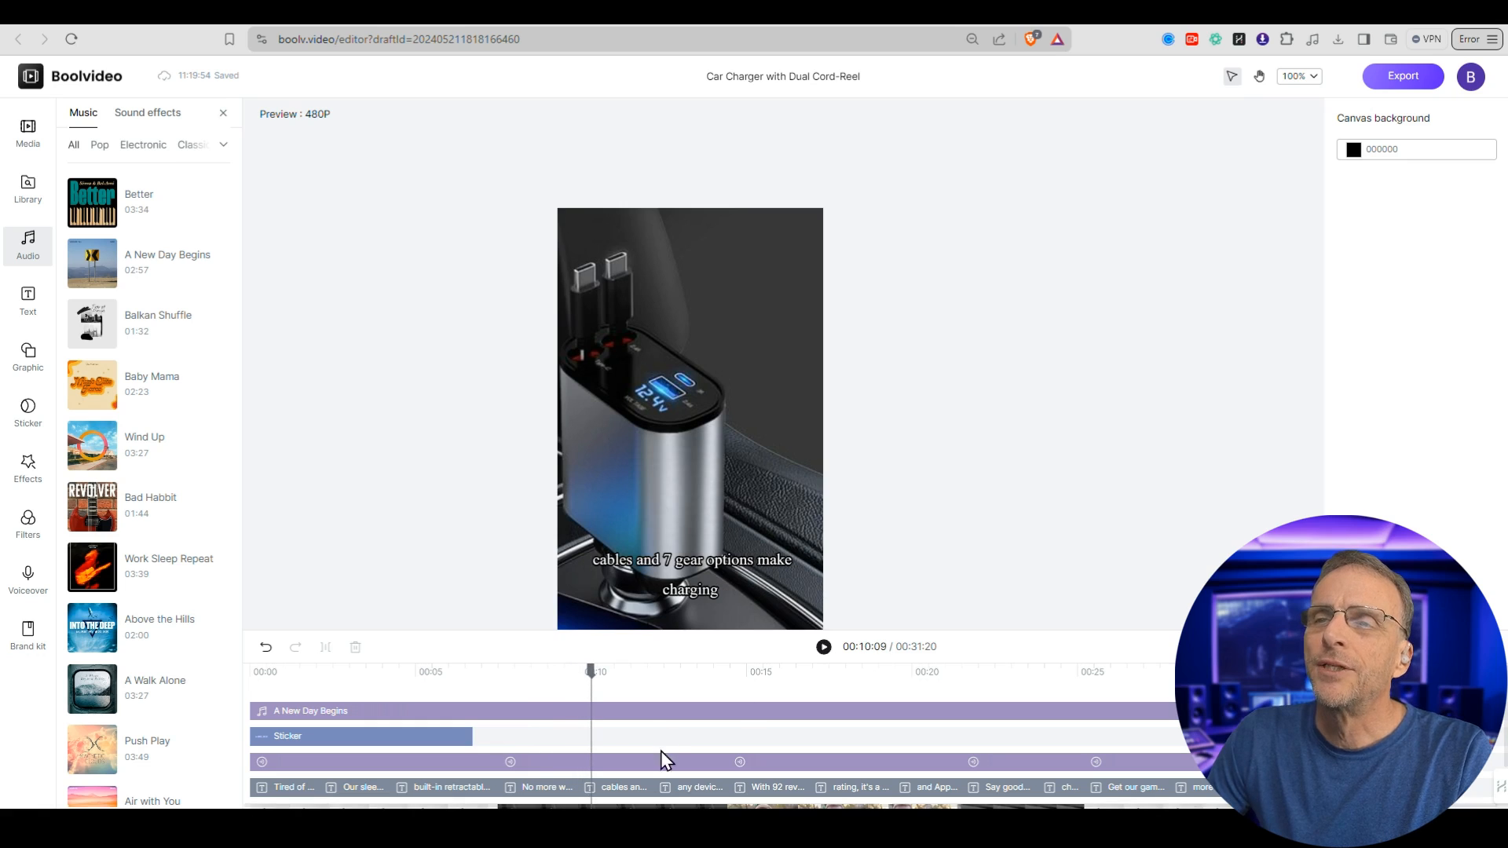
pyautogui.click(511, 680)
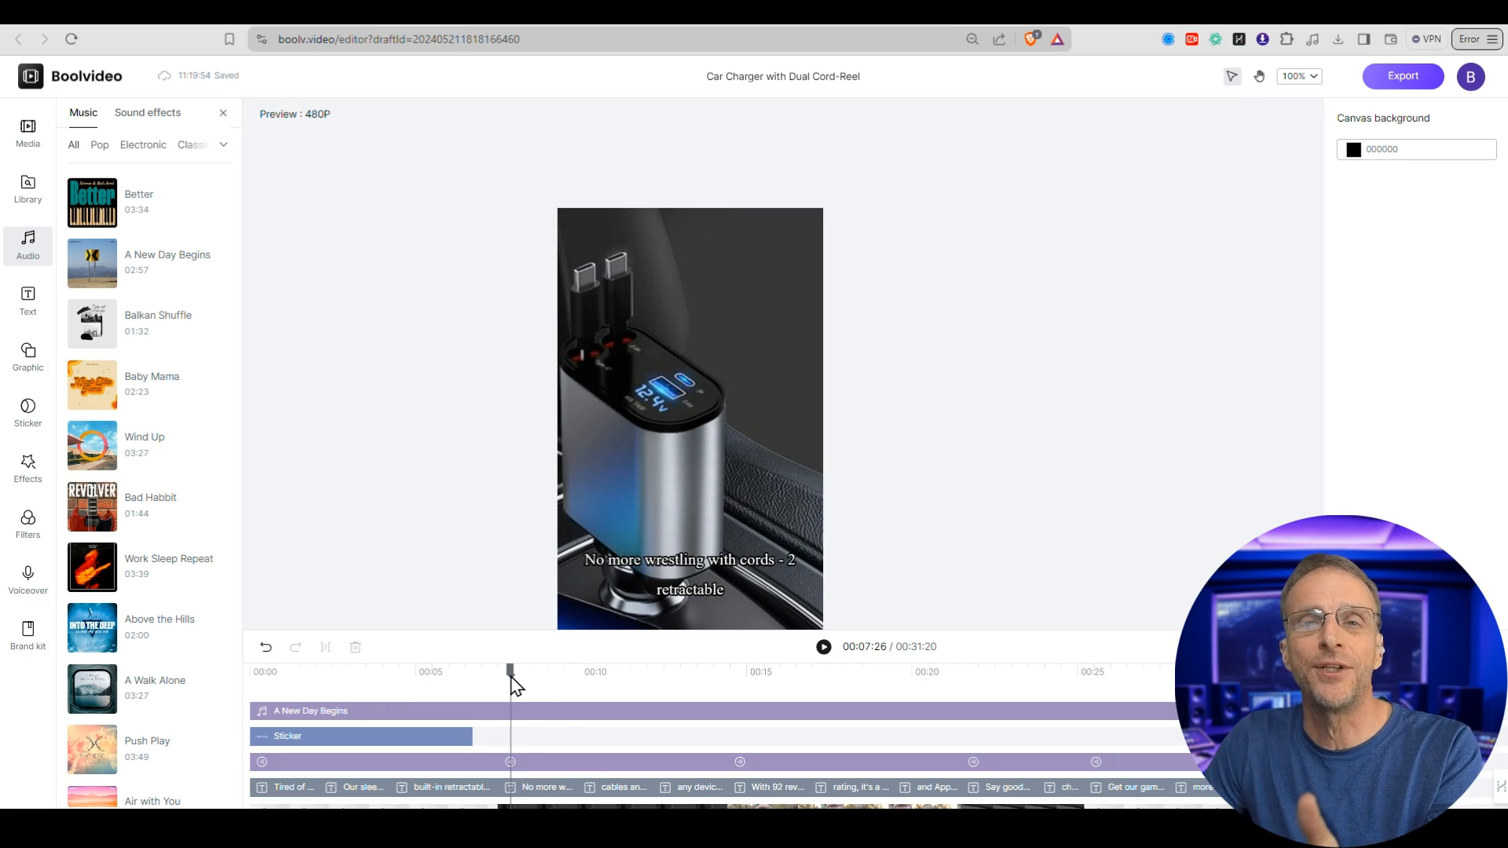
# Select scene 2's speech clip in the timeline and copy the scene's full script from the scene editor.
pyautogui.click(545, 787)
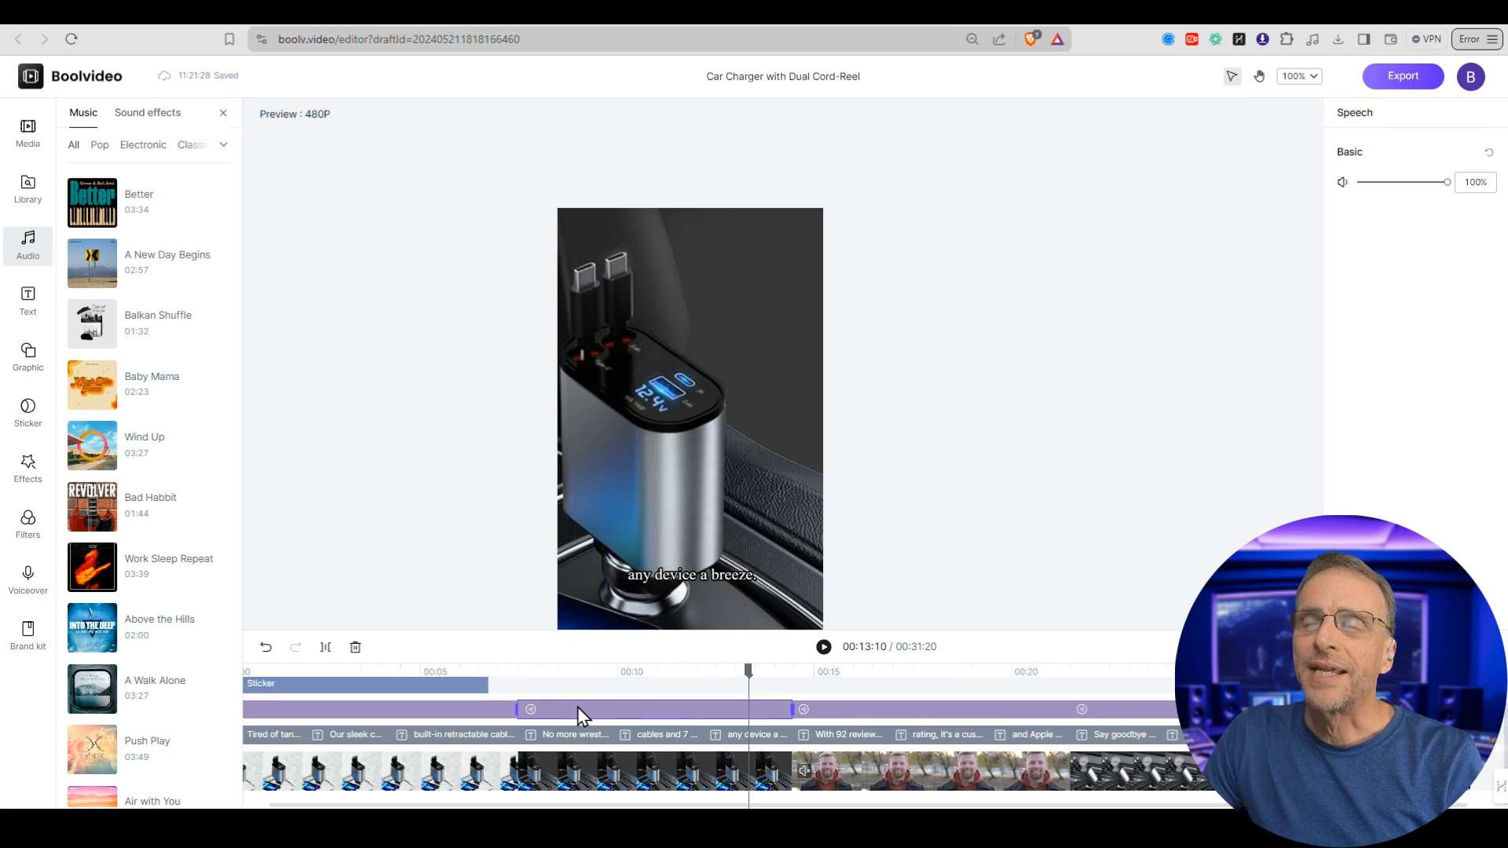
pyautogui.click(517, 686)
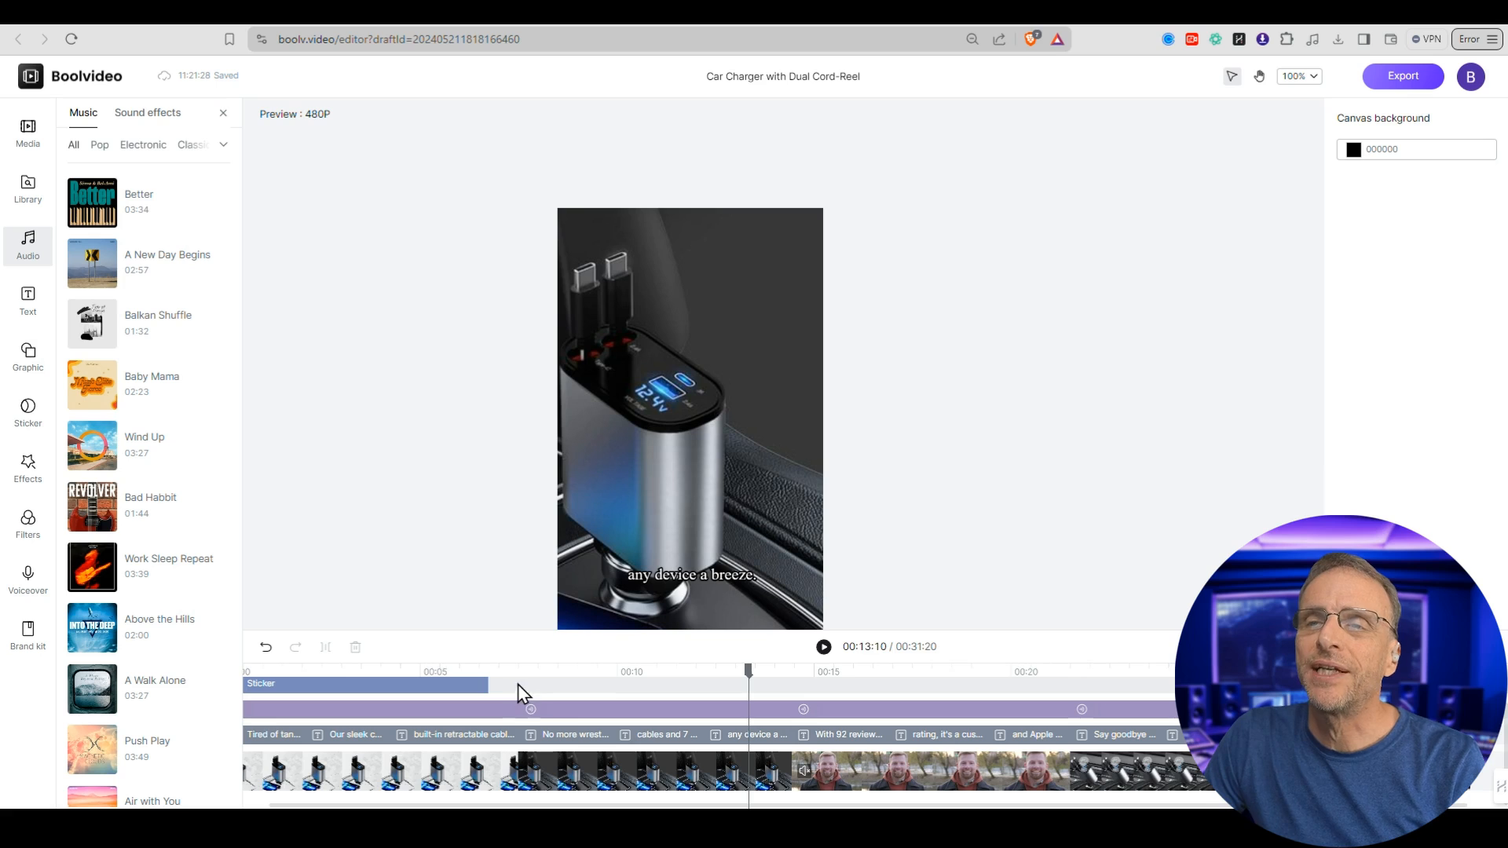
pyautogui.click(562, 702)
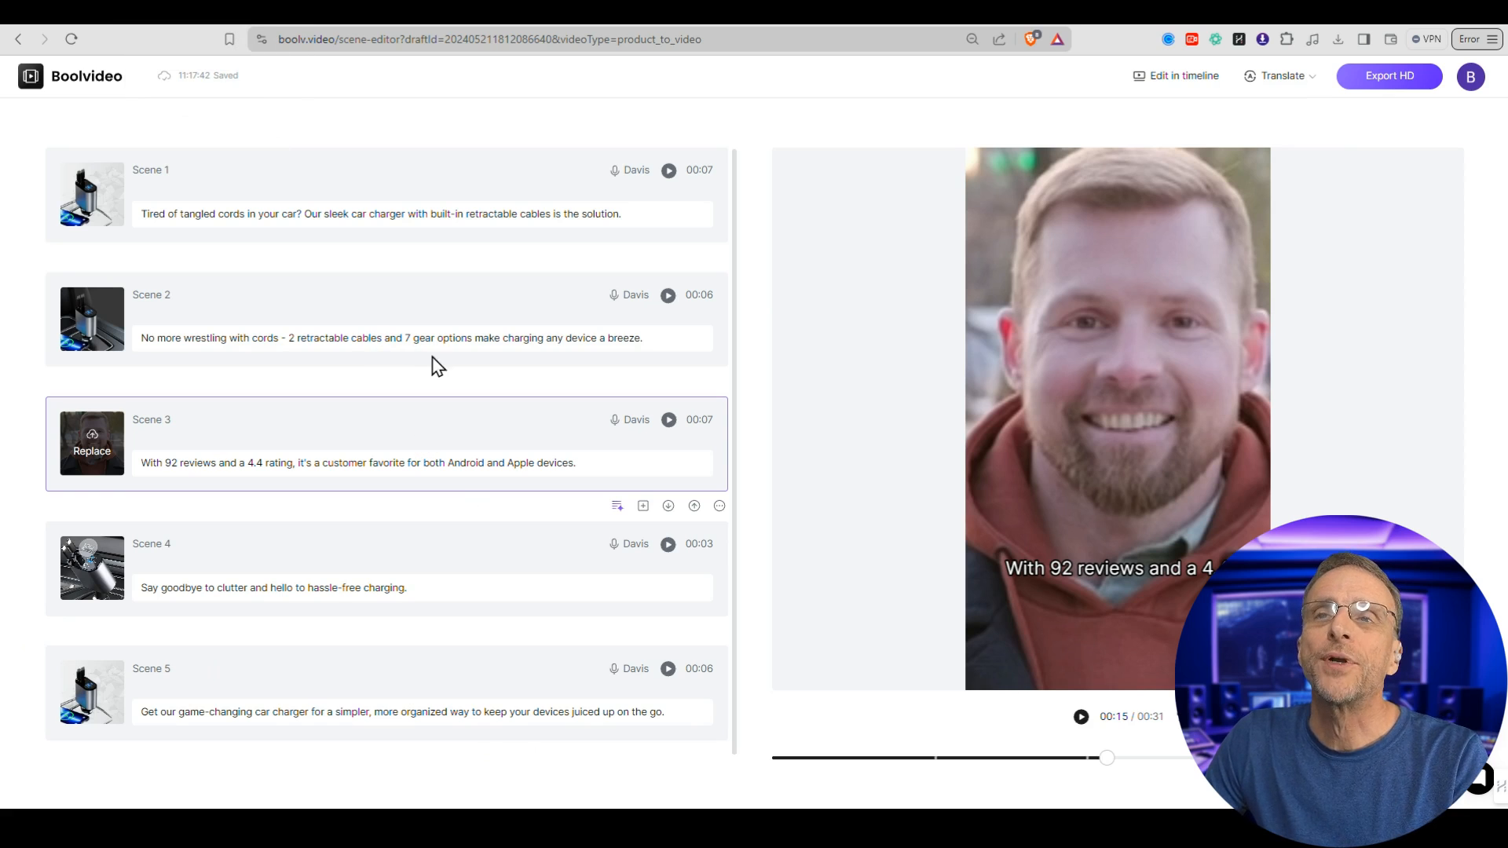
pyautogui.moveTo(643, 339); pyautogui.dragTo(148, 339)
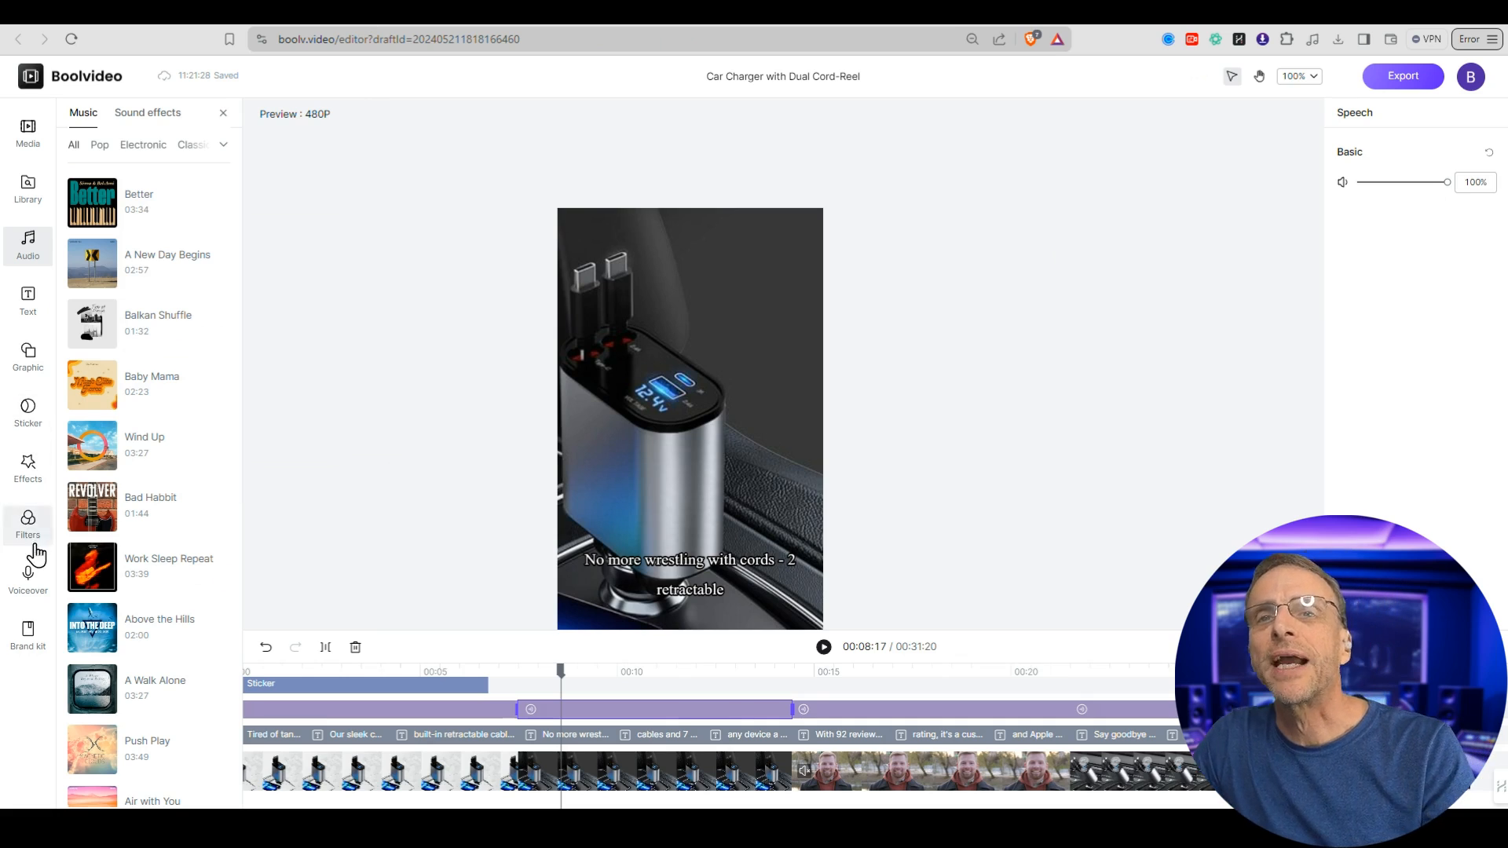
# Enter scene 2's script as new voiceover text, replacing the dash after "cords" so it reads "No more wrestling with cords! 2 retractable cables".
pyautogui.click(27, 579)
pyautogui.click(126, 174)
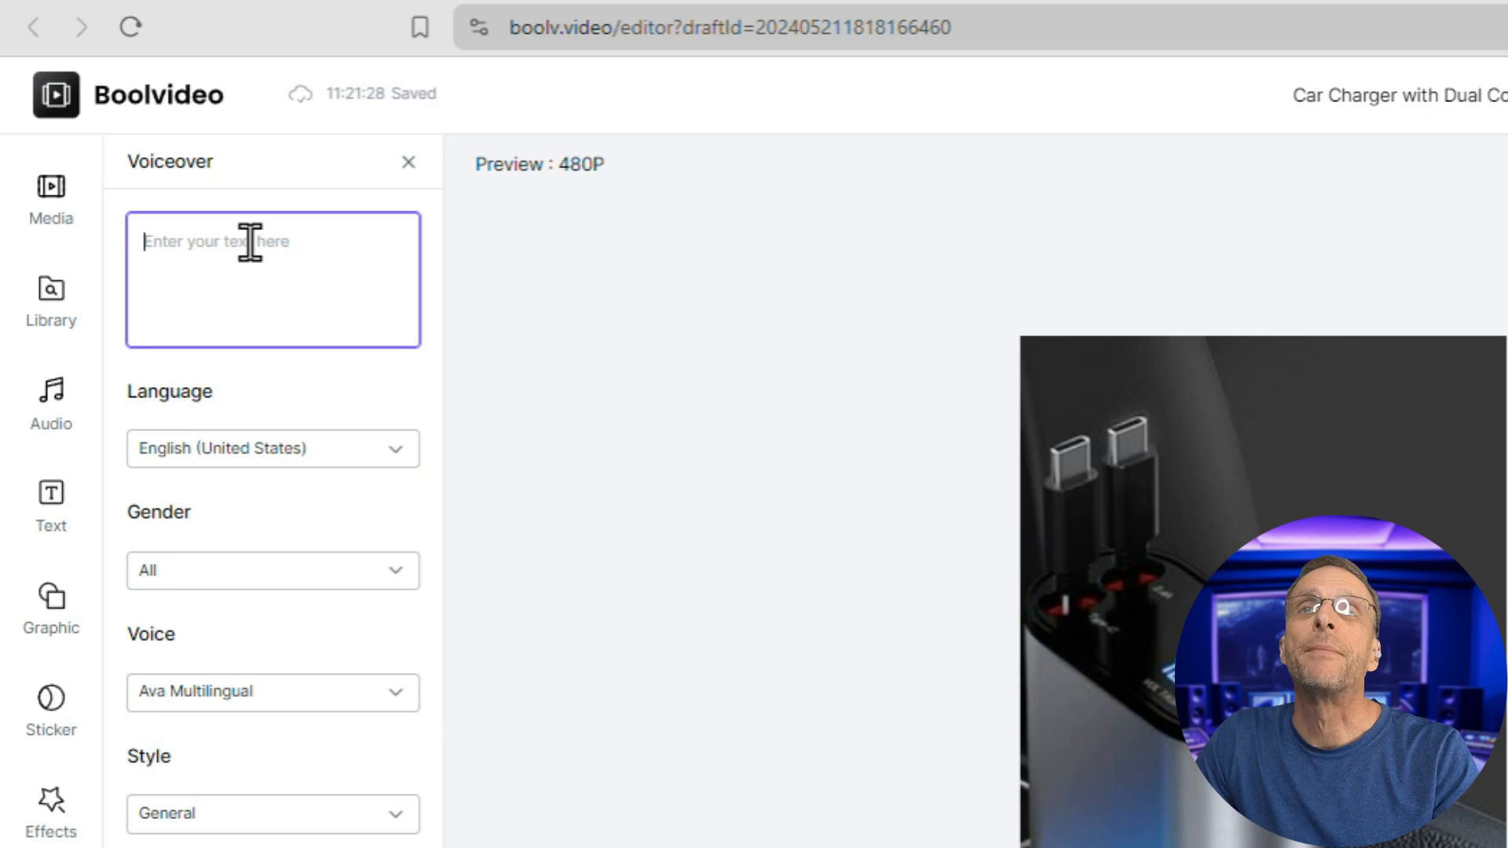
pyautogui.write('No more wrestling with cords - 2 retractable cables and 7 gear options make charging any device a breeze.')
pyautogui.moveTo(191, 157); pyautogui.dragTo(208, 155)
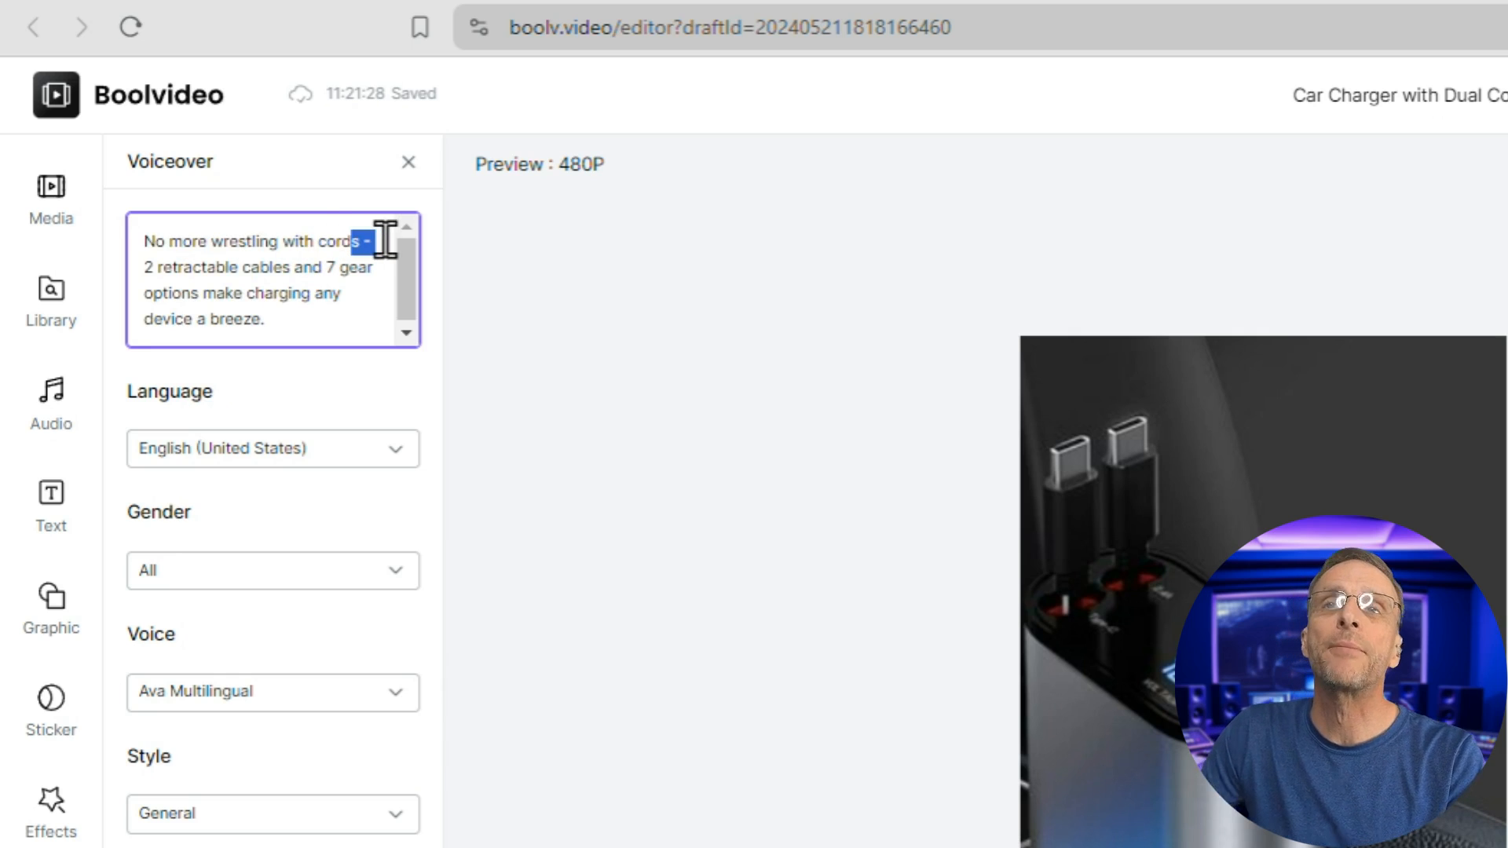
pyautogui.press('BackSpace')
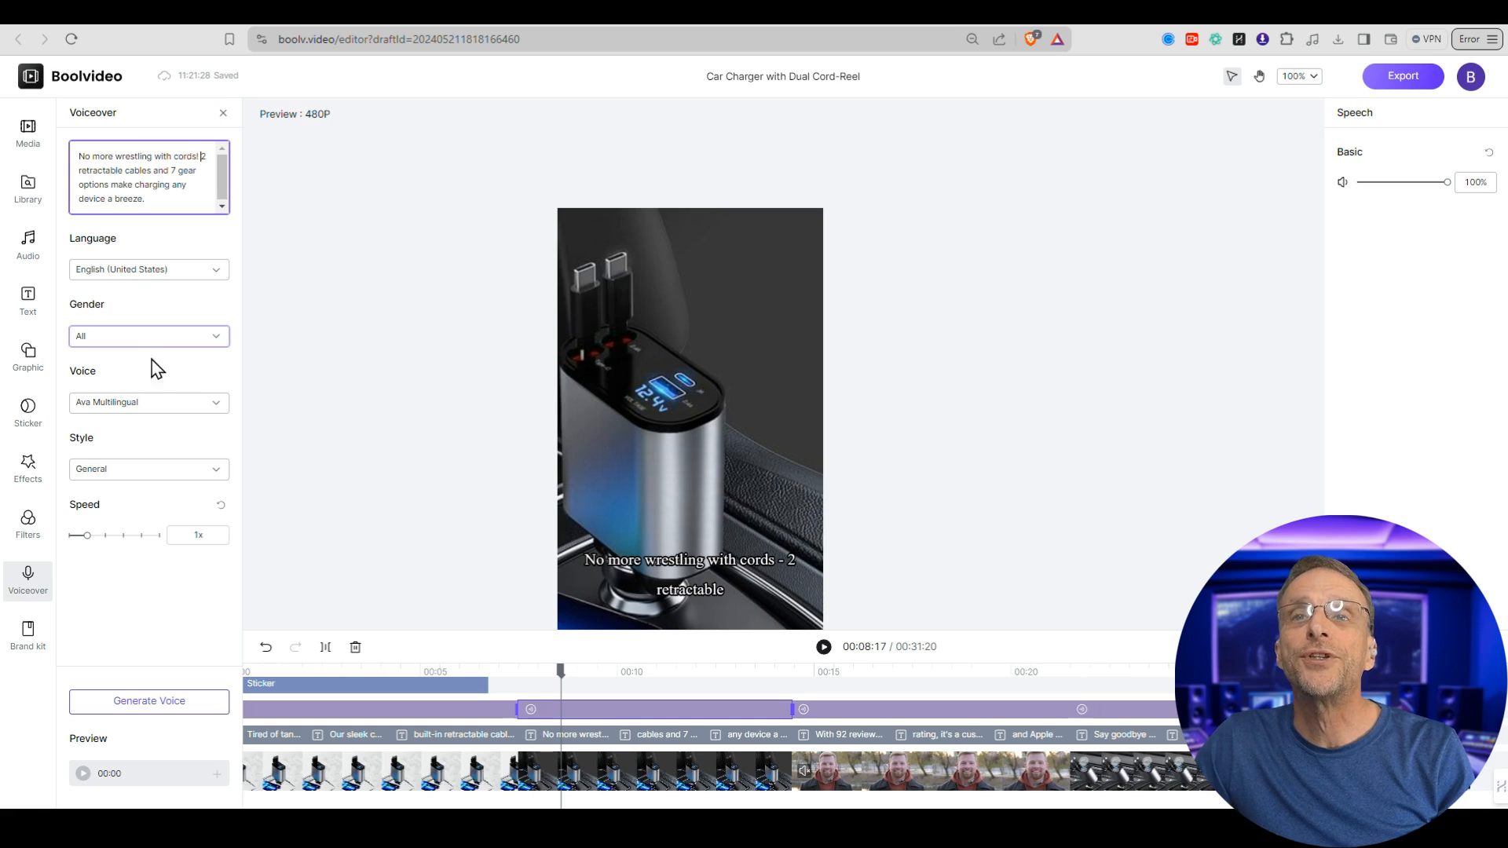
# Generate the voiceover with the Davis voice in the Cheerful style, preview it and add it to the timeline.
pyautogui.click(142, 403)
pyautogui.scroll(-3, 154, 510)
pyautogui.scroll(1, 153, 511)
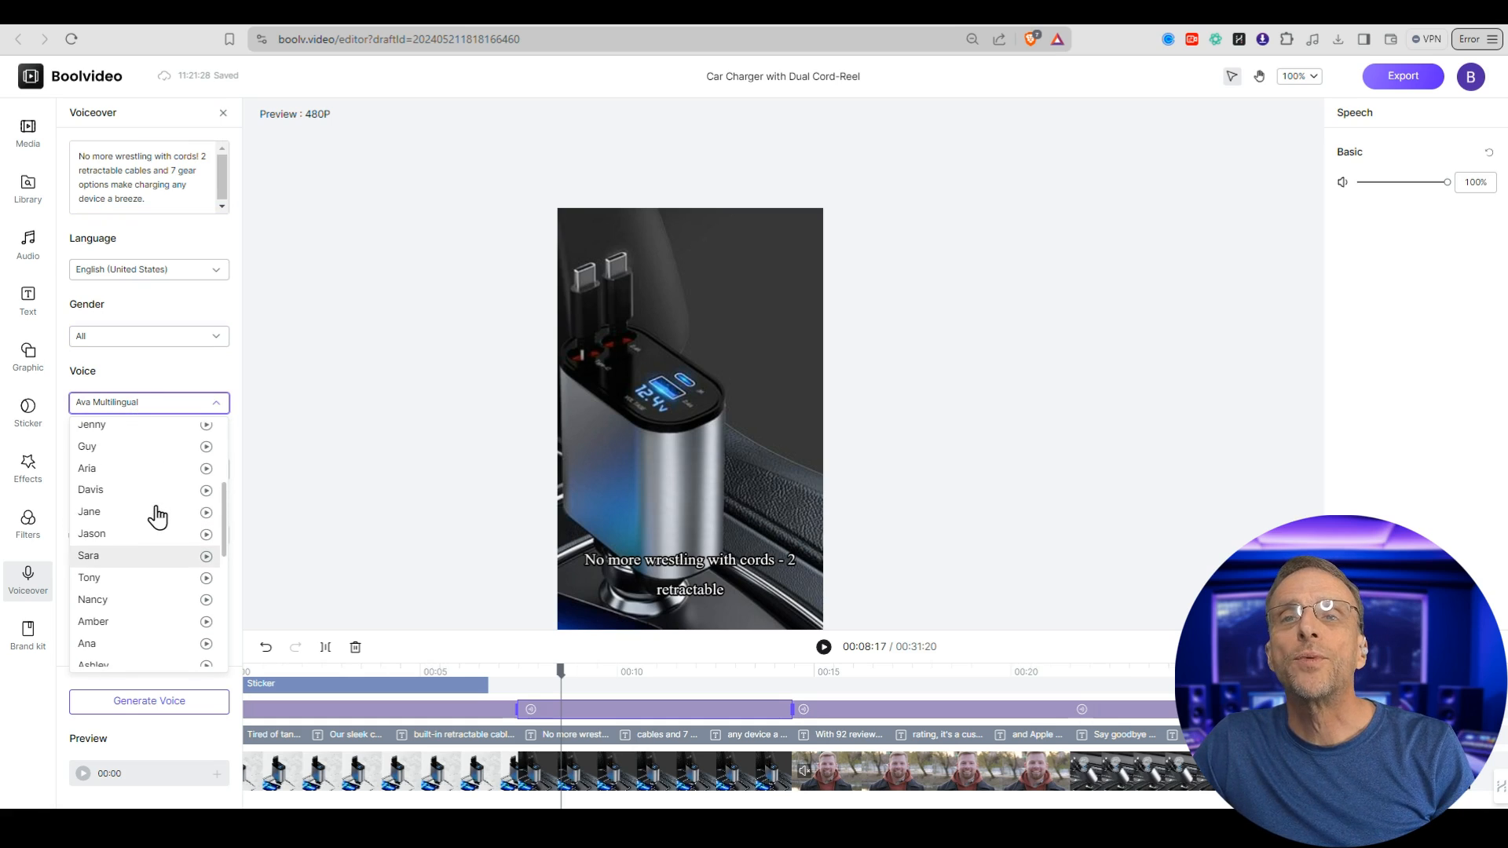
pyautogui.click(143, 498)
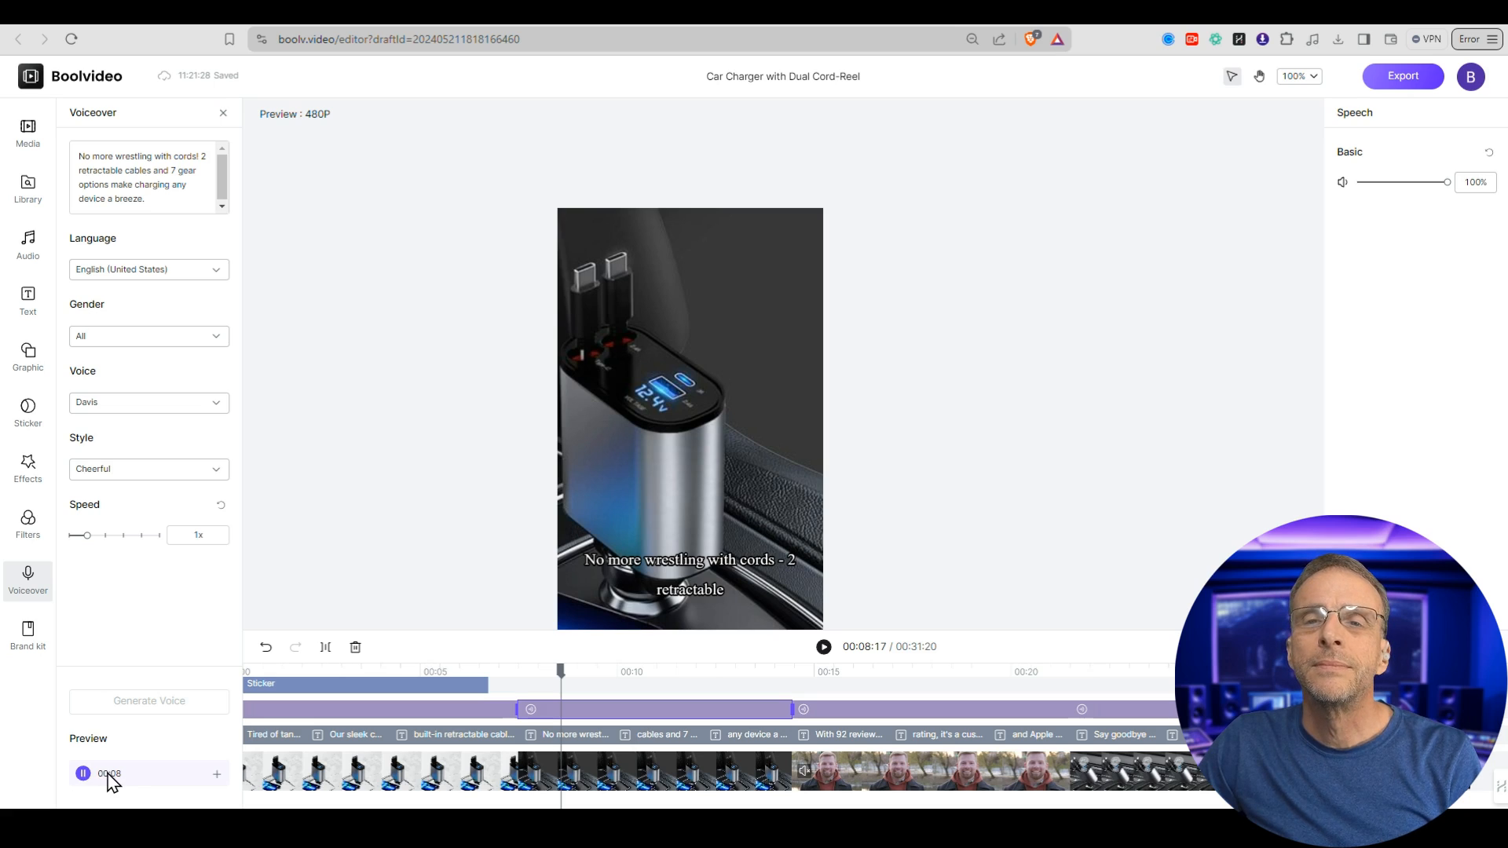
pyautogui.click(217, 780)
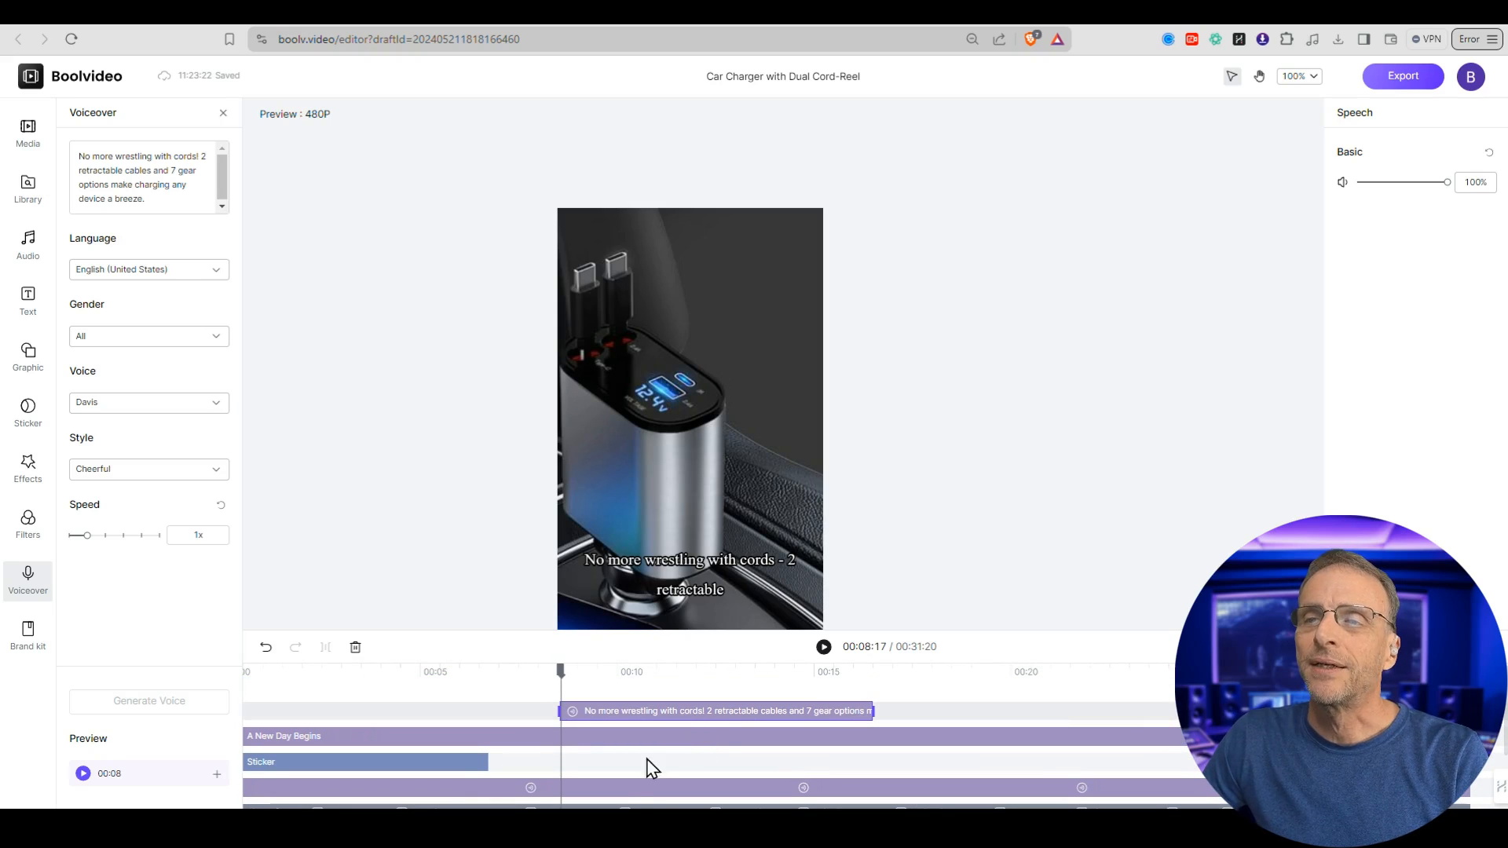
# Select scene 2's original speech clip and briefly play the timeline from about 00:07:15.
pyautogui.click(627, 790)
pyautogui.click(525, 756)
pyautogui.click(519, 754)
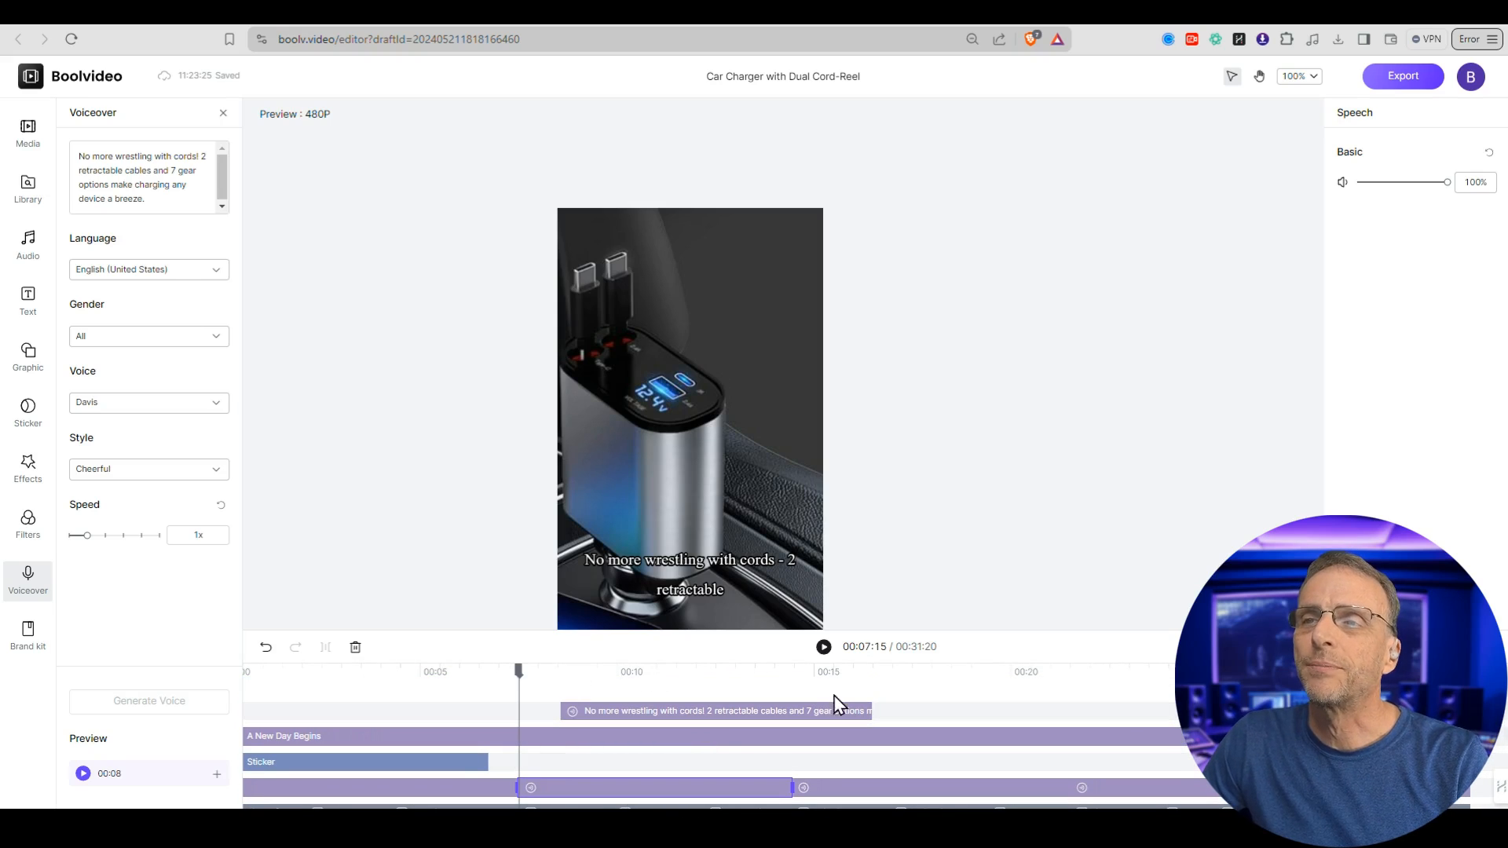
pyautogui.click(822, 649)
pyautogui.click(822, 649)
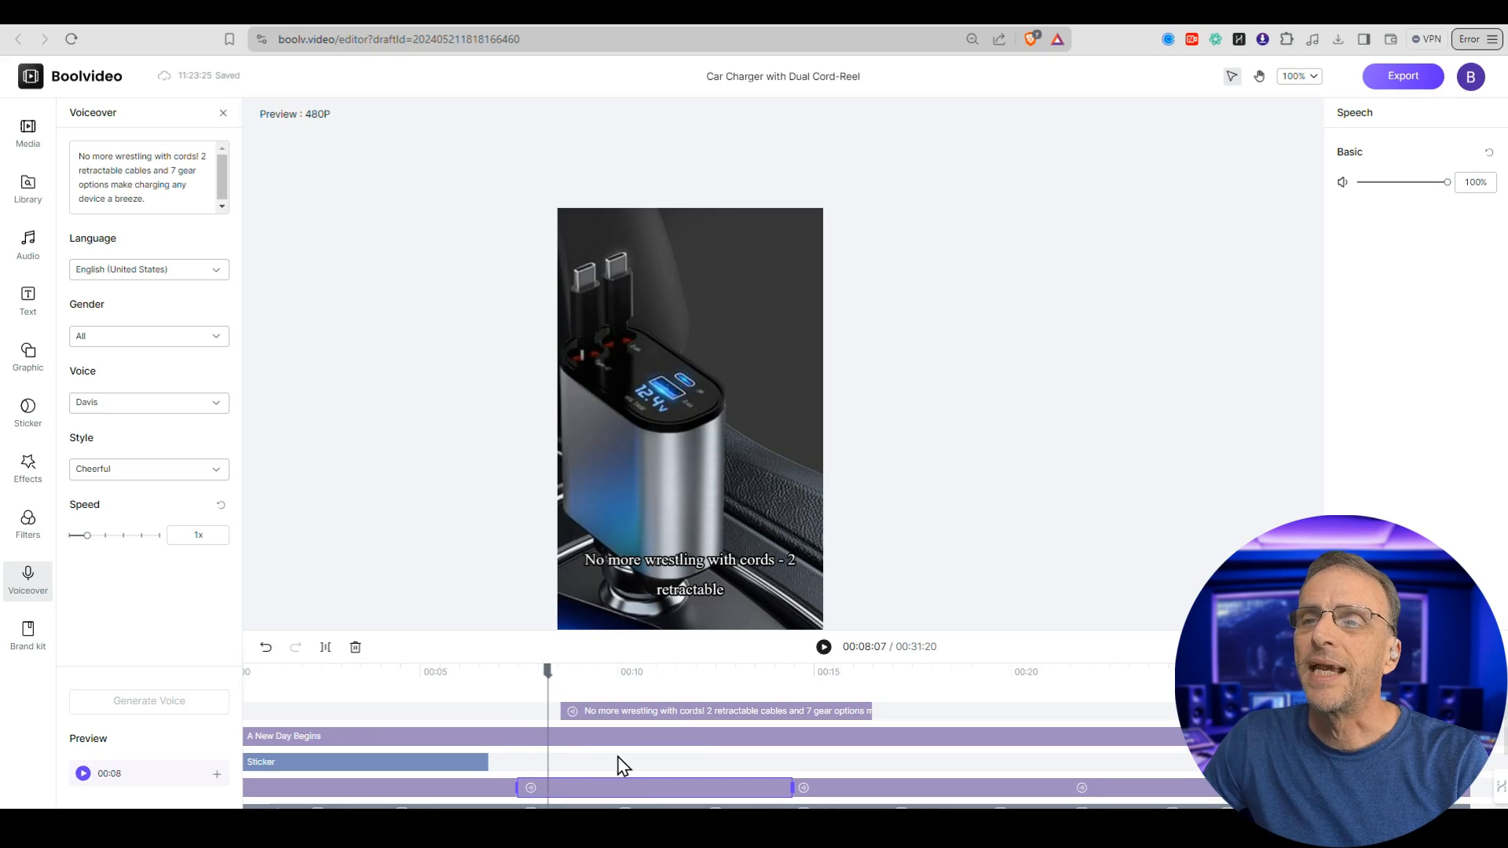
# Delete scene 2's original speech clip and move the new voiceover clip back to the end of scene 1's speech.
pyautogui.press('Delete')
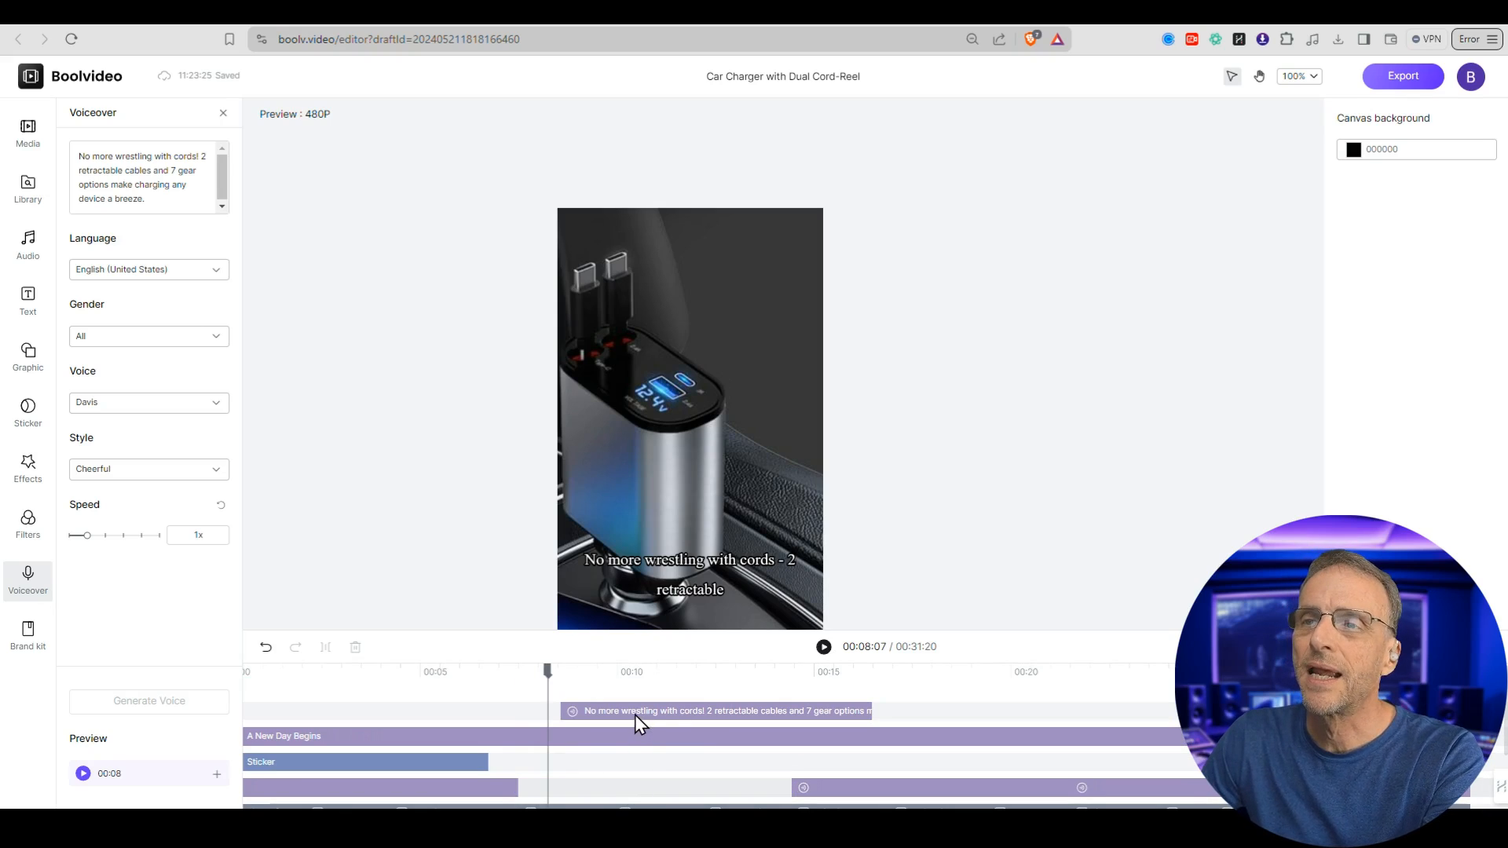
pyautogui.moveTo(634, 714); pyautogui.dragTo(593, 790)
pyautogui.moveTo(608, 710); pyautogui.dragTo(616, 793)
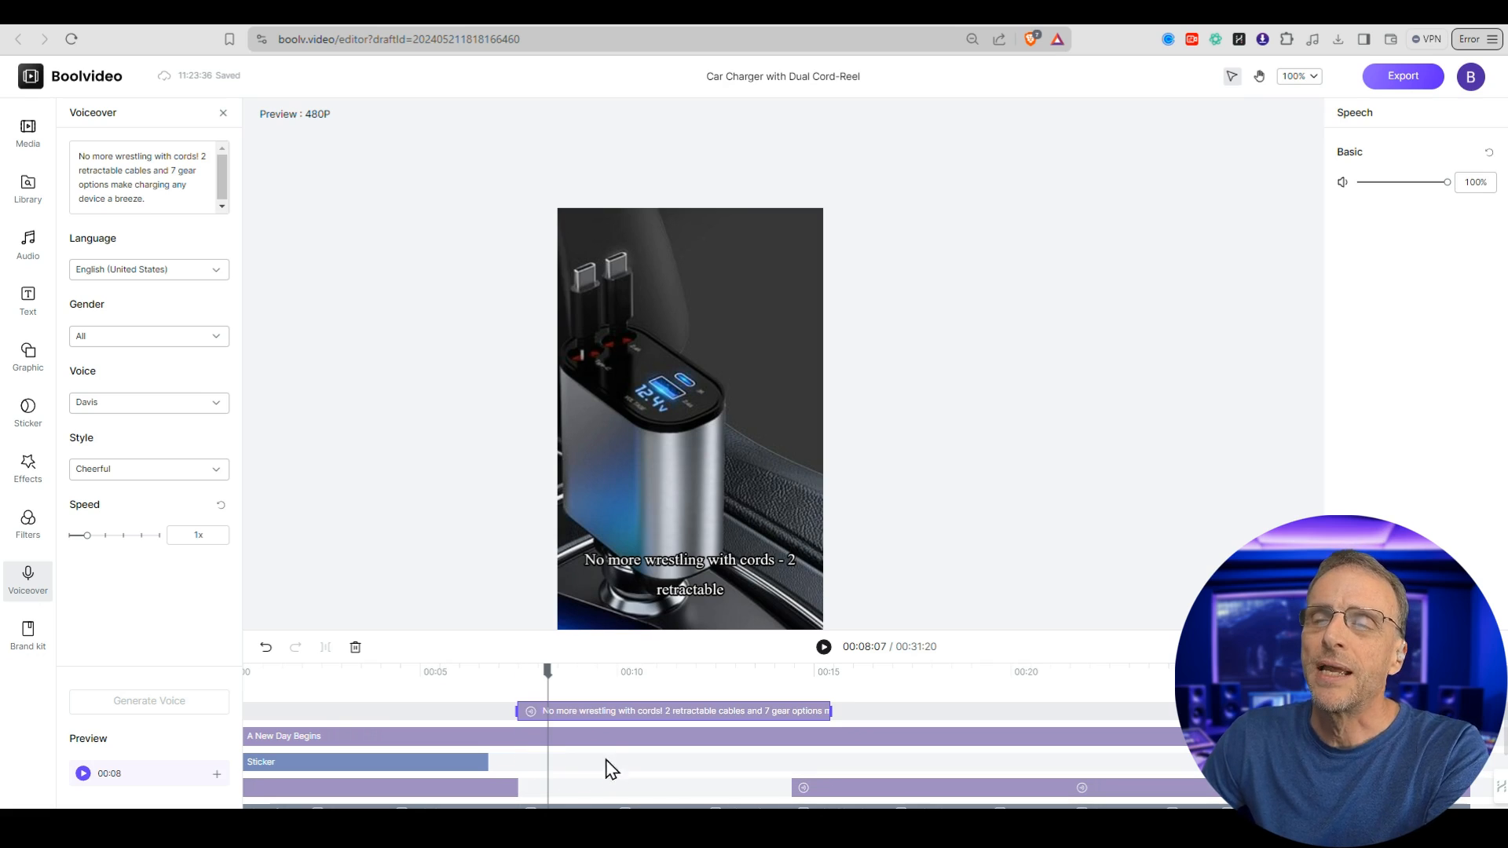
# Play the end of the new voiceover from about 00:14:04, shift the clip slightly earlier on the timeline and replay it.
pyautogui.click(783, 775)
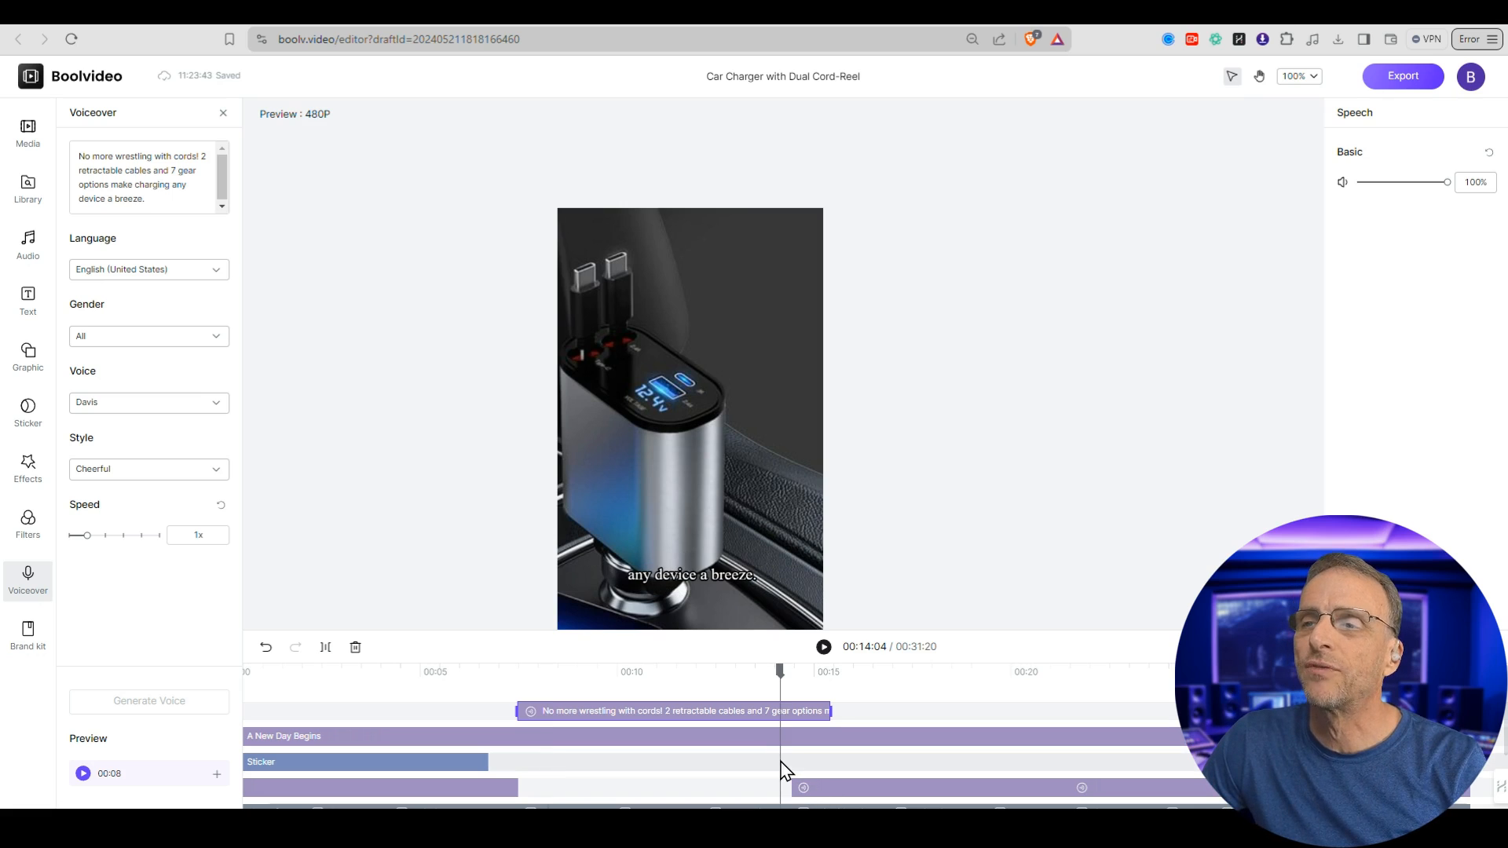
pyautogui.click(823, 649)
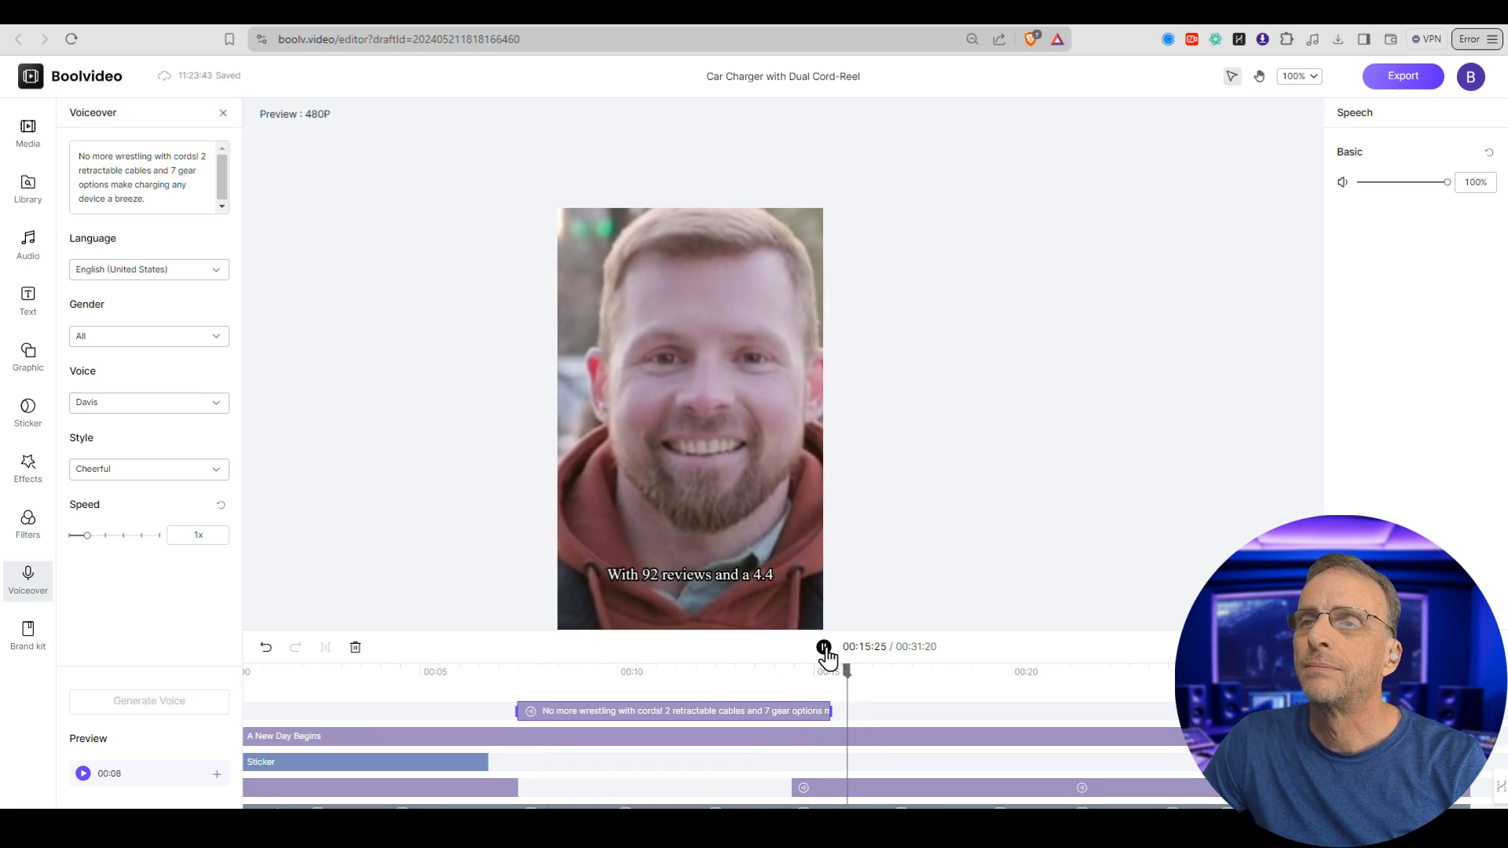
pyautogui.click(823, 648)
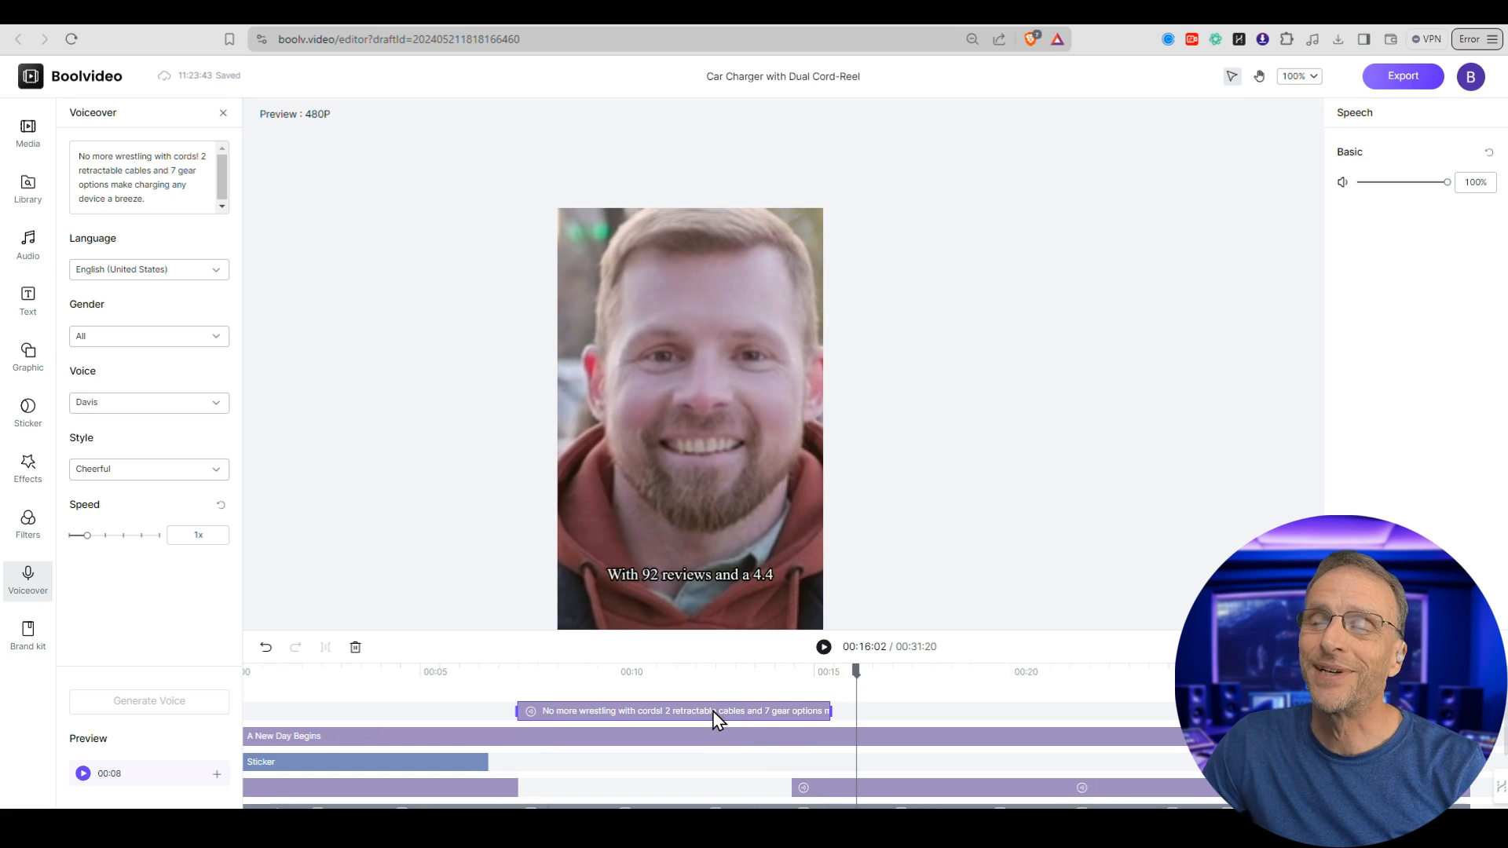
pyautogui.moveTo(712, 712); pyautogui.dragTo(701, 713)
pyautogui.click(488, 687)
pyautogui.click(823, 649)
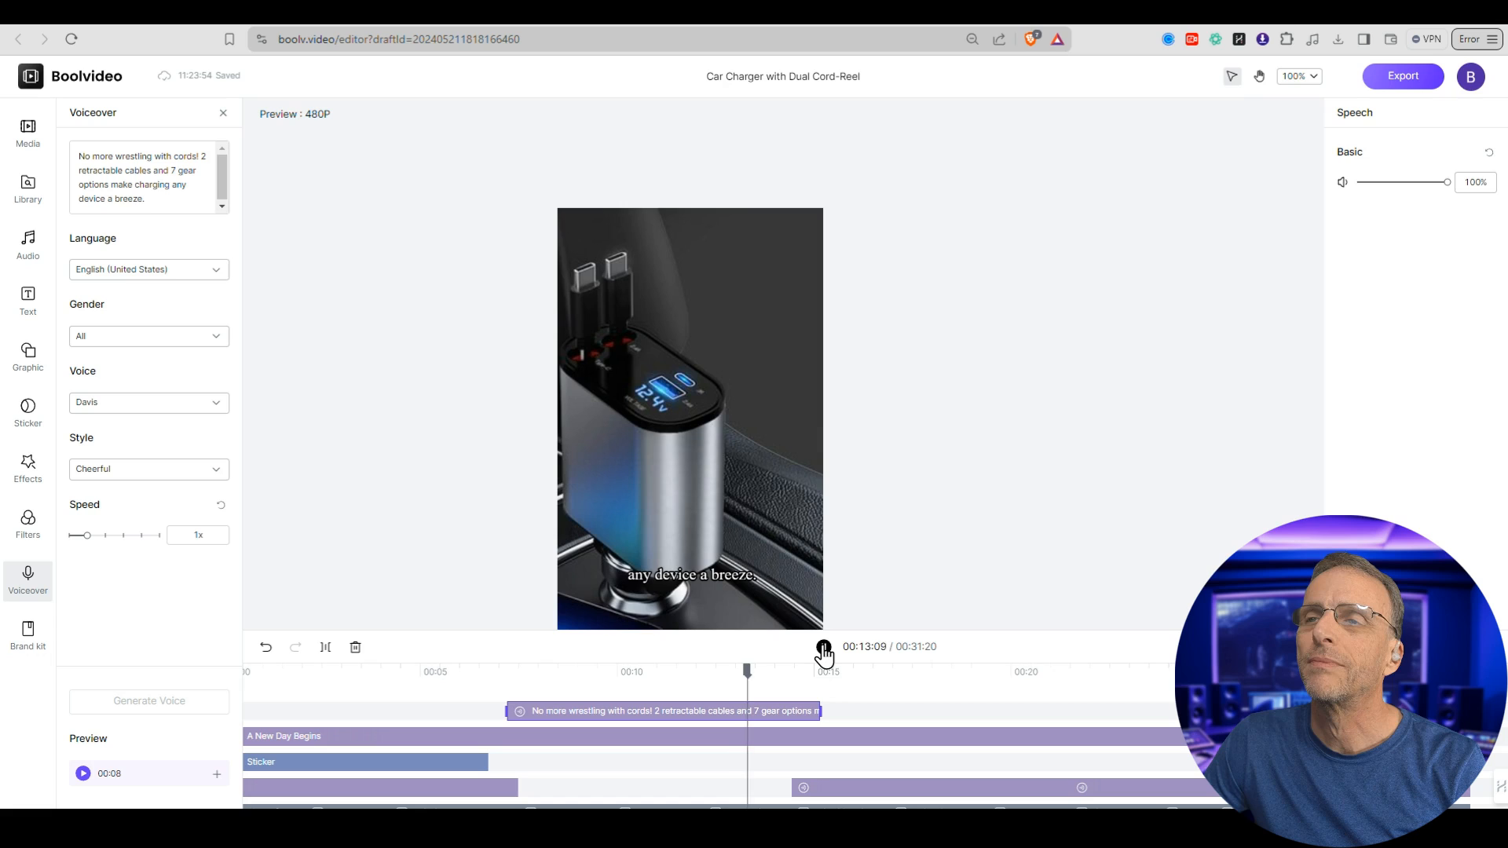
# Edit scene 2's first caption to read "No more wrestling with cords! Two retractable".
pyautogui.scroll(-1, 742, 714)
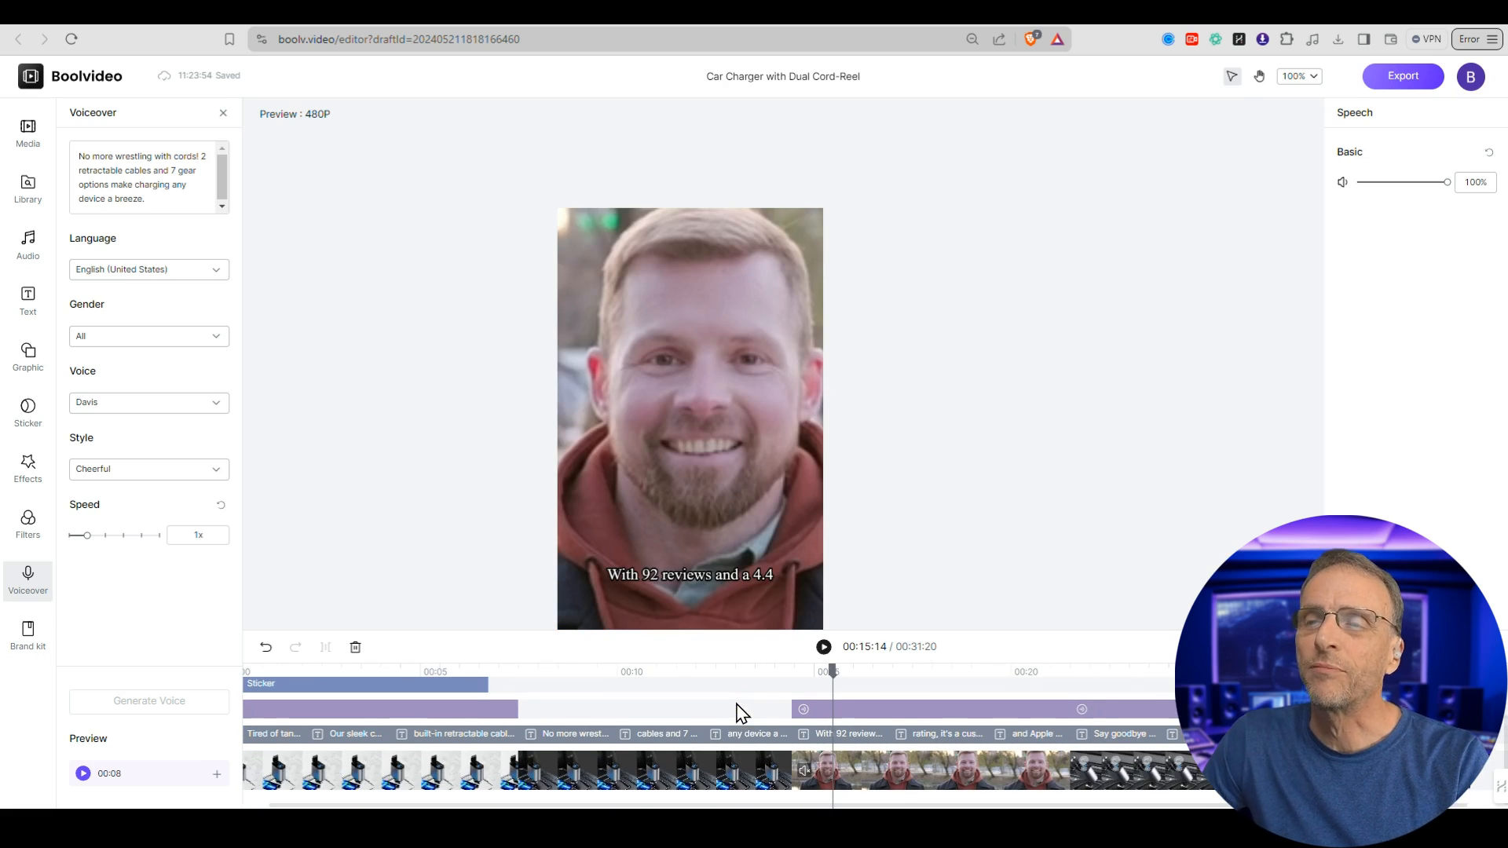
pyautogui.click(590, 739)
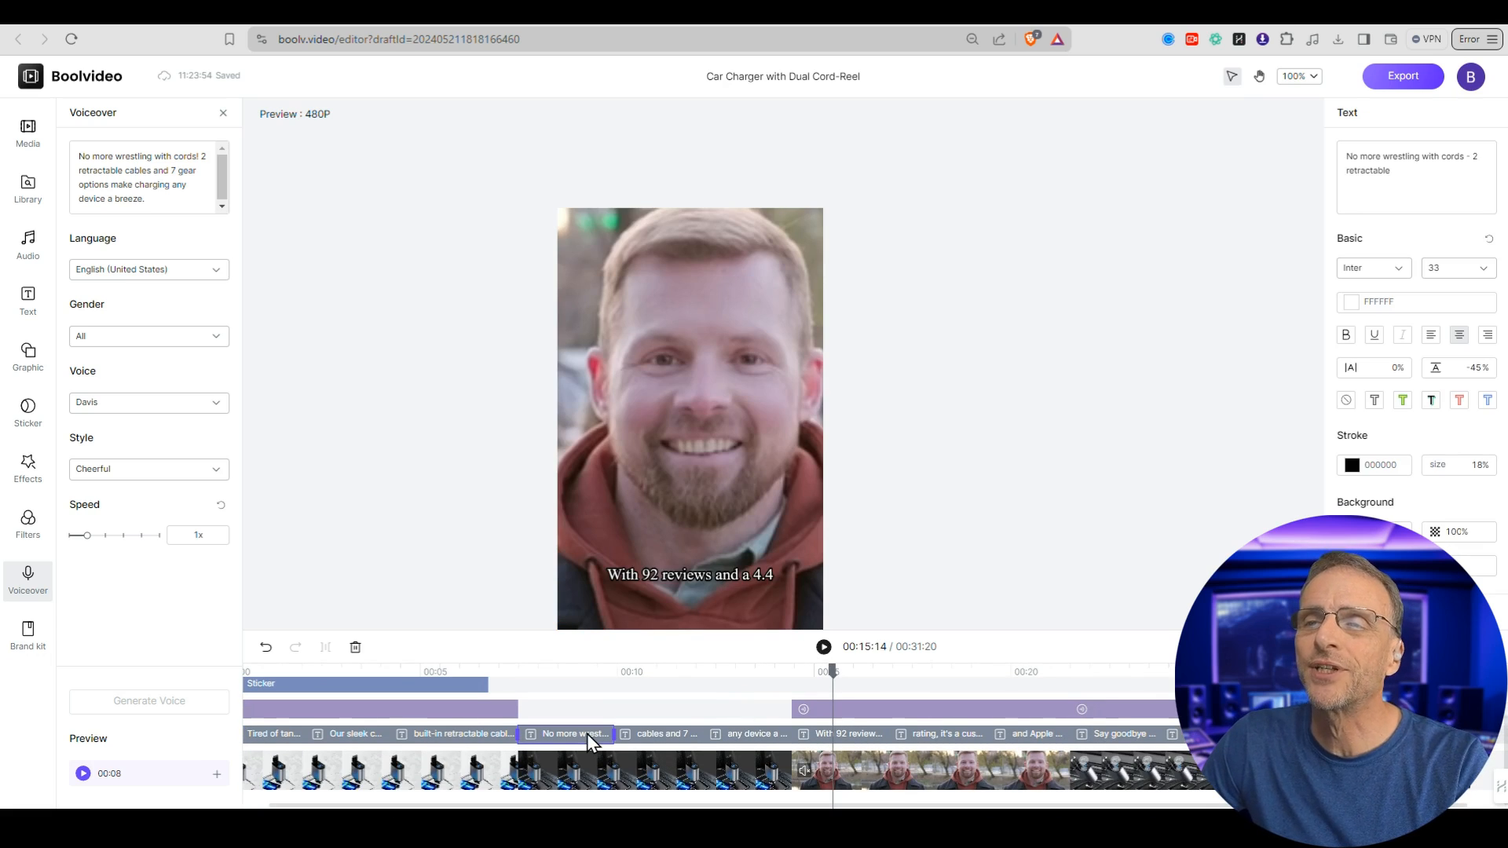
pyautogui.click(1468, 156)
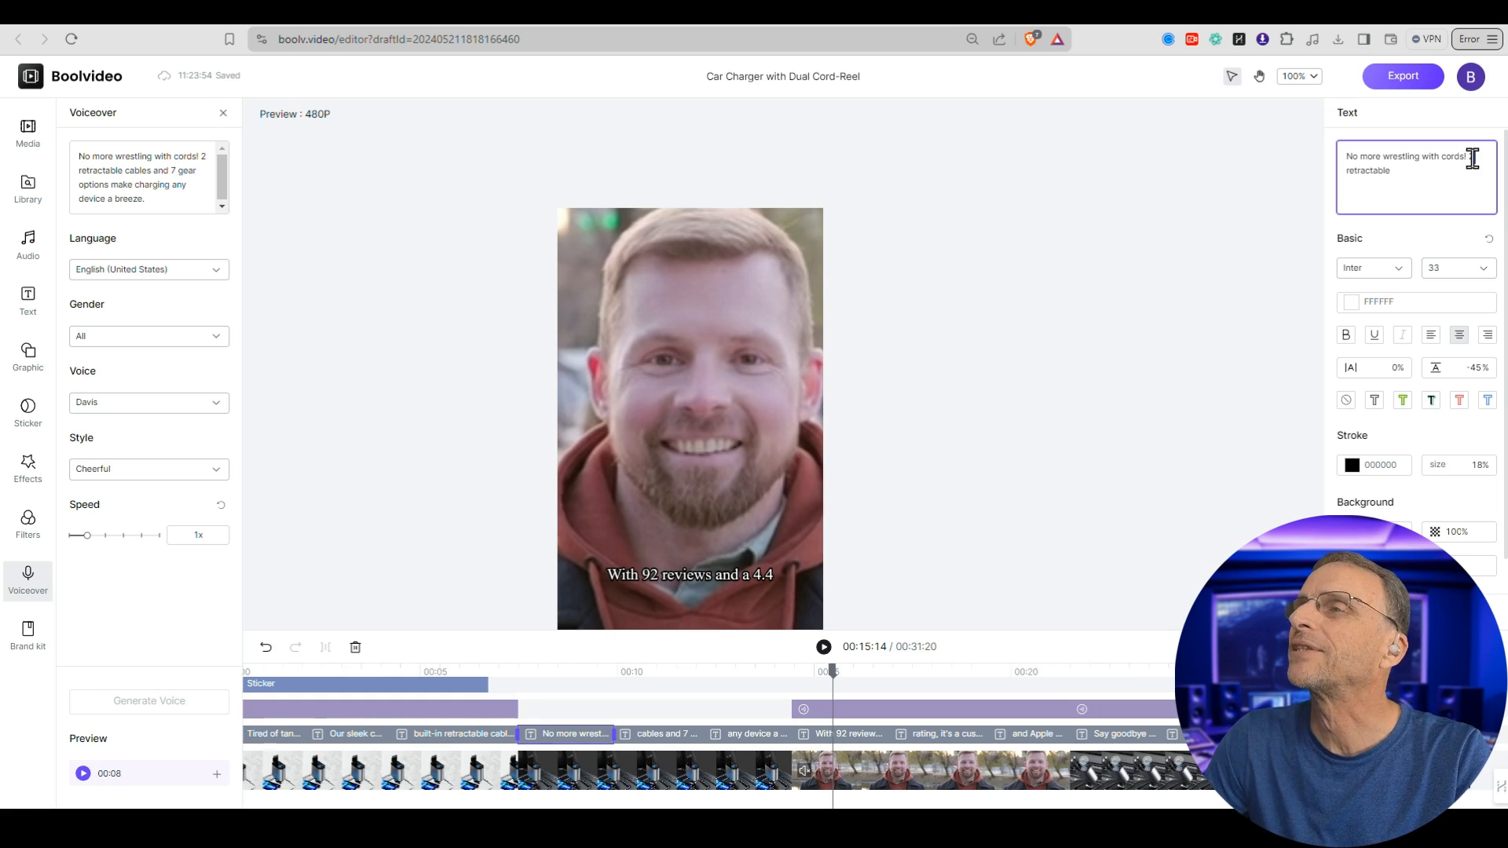
pyautogui.doubleClick(1471, 156)
pyautogui.write('W')
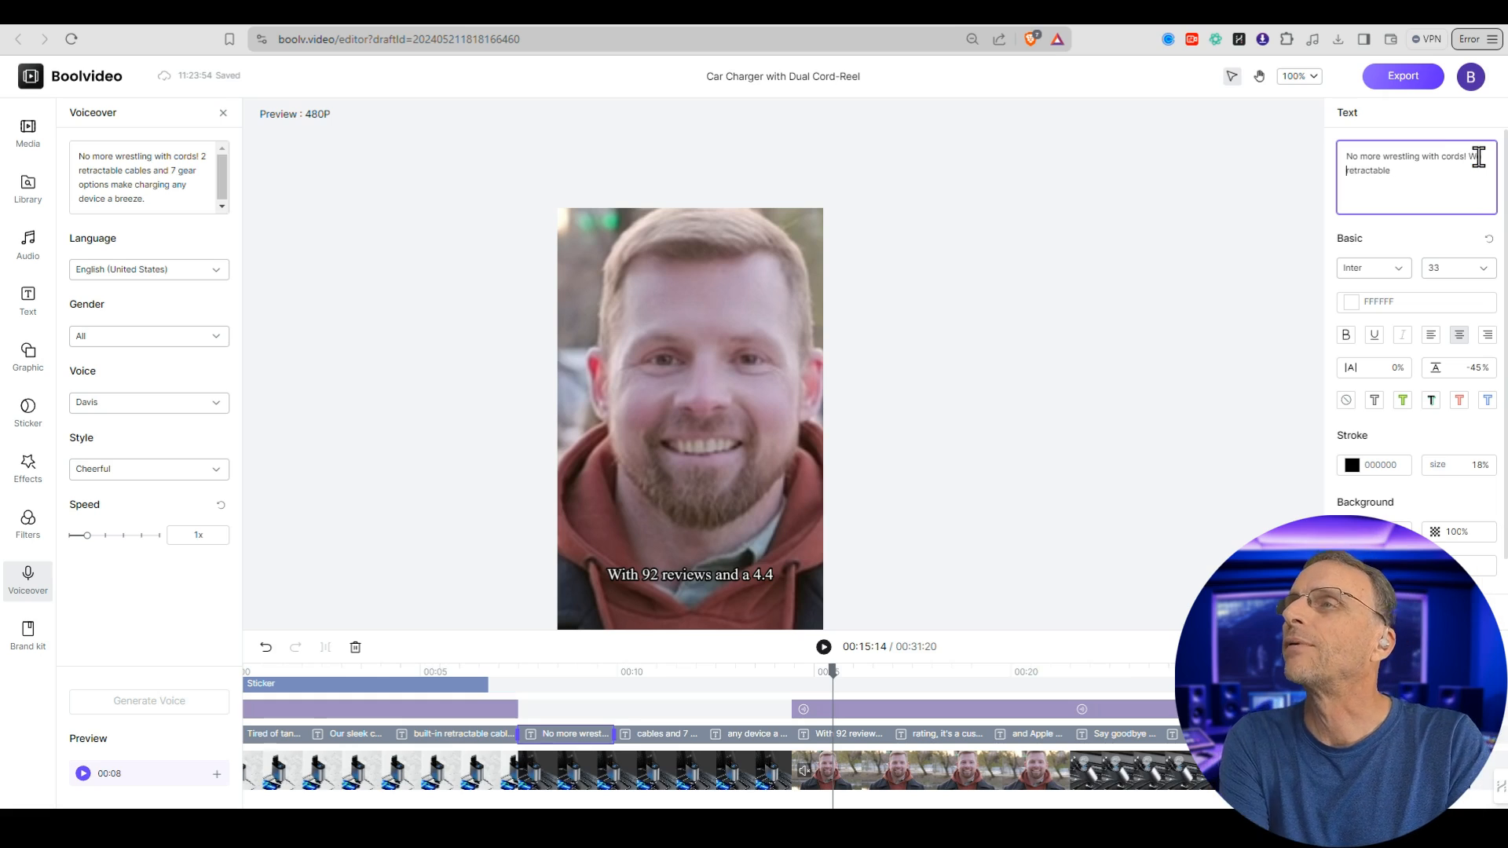
# Play back scene 2 with the new voiceover and captions, and export the car charger video.
pyautogui.click(823, 648)
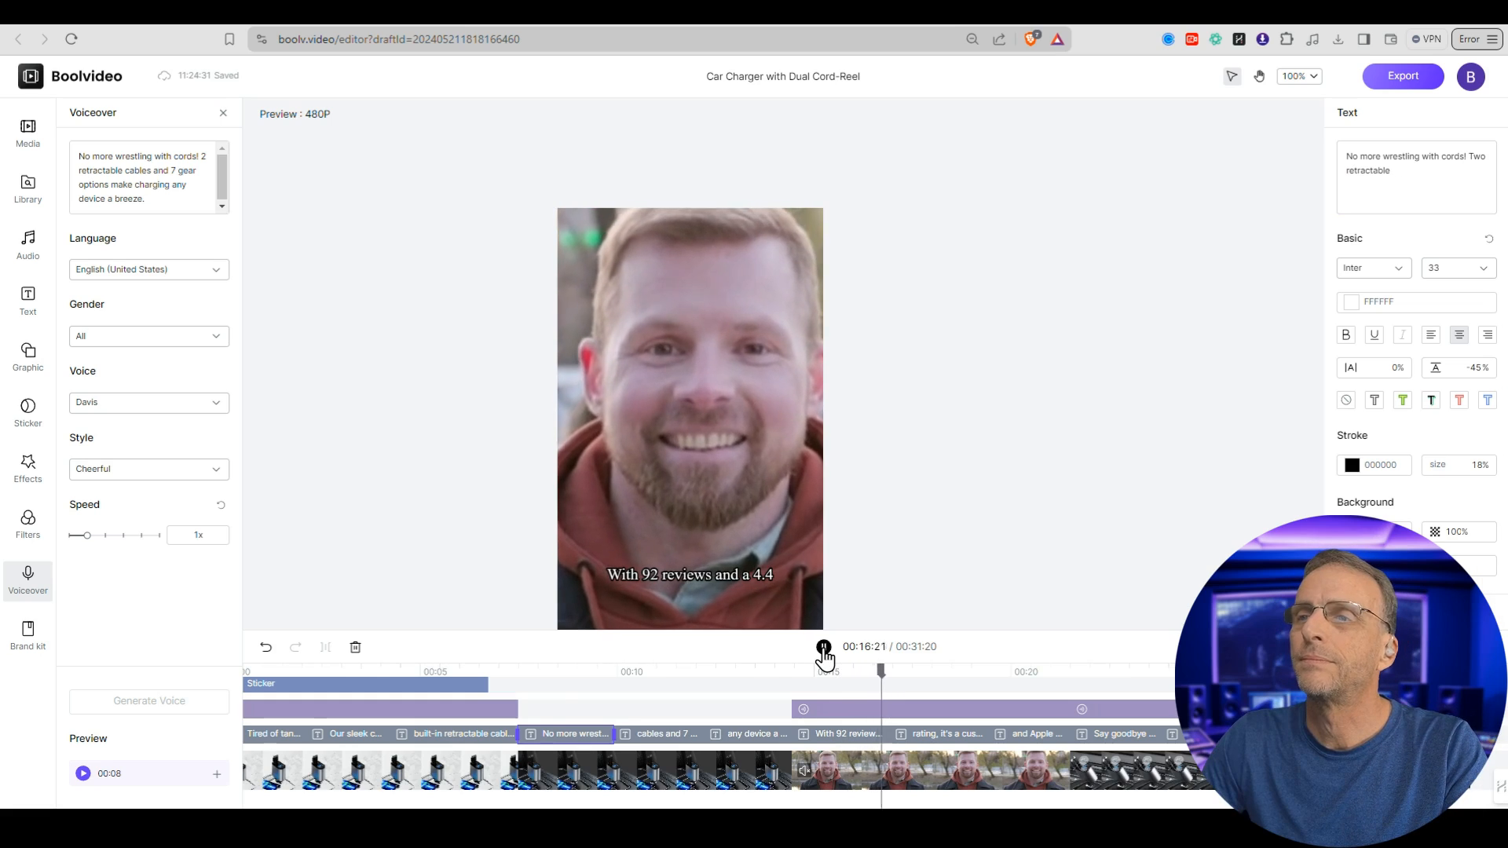
pyautogui.click(823, 648)
pyautogui.click(824, 648)
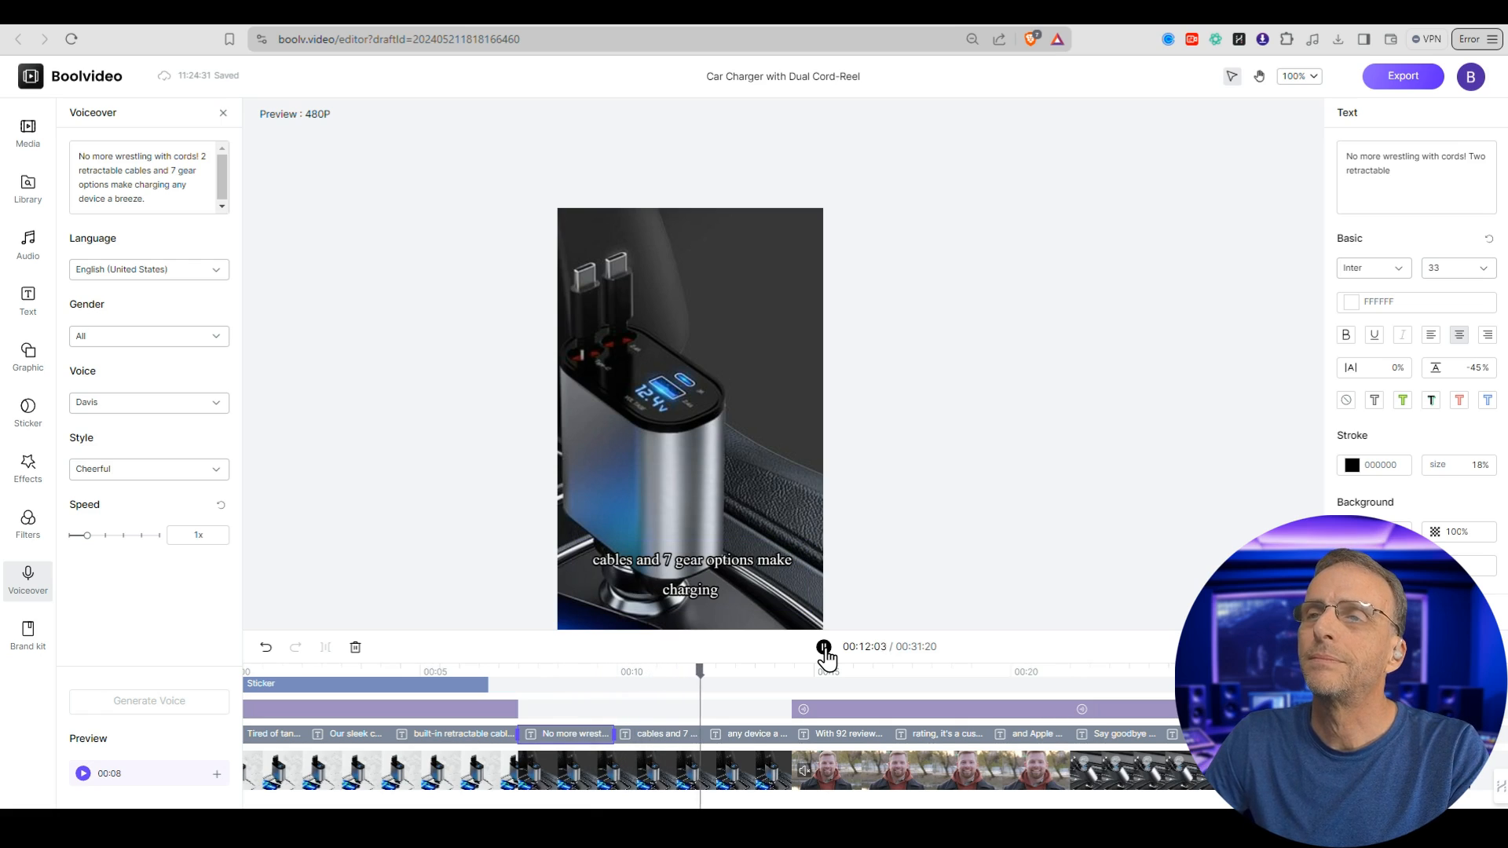
pyautogui.click(824, 649)
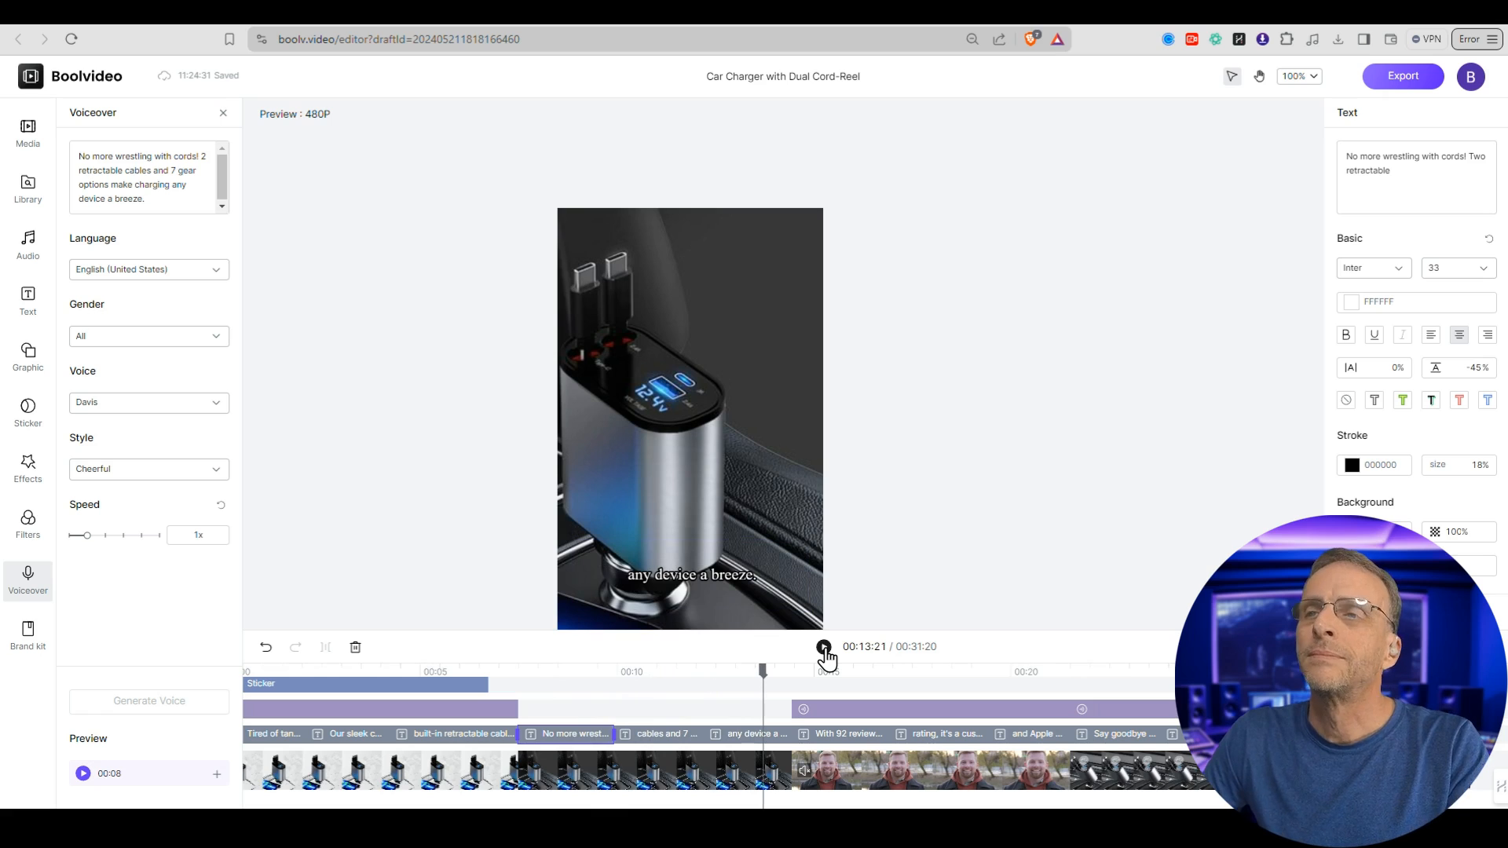
pyautogui.click(1406, 77)
pyautogui.click(730, 445)
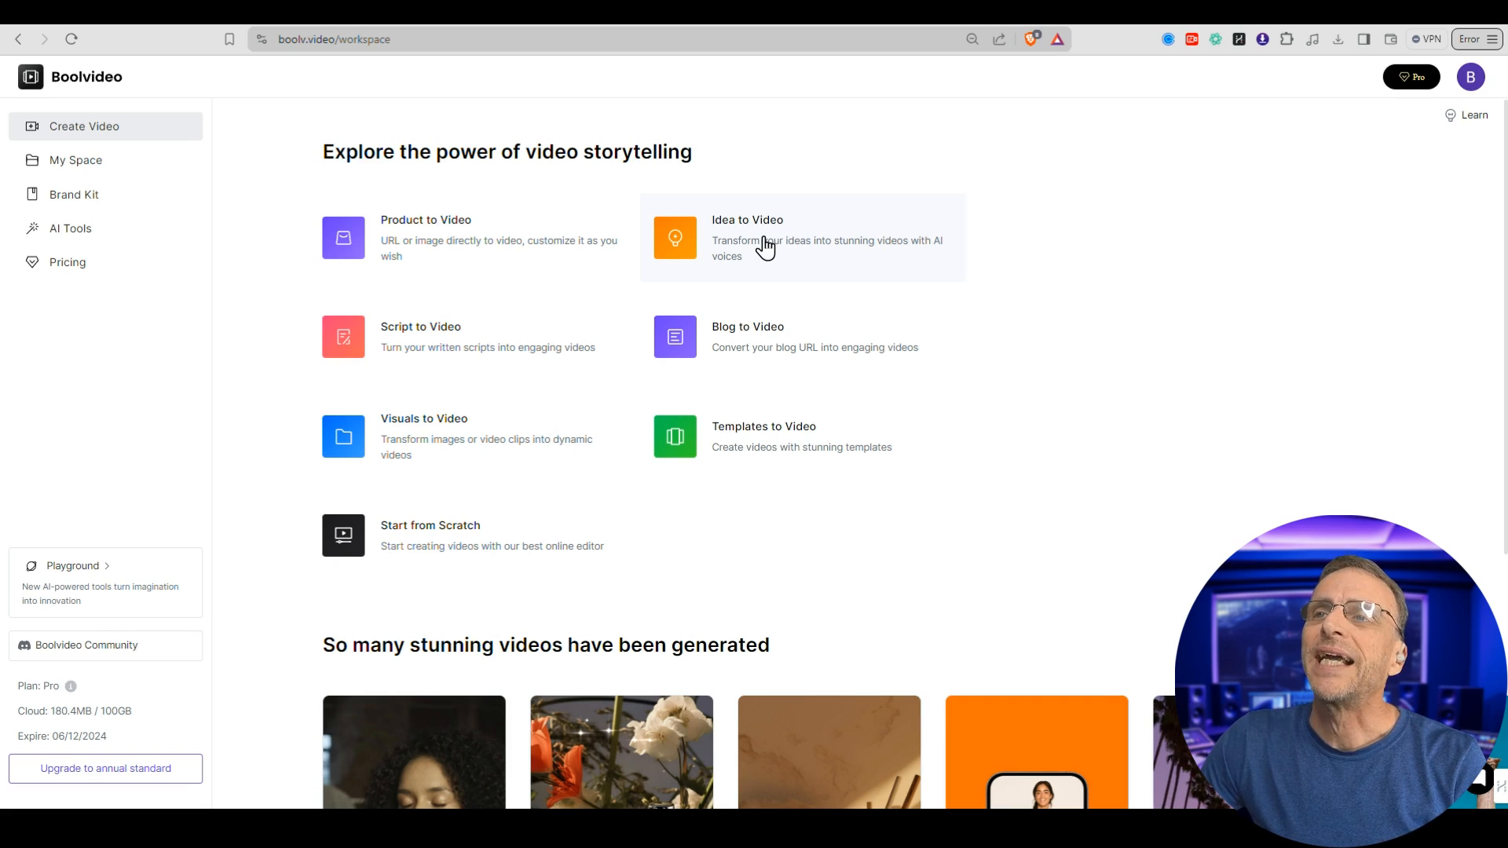
# Generate an Idea to Video project from "5 great reasons to live on a lake" with 1 min maximum, 9:16 portrait and English (United States).
pyautogui.click(765, 248)
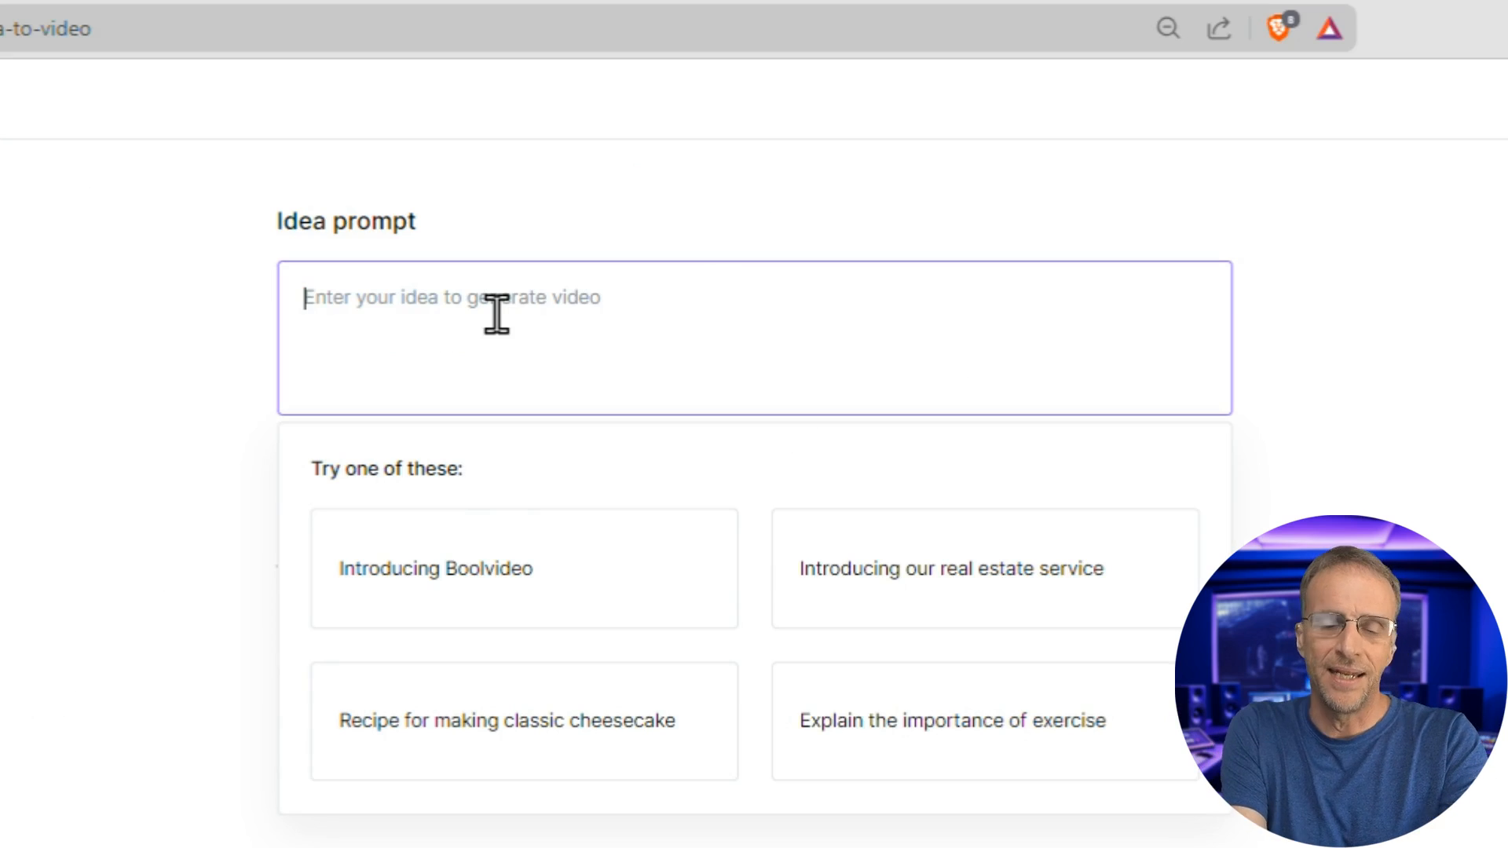
pyautogui.write('5')
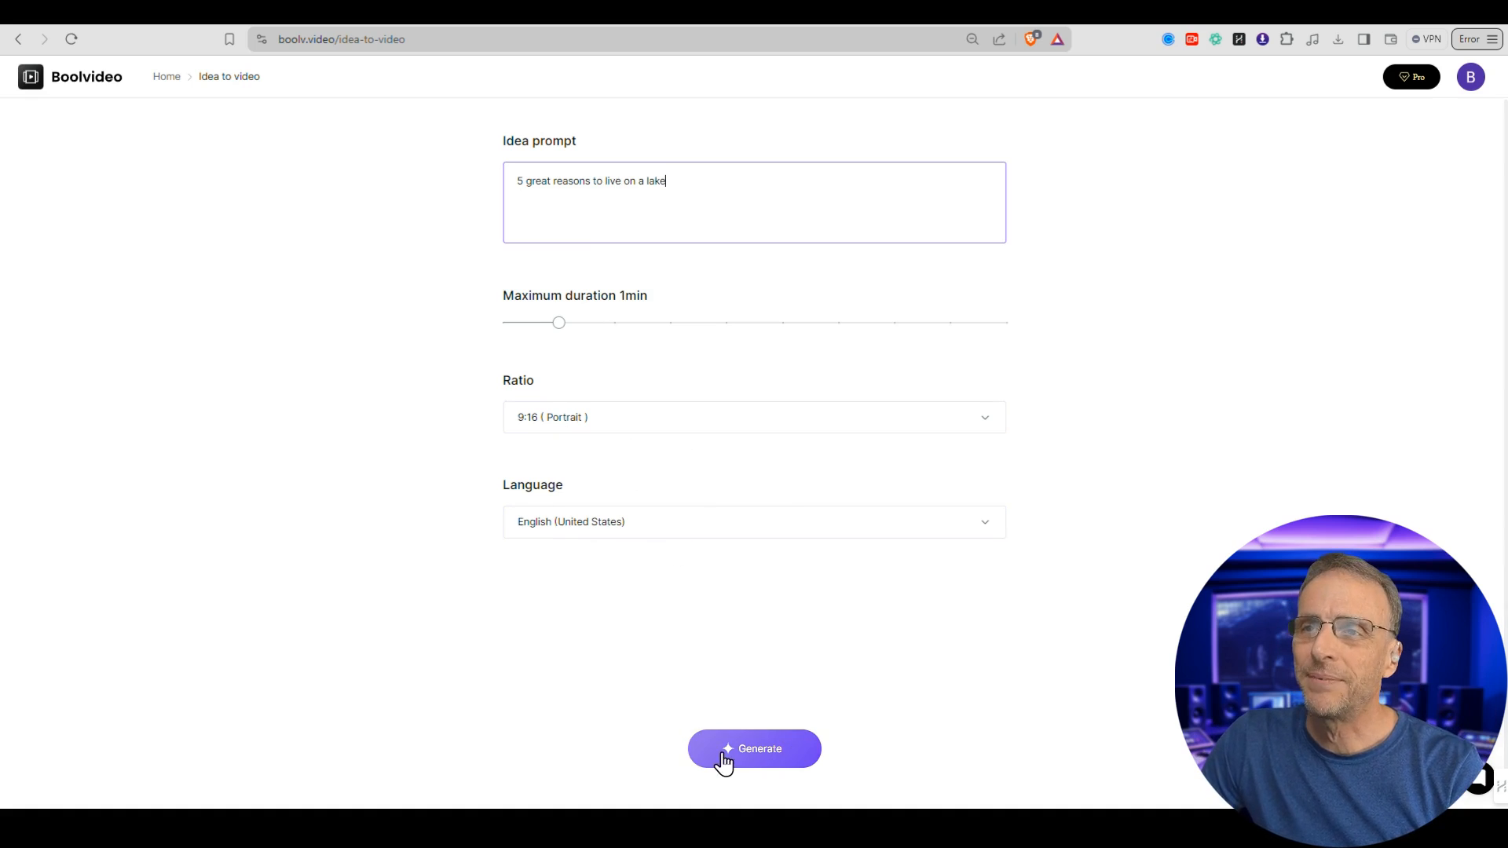
pyautogui.click(638, 531)
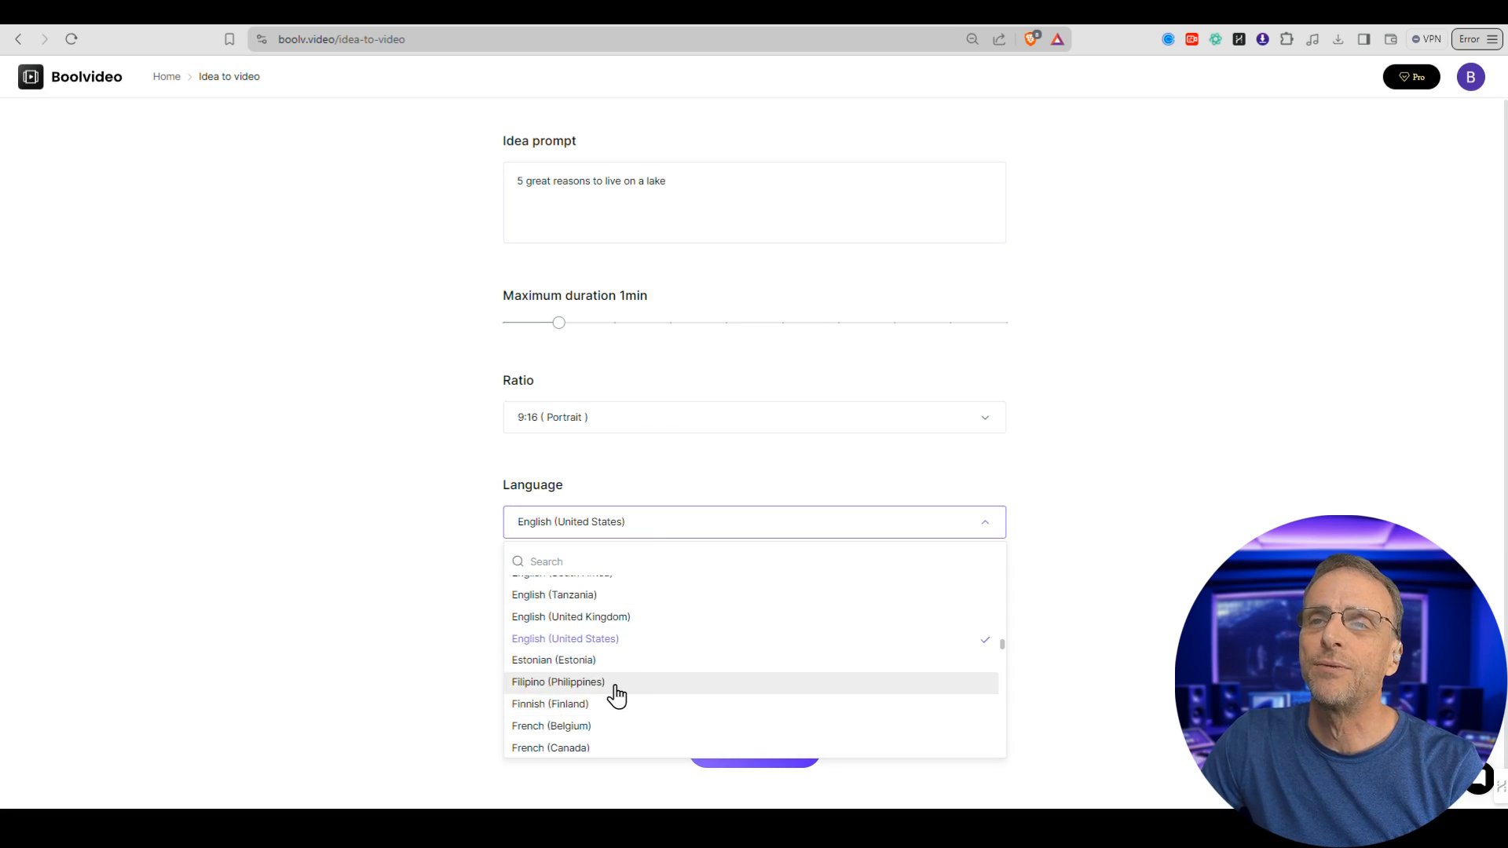
pyautogui.scroll(-15, 617, 696)
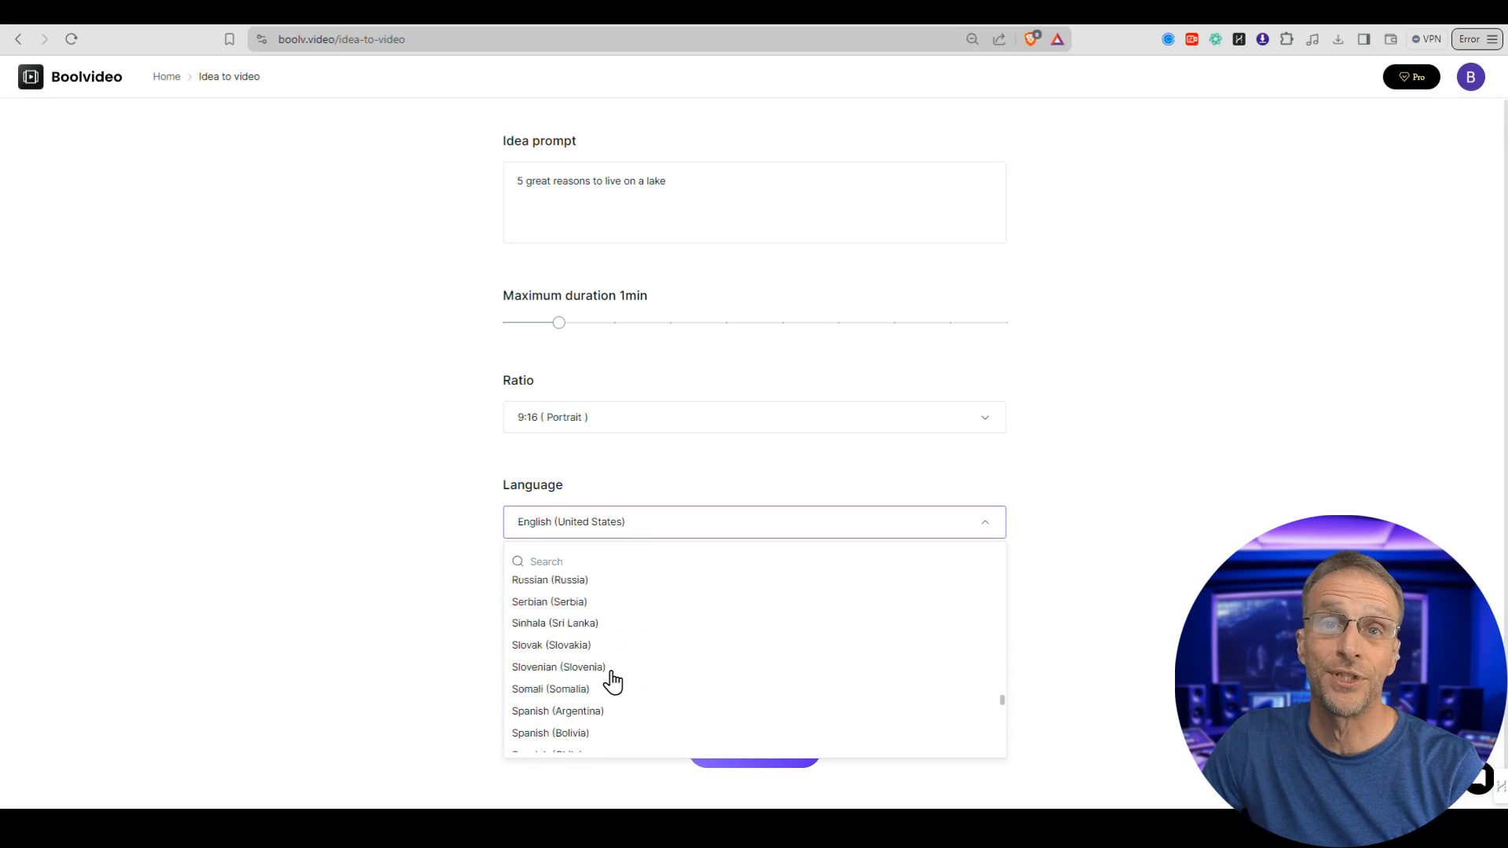
pyautogui.scroll(-1, 612, 673)
pyautogui.click(1134, 512)
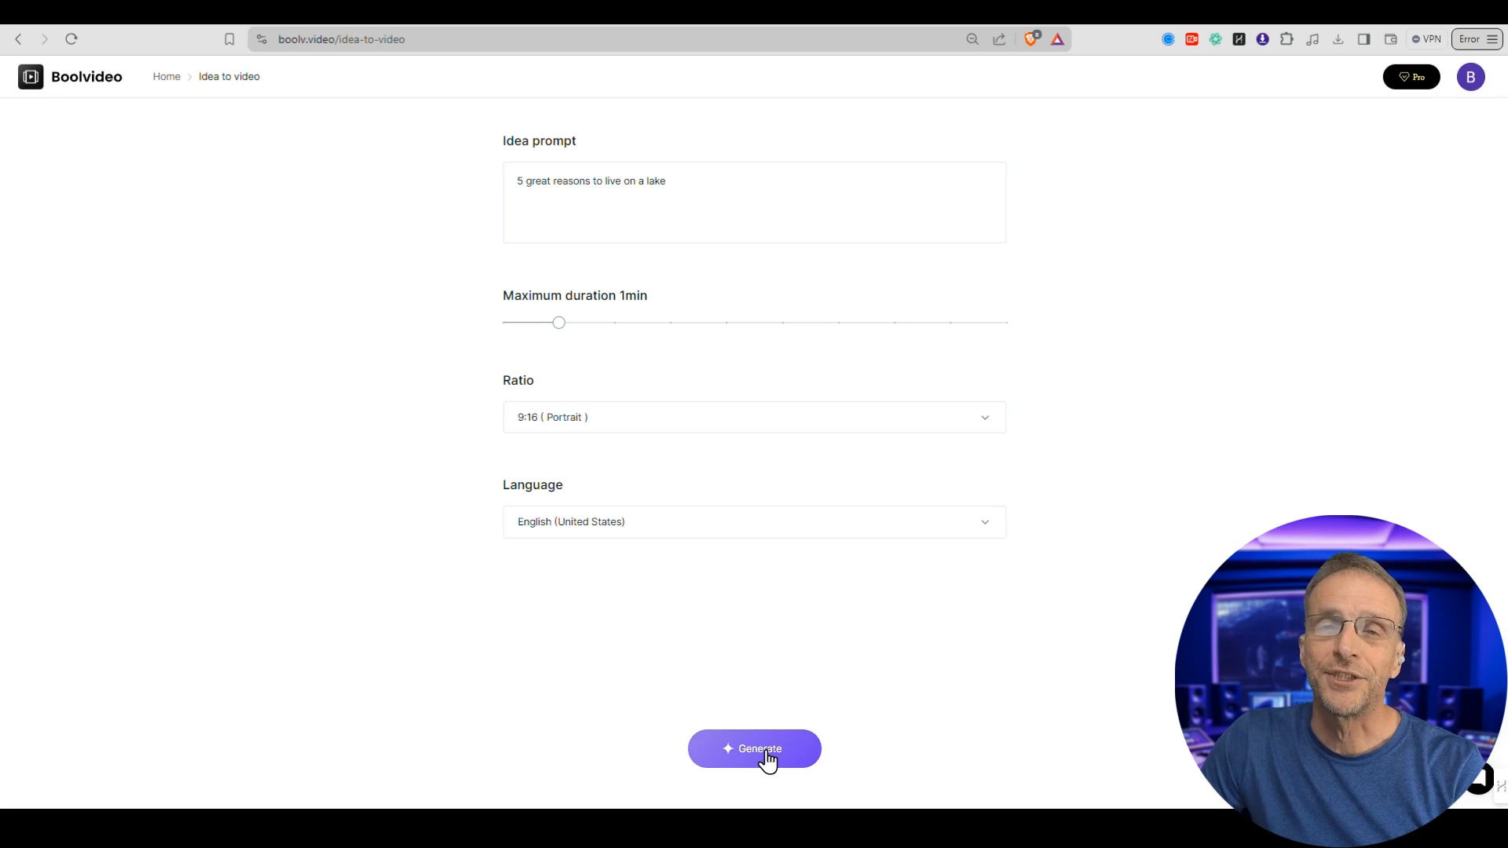
pyautogui.click(759, 751)
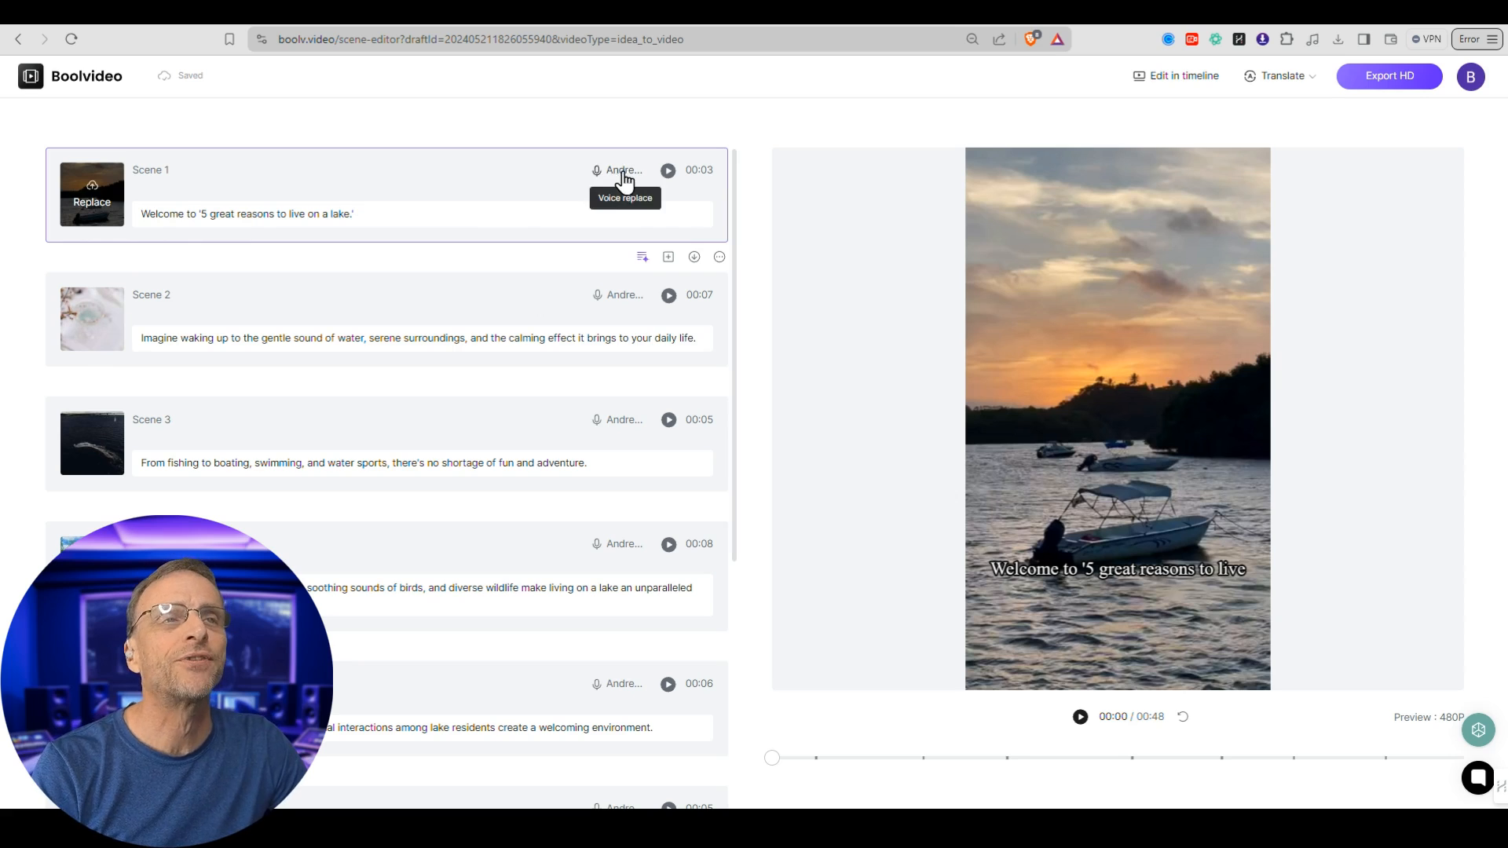
# Preview the first two scenes and replace scene 2's footage with the 21-second pink sunset-over-water library video, applying the 7.5 s trim.
pyautogui.click(1081, 717)
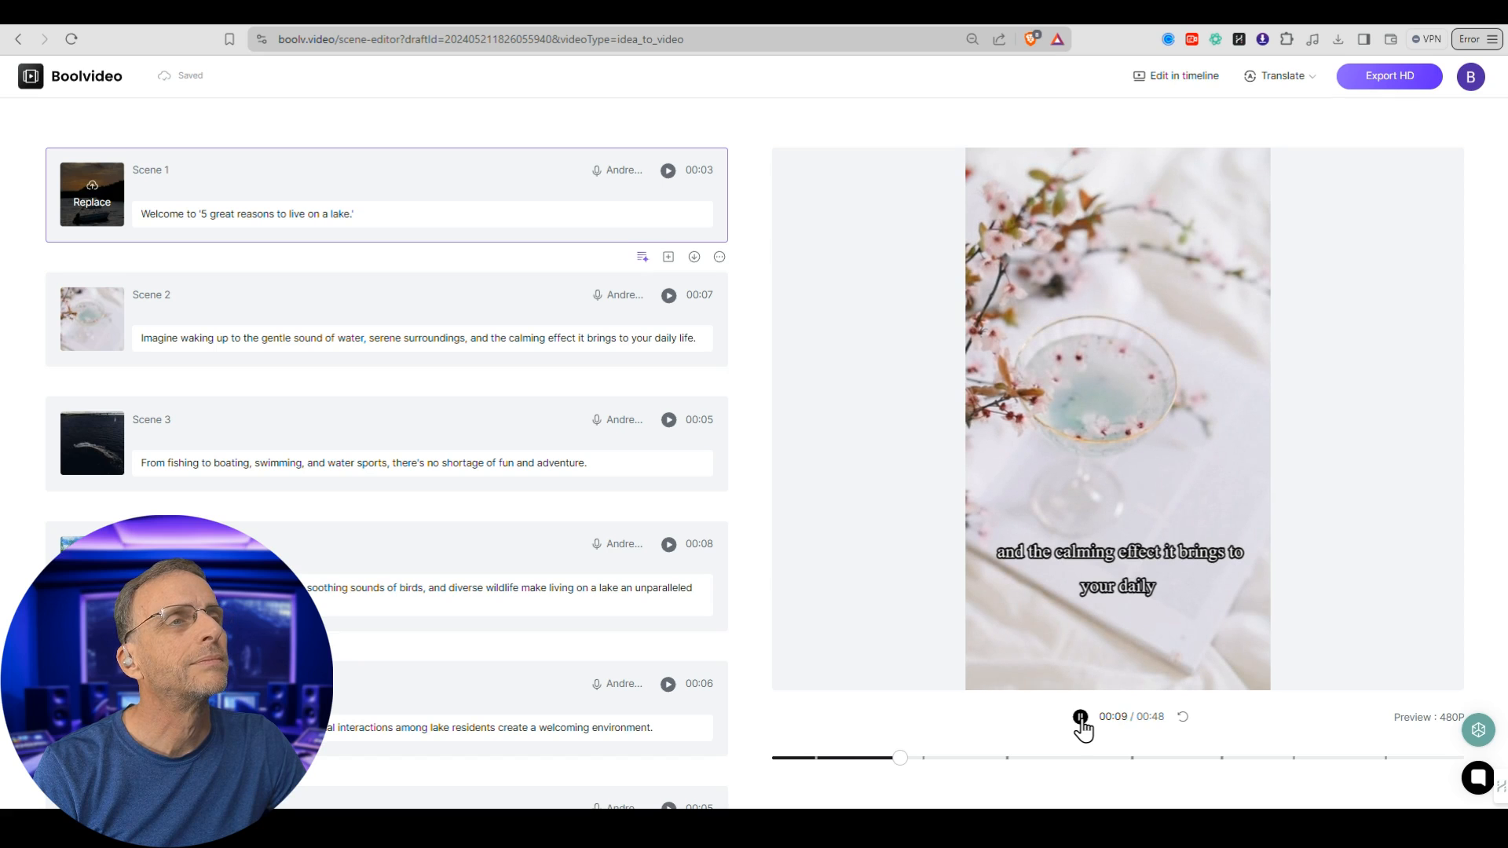
pyautogui.click(1081, 718)
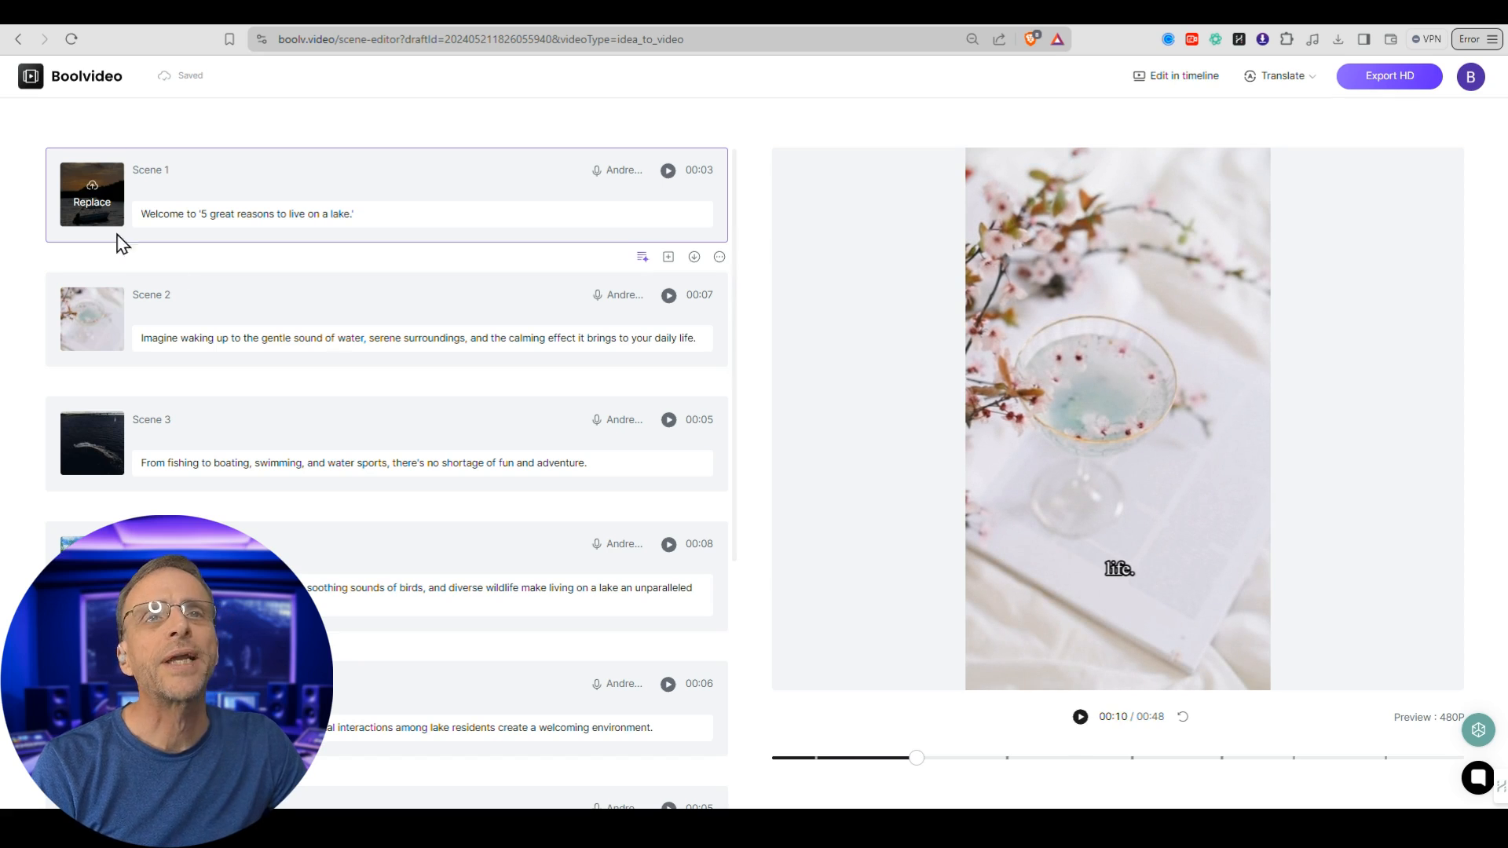
pyautogui.click(92, 322)
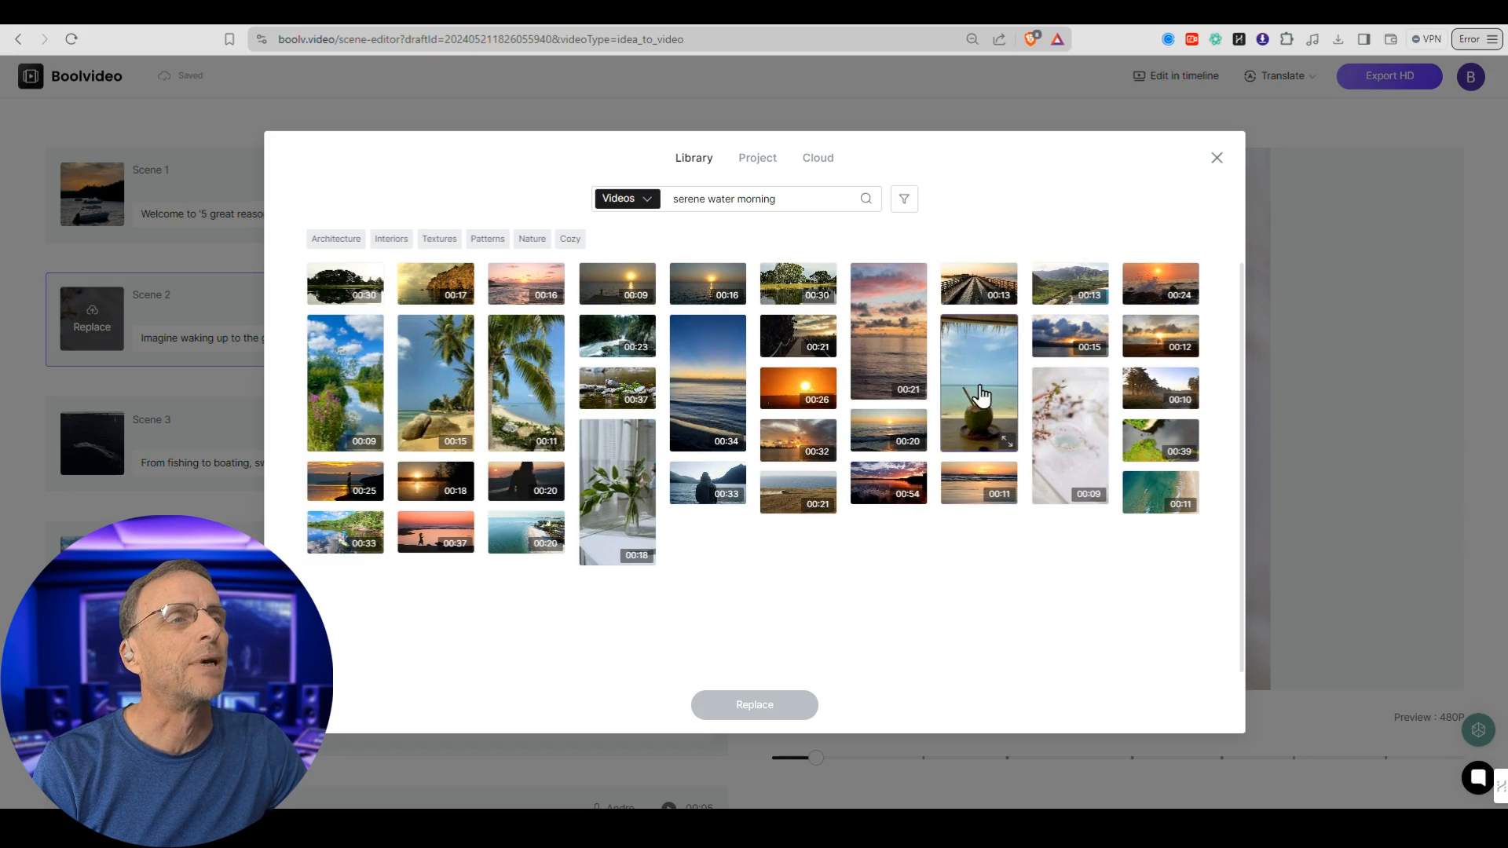
pyautogui.click(1000, 406)
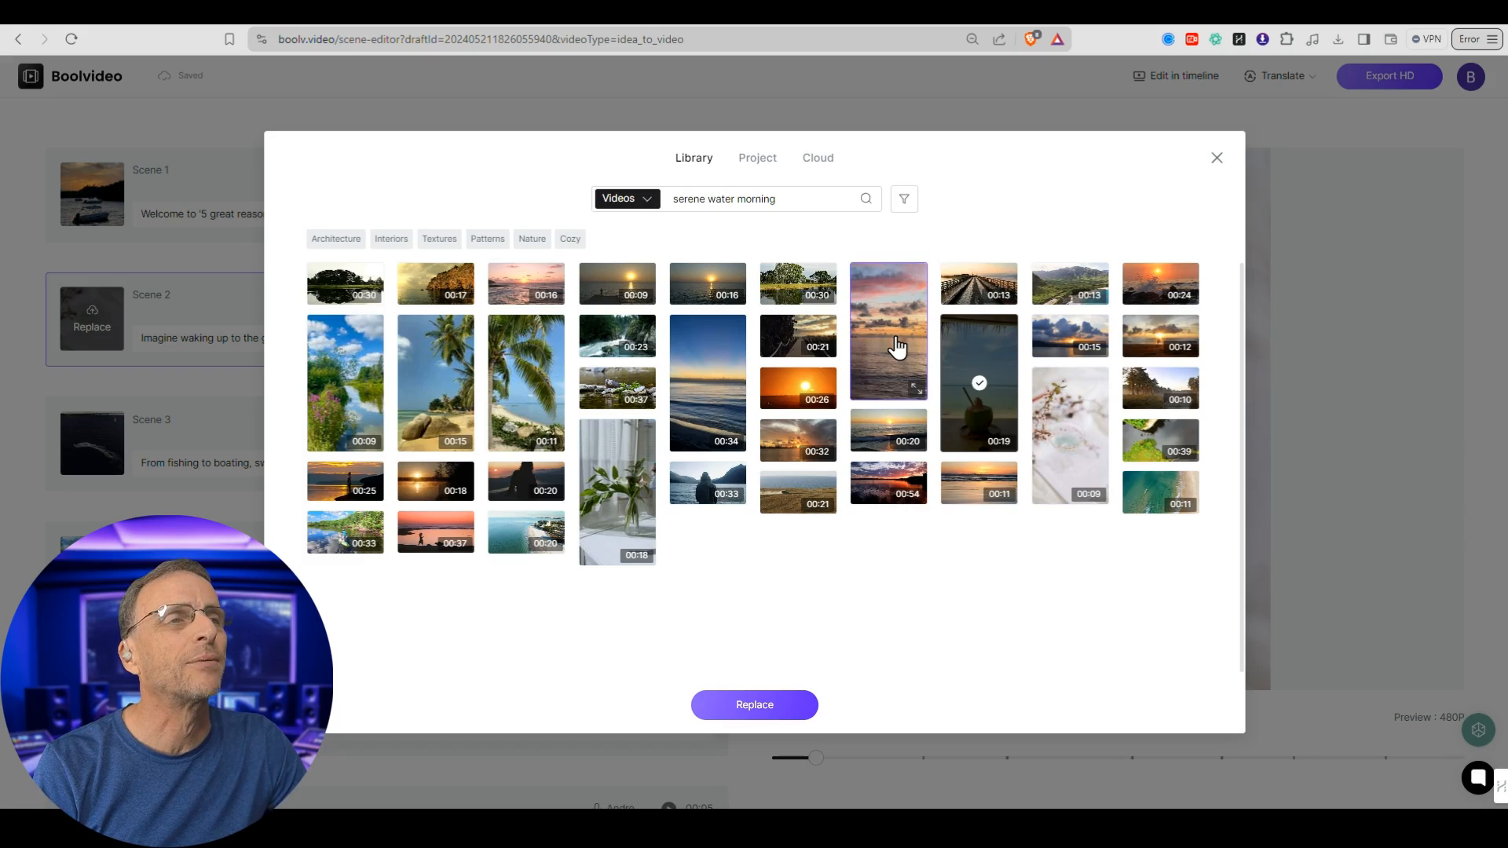
pyautogui.click(898, 347)
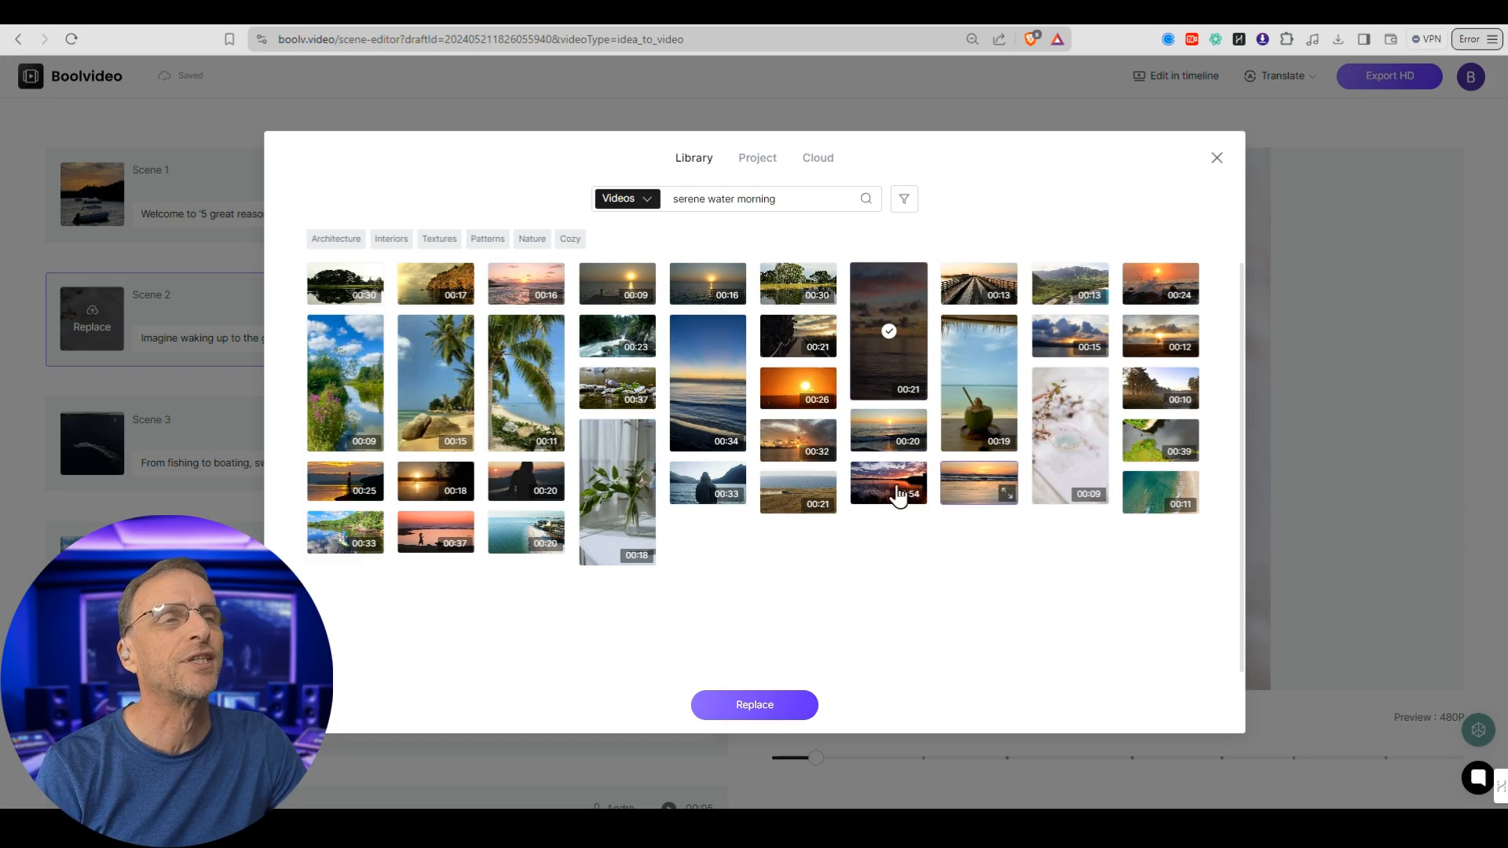
pyautogui.click(766, 711)
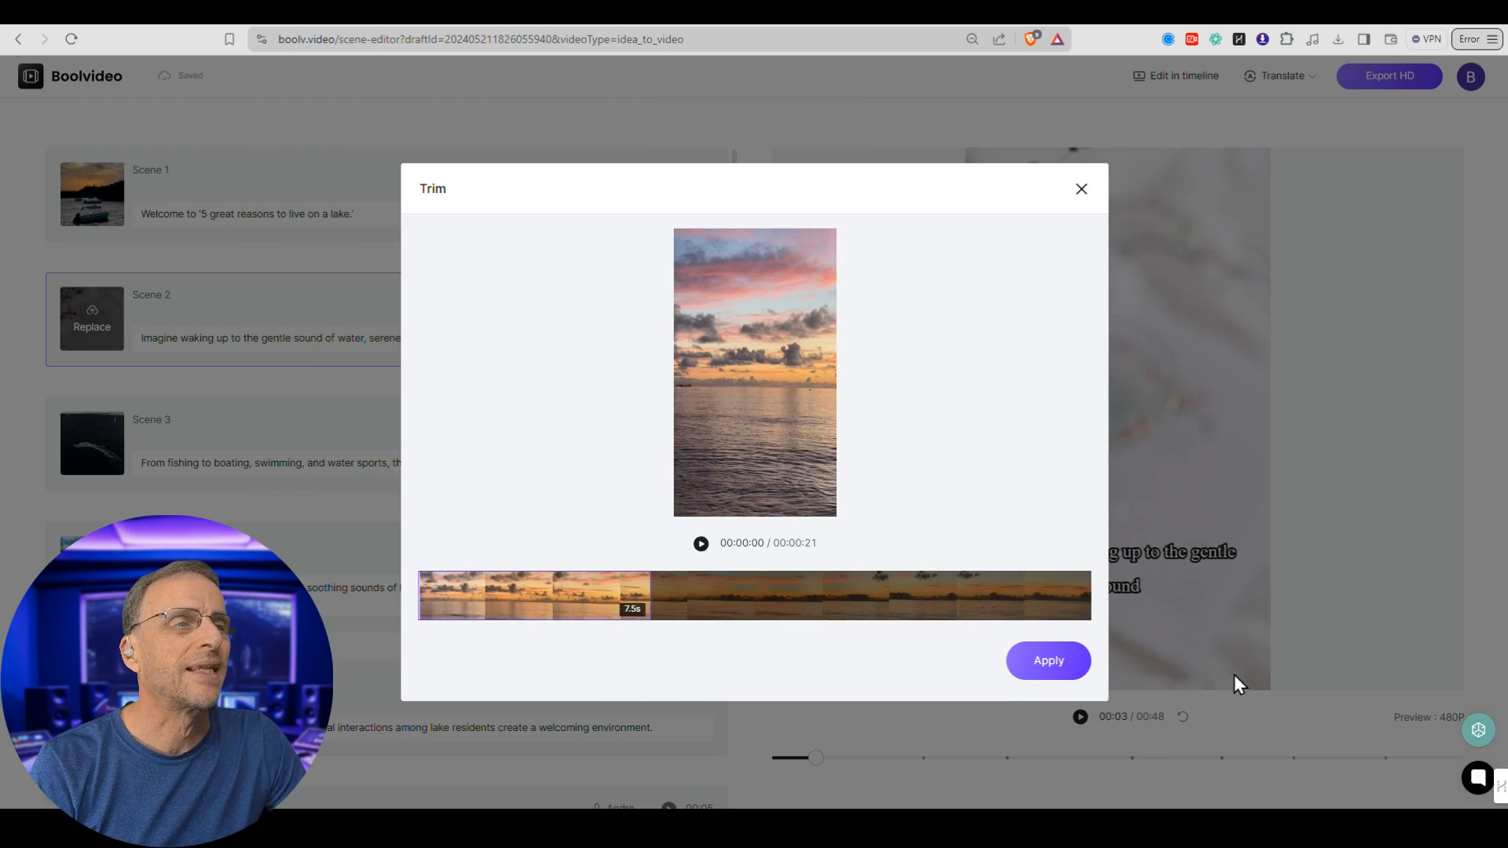
pyautogui.click(1045, 682)
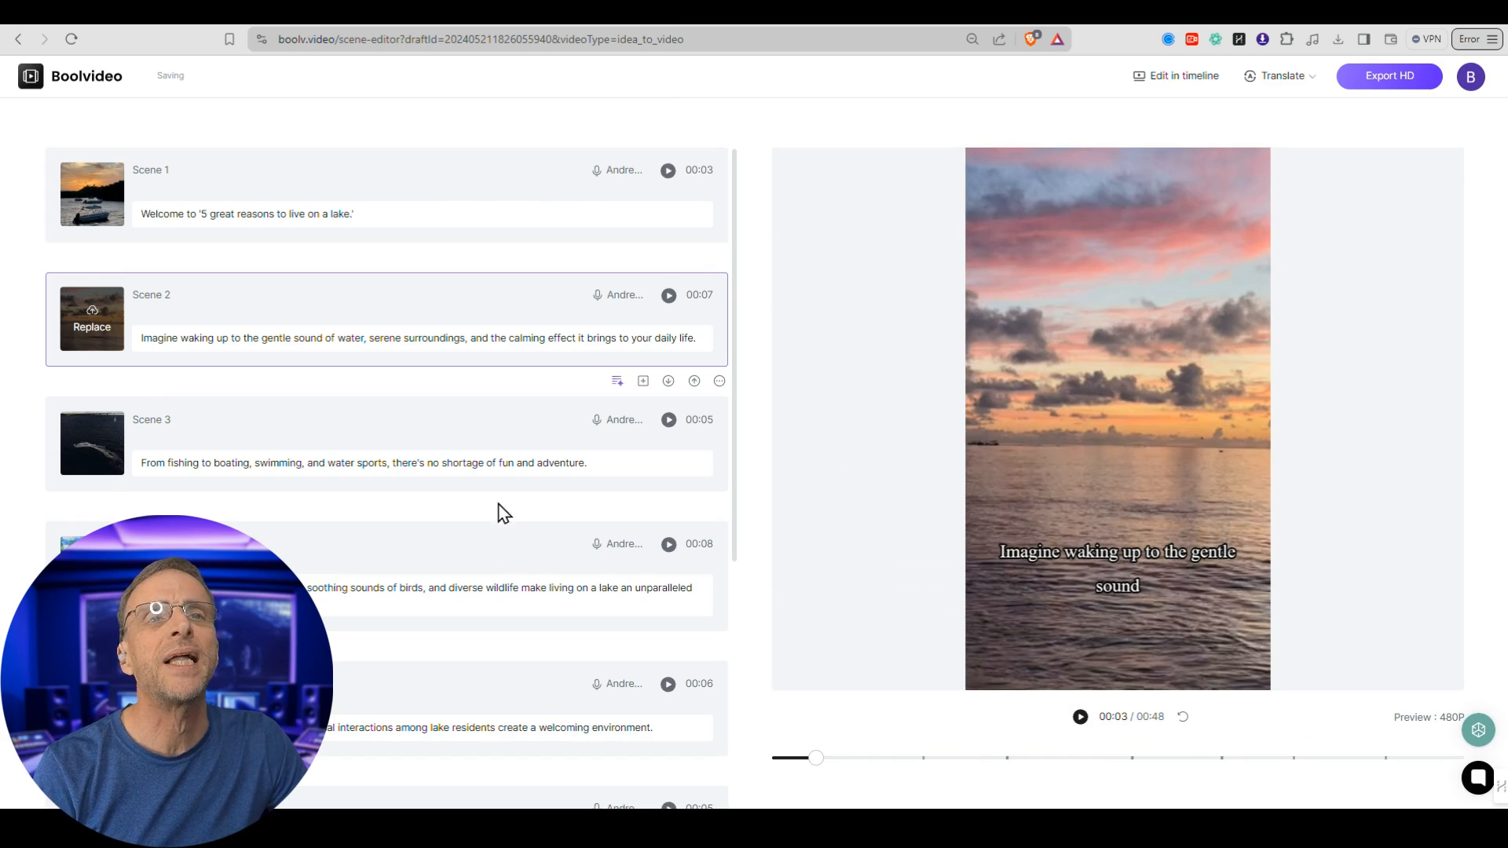
# Play the lake video from scene 2 into scene 3, and replay it from about 00:10 to the end.
pyautogui.click(1081, 718)
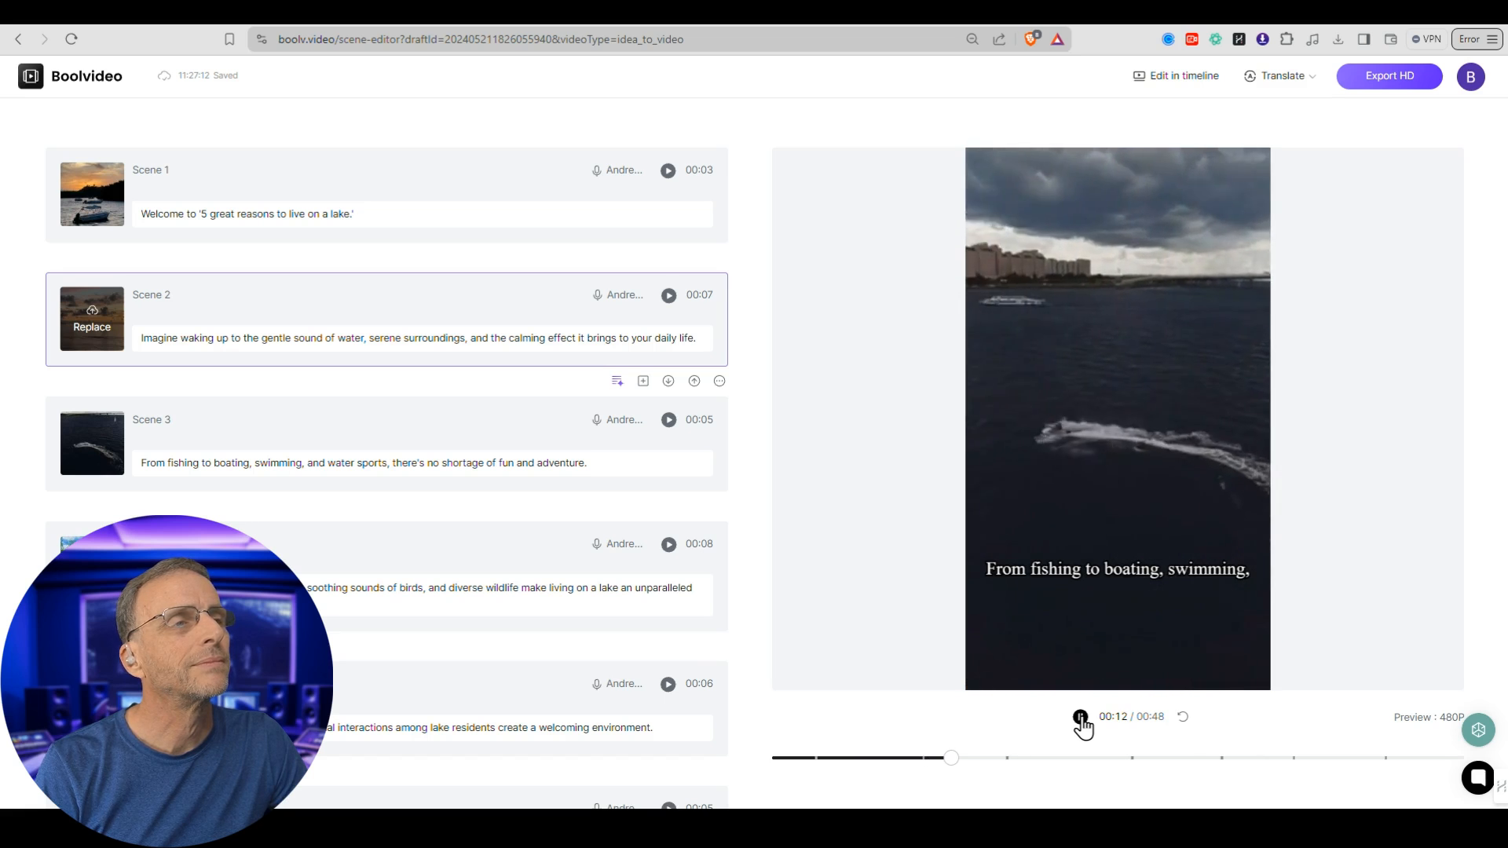
pyautogui.click(1081, 717)
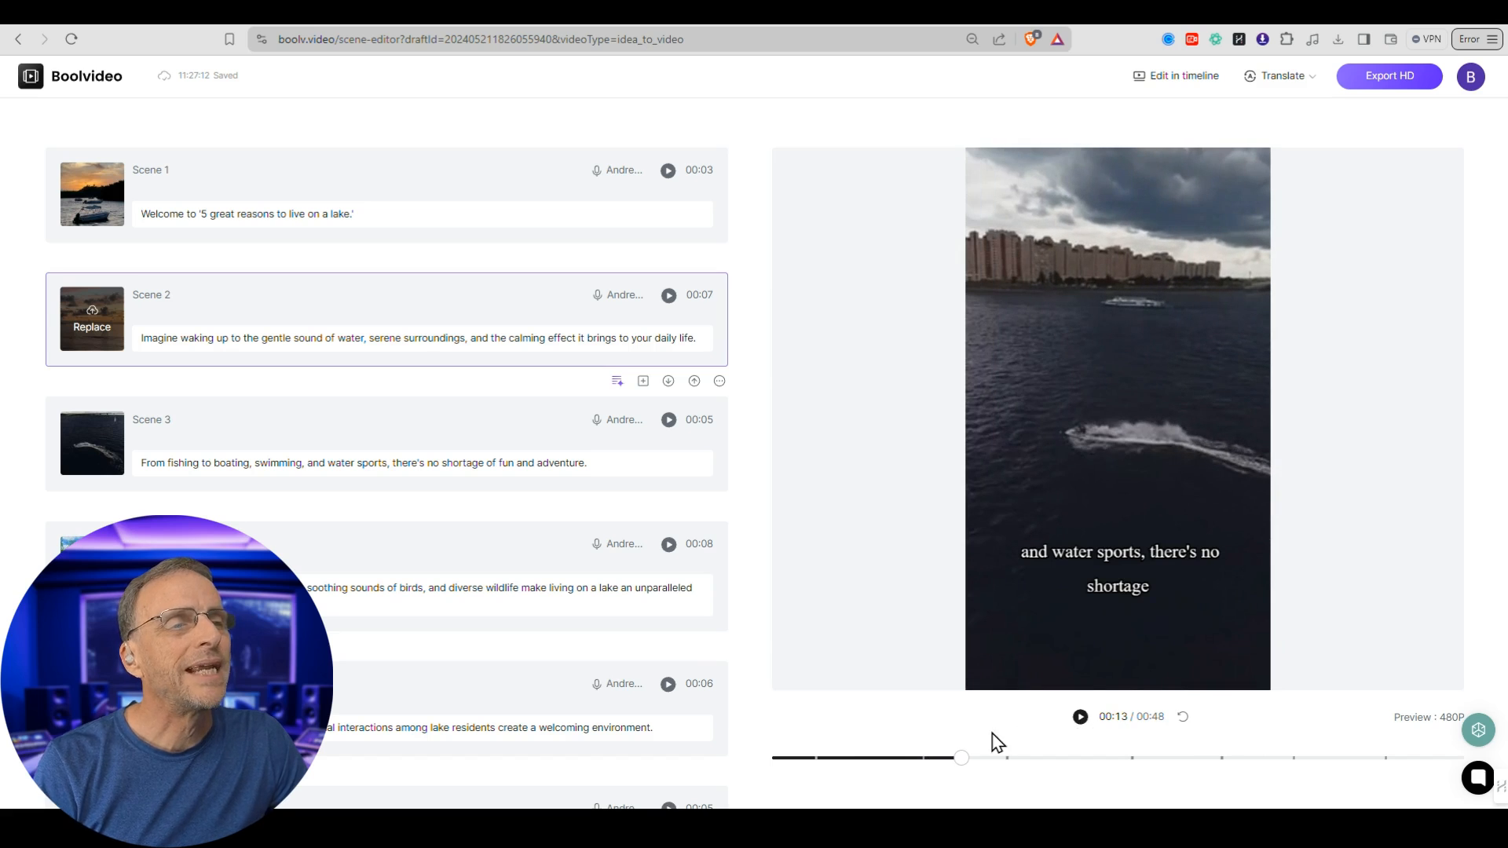
pyautogui.click(917, 759)
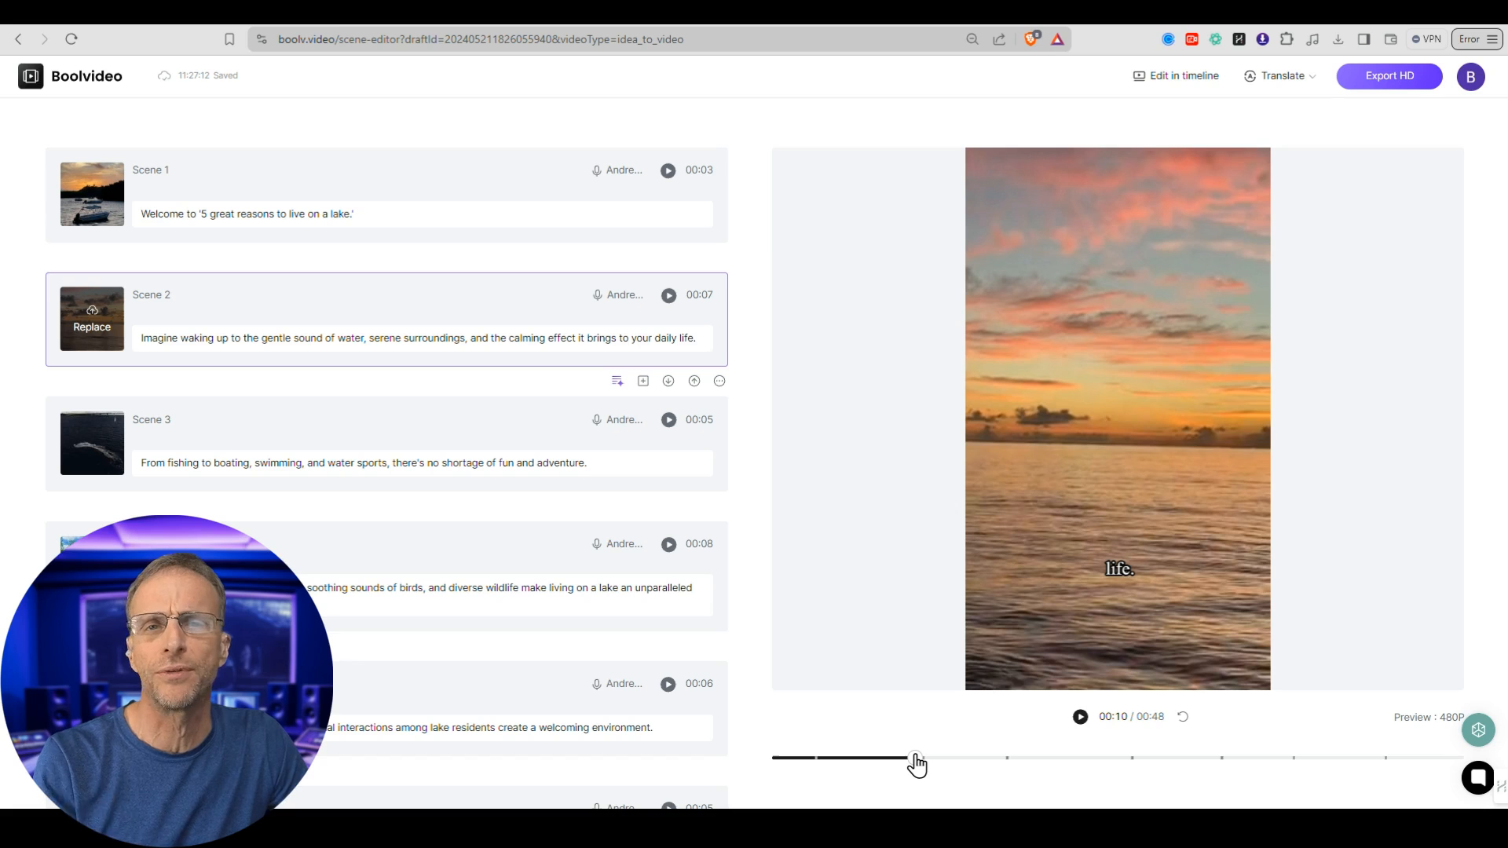
pyautogui.click(1080, 717)
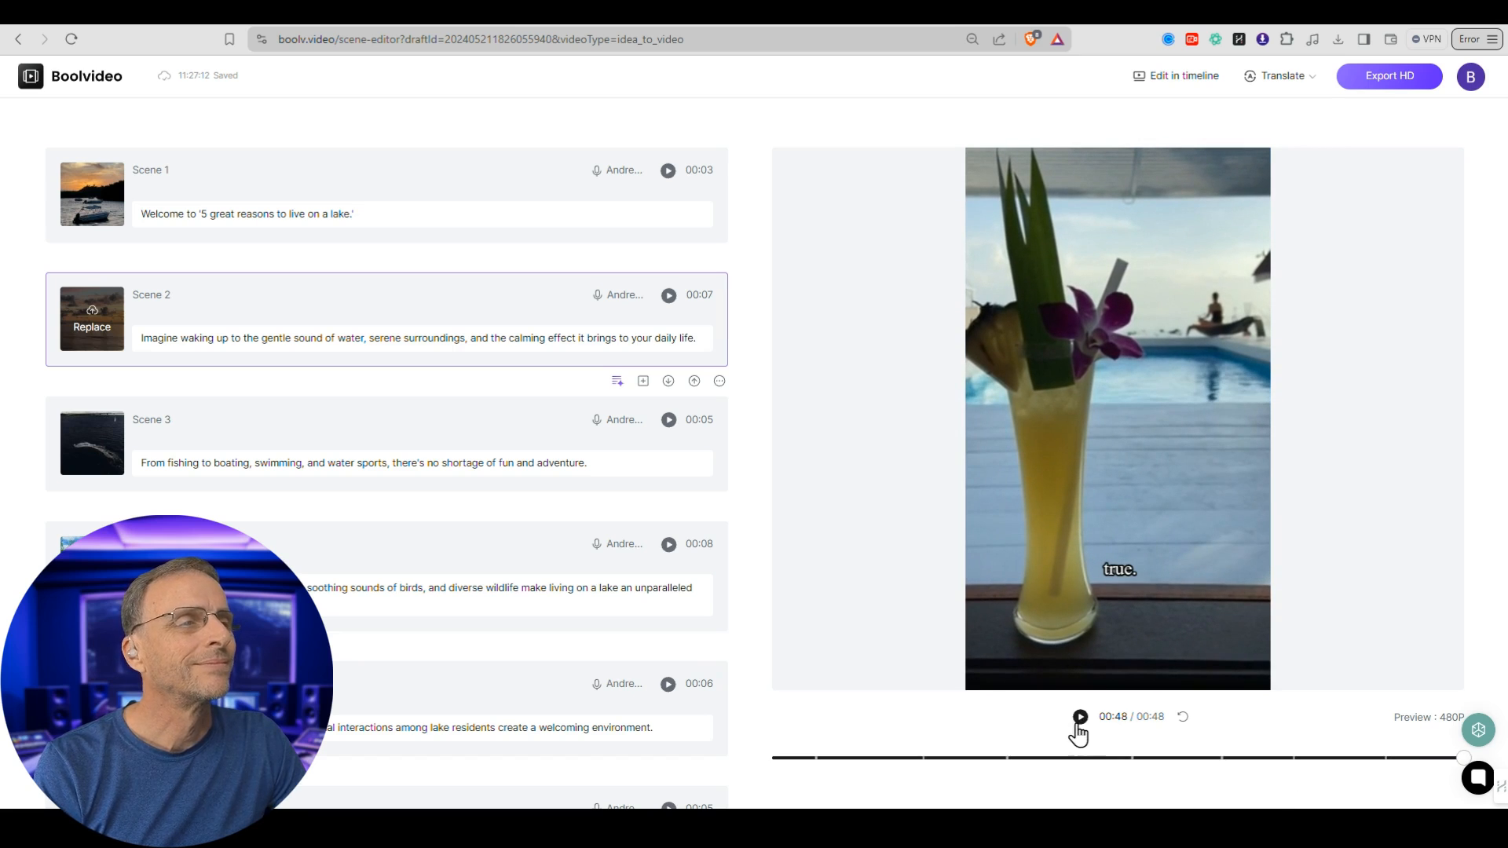
# Replace the last scene's footage with the library video of the woman in a white jacket at sea.
pyautogui.scroll(-6, 472, 673)
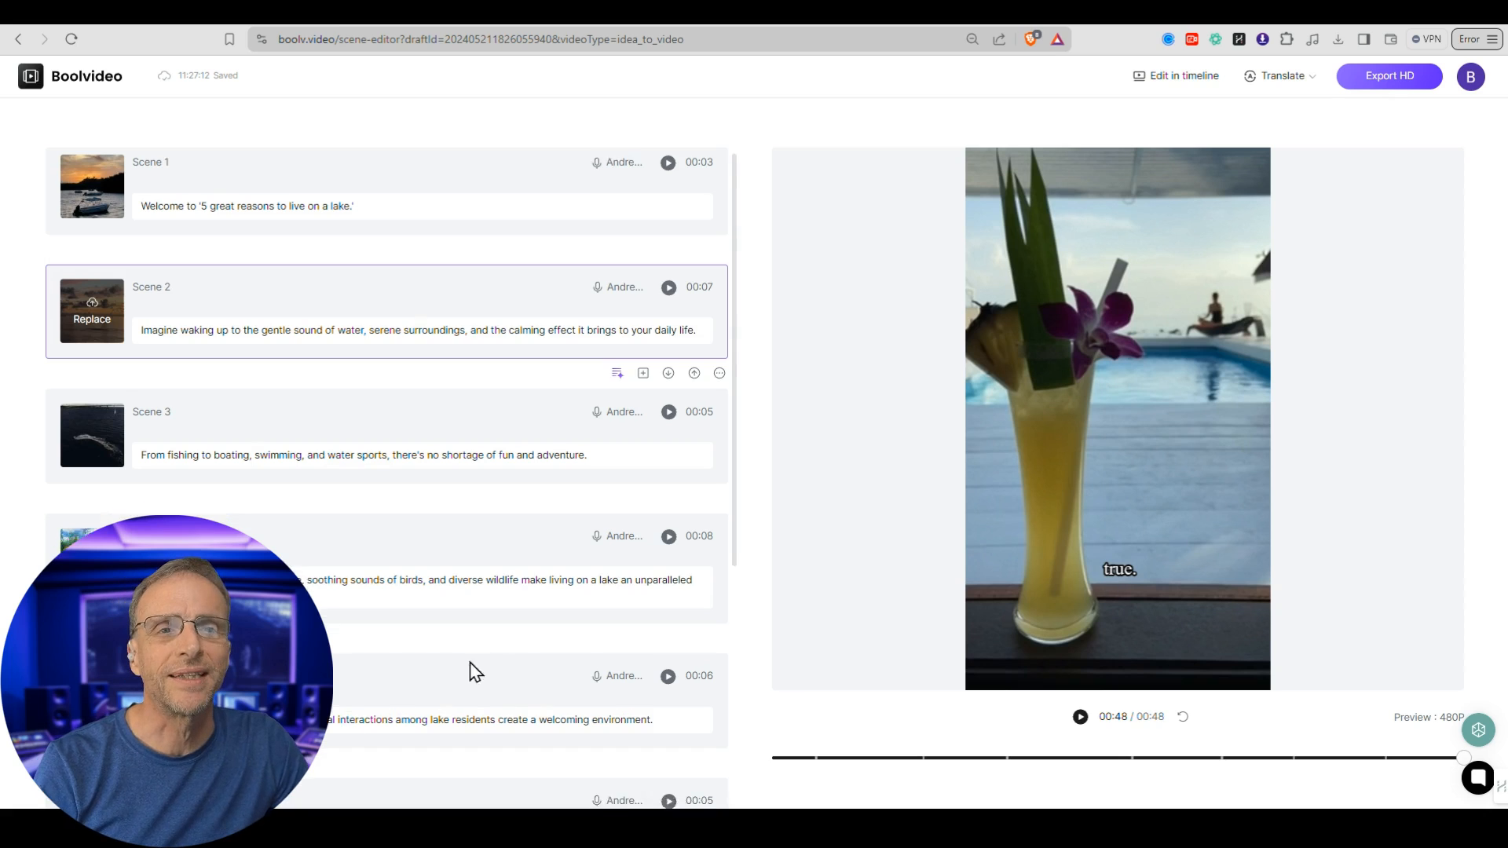
pyautogui.click(92, 576)
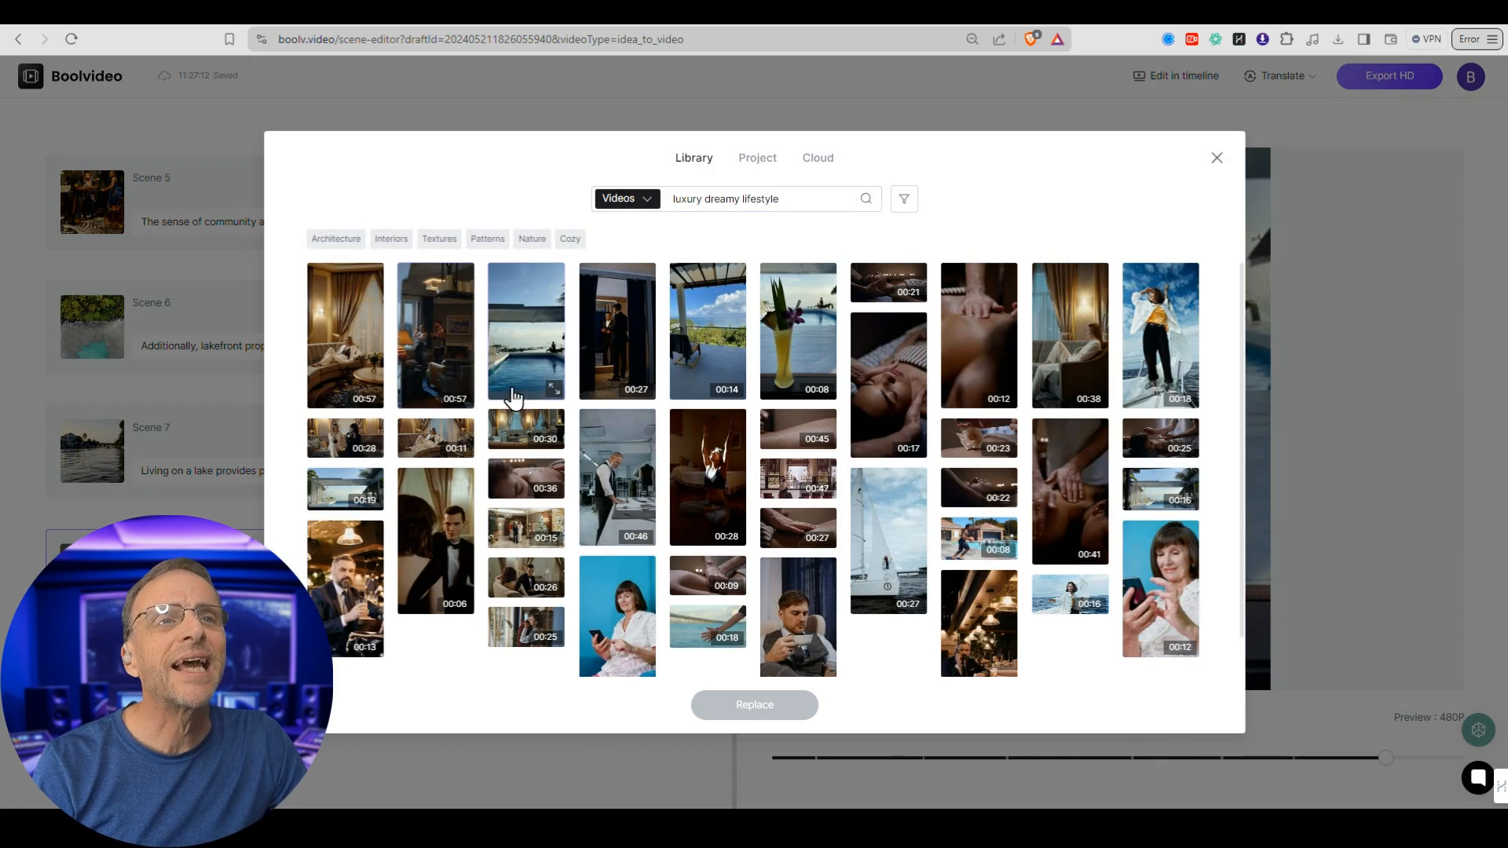
pyautogui.click(1061, 603)
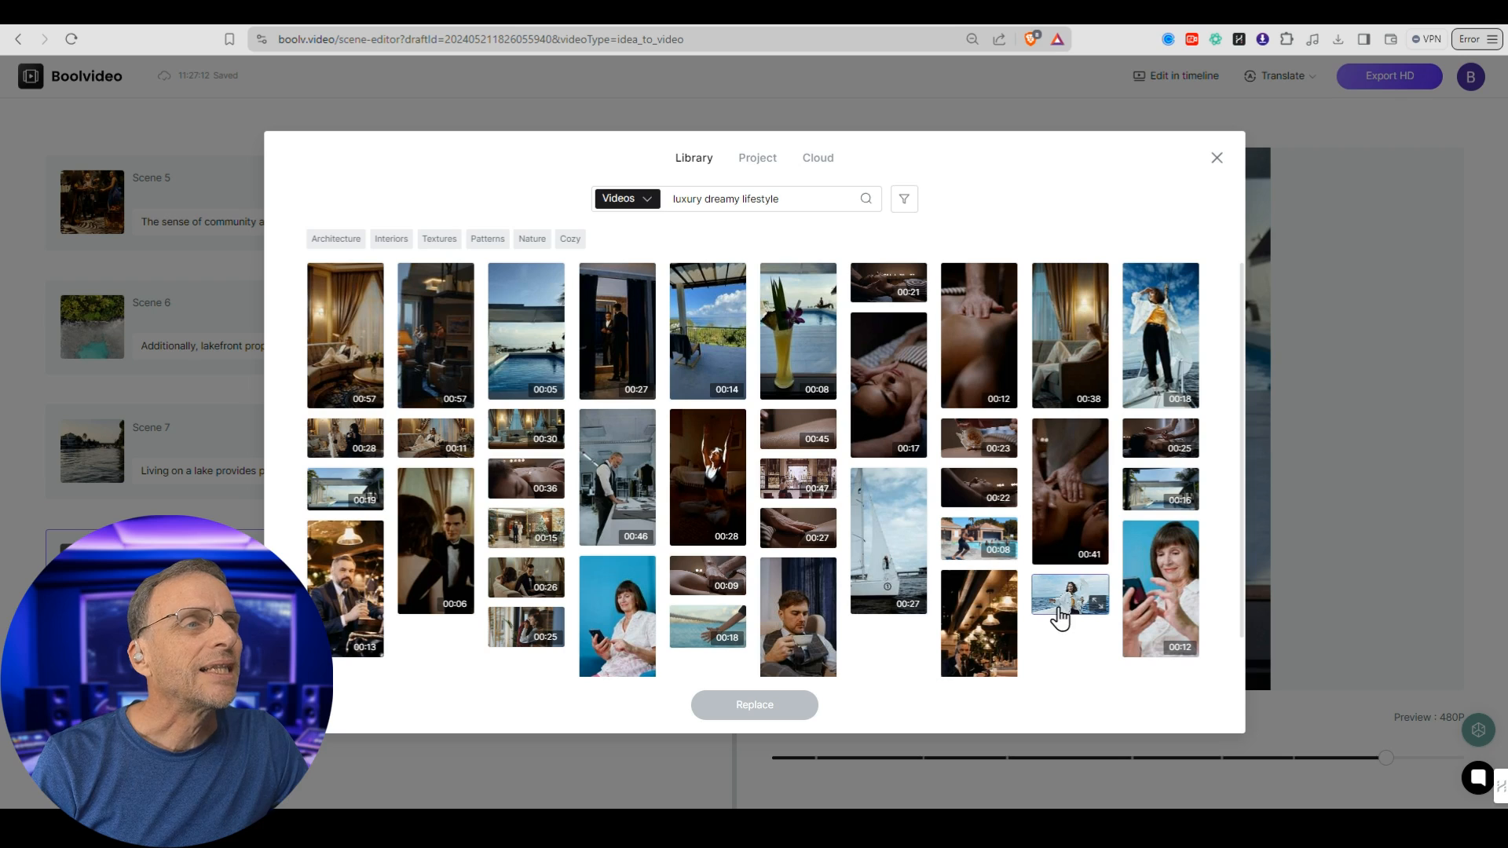
pyautogui.click(805, 707)
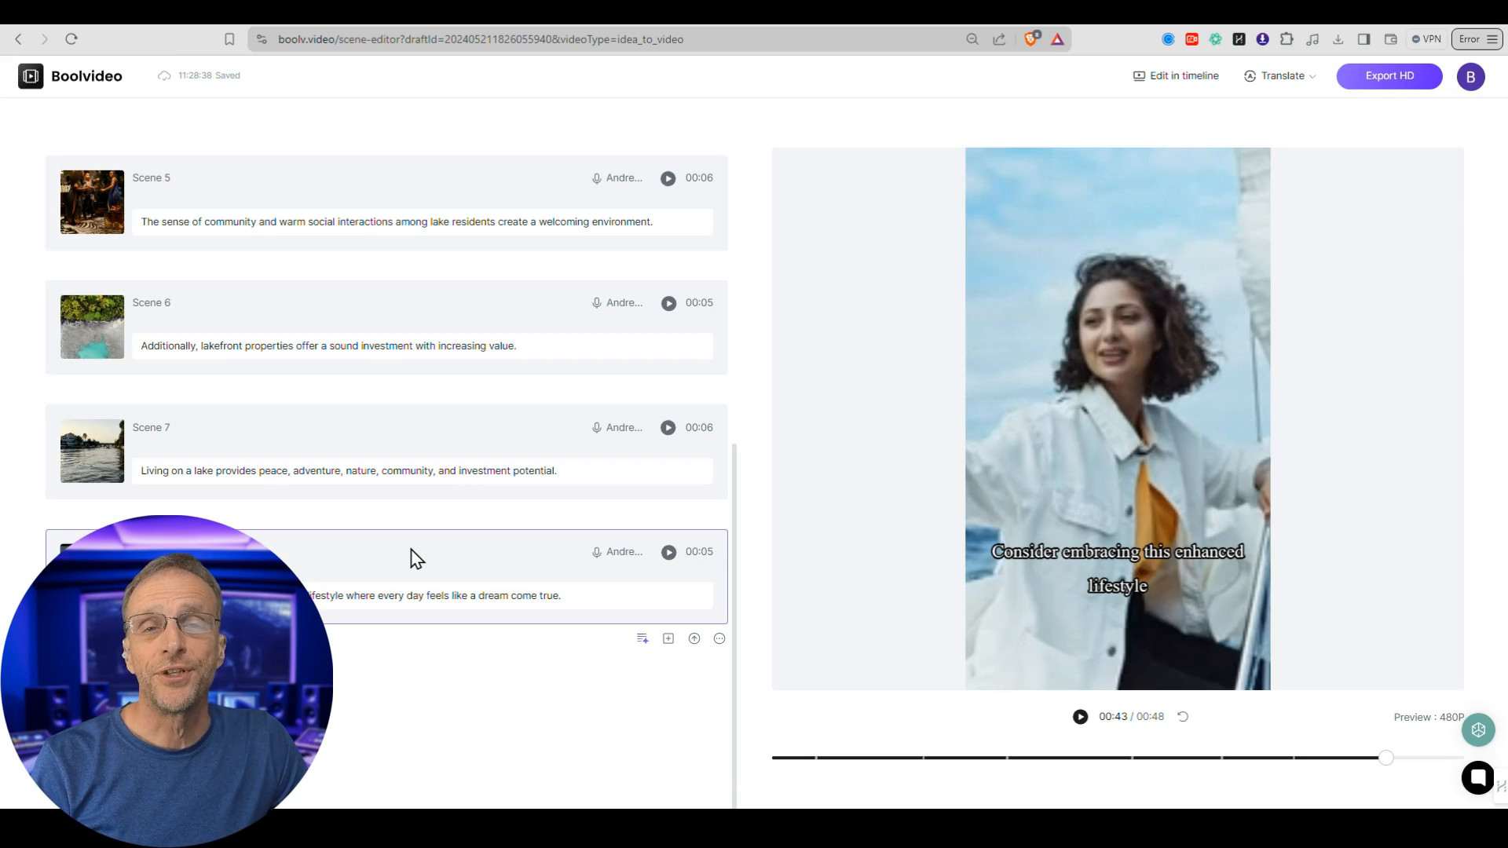
# Put the title in scene 1's text in double quotes so it reads: Welcome to "5 great reasons to live on a lake.".
pyautogui.scroll(6, 464, 541)
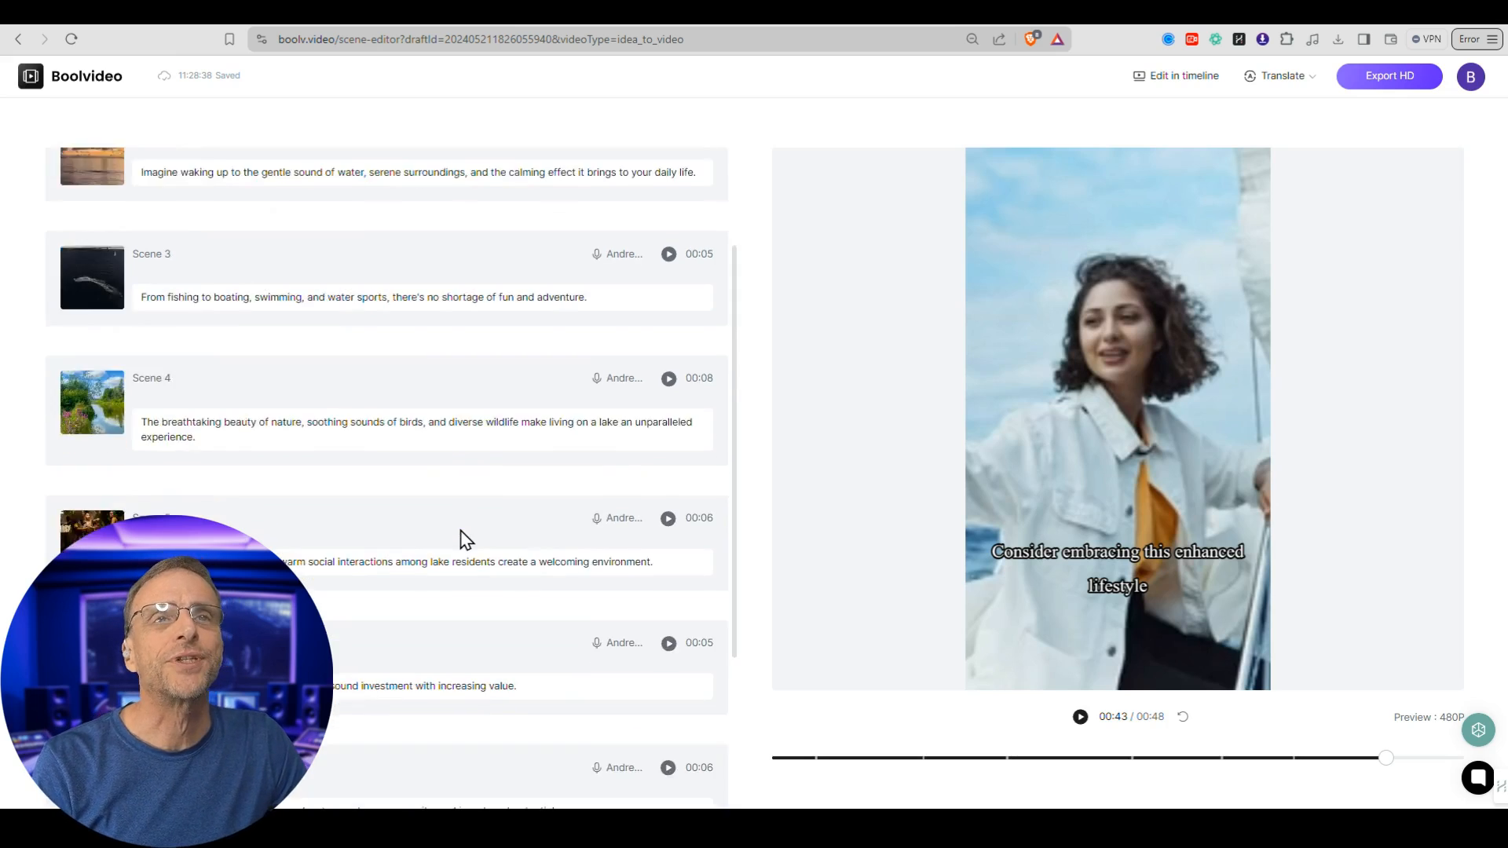
pyautogui.click(229, 236)
pyautogui.write("'")
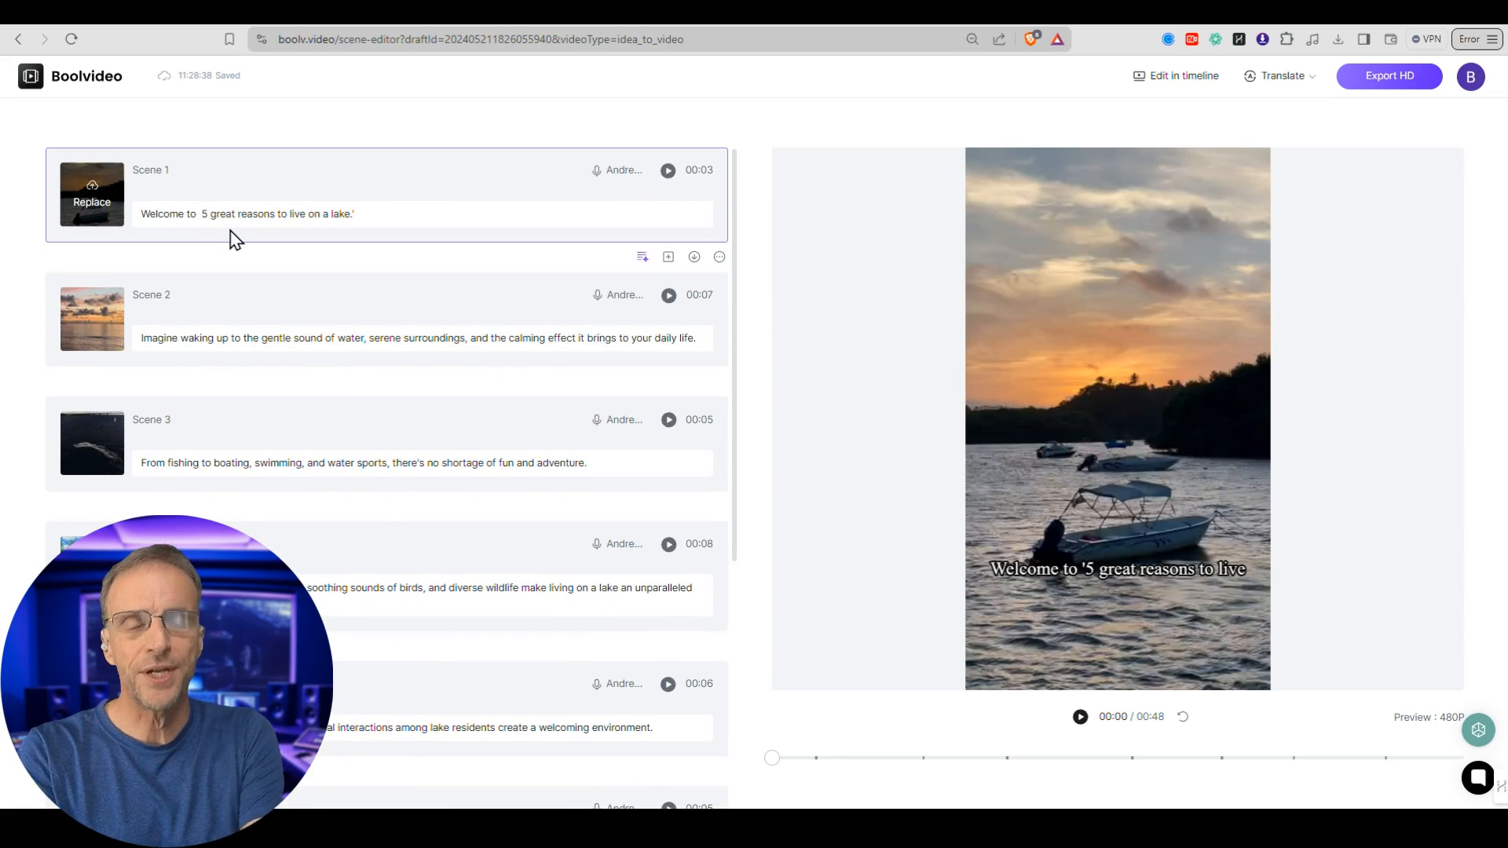
pyautogui.click(356, 213)
pyautogui.write('."')
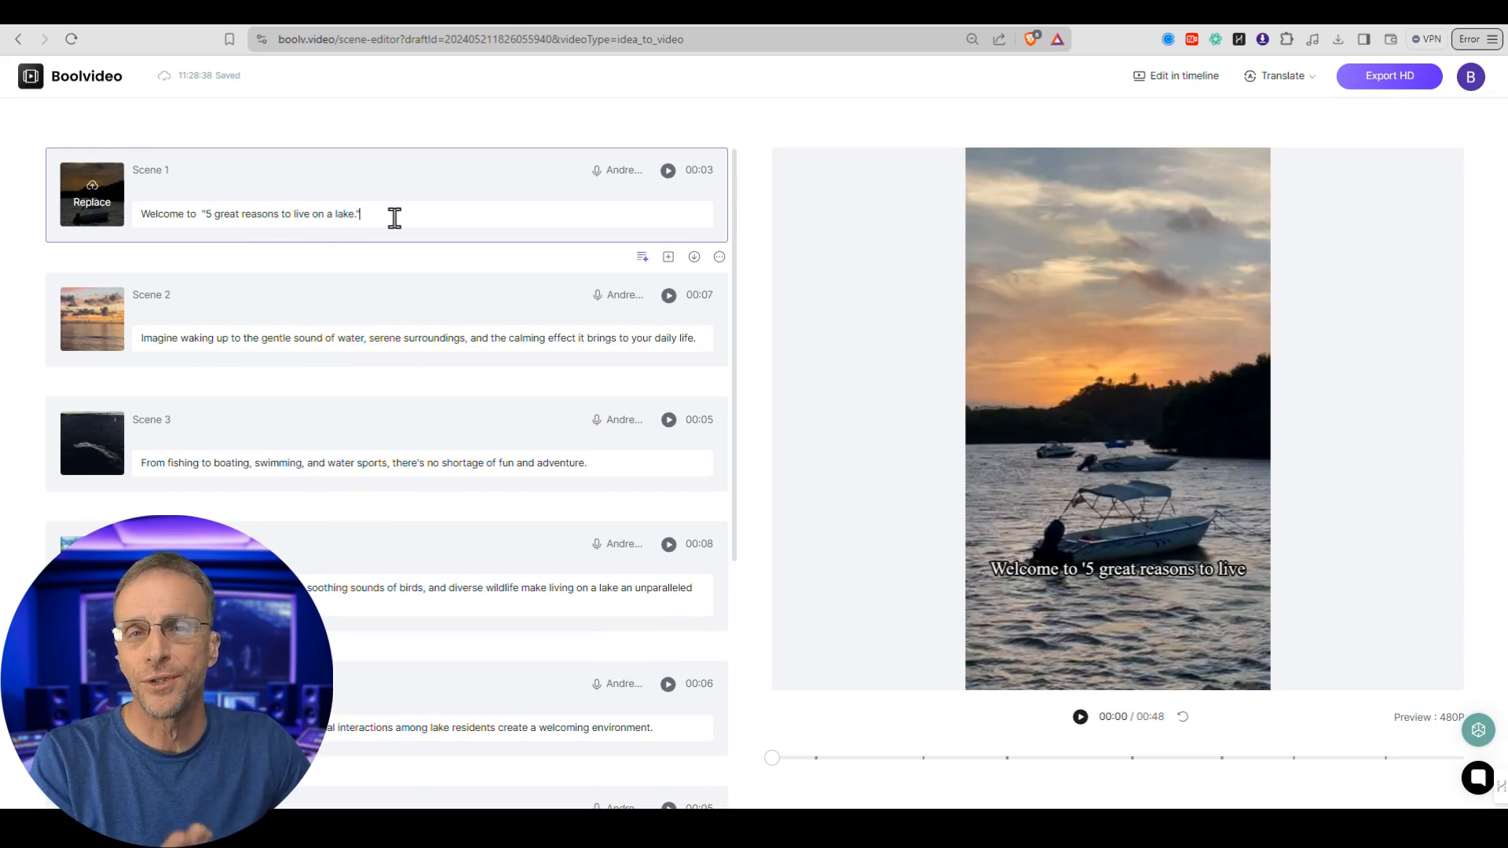
pyautogui.scroll(-3, 633, 522)
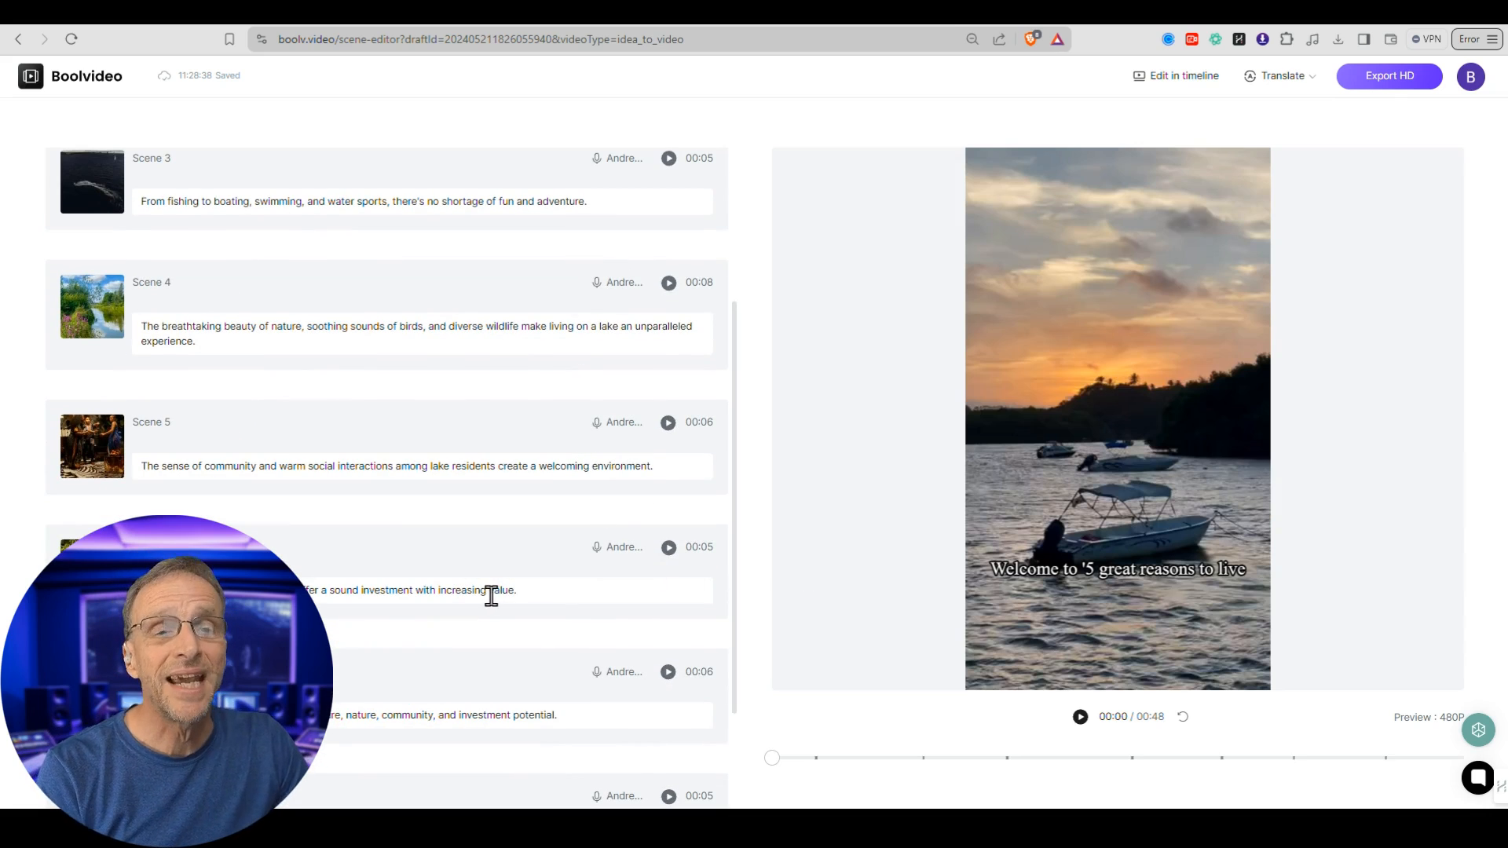
pyautogui.scroll(-3, 491, 595)
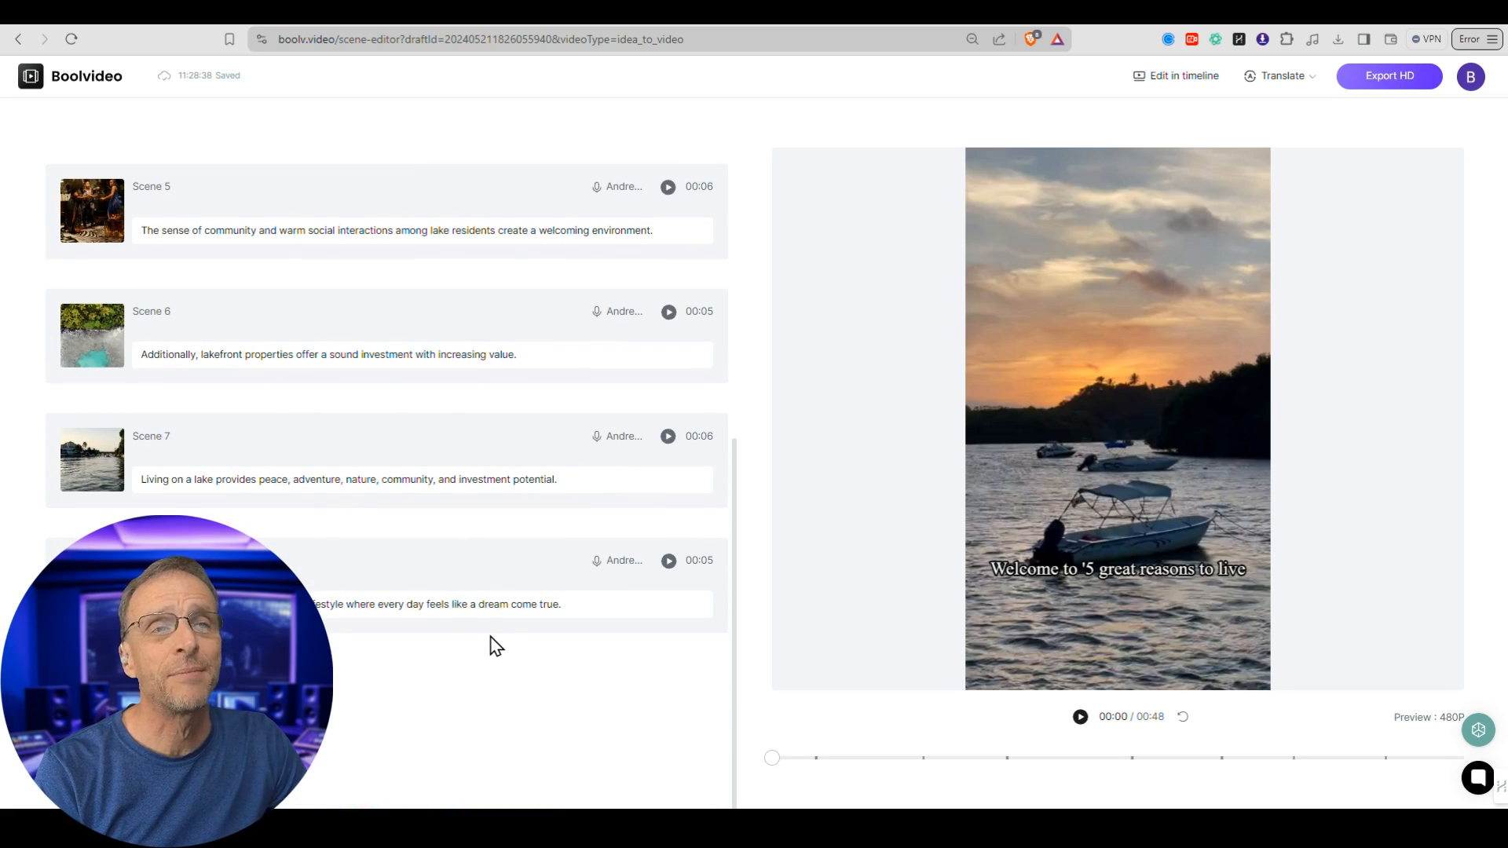
pyautogui.scroll(6, 496, 646)
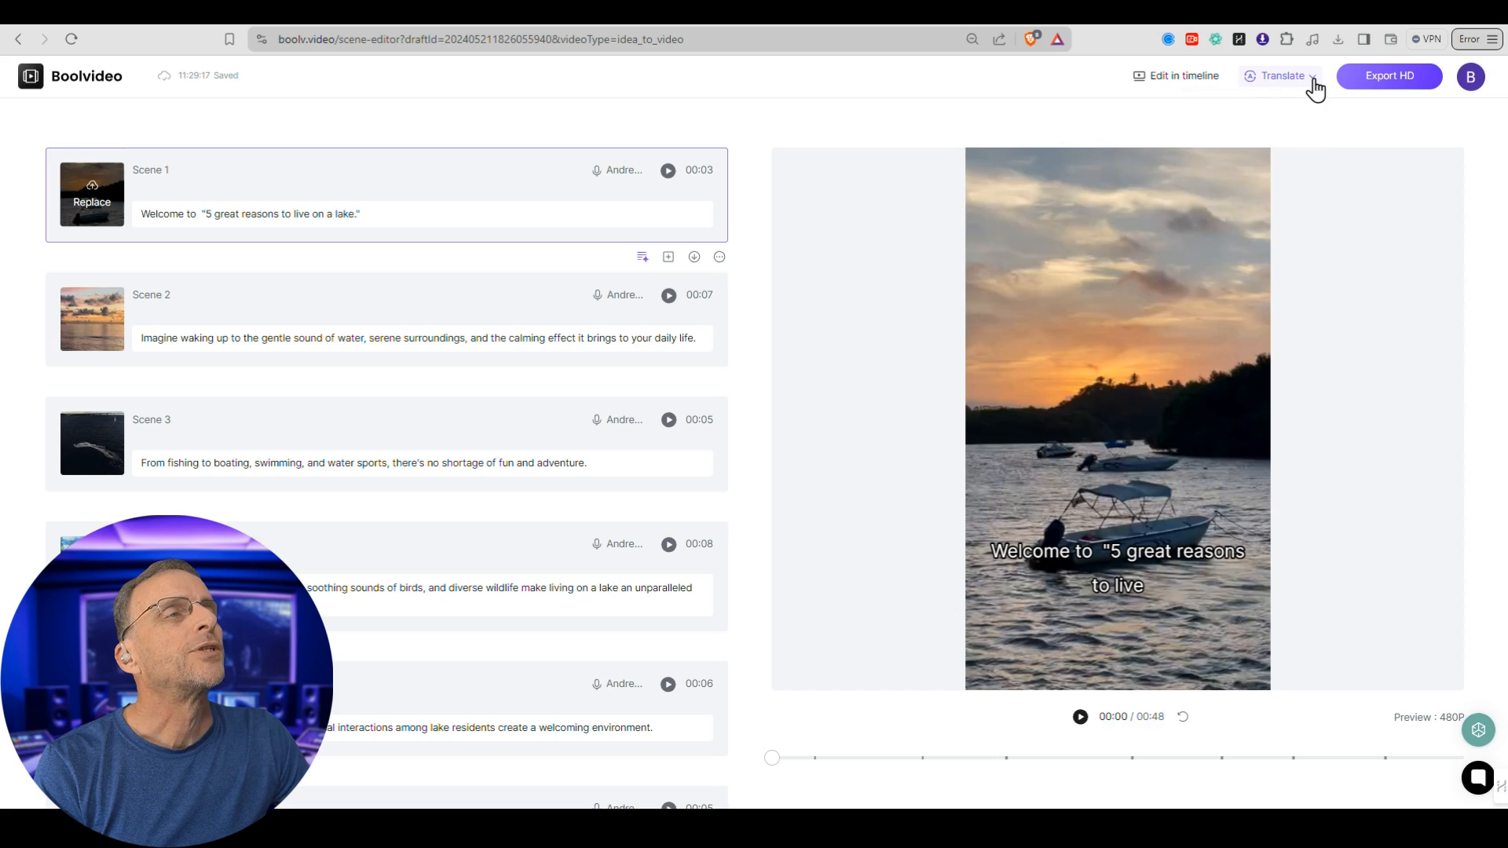
# Translate the lake video into Japanese and play its opening seconds.
pyautogui.click(1307, 81)
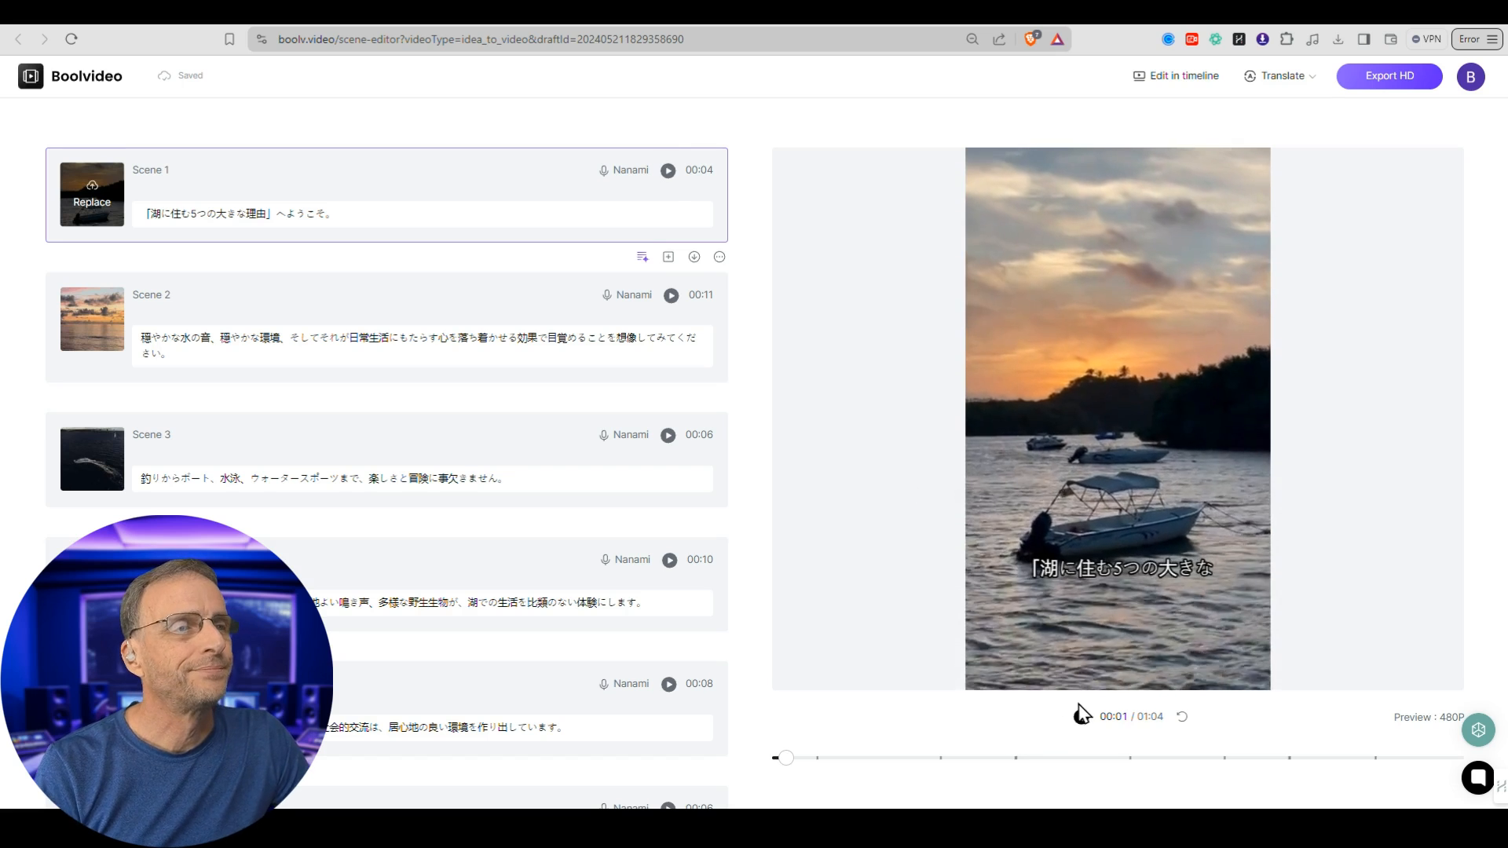
pyautogui.click(1080, 721)
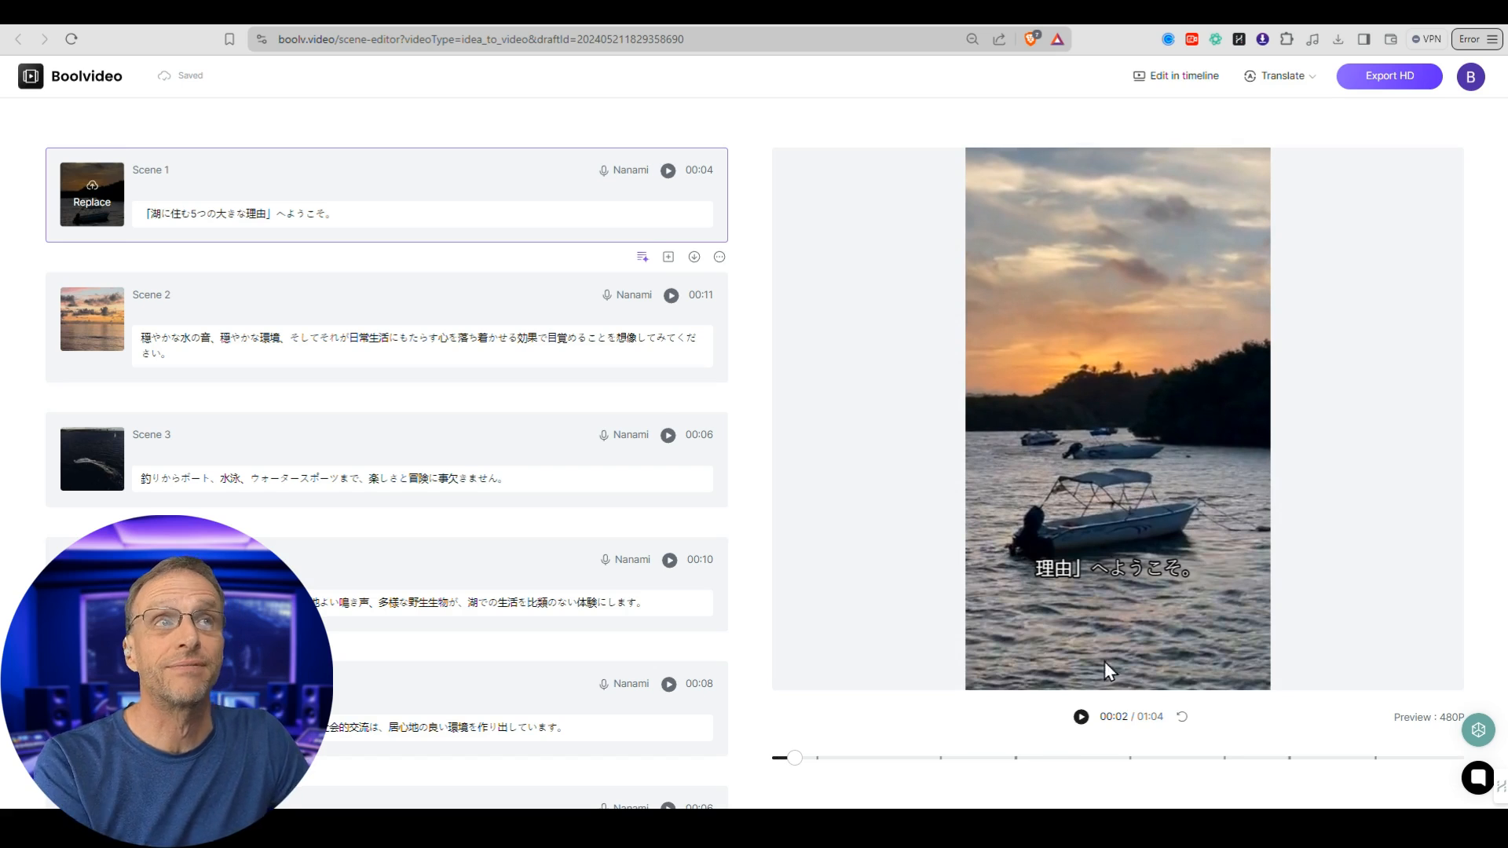
# Translate the video into French and preview scene 1 with the French narration.
pyautogui.click(1311, 82)
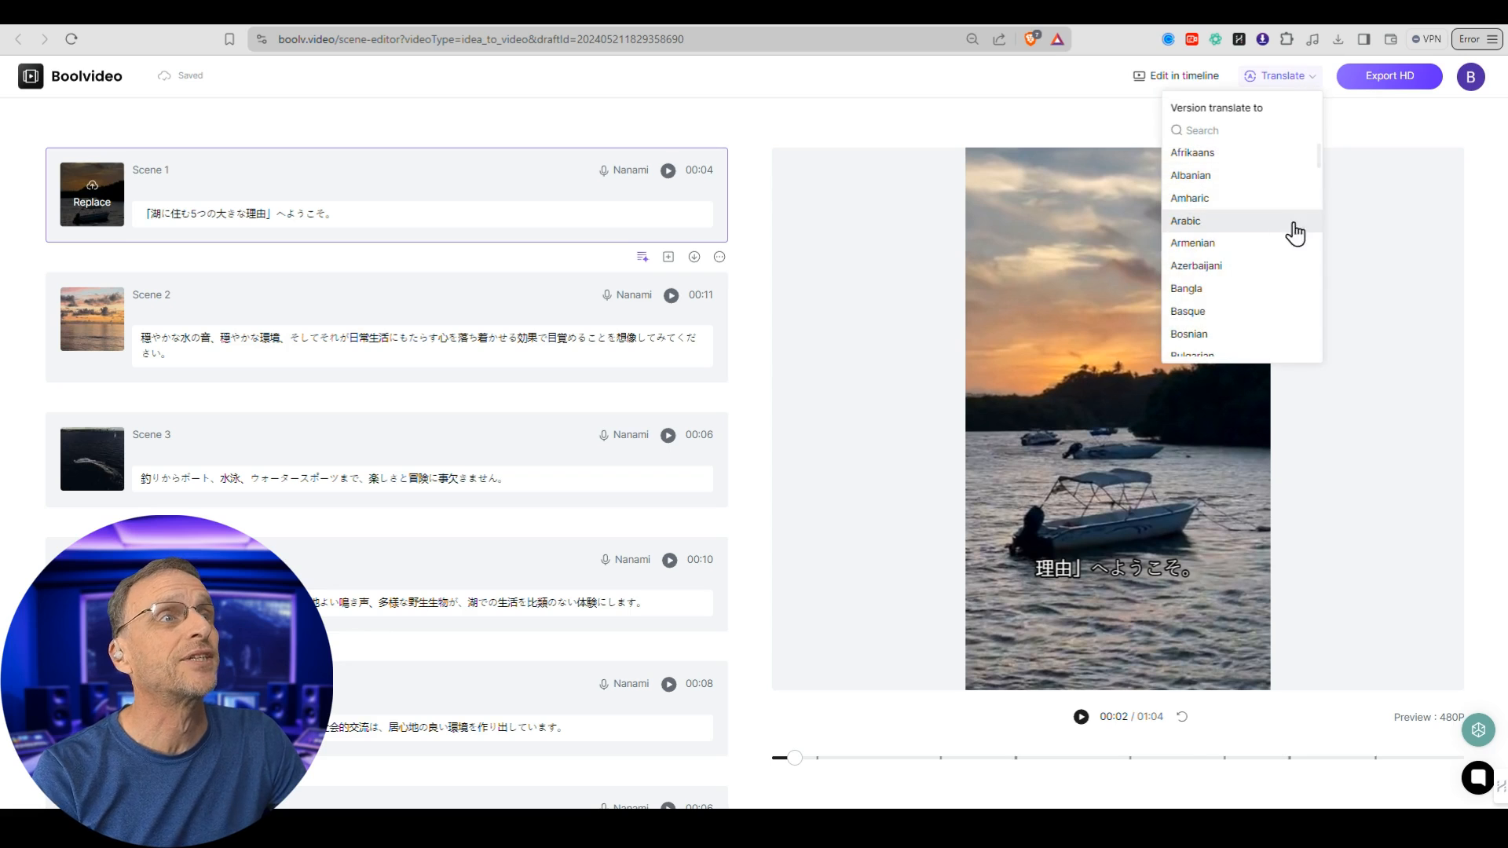
pyautogui.click(1241, 255)
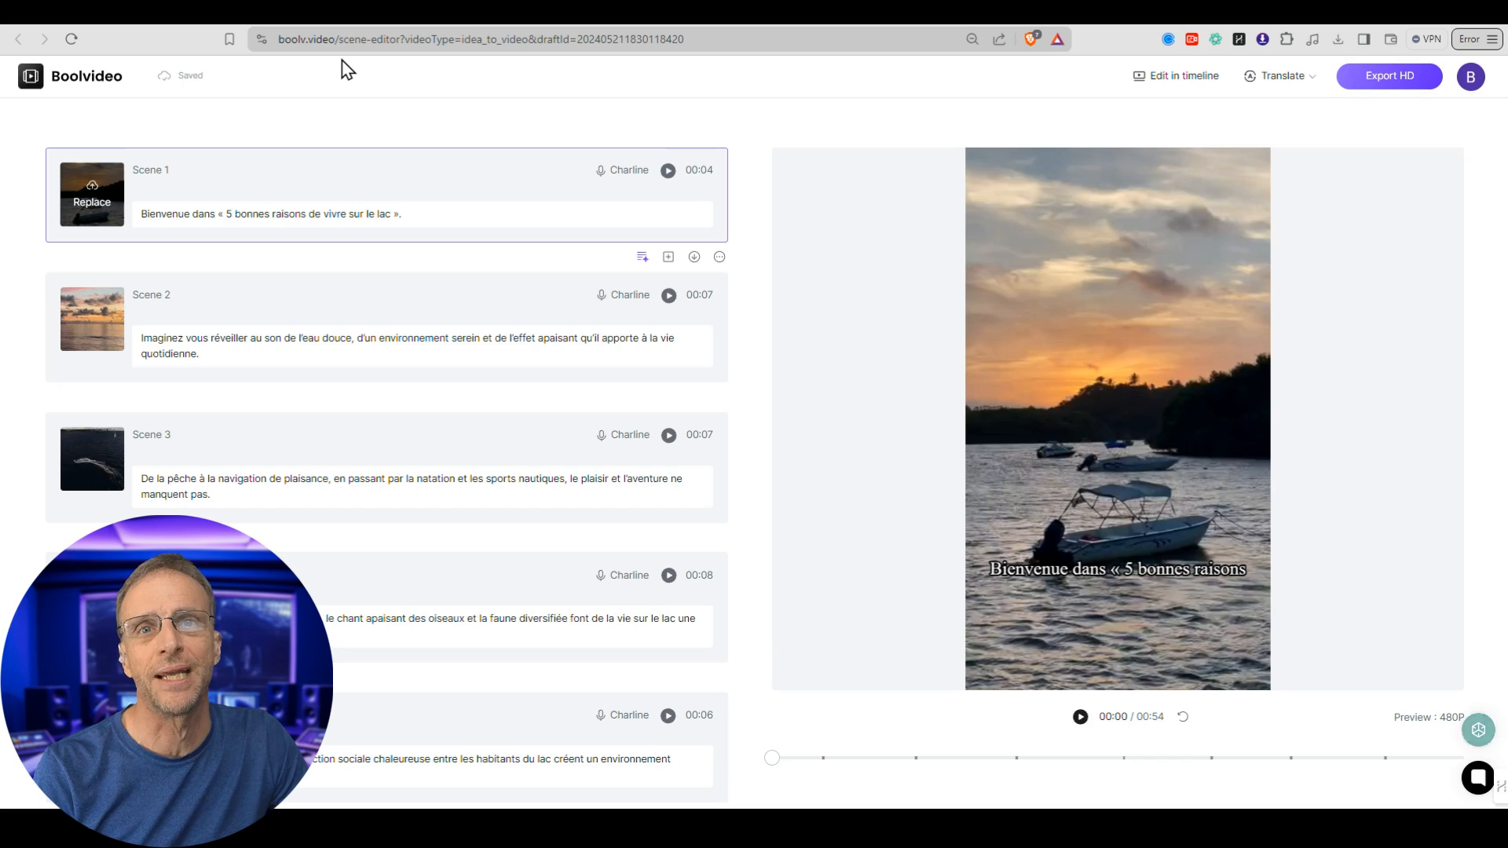
pyautogui.click(1081, 717)
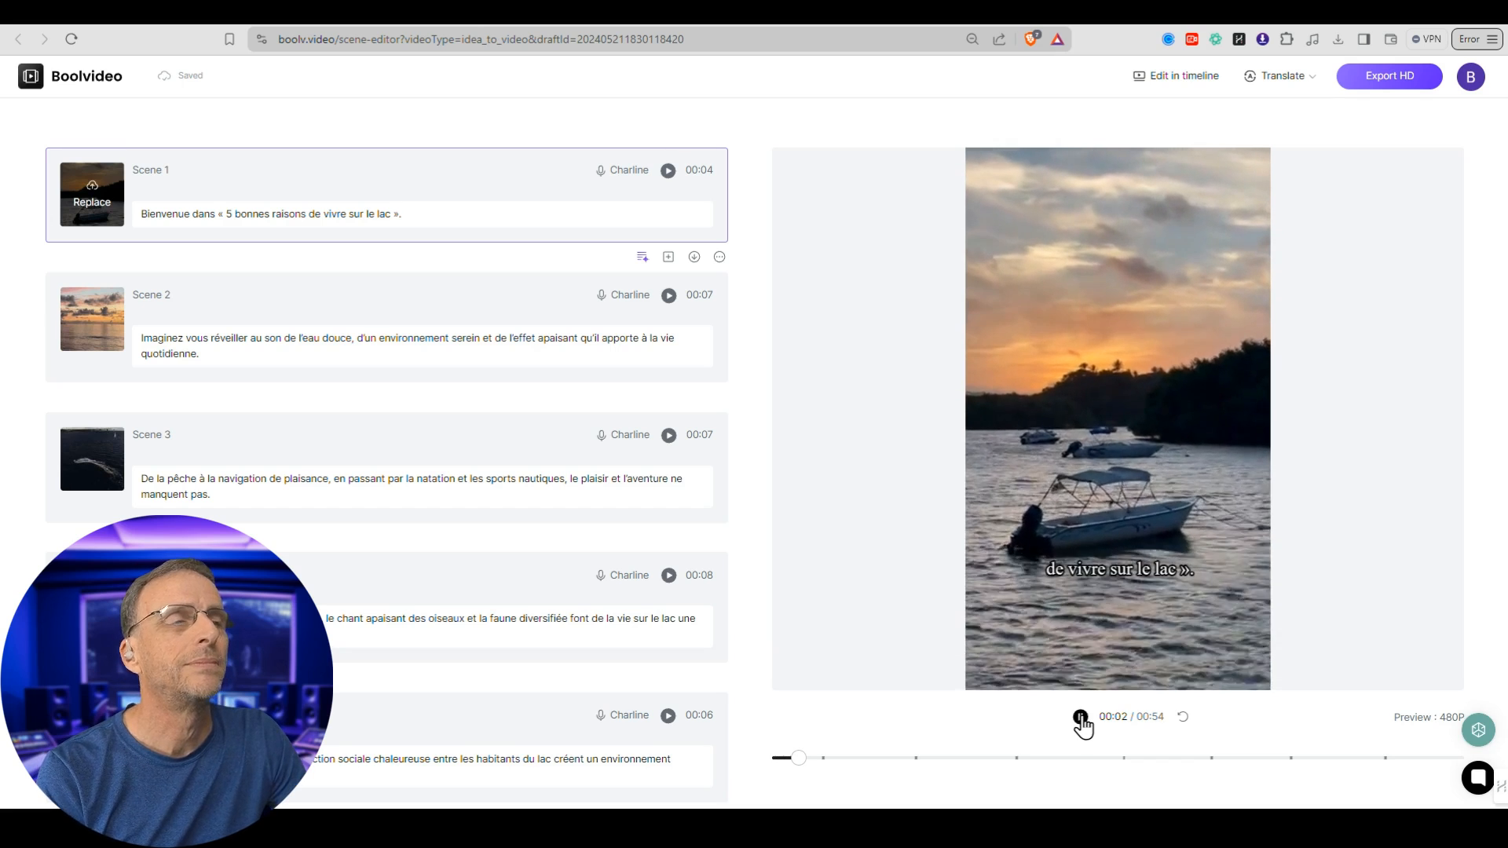
pyautogui.click(1081, 716)
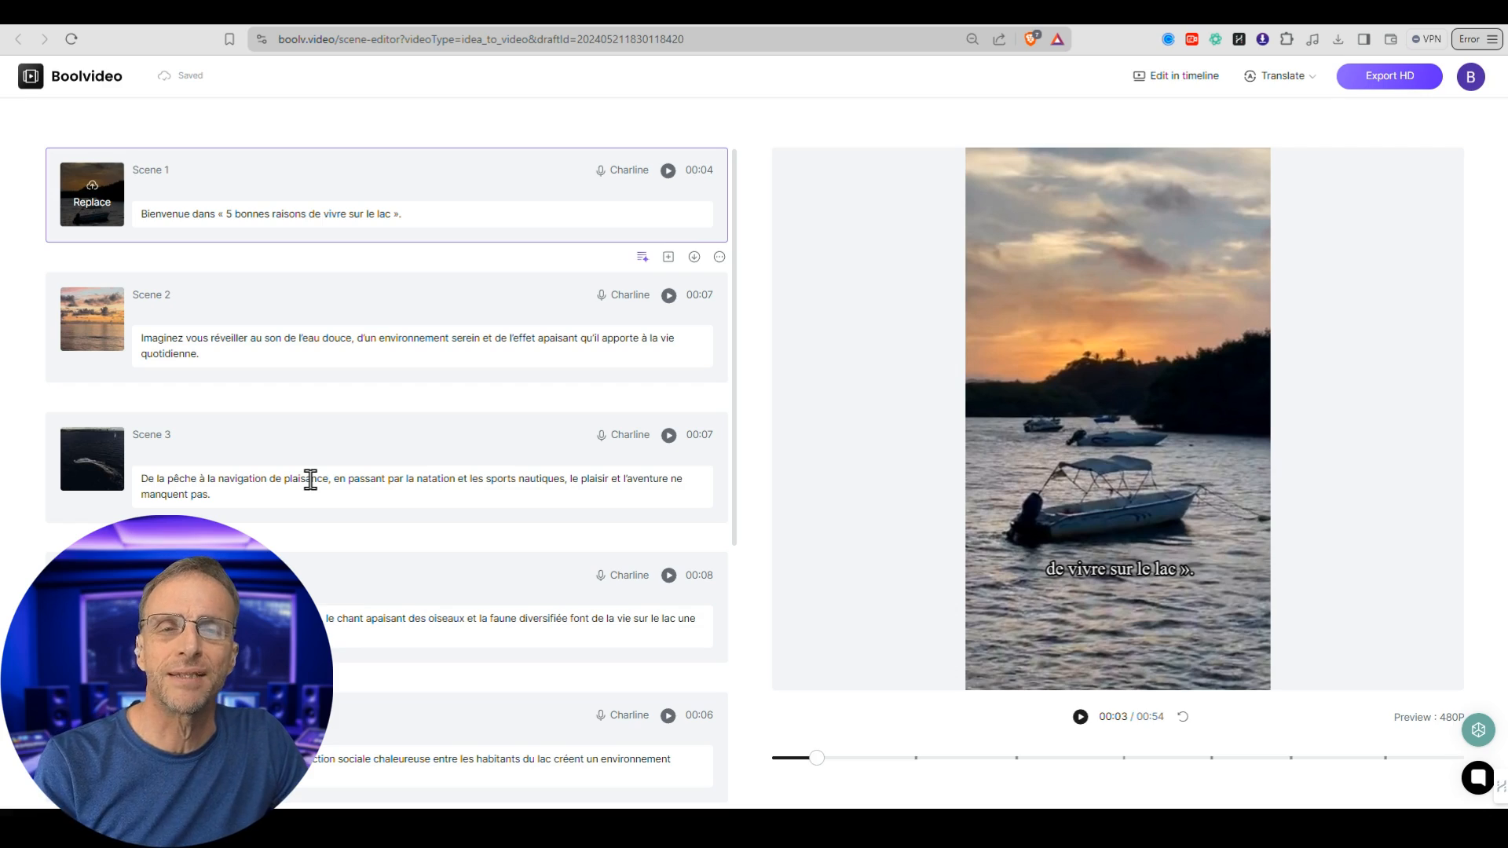
# Start a Script to Video project and paste in the five lake-living reasons copied from the ChatGPT answer as its script.
pyautogui.click(31, 76)
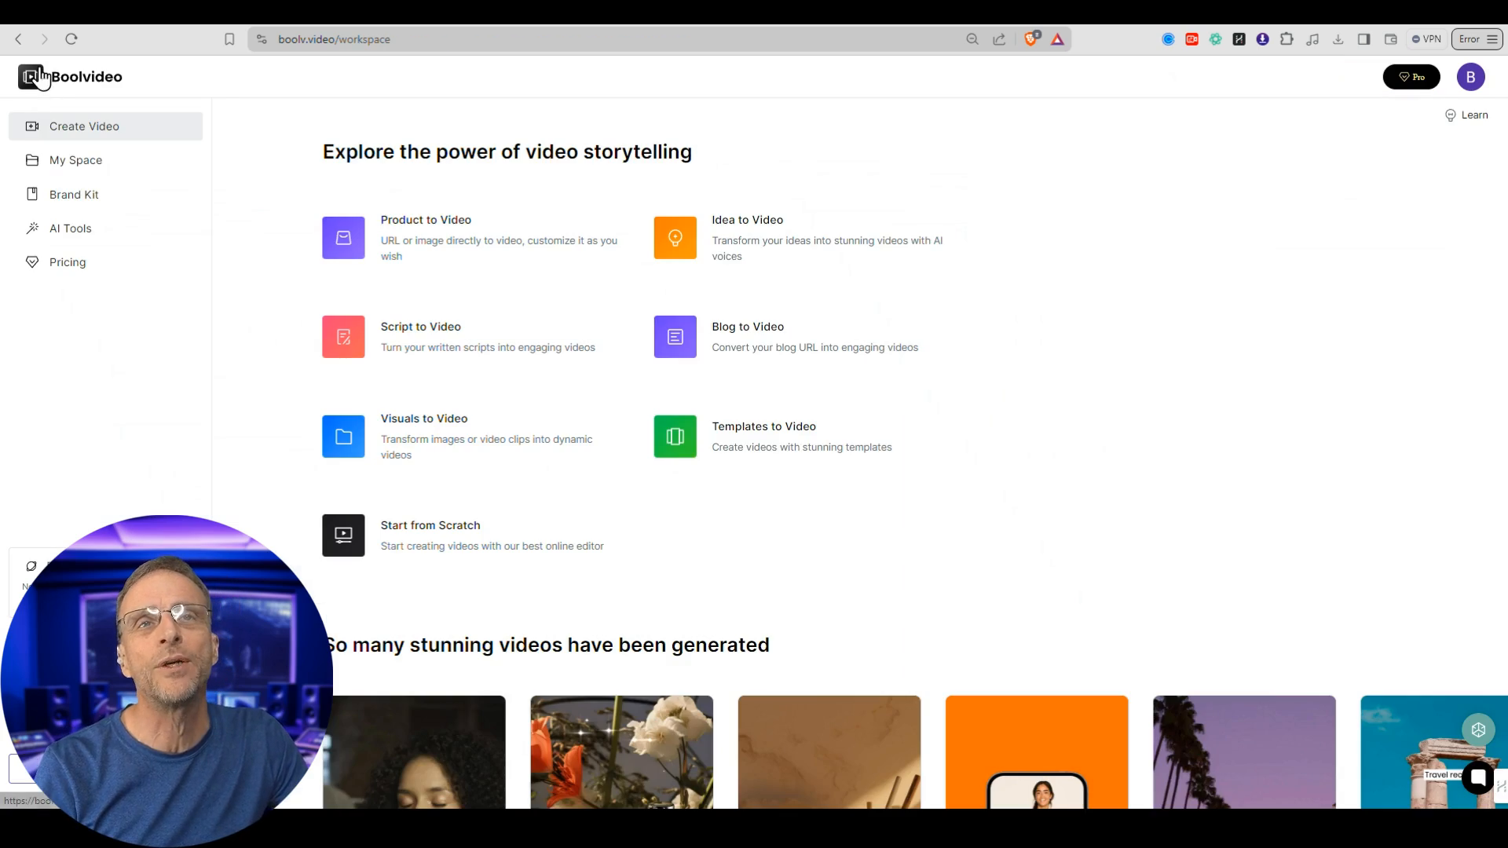
pyautogui.click(432, 347)
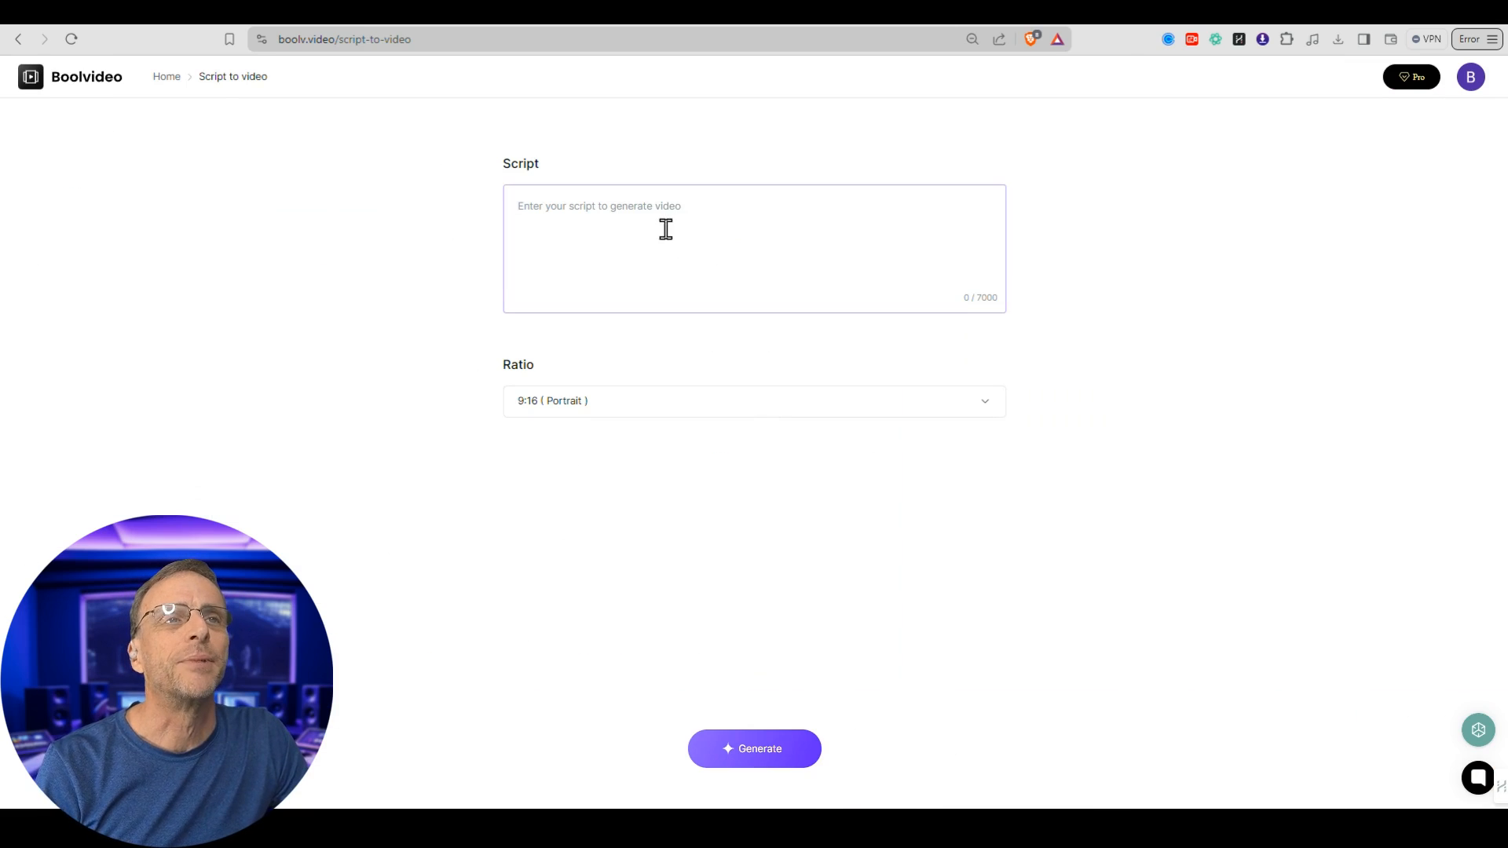
pyautogui.click(152, 24)
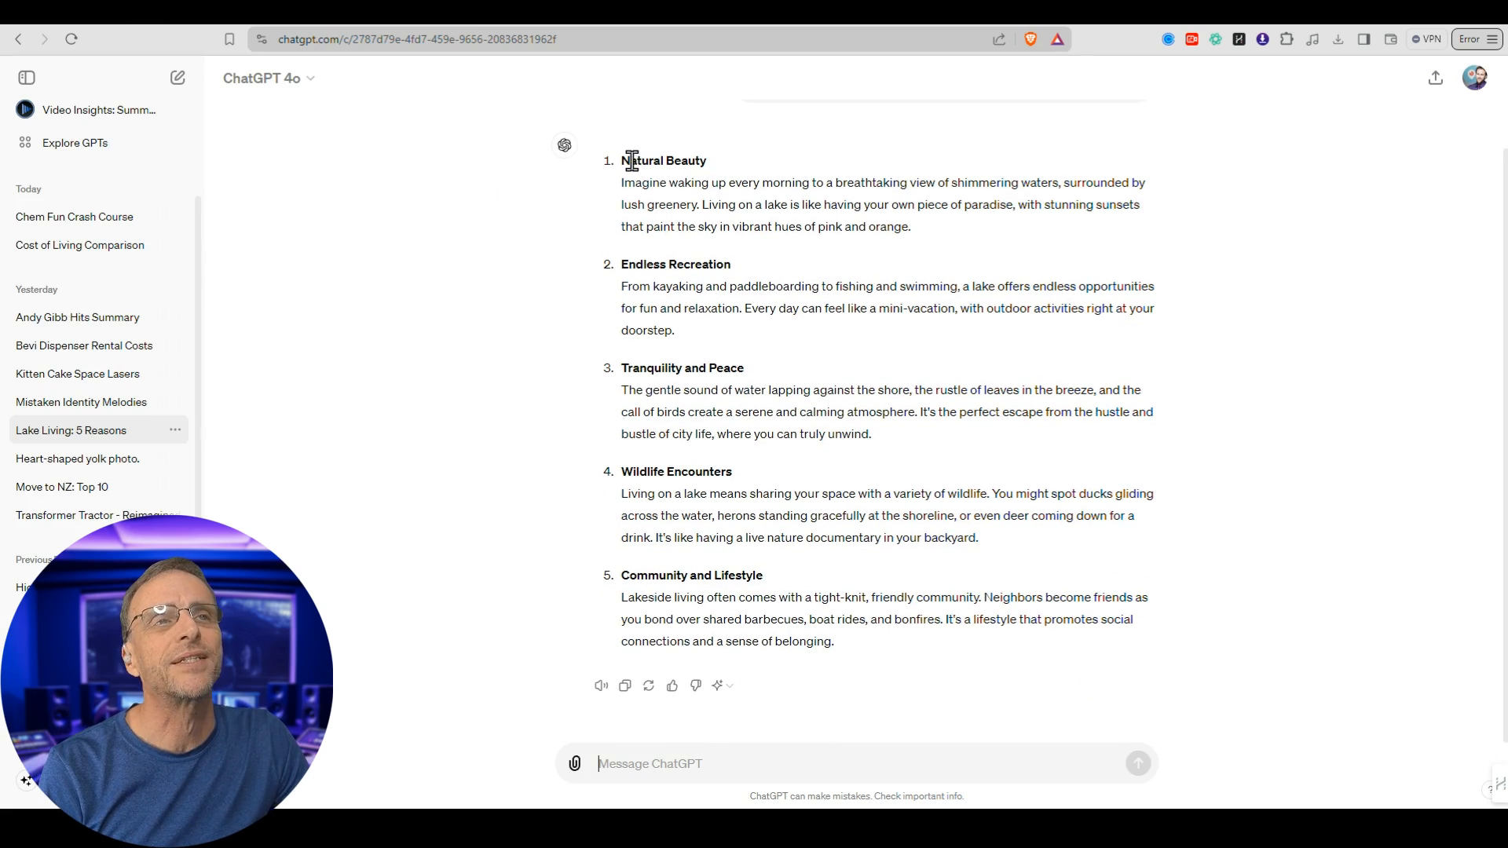
pyautogui.moveTo(622, 161); pyautogui.dragTo(1041, 658)
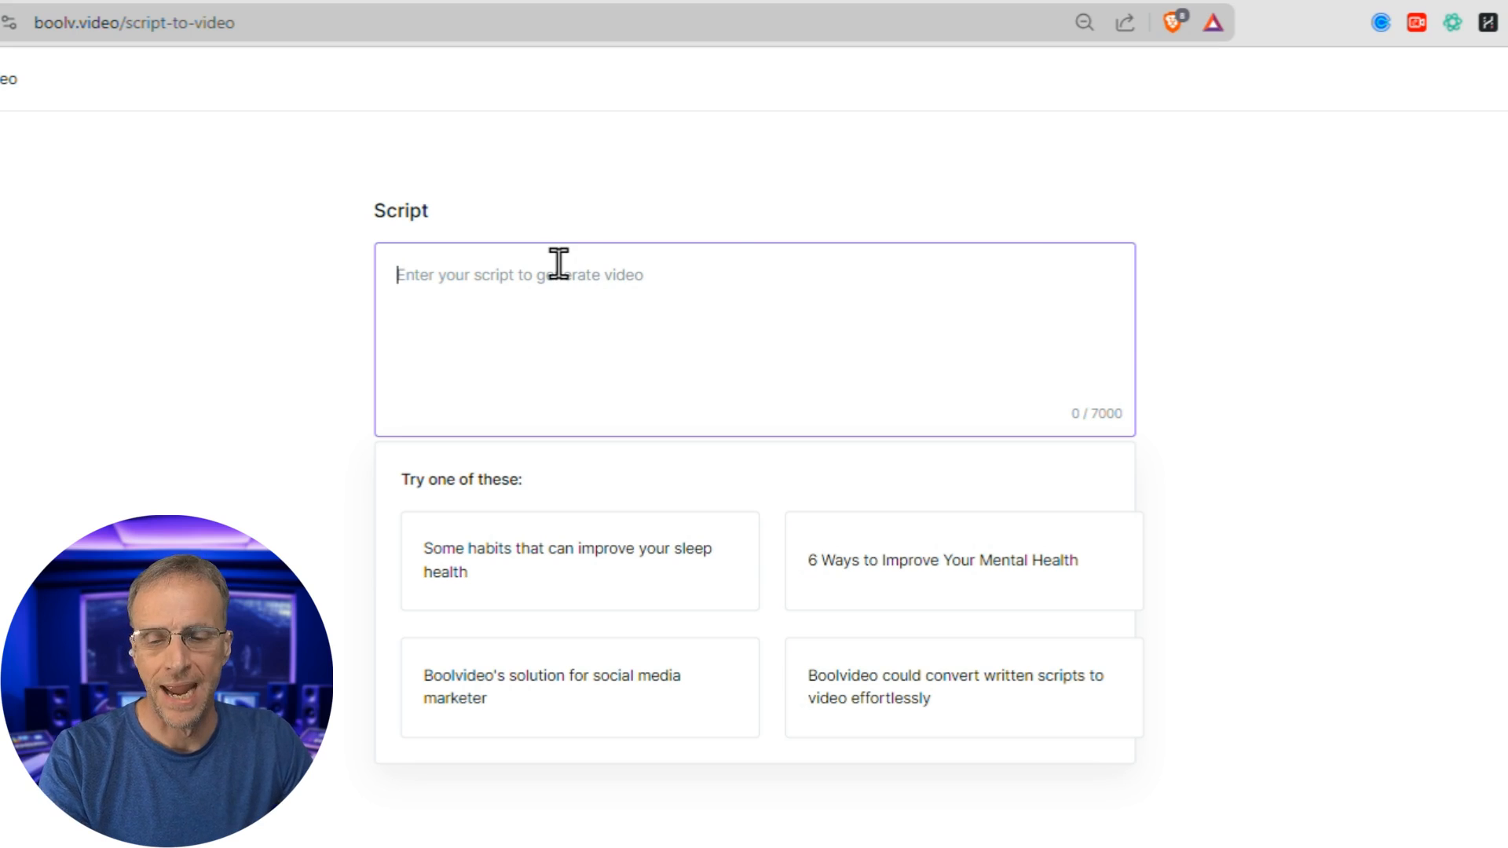
pyautogui.hotkey('ctrl', 'v')
# Add the opening line "Considering Lake Life? Here are 5 great reasons to live by the water!" above "Natural Beauty" in the script.
pyautogui.scroll(10, 464, 357)
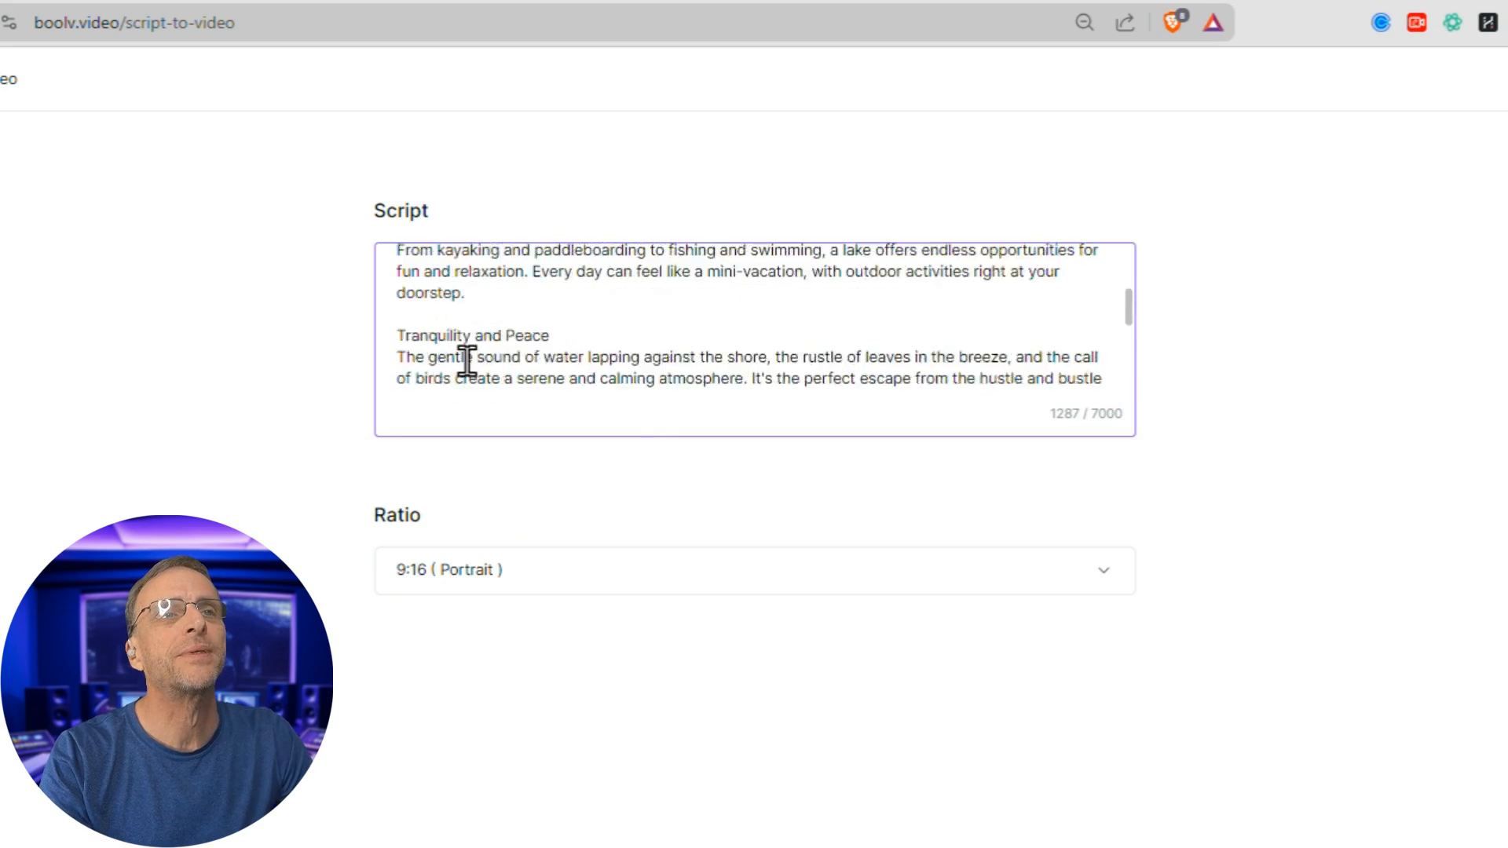
pyautogui.click(402, 271)
pyautogui.press('Return')
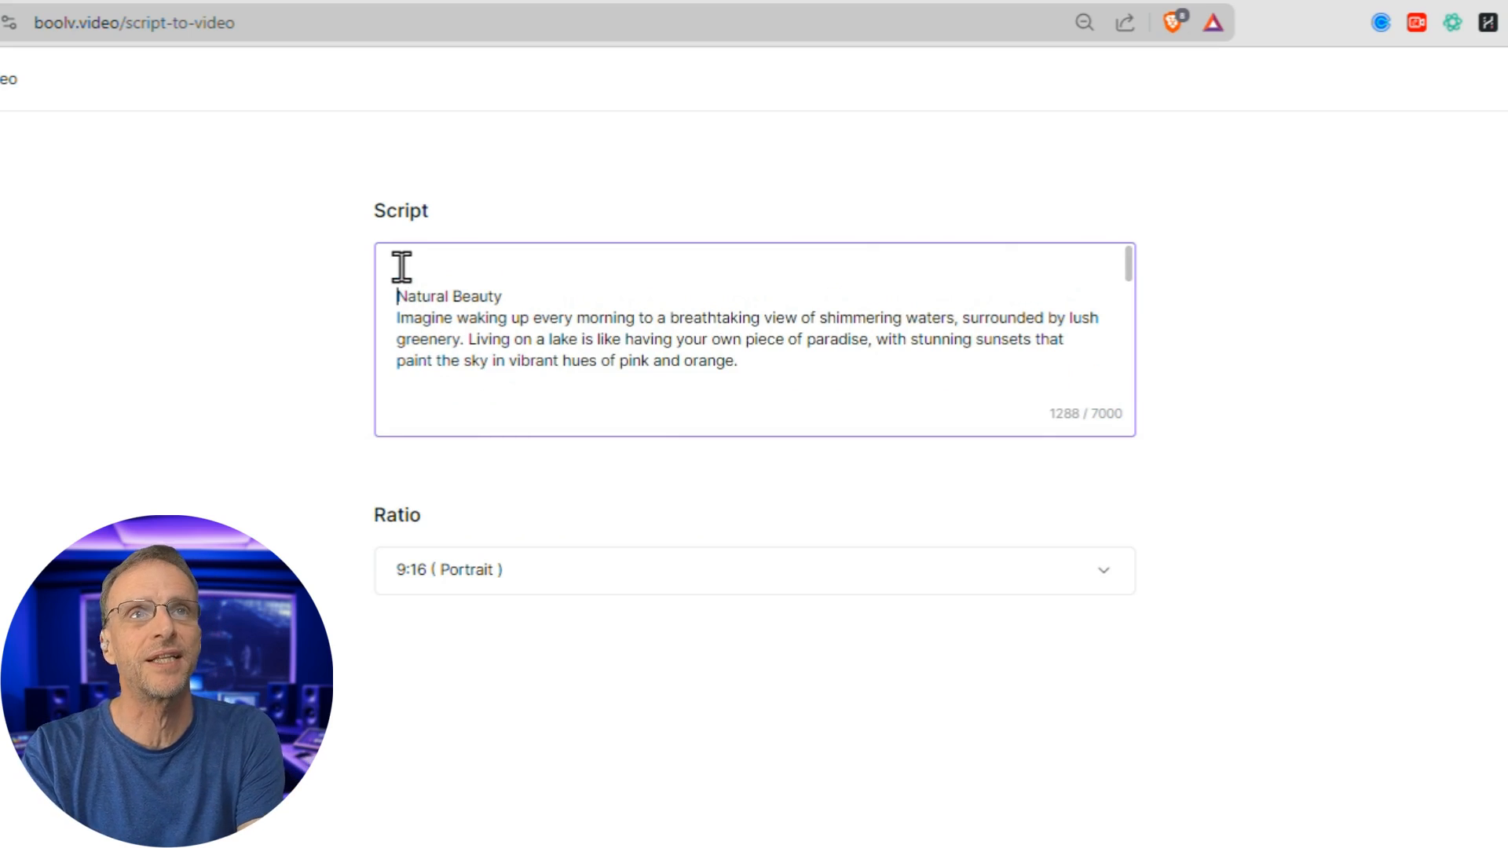
pyautogui.write('Considering')
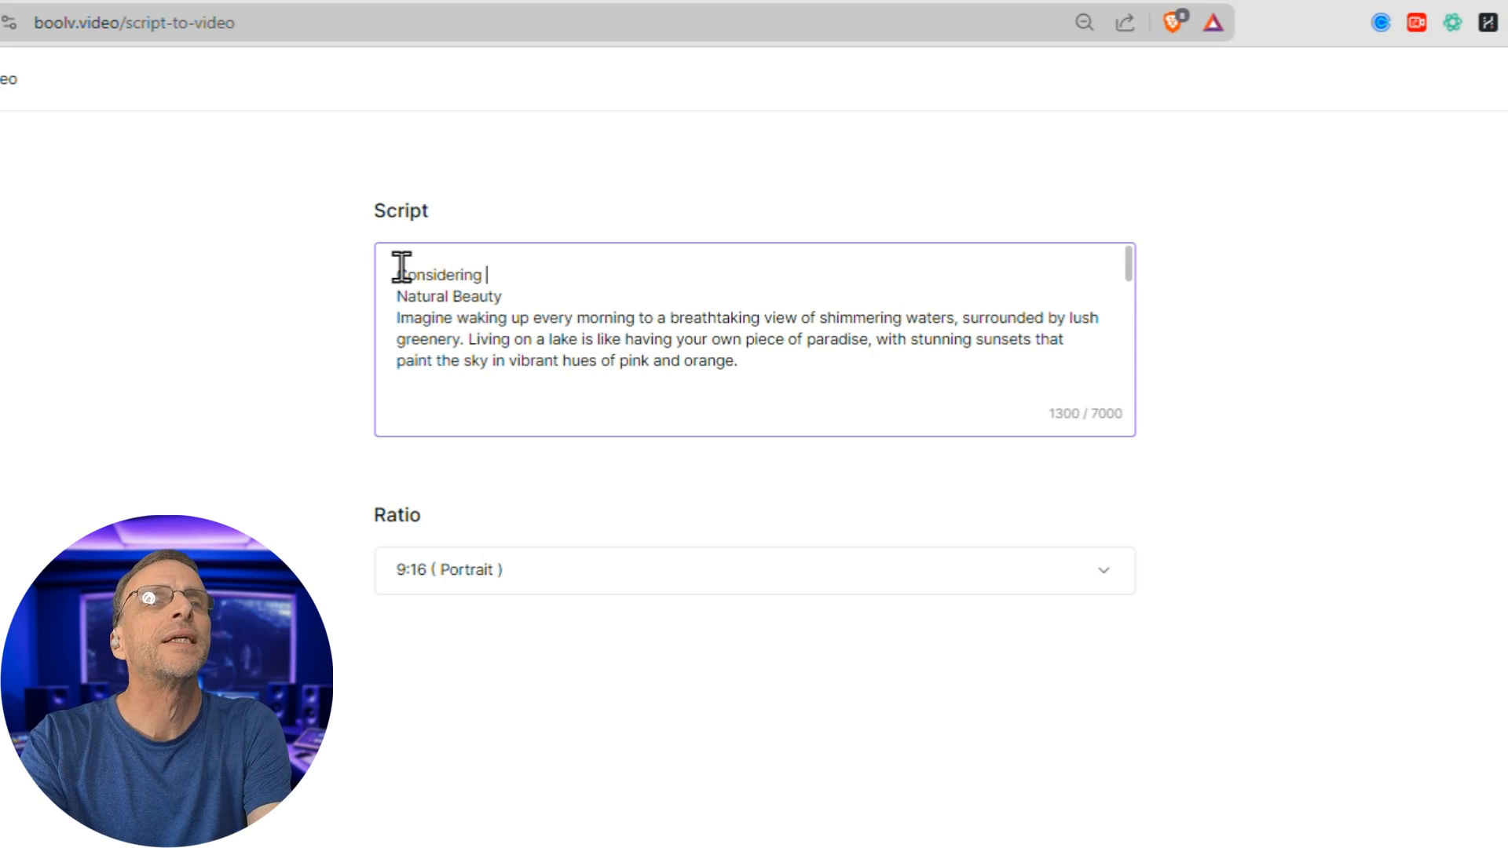
pyautogui.write(' Lake Life? Her')
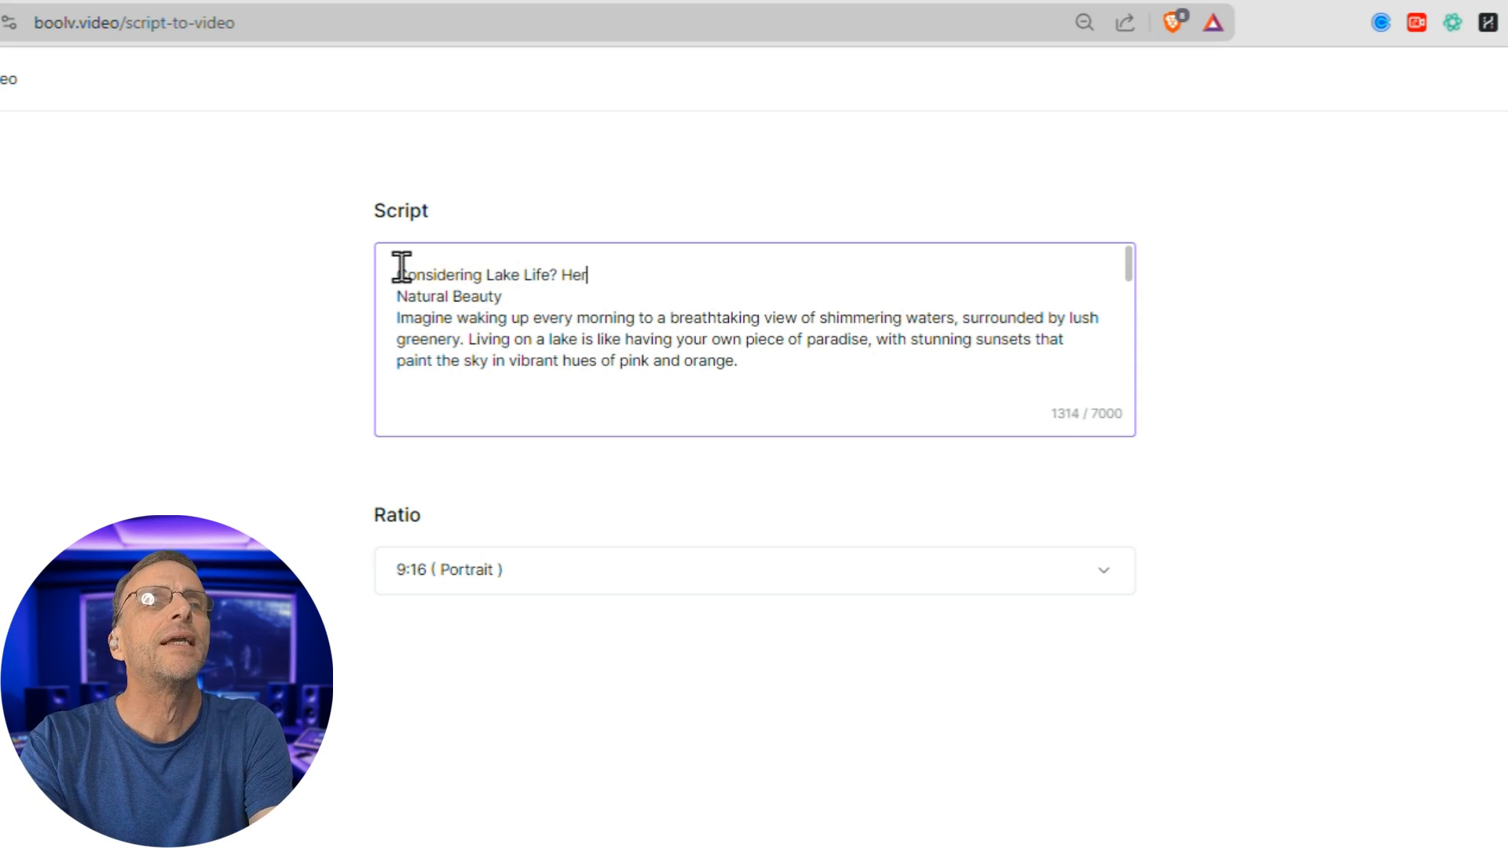
pyautogui.write('e are 5 great reasons to live by the wate')
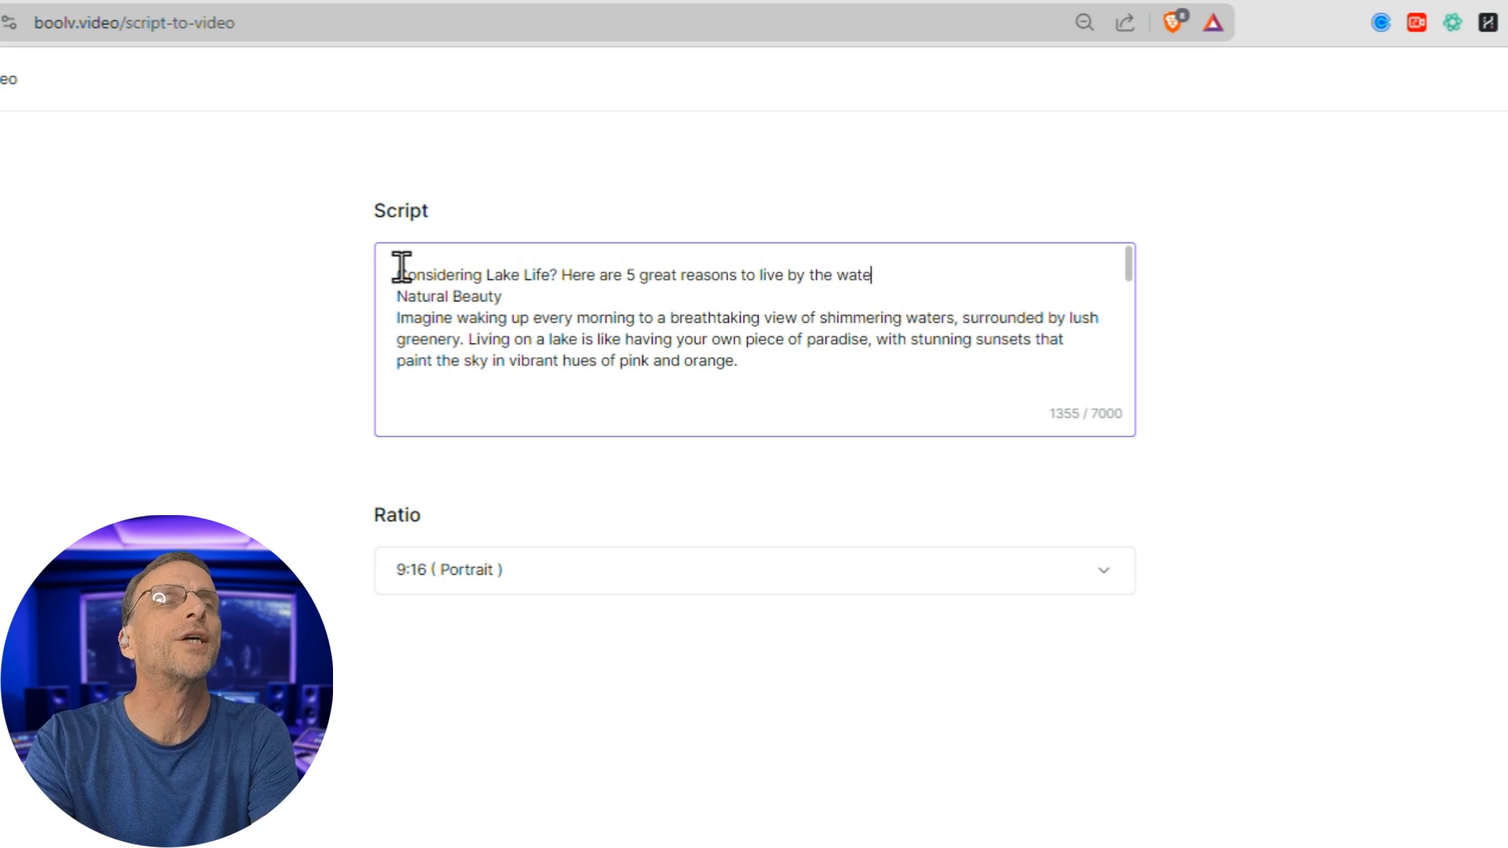
pyautogui.write('r!')
pyautogui.press('Return')
pyautogui.press('Return')
# Insert a blank line below the "Tranquility and Peace" heading and generate the 9:16 portrait video from the script.
pyautogui.scroll(-5, 620, 302)
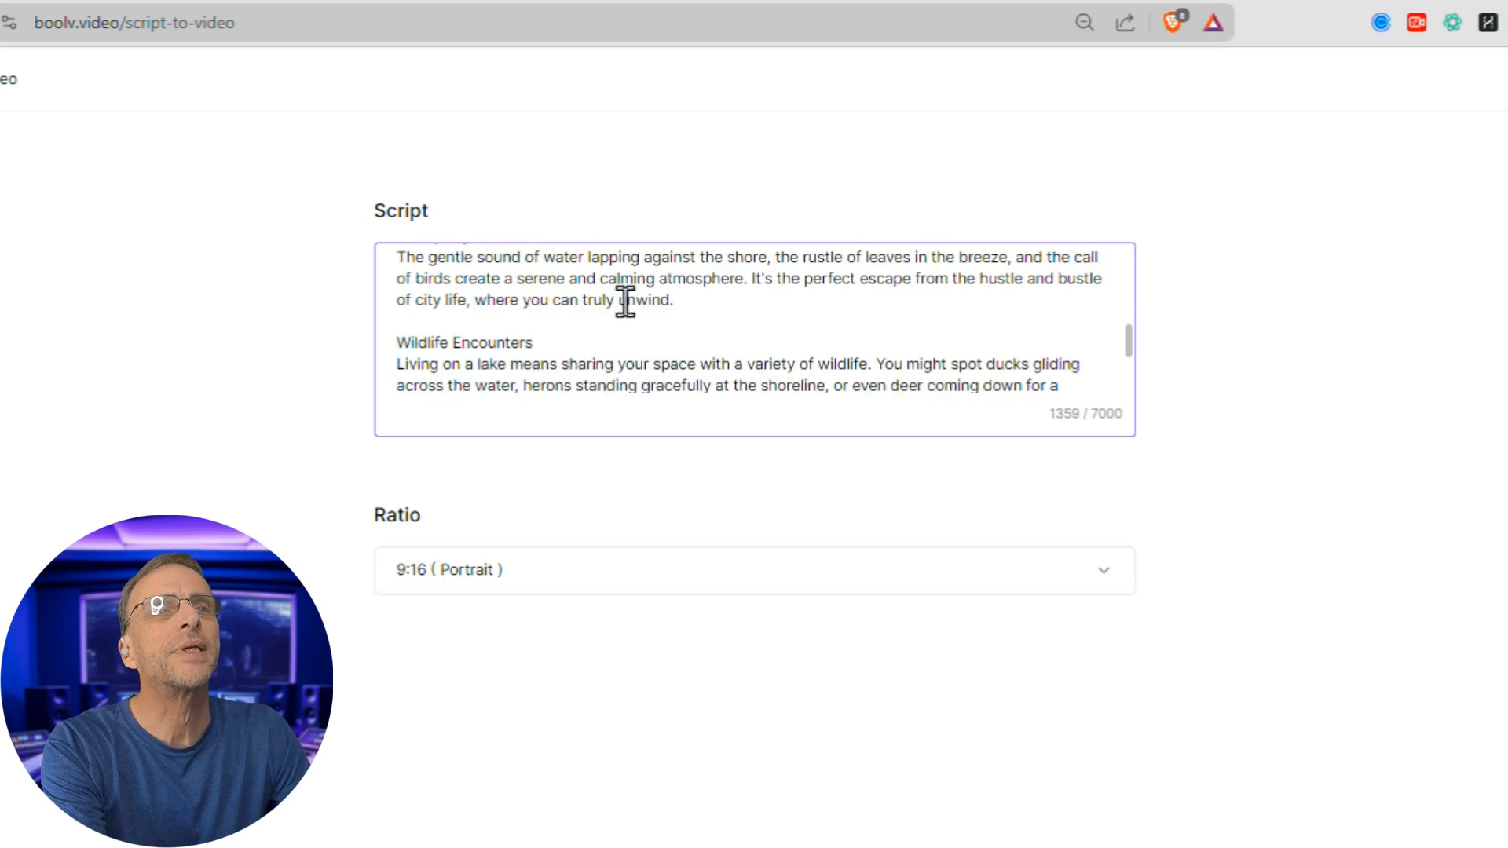
pyautogui.scroll(2, 640, 297)
pyautogui.click(614, 356)
pyautogui.press('Return')
pyautogui.scroll(-2, 621, 305)
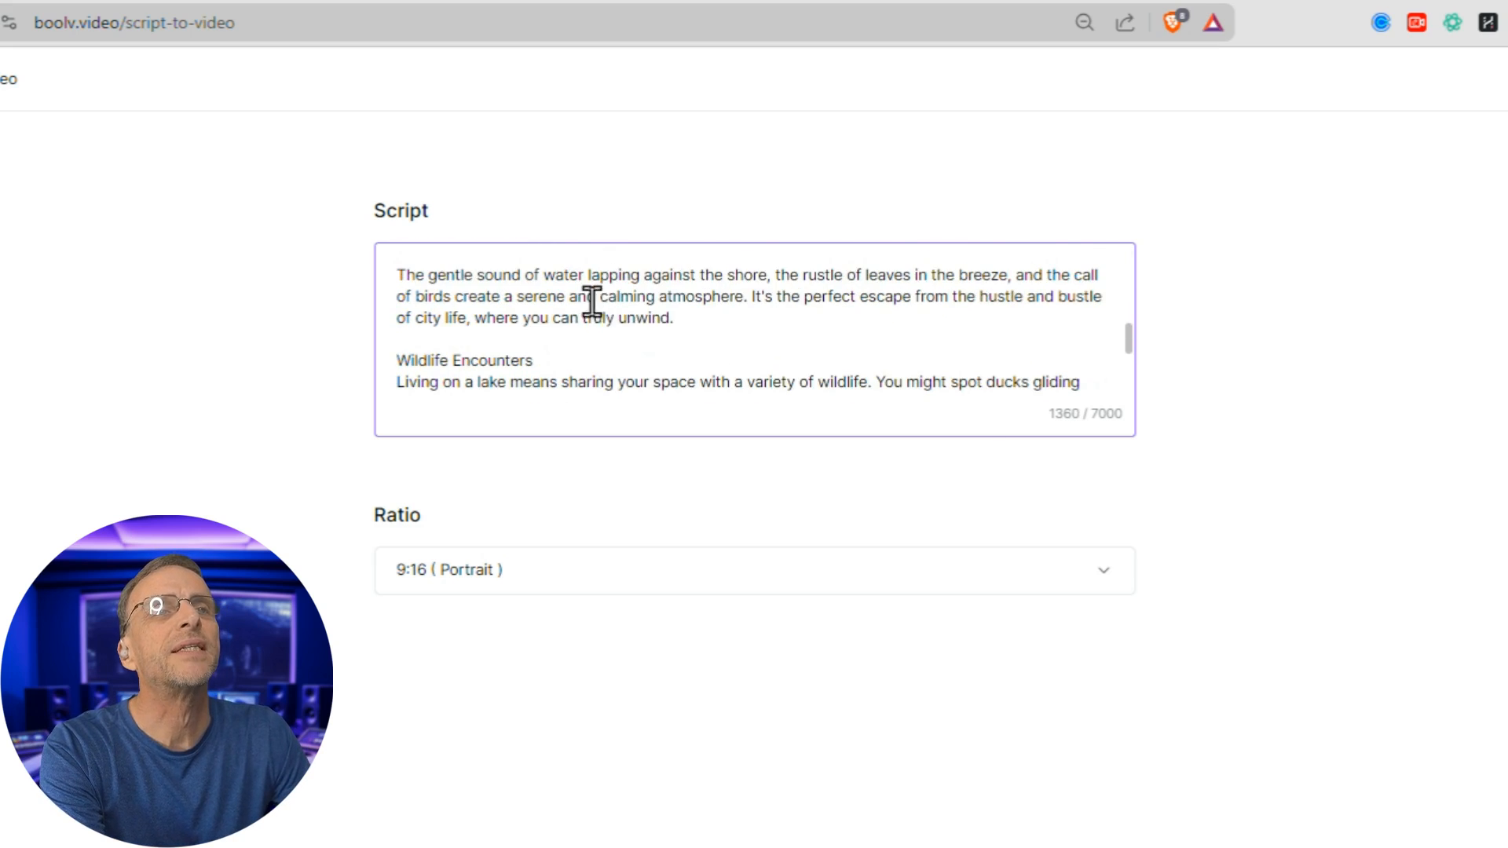
pyautogui.scroll(5, 731, 372)
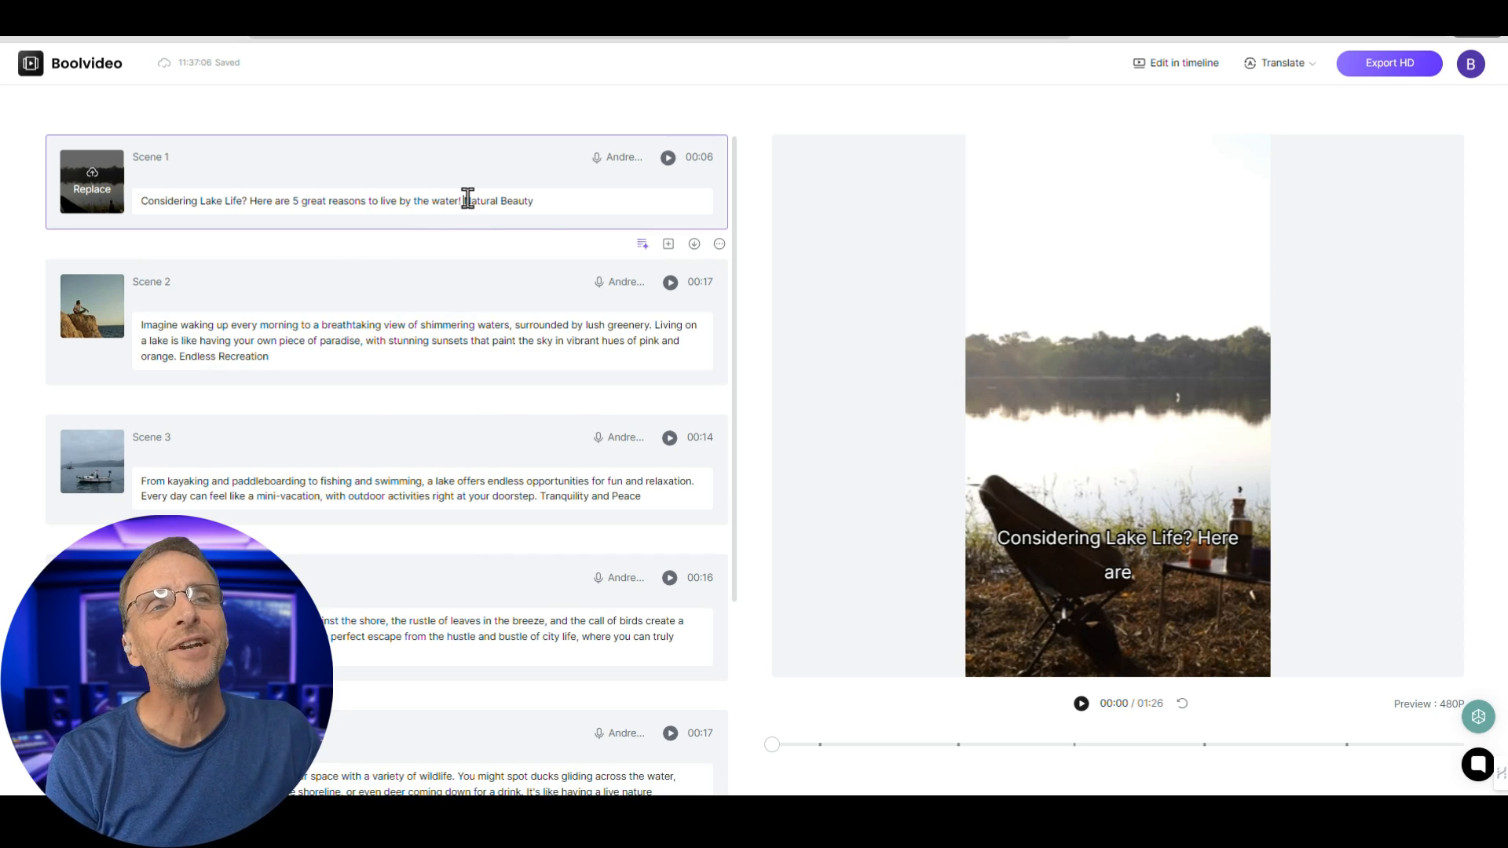
# Add a blank scene after scene 1 and move the heading "Natural Beauty" from scene 1's text into it.
pyautogui.click(465, 200)
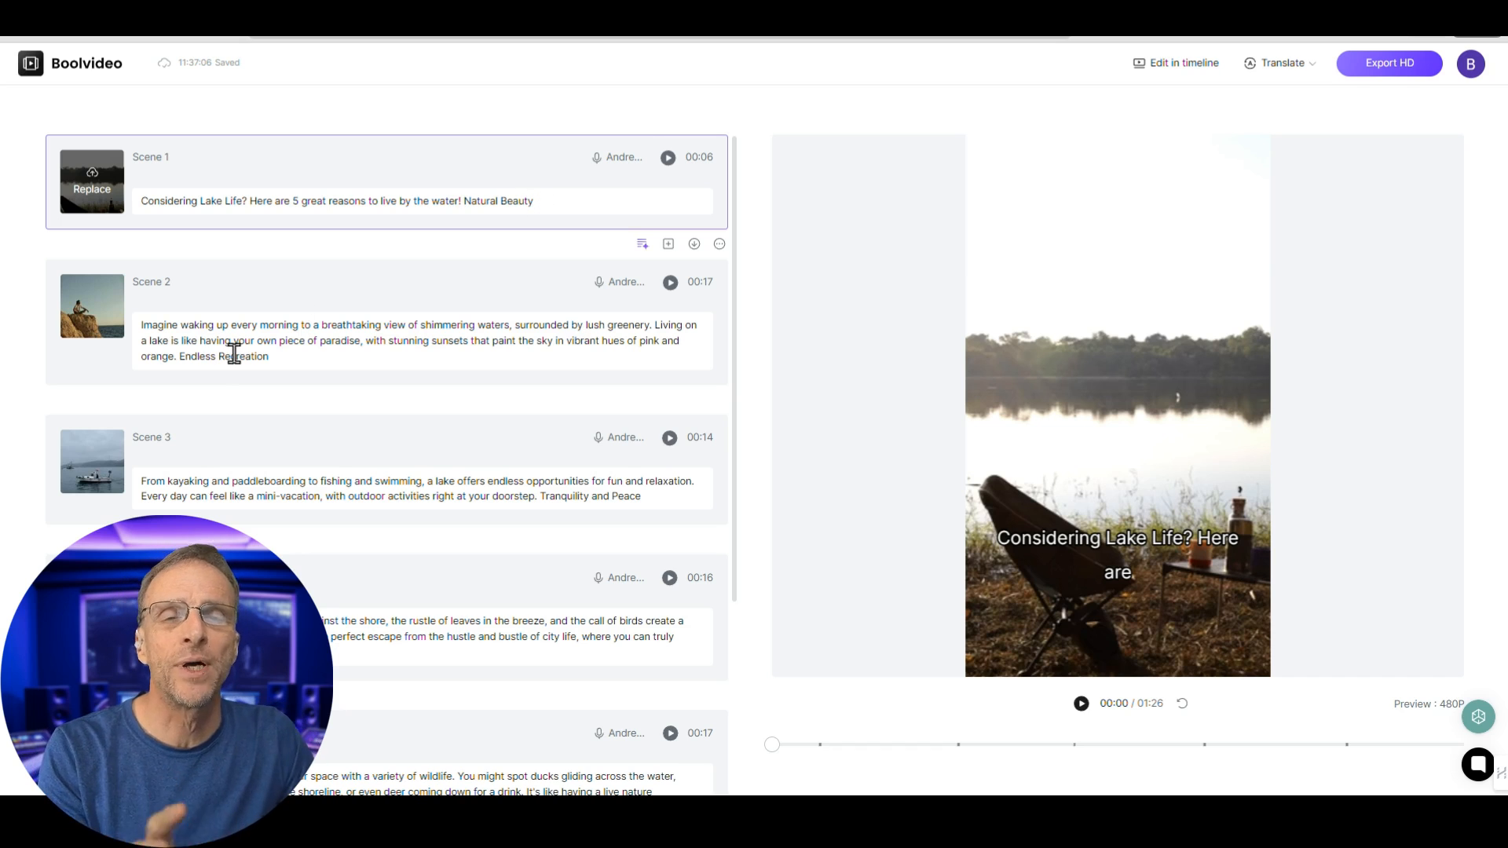
pyautogui.scroll(-1, 260, 330)
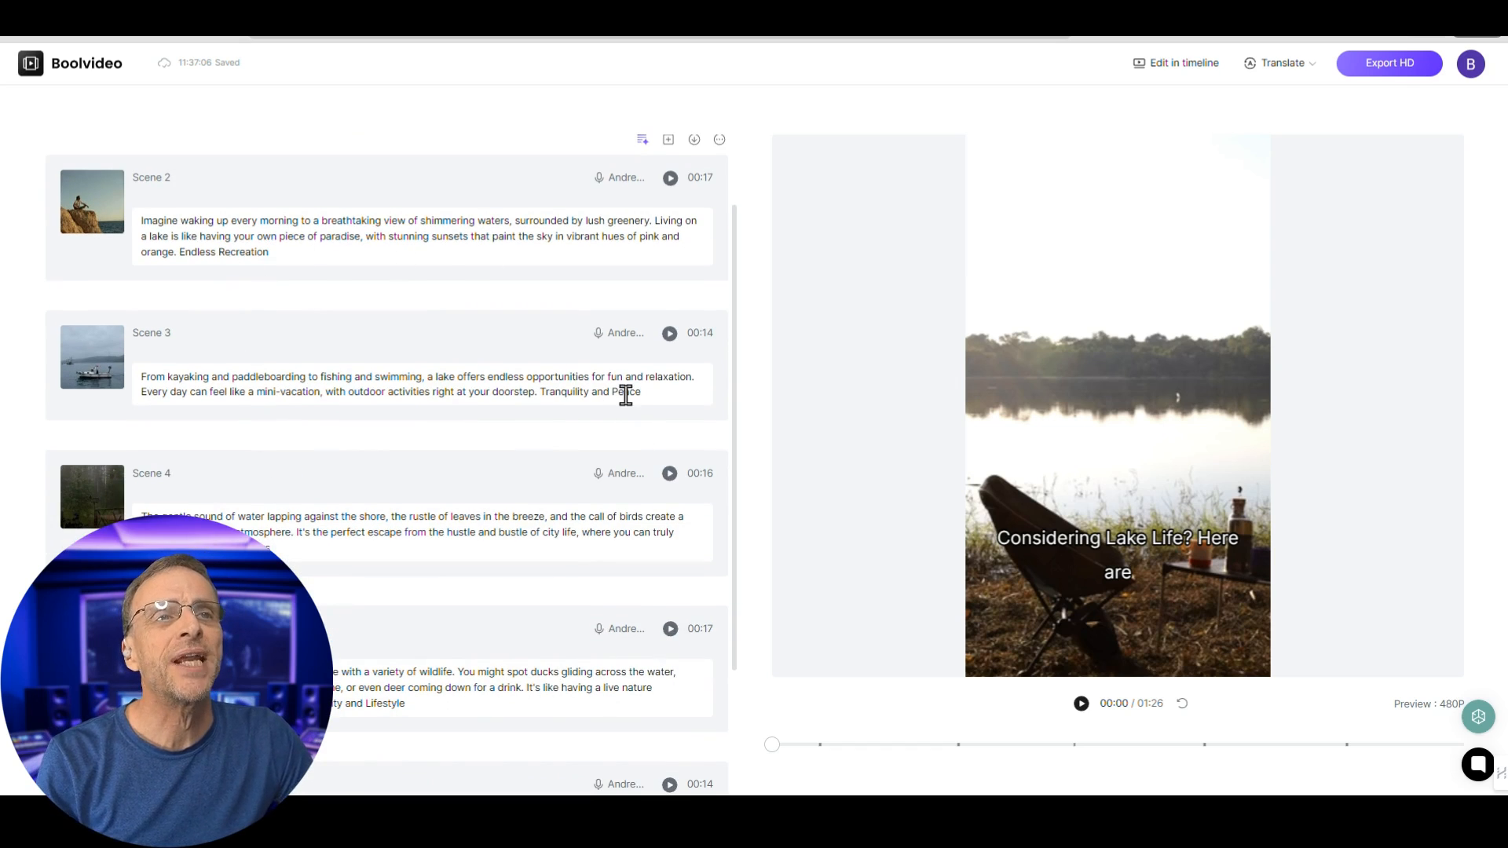
pyautogui.scroll(1, 617, 422)
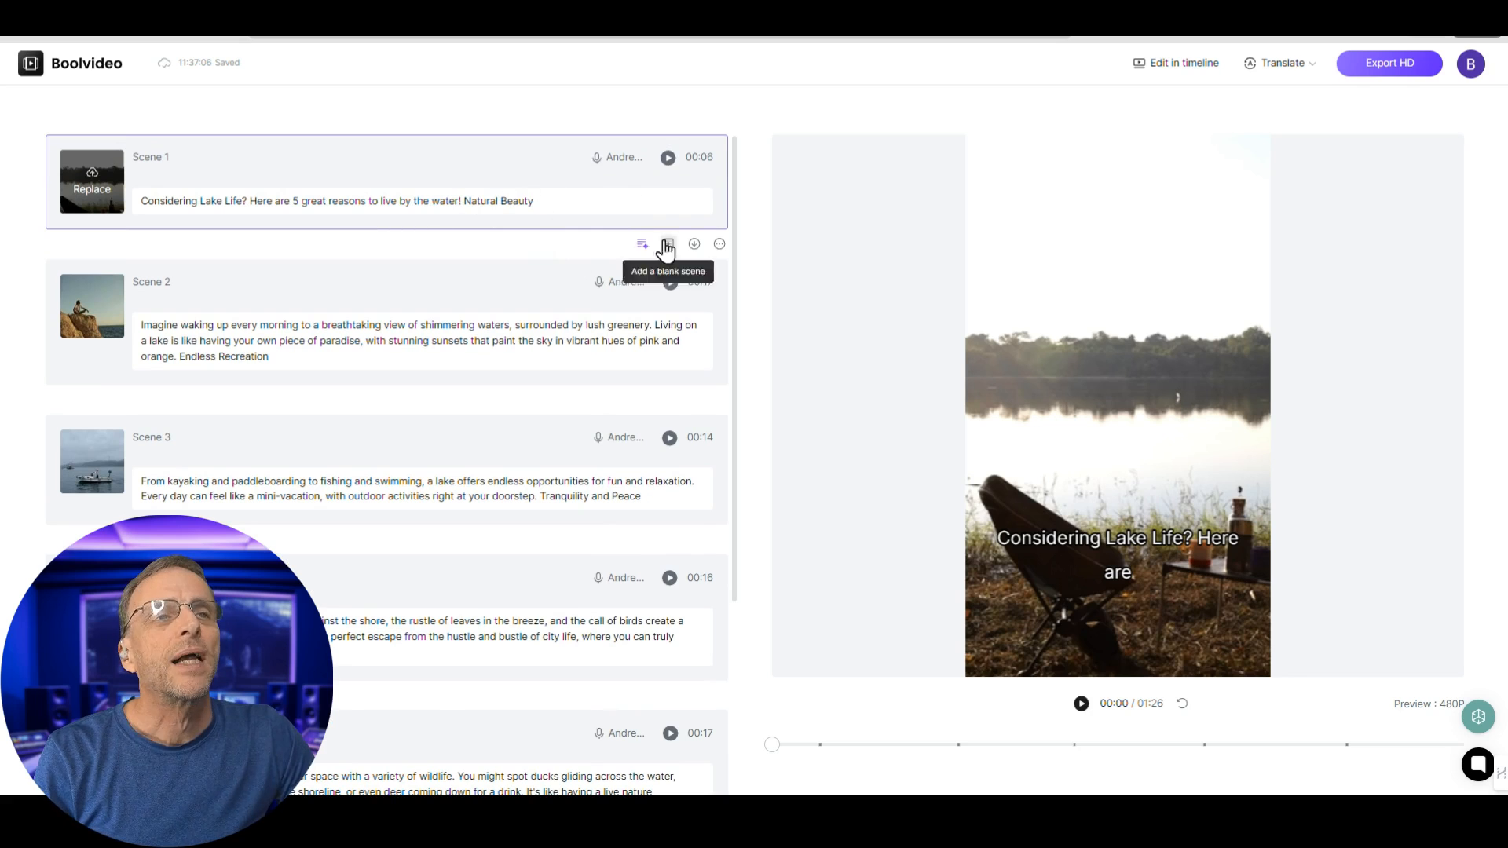
pyautogui.click(668, 245)
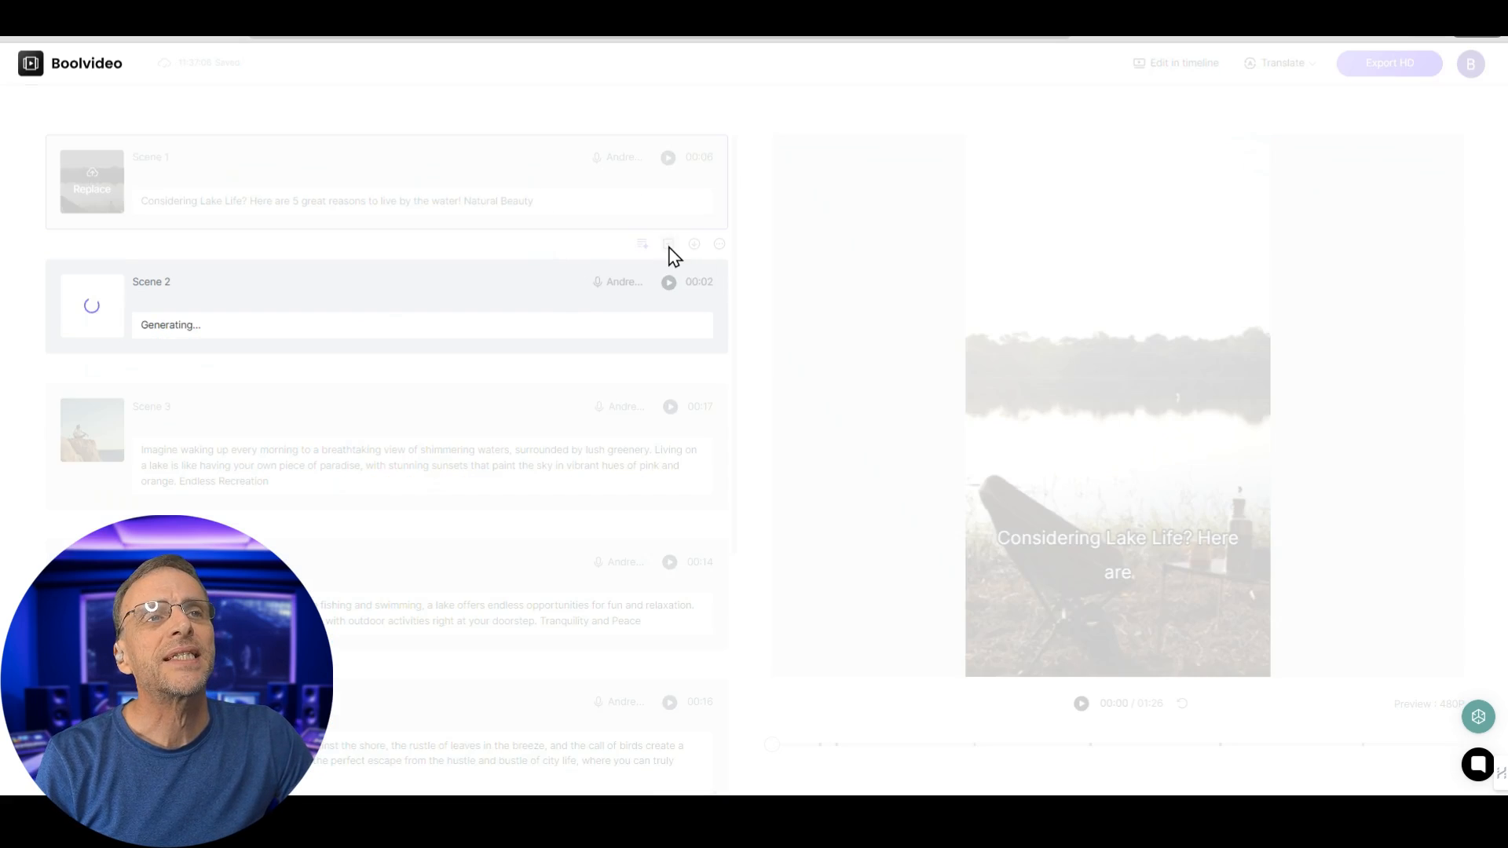
pyautogui.moveTo(535, 201); pyautogui.dragTo(462, 203)
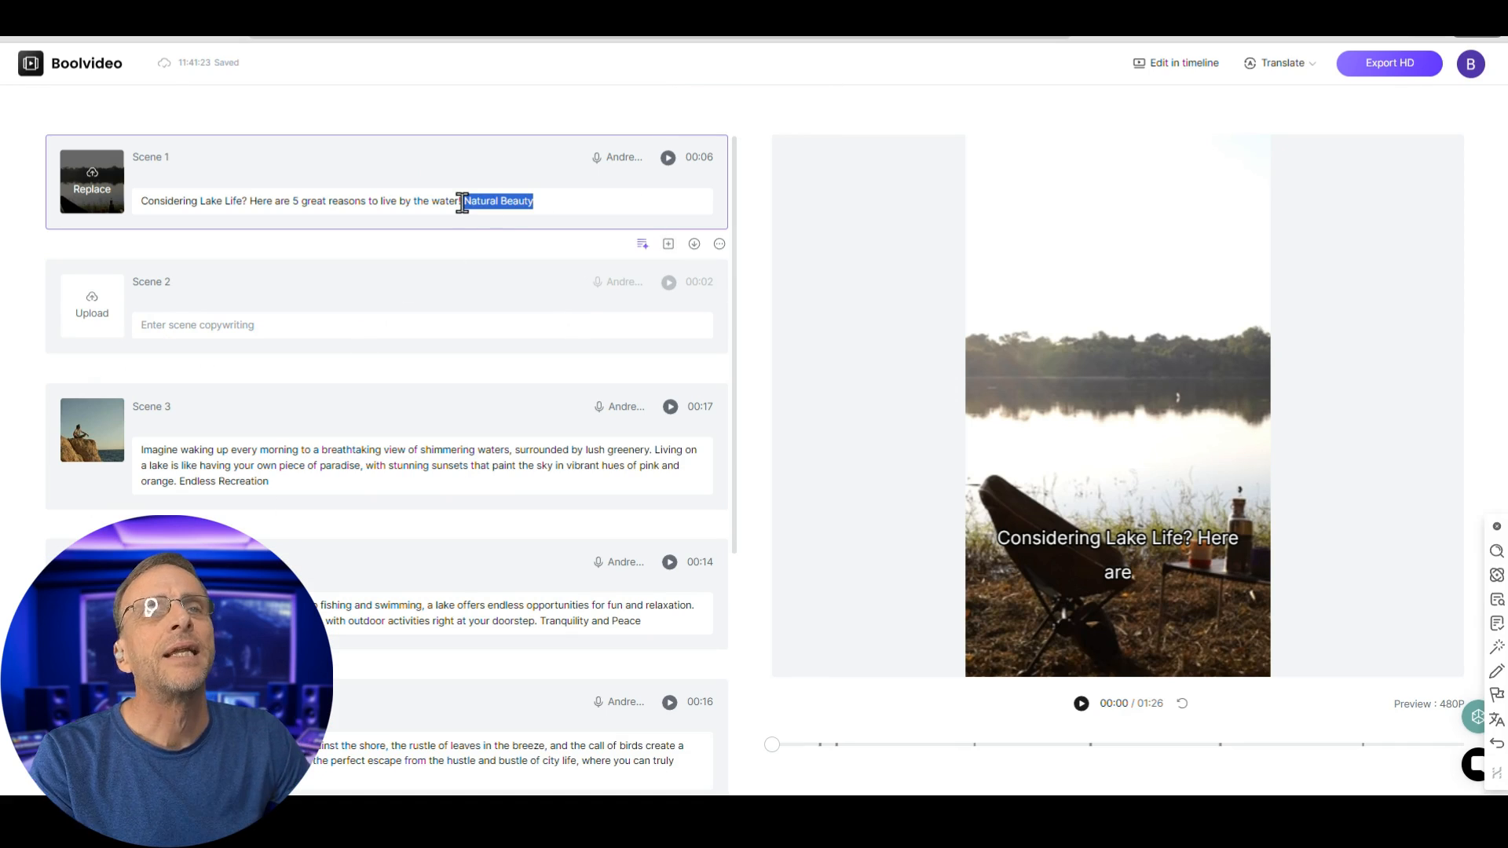
pyautogui.hotkey('ctrl', 'x')
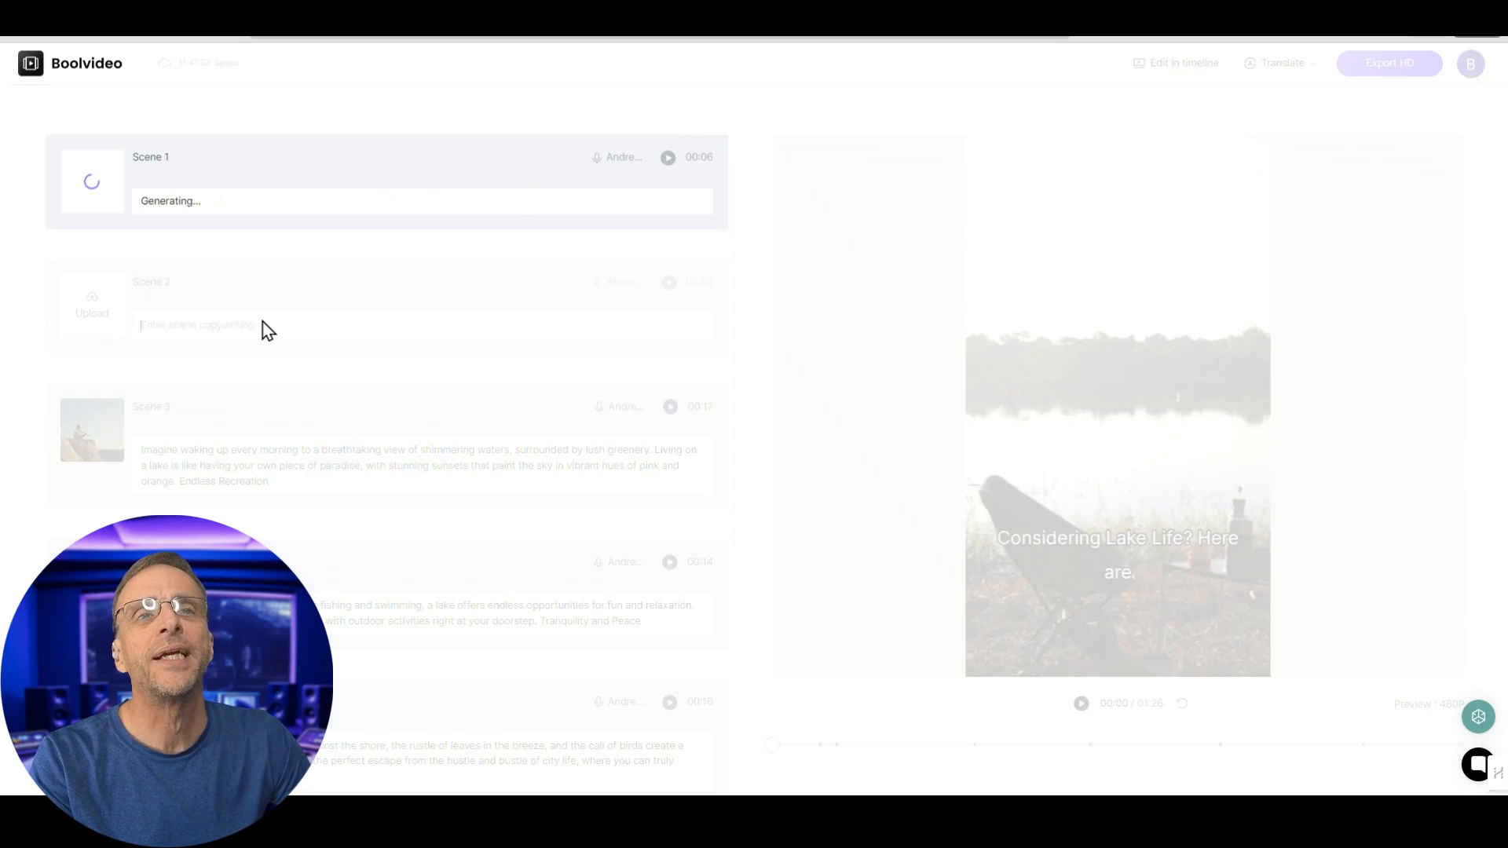
pyautogui.click(275, 325)
pyautogui.hotkey('ctrl', 'v')
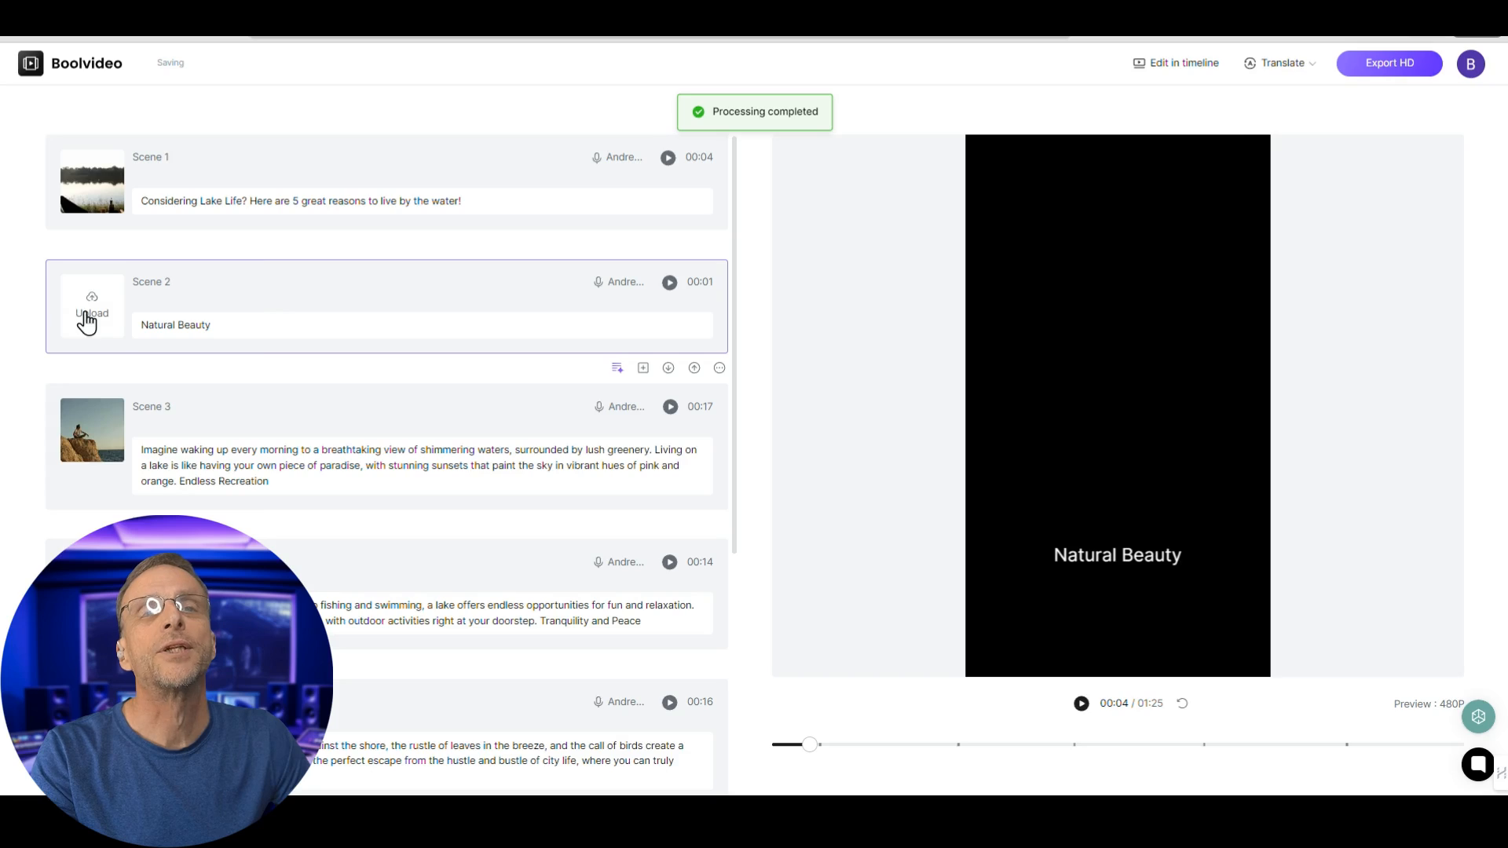
# Search the video library for "lake" and use the 38-second clip in the first row's second place as scene 2's footage.
pyautogui.click(91, 316)
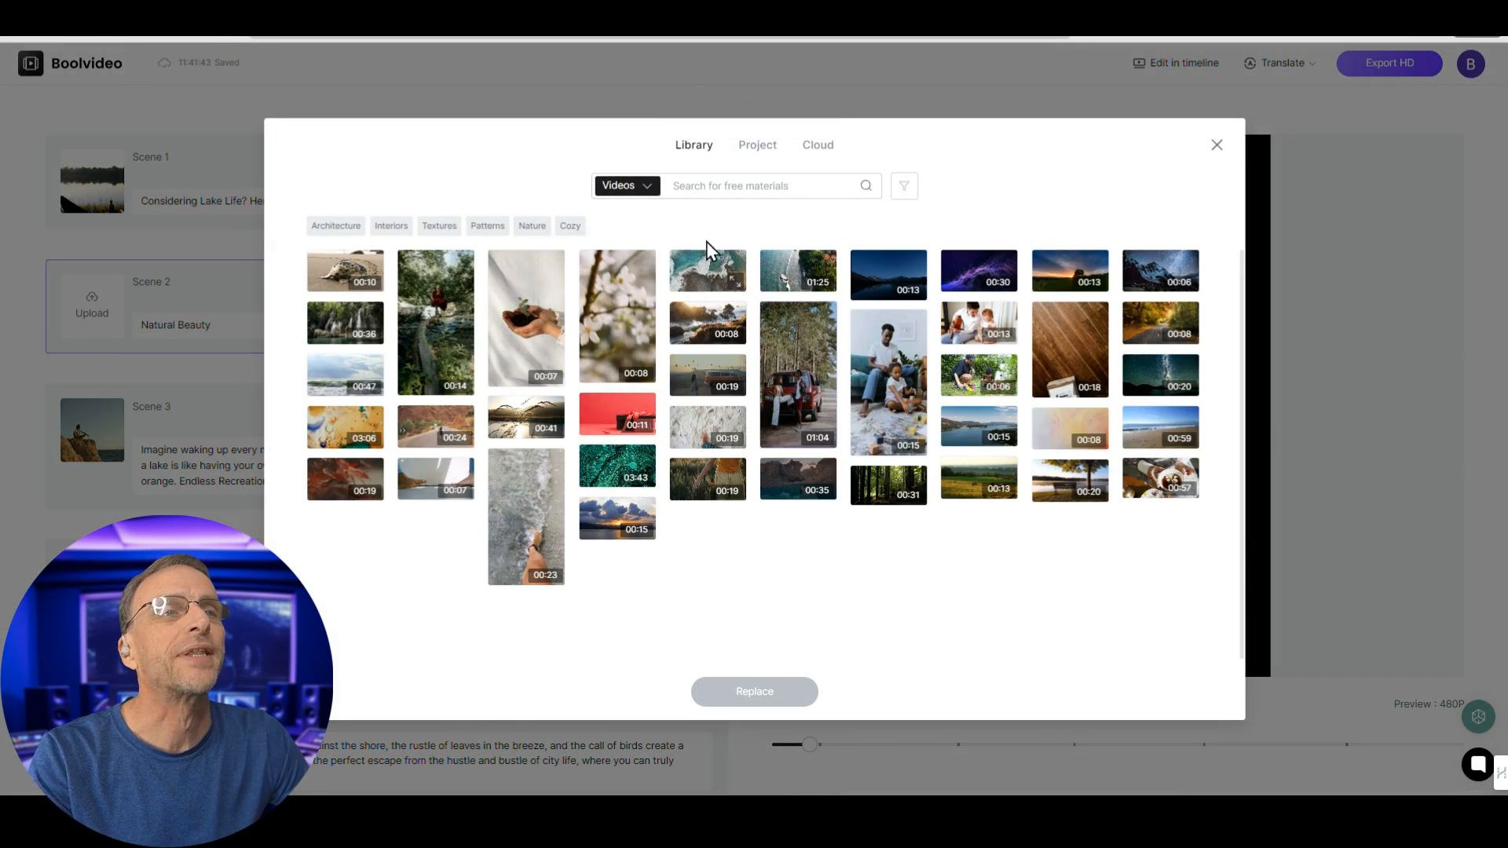
pyautogui.click(743, 186)
pyautogui.write('lake')
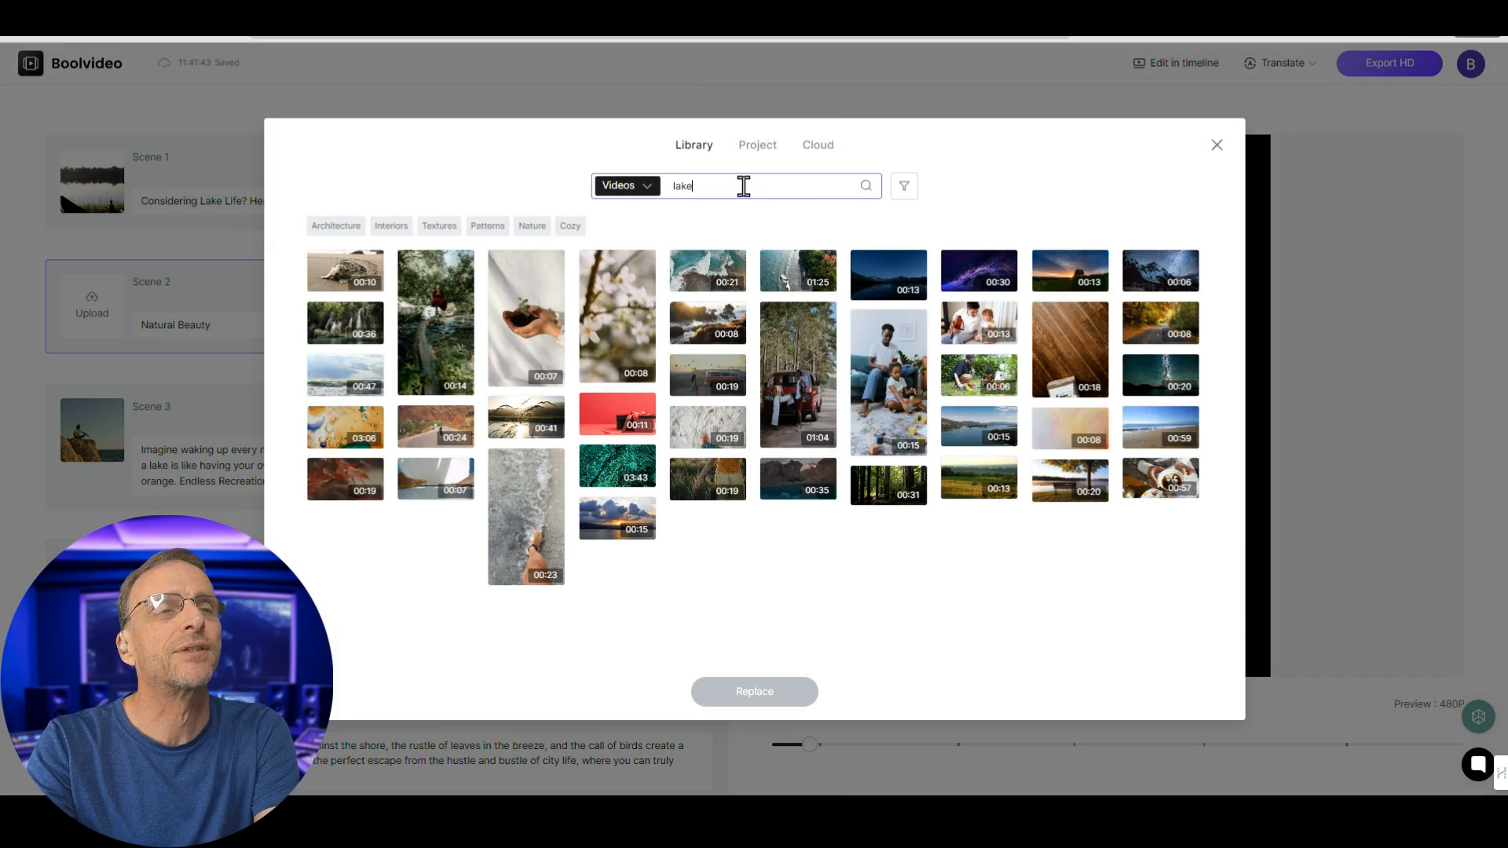
pyautogui.press('Return')
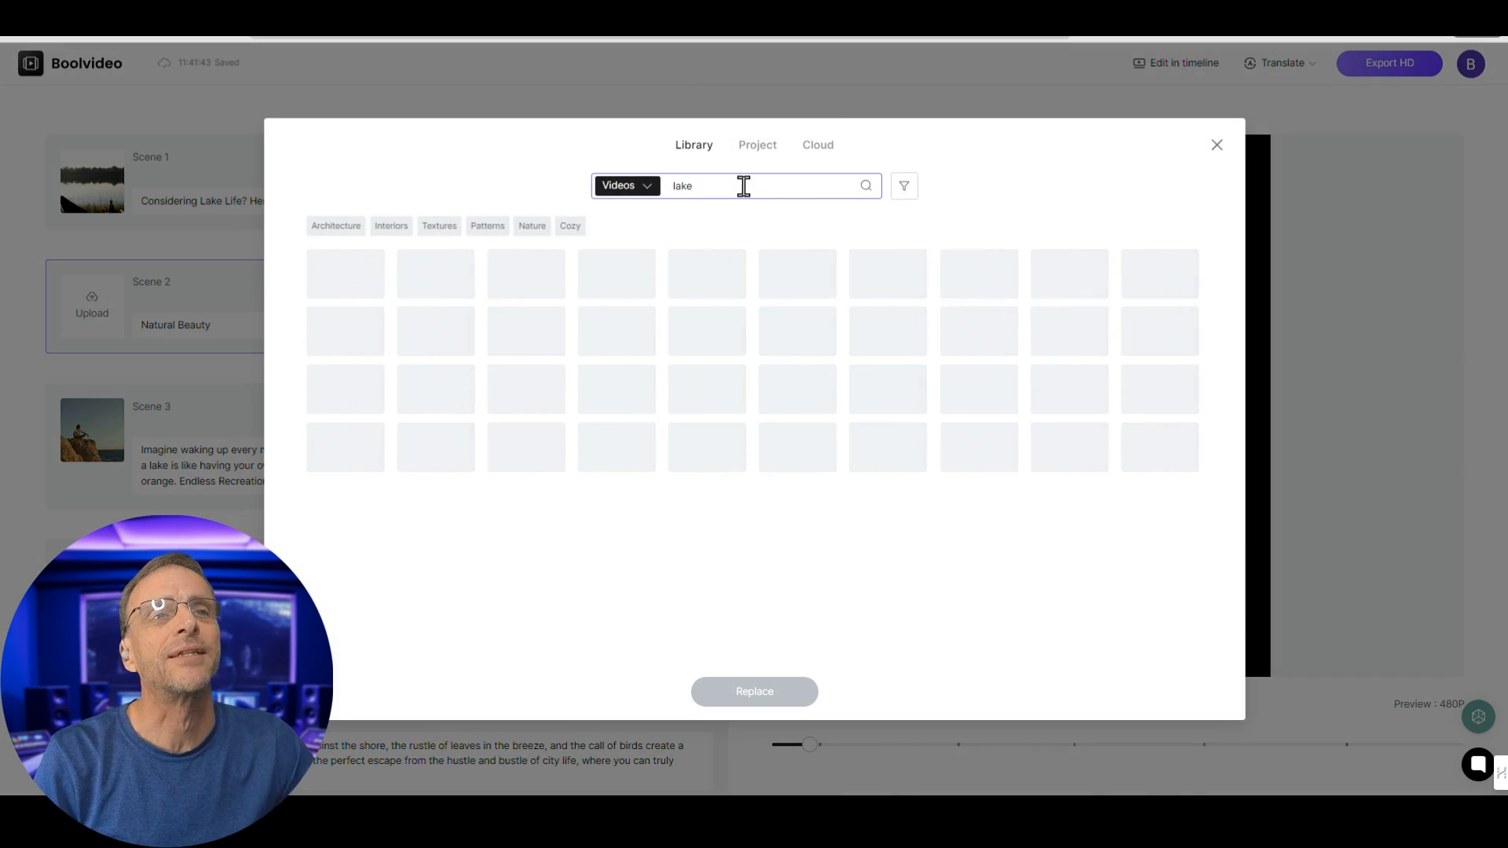
pyautogui.click(431, 285)
pyautogui.click(754, 709)
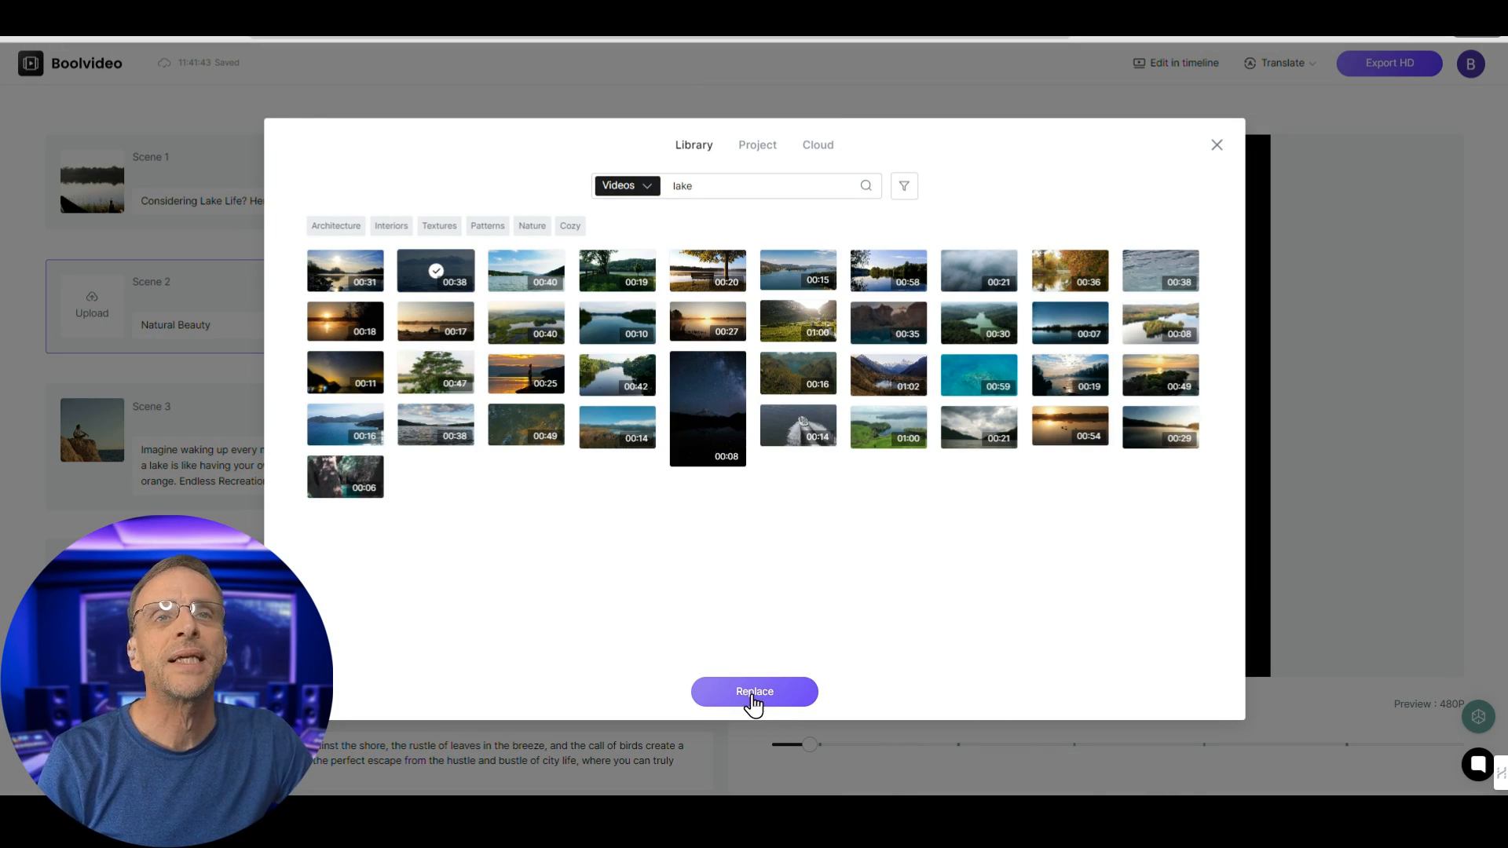
# Move the heading "Endless Recreation" out of scene 3's text into a new blank scene placed directly after scene 3.
pyautogui.scroll(-1, 353, 424)
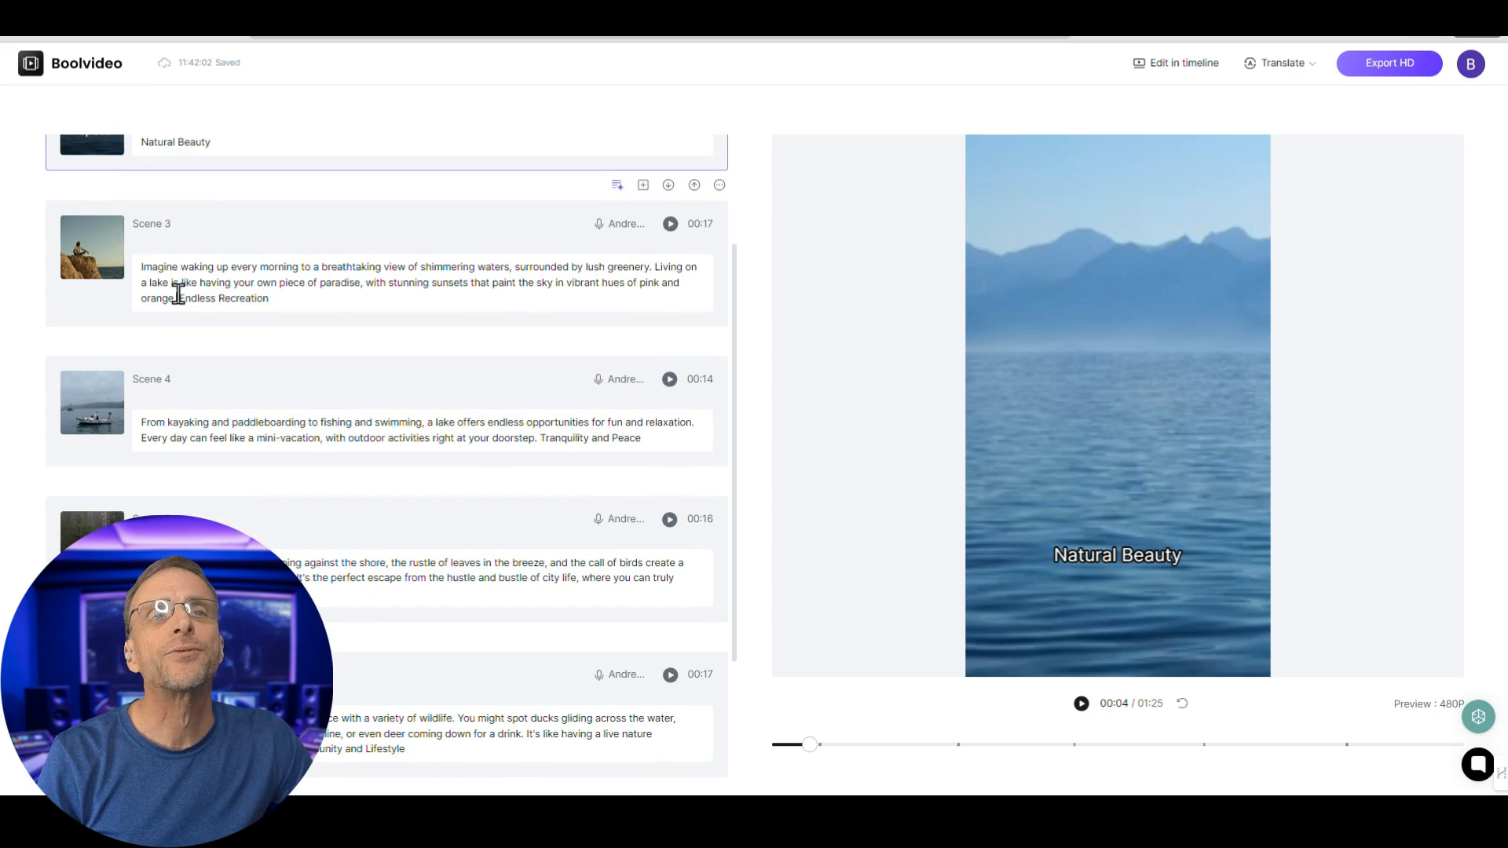
pyautogui.moveTo(177, 298); pyautogui.dragTo(339, 302)
pyautogui.press('BackSpace')
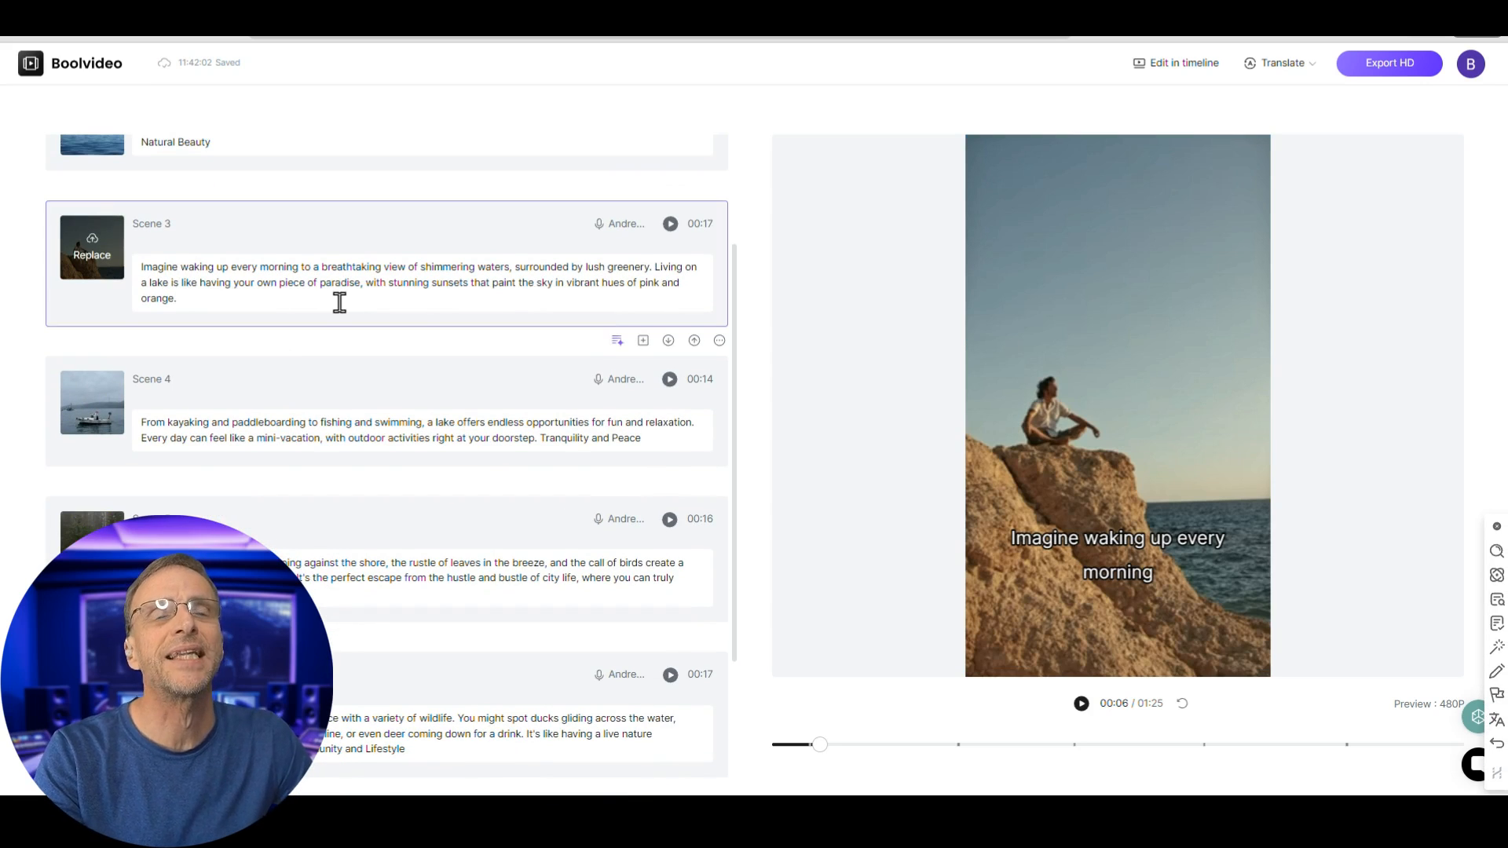
pyautogui.click(618, 340)
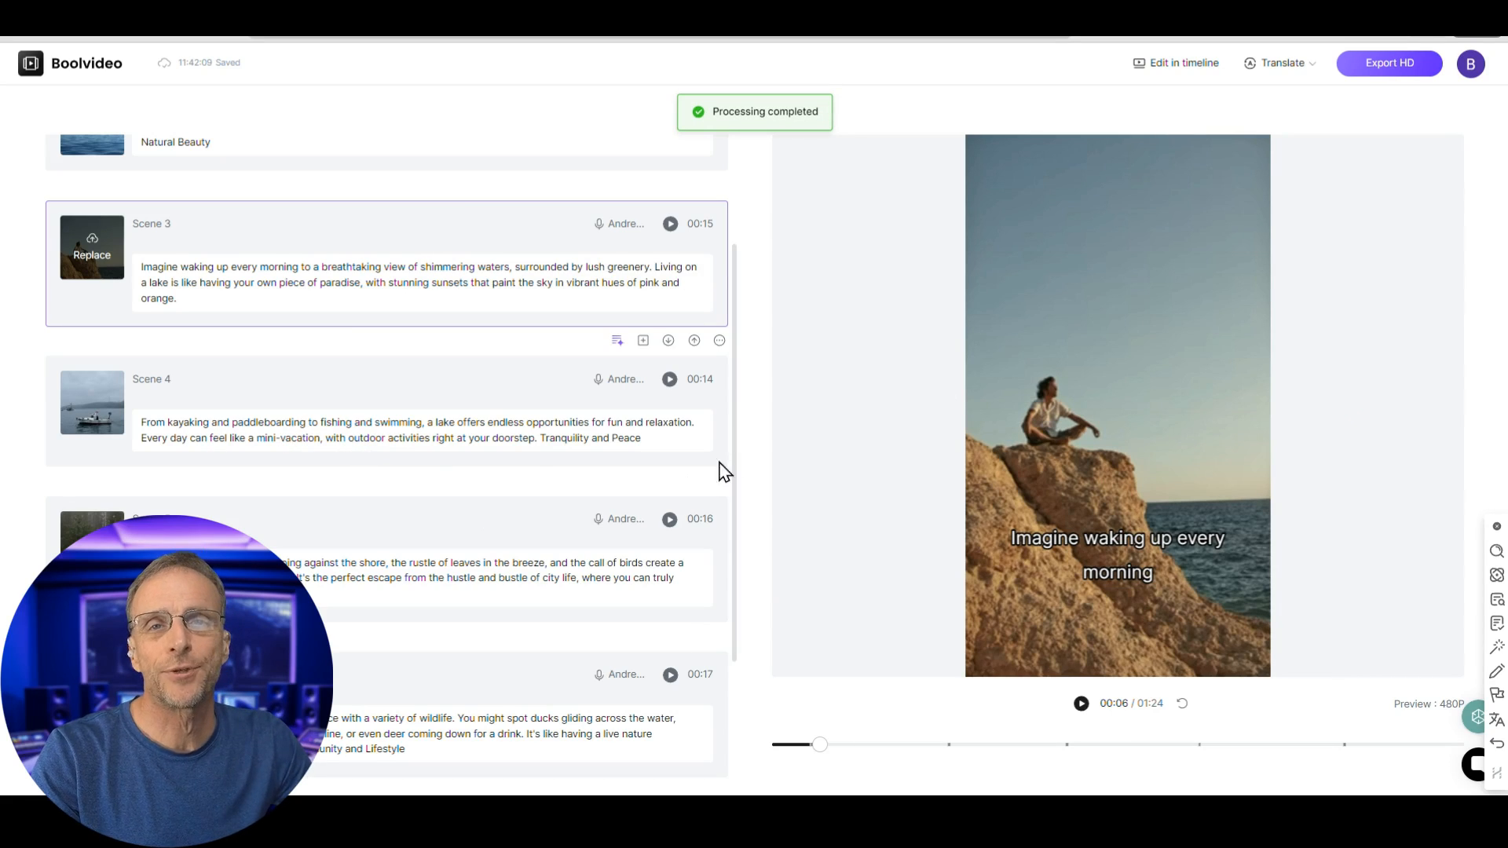
pyautogui.scroll(1, 550, 416)
pyautogui.click(641, 395)
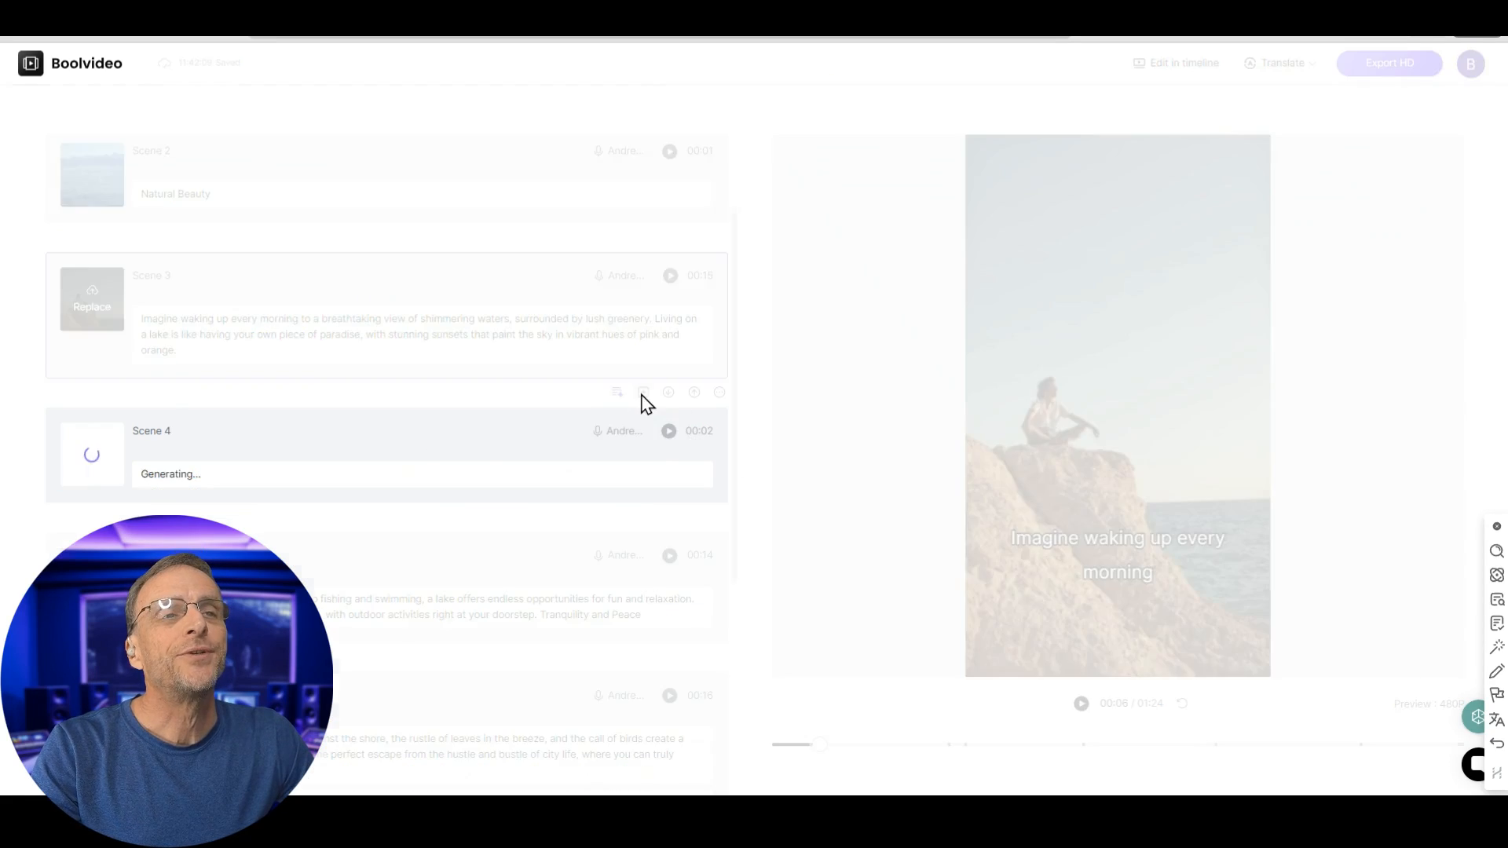
pyautogui.hotkey('ctrl', 'v')
# Use a library video of a skier on a sunny snow slope as scene 4's footage.
pyautogui.click(92, 457)
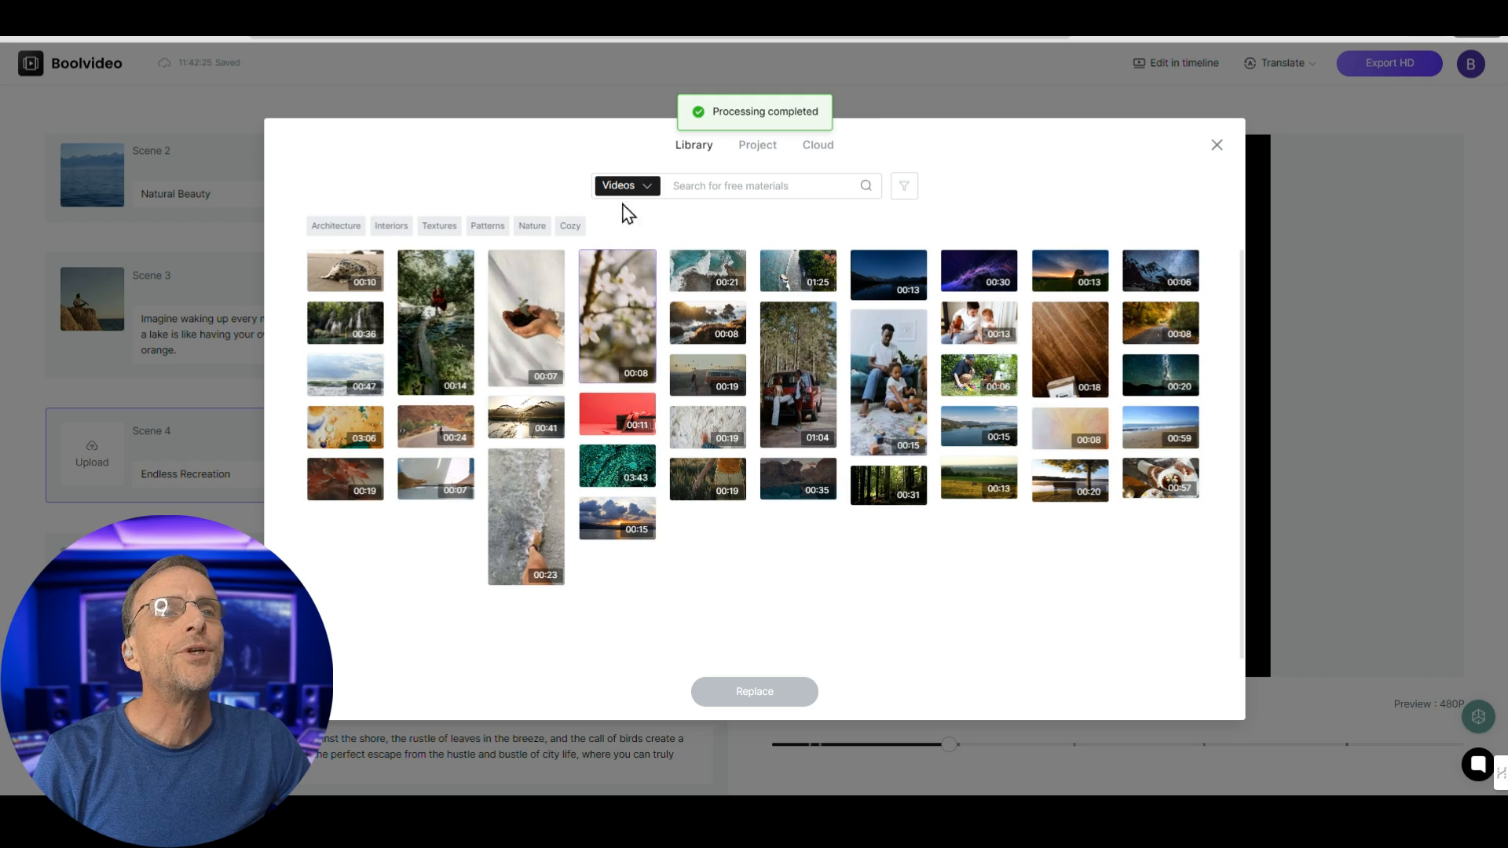
pyautogui.click(750, 187)
pyautogui.write('la')
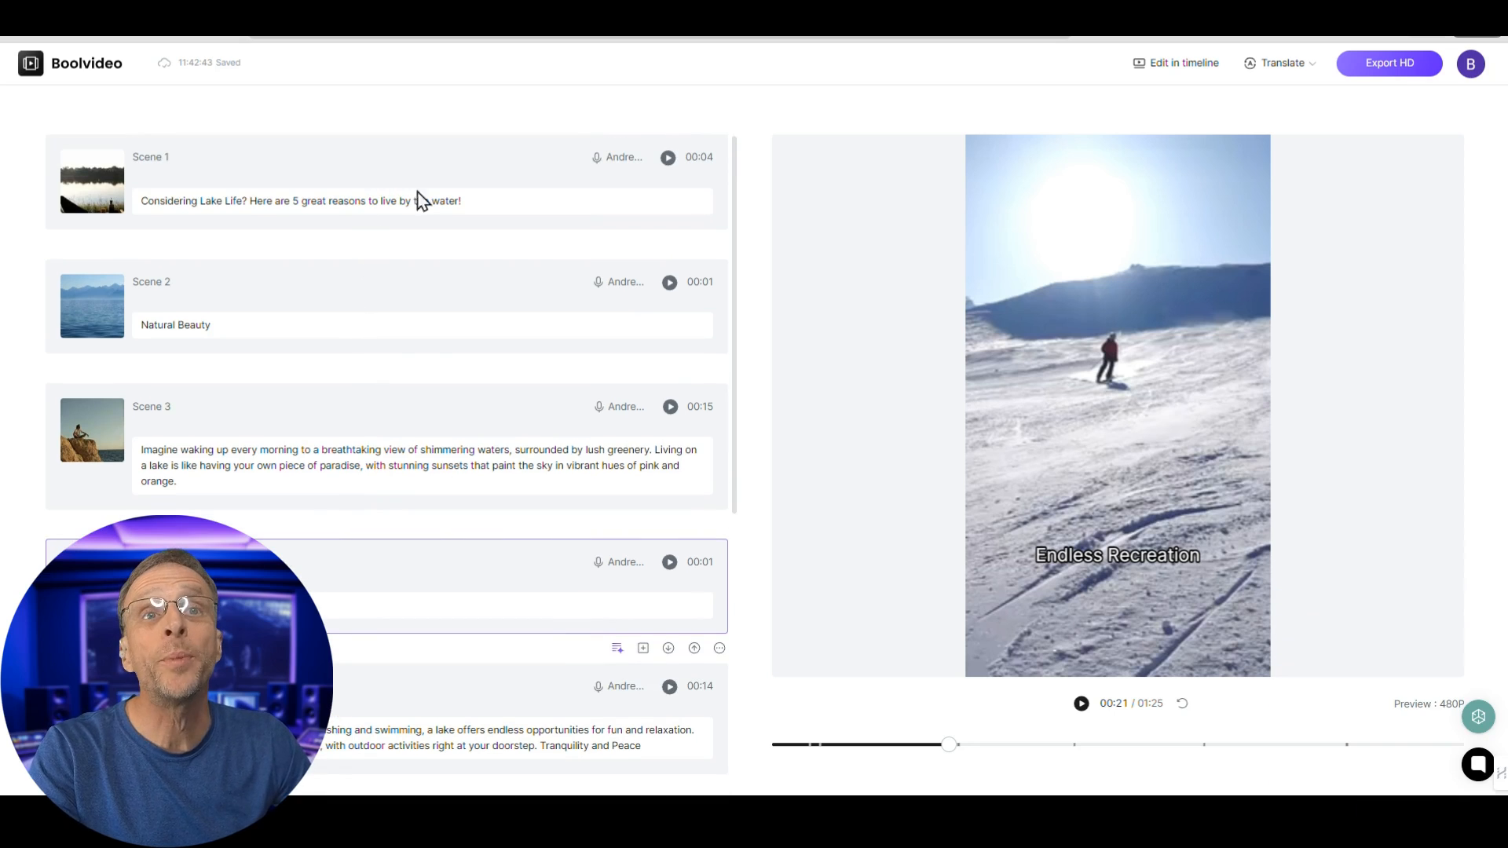
# Review the scene list and play scene 1 to hear its voiceover.
pyautogui.scroll(-2, 296, 351)
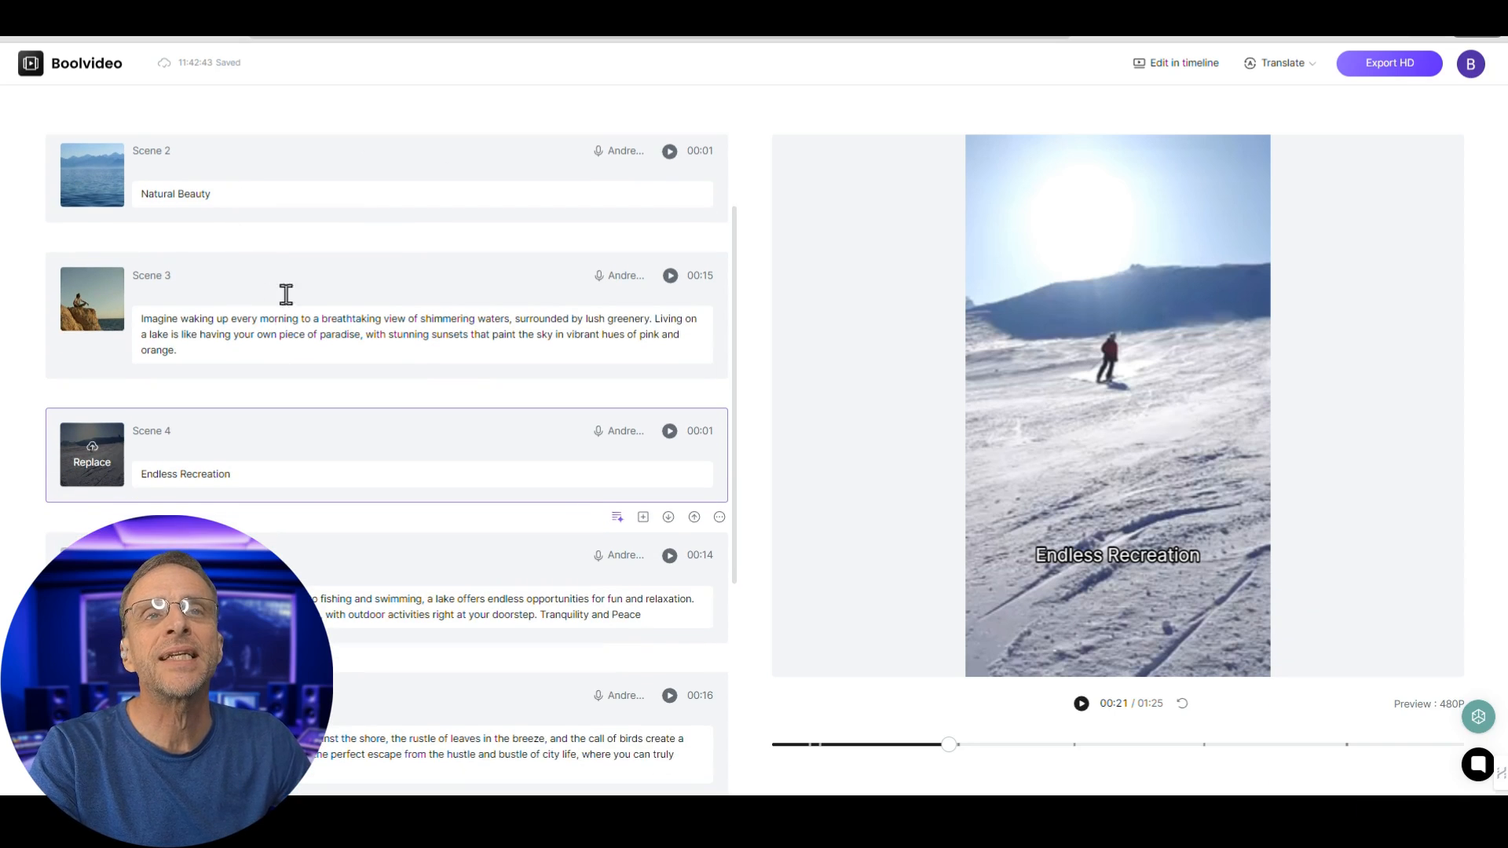
pyautogui.scroll(2, 354, 401)
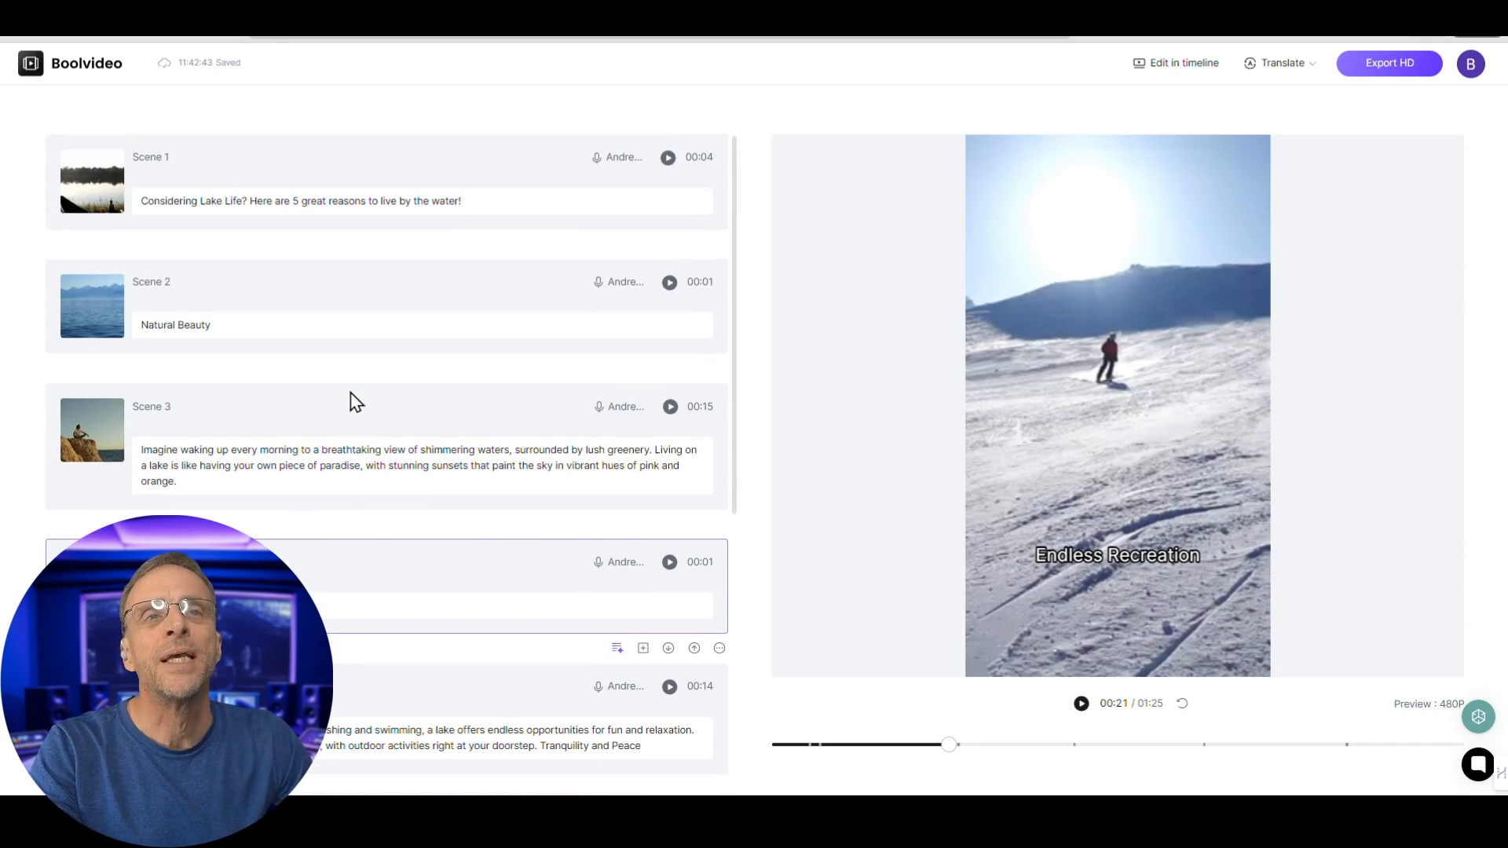
pyautogui.scroll(-8, 372, 418)
pyautogui.scroll(5, 370, 410)
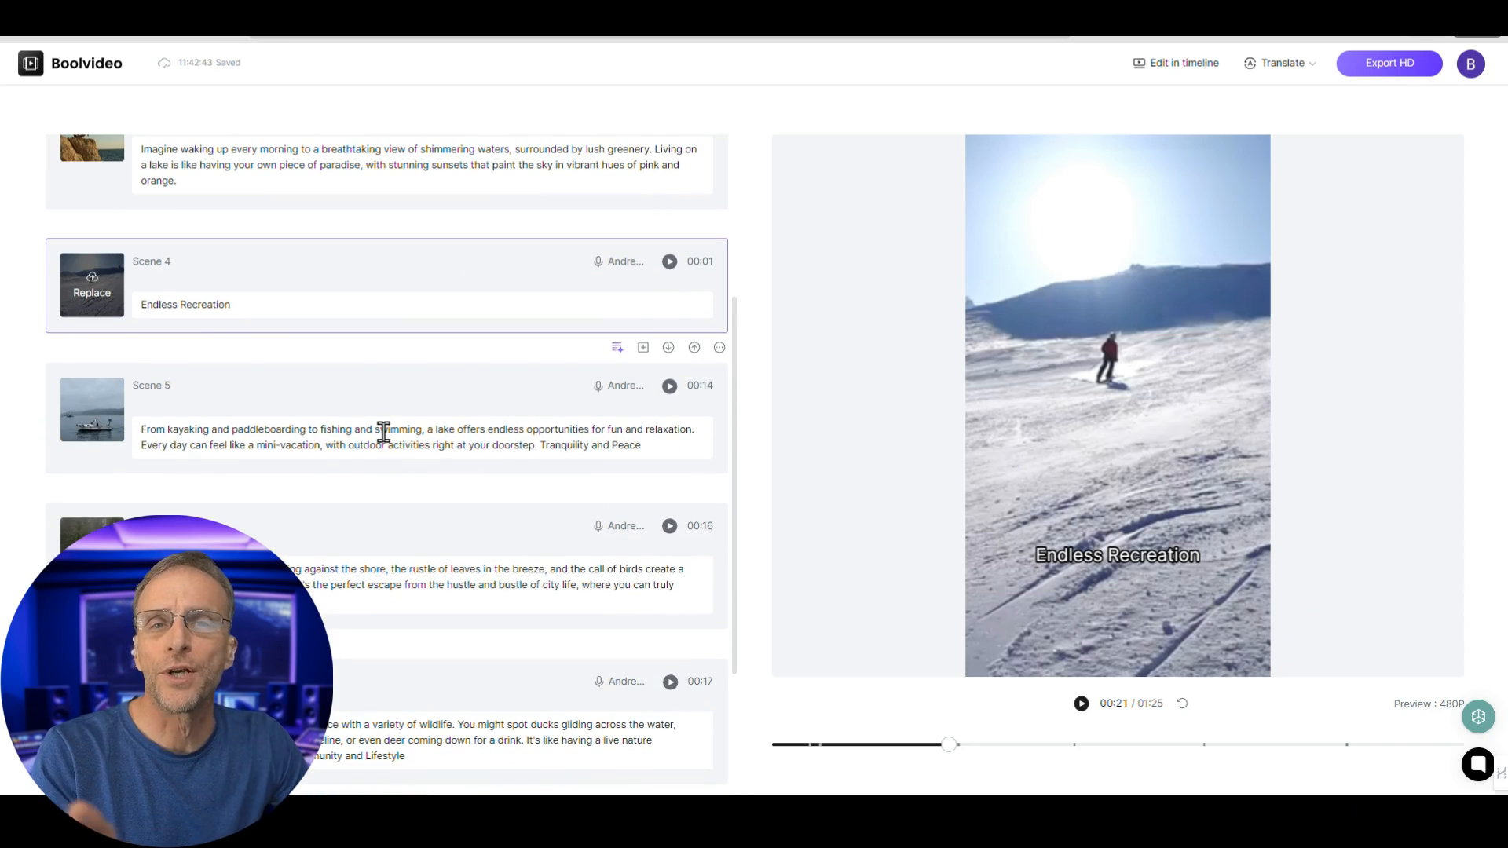
pyautogui.scroll(4, 384, 431)
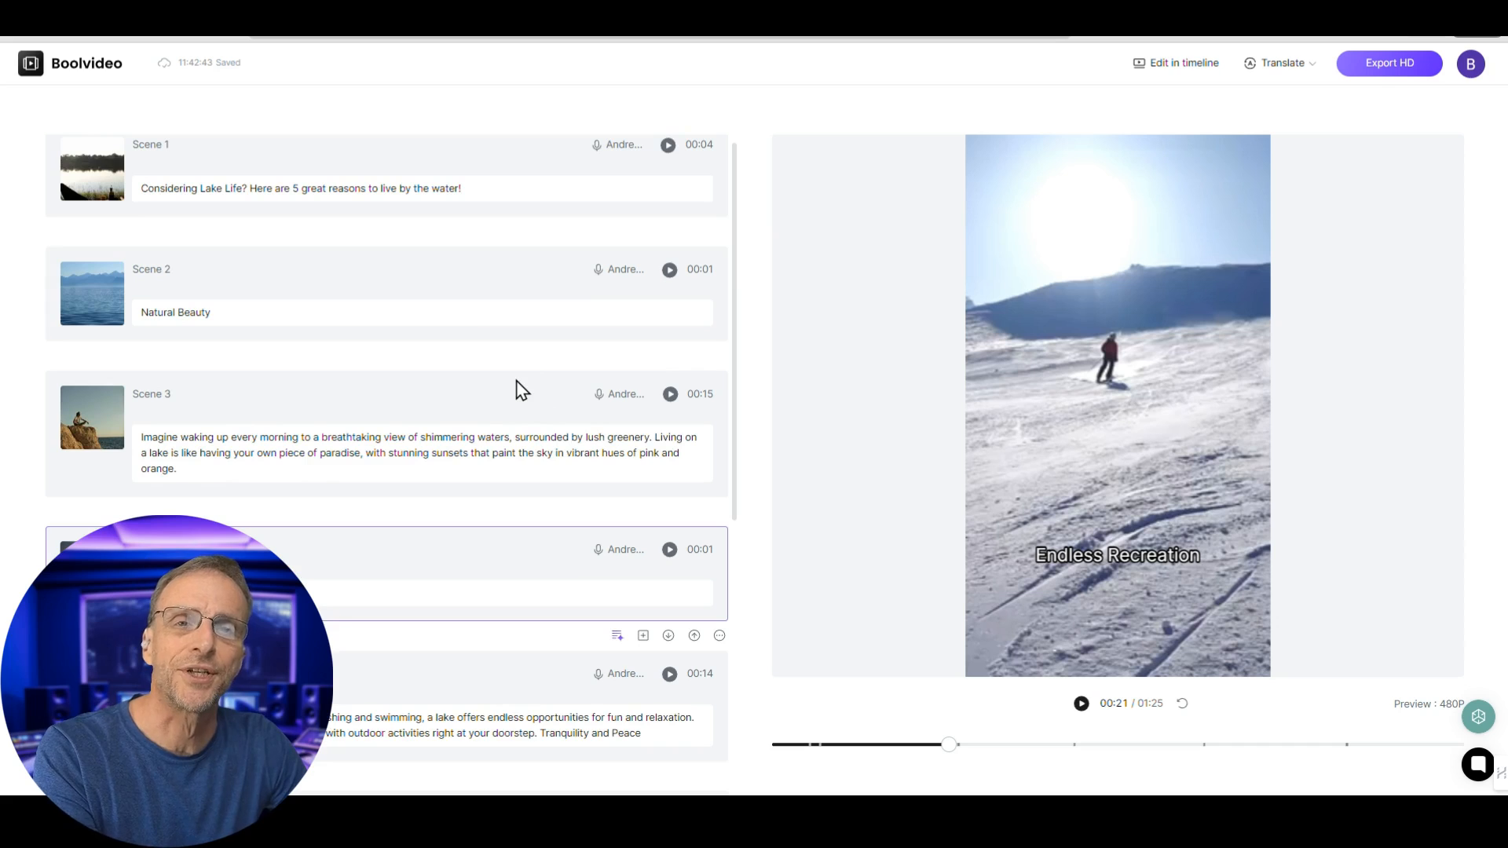
pyautogui.click(669, 146)
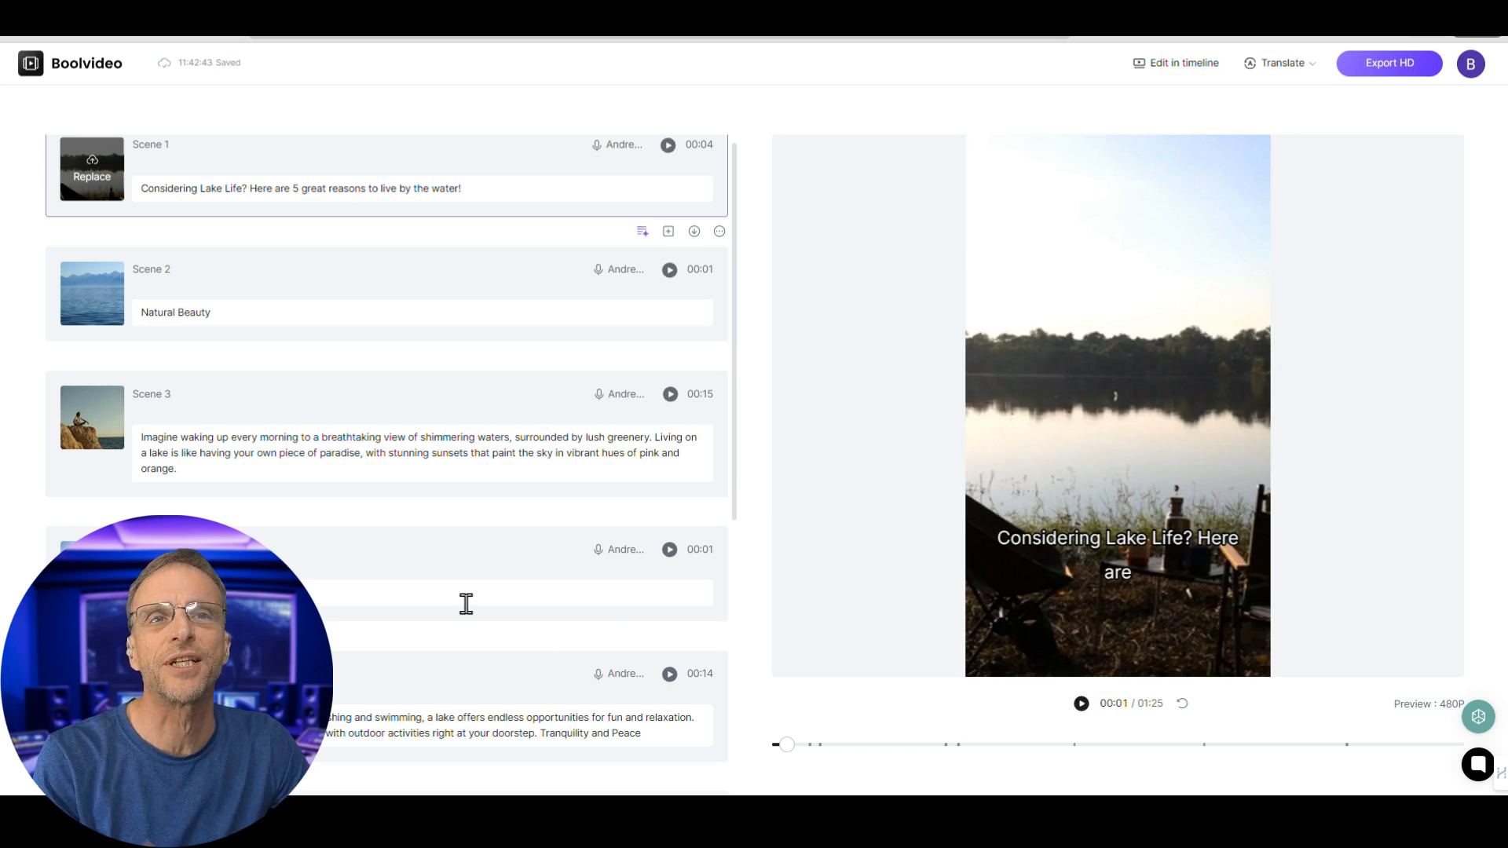
# Preview the Ava and Emma Multilingual voices for scene 2 and set its voice to Sonia in English (United Kingdom).
pyautogui.click(599, 268)
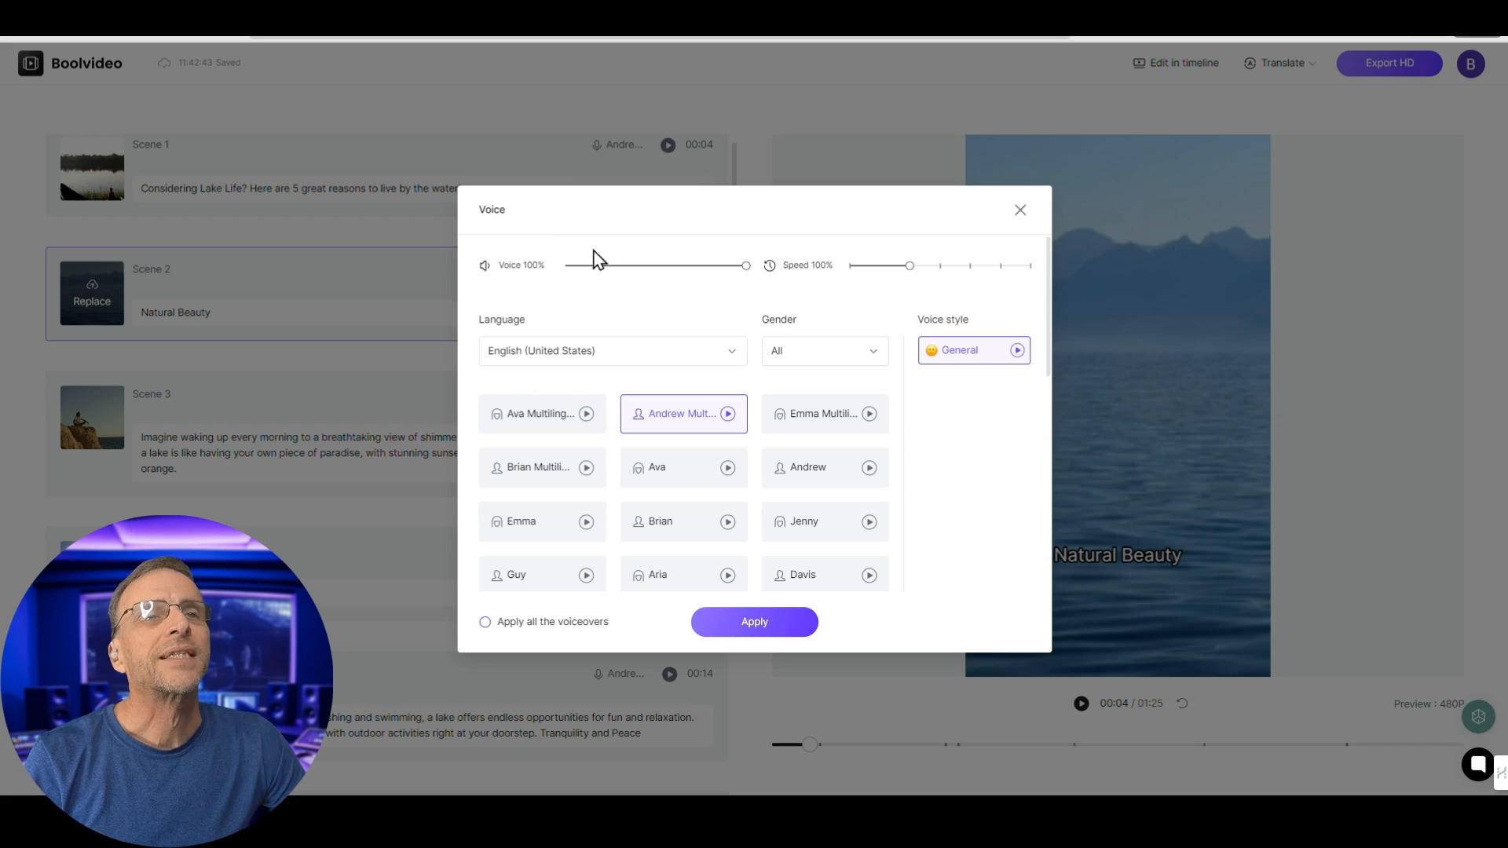
pyautogui.click(588, 419)
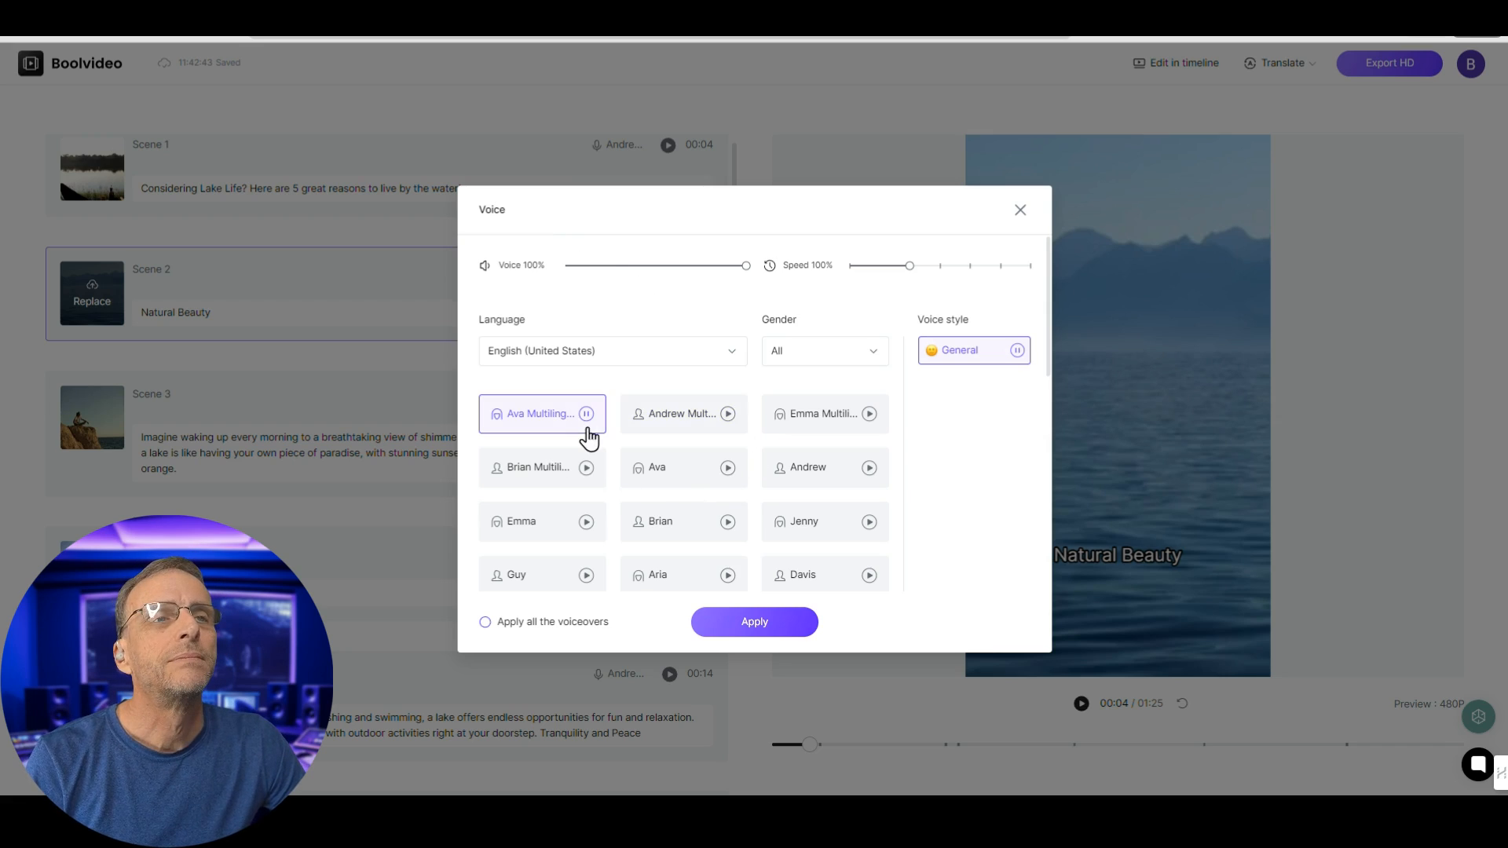
pyautogui.click(869, 416)
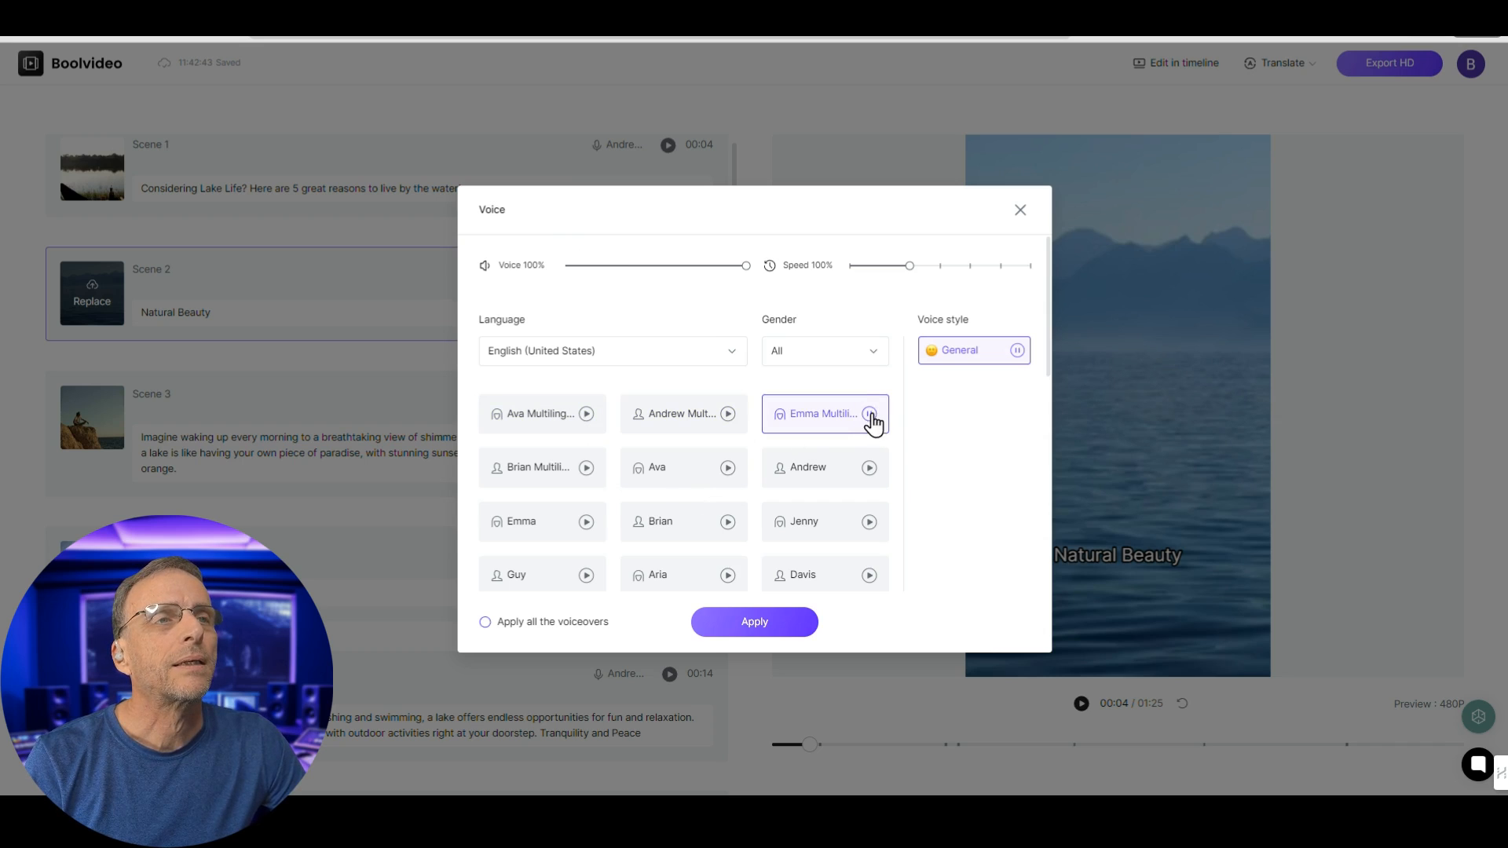
pyautogui.click(661, 355)
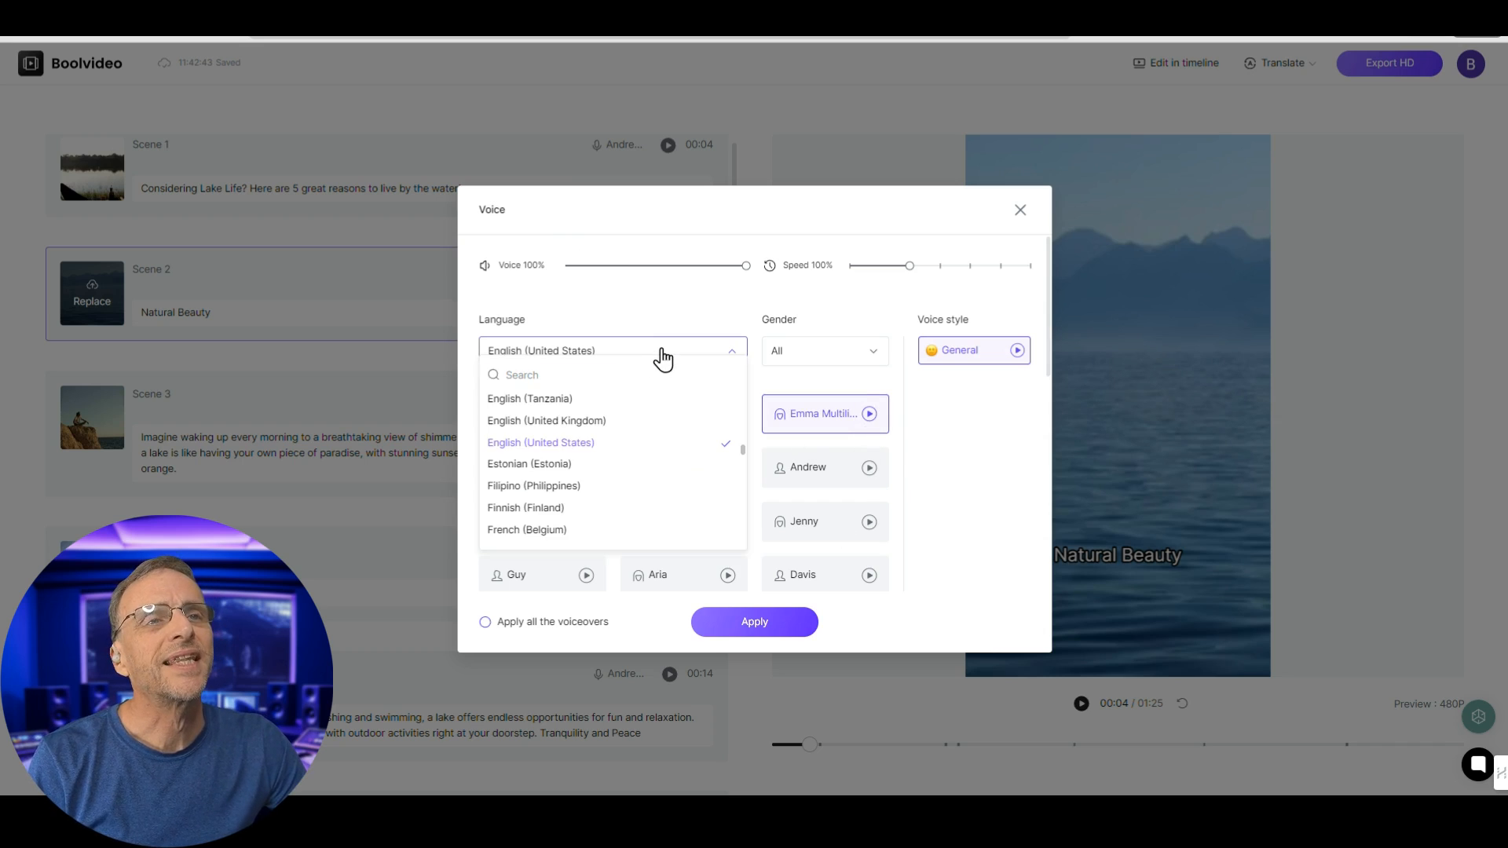
pyautogui.click(589, 421)
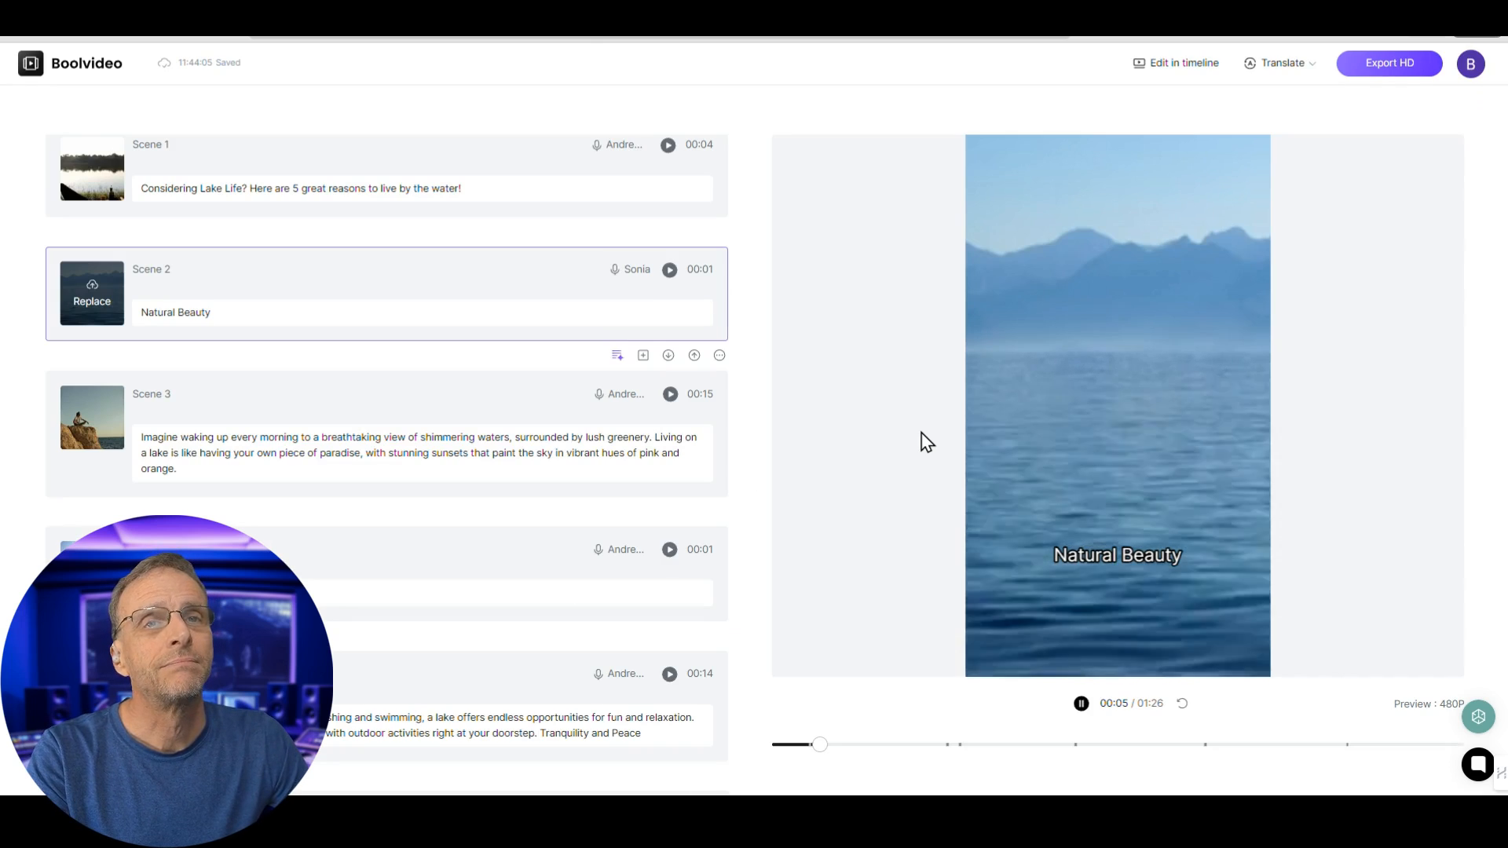
# Set the voiceover of scene 4, "Endless Recreation", to Sonia in English (United Kingdom).
pyautogui.click(632, 555)
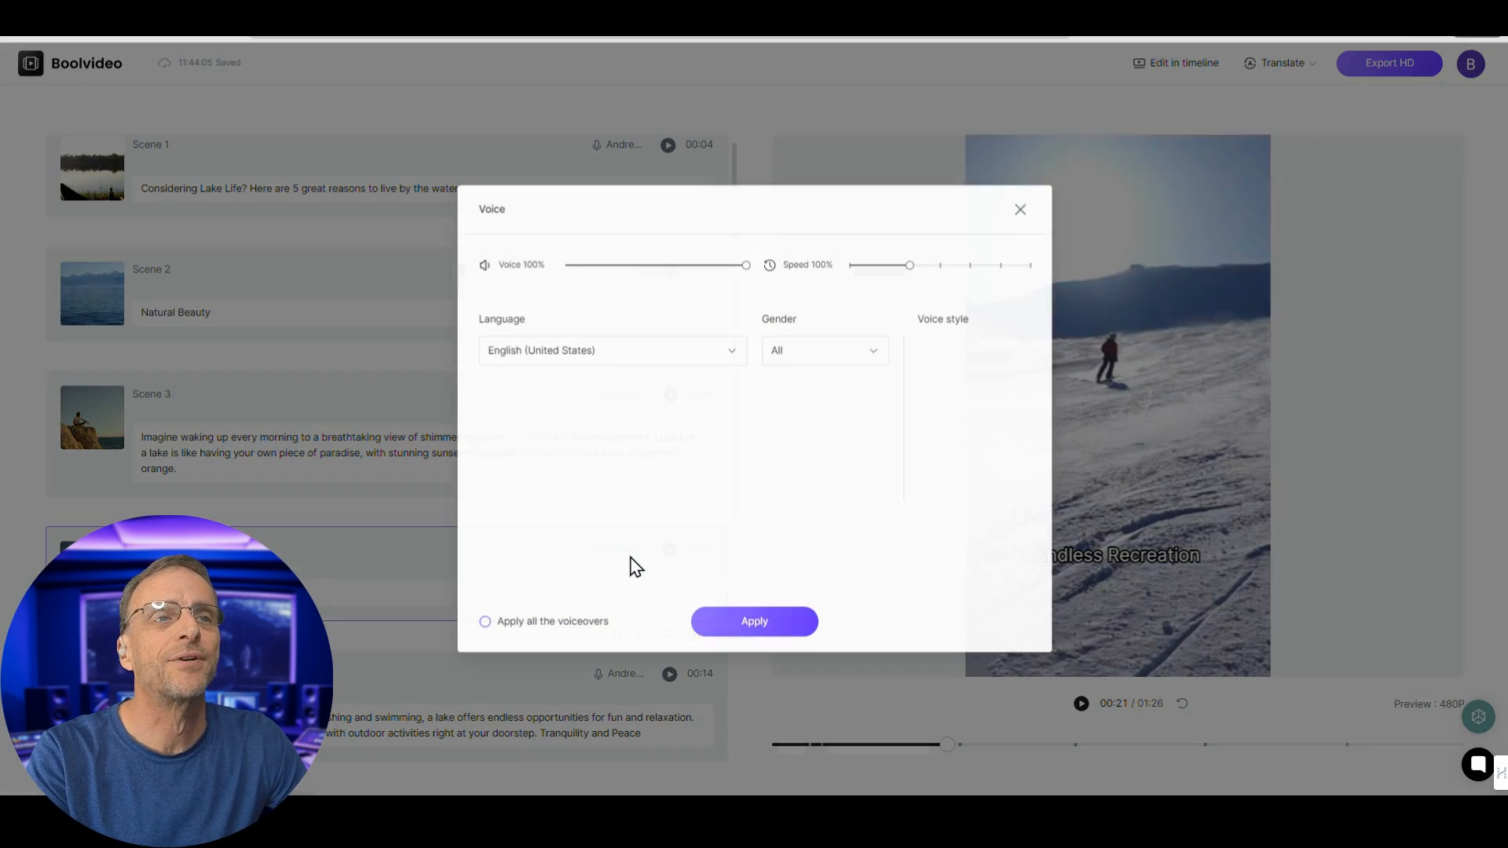
pyautogui.click(613, 362)
pyautogui.click(597, 417)
pyautogui.click(575, 435)
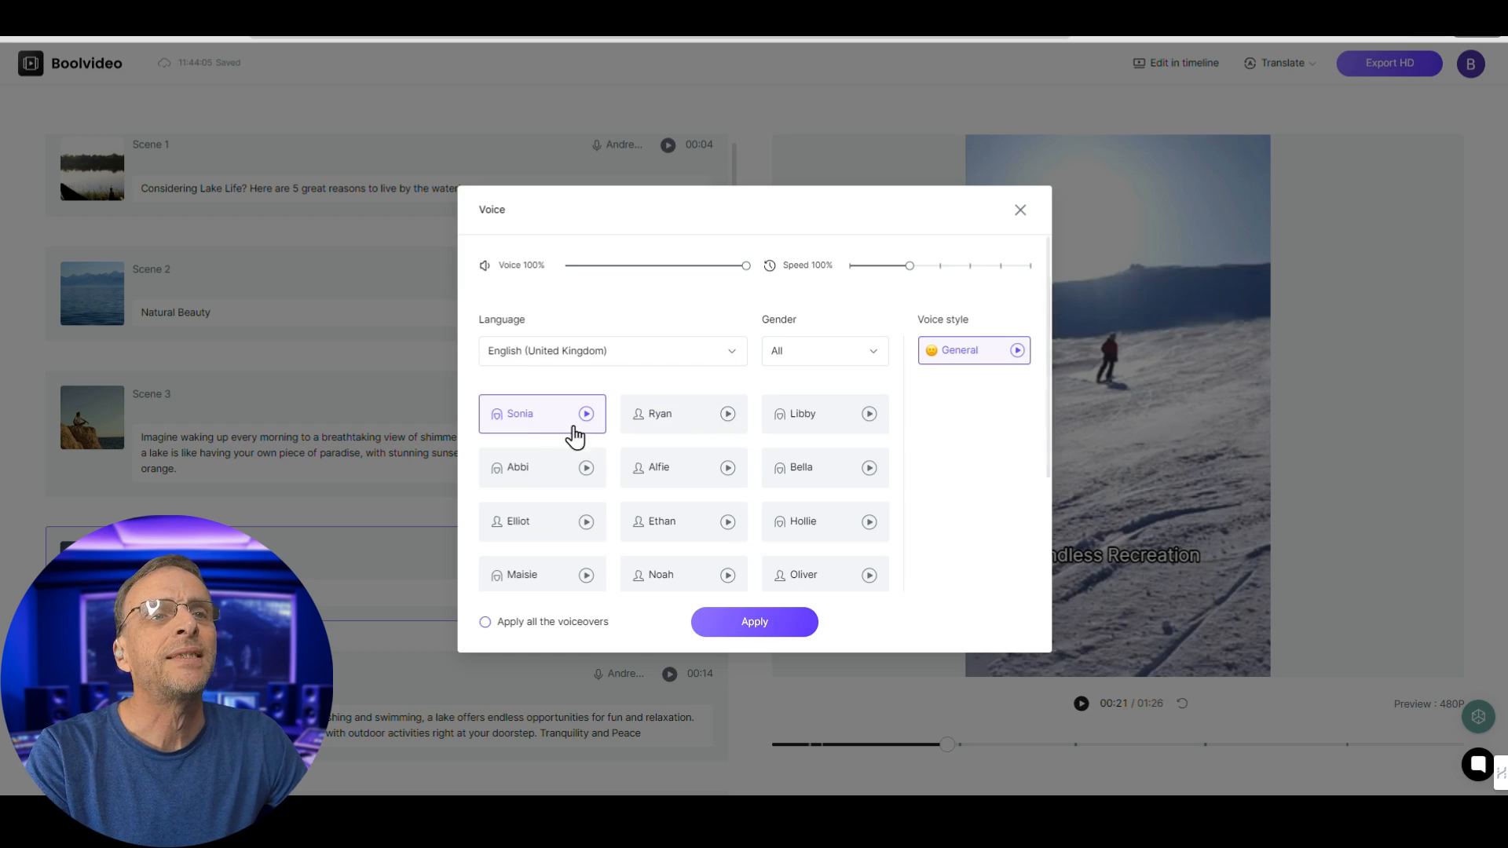
pyautogui.click(789, 629)
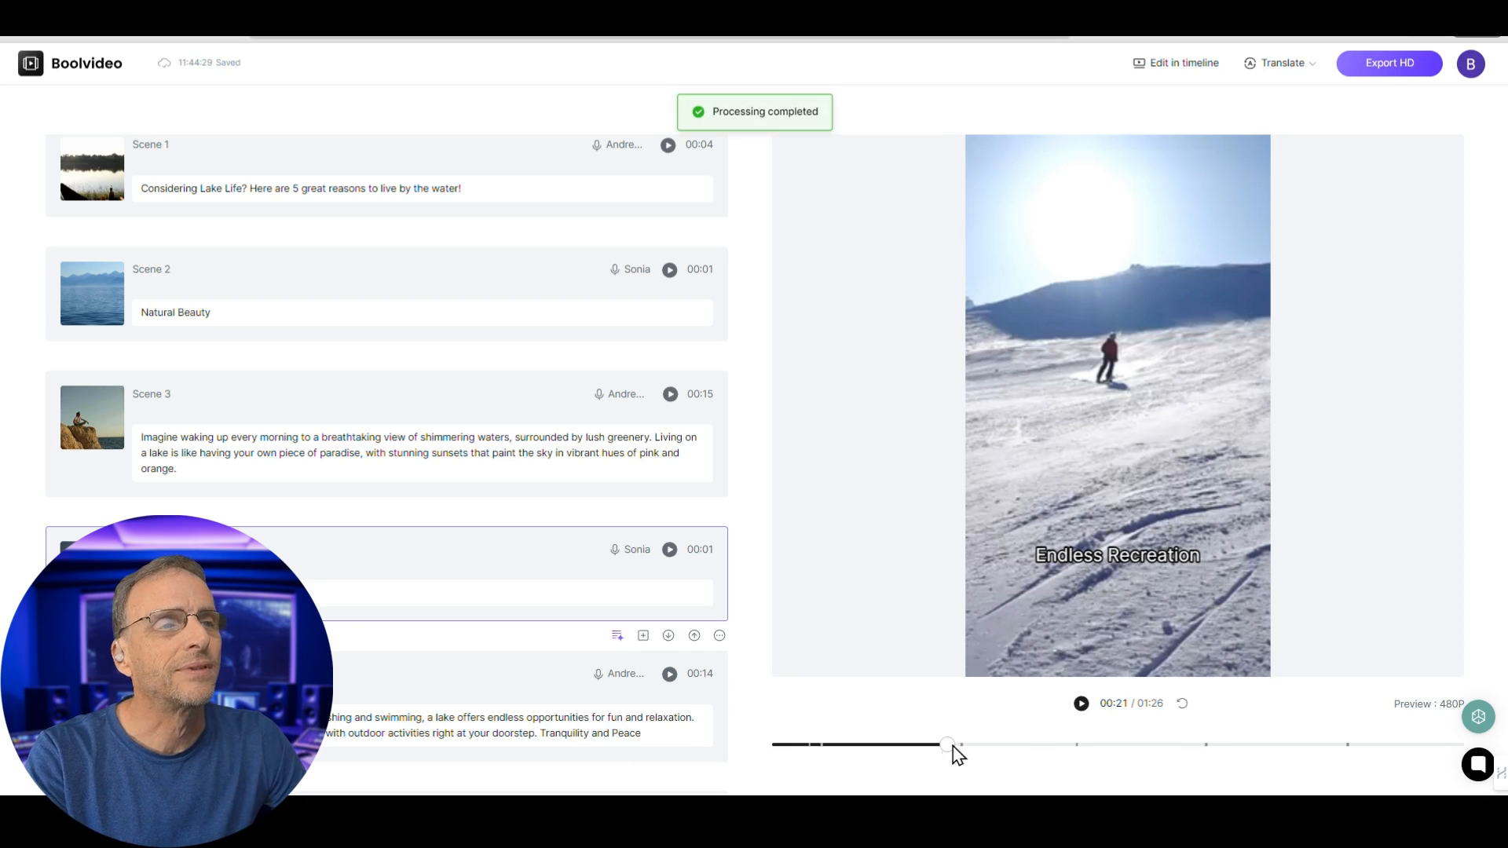
# Play the video from the beginning through the "Endless Recreation" scene to check the alternating voices.
pyautogui.moveTo(953, 748); pyautogui.dragTo(772, 746)
pyautogui.click(1083, 705)
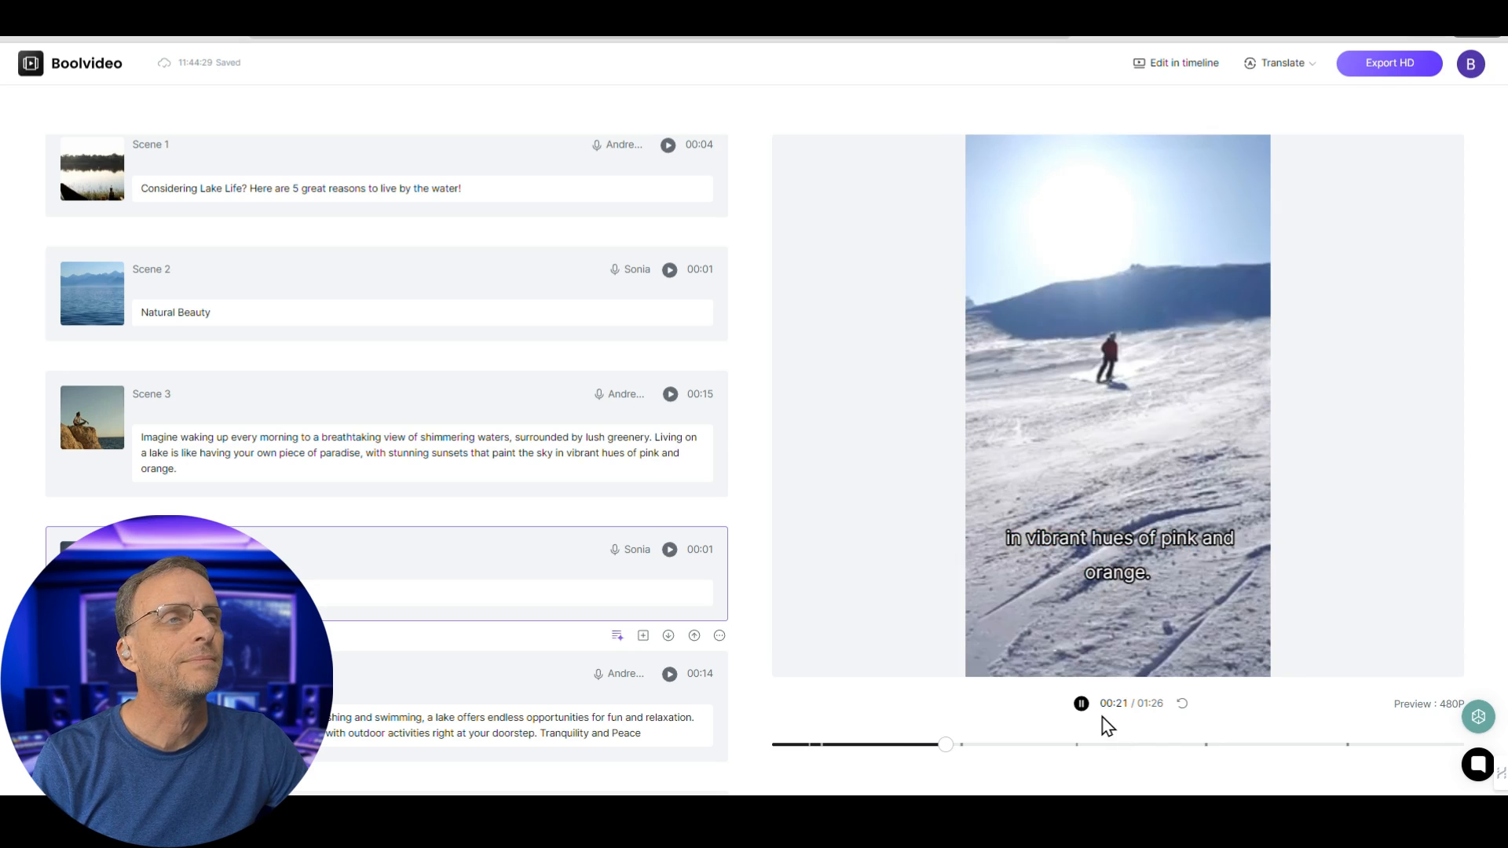
pyautogui.click(1081, 704)
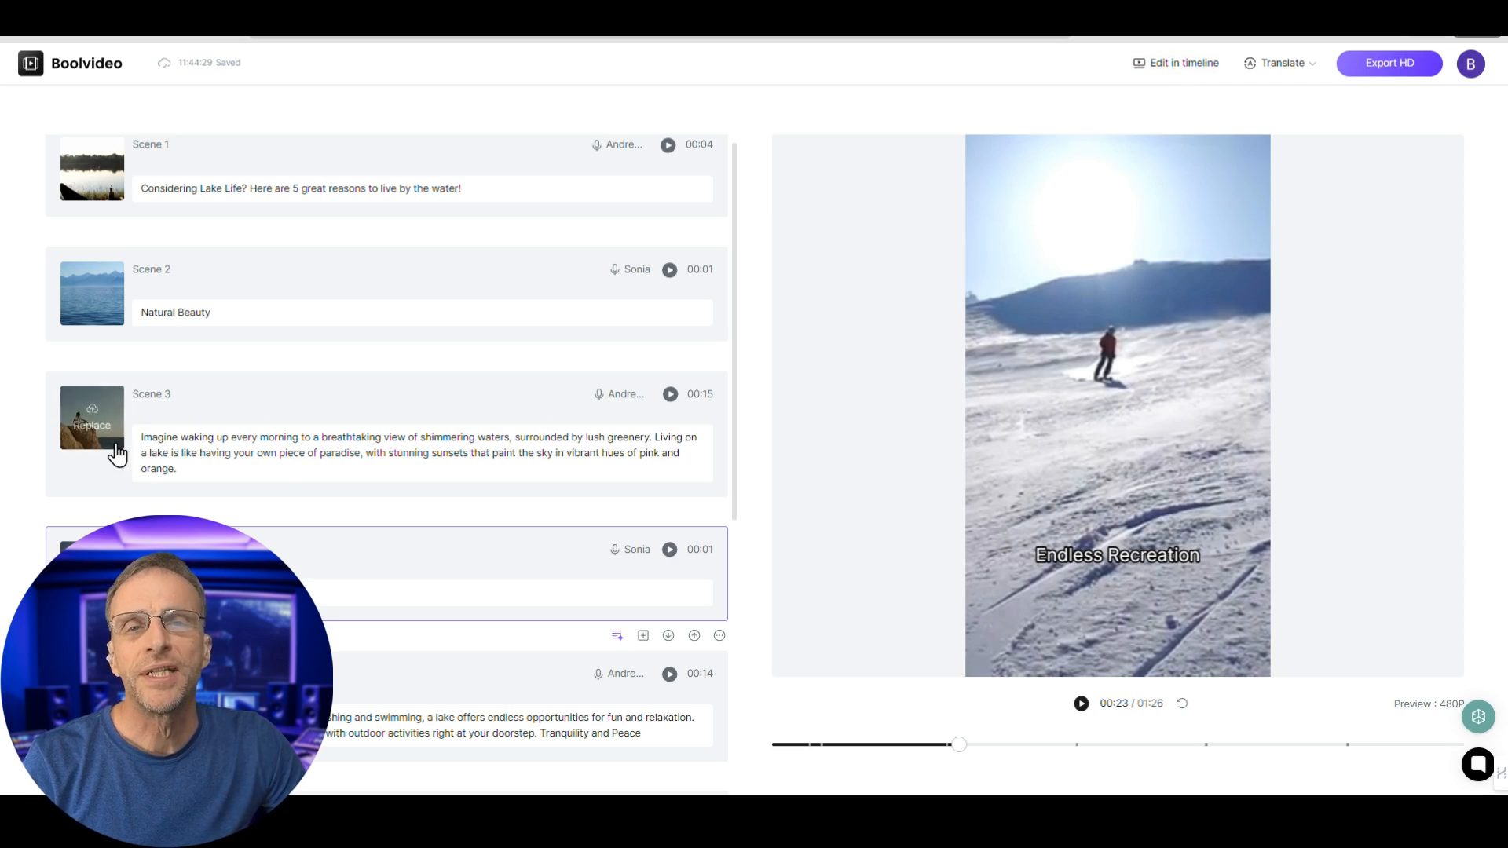
# Open the project in the timeline editor and play scene 3's section from 00:07:20 to find a cut point.
pyautogui.click(1191, 66)
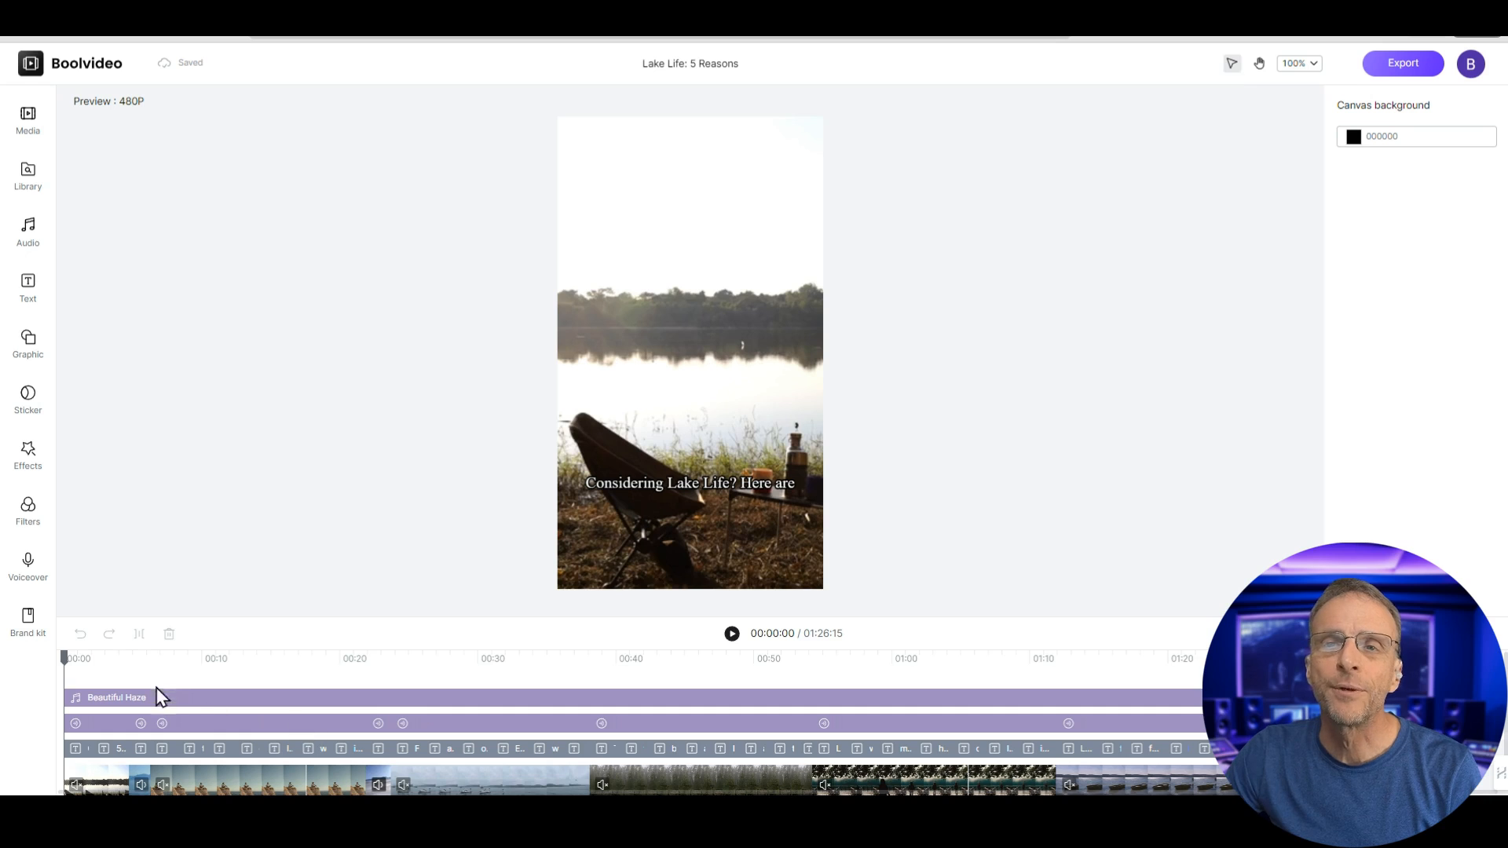
pyautogui.click(180, 662)
pyautogui.moveTo(178, 662); pyautogui.dragTo(168, 662)
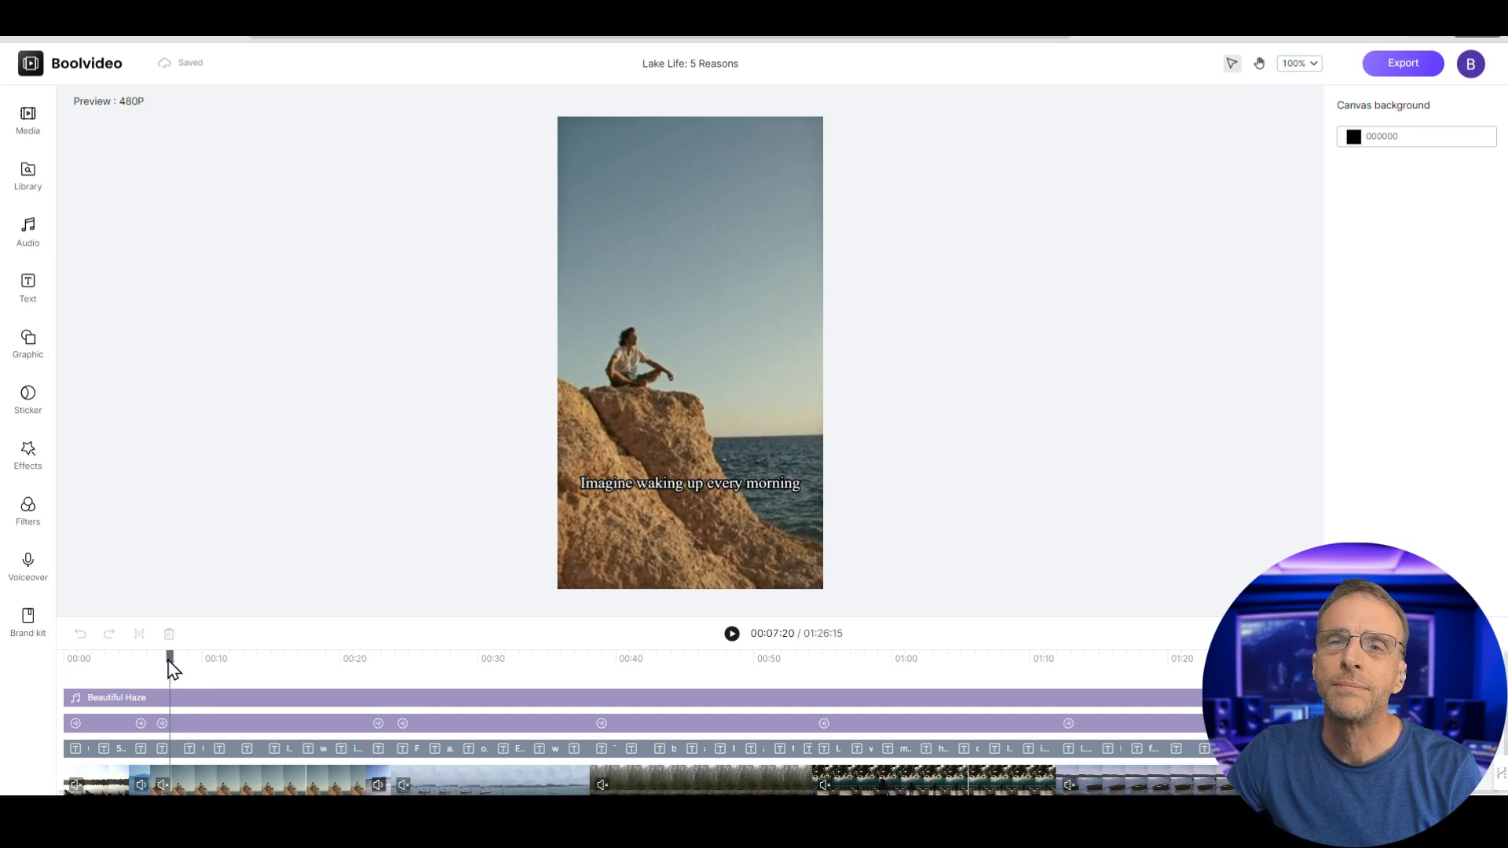
pyautogui.click(732, 635)
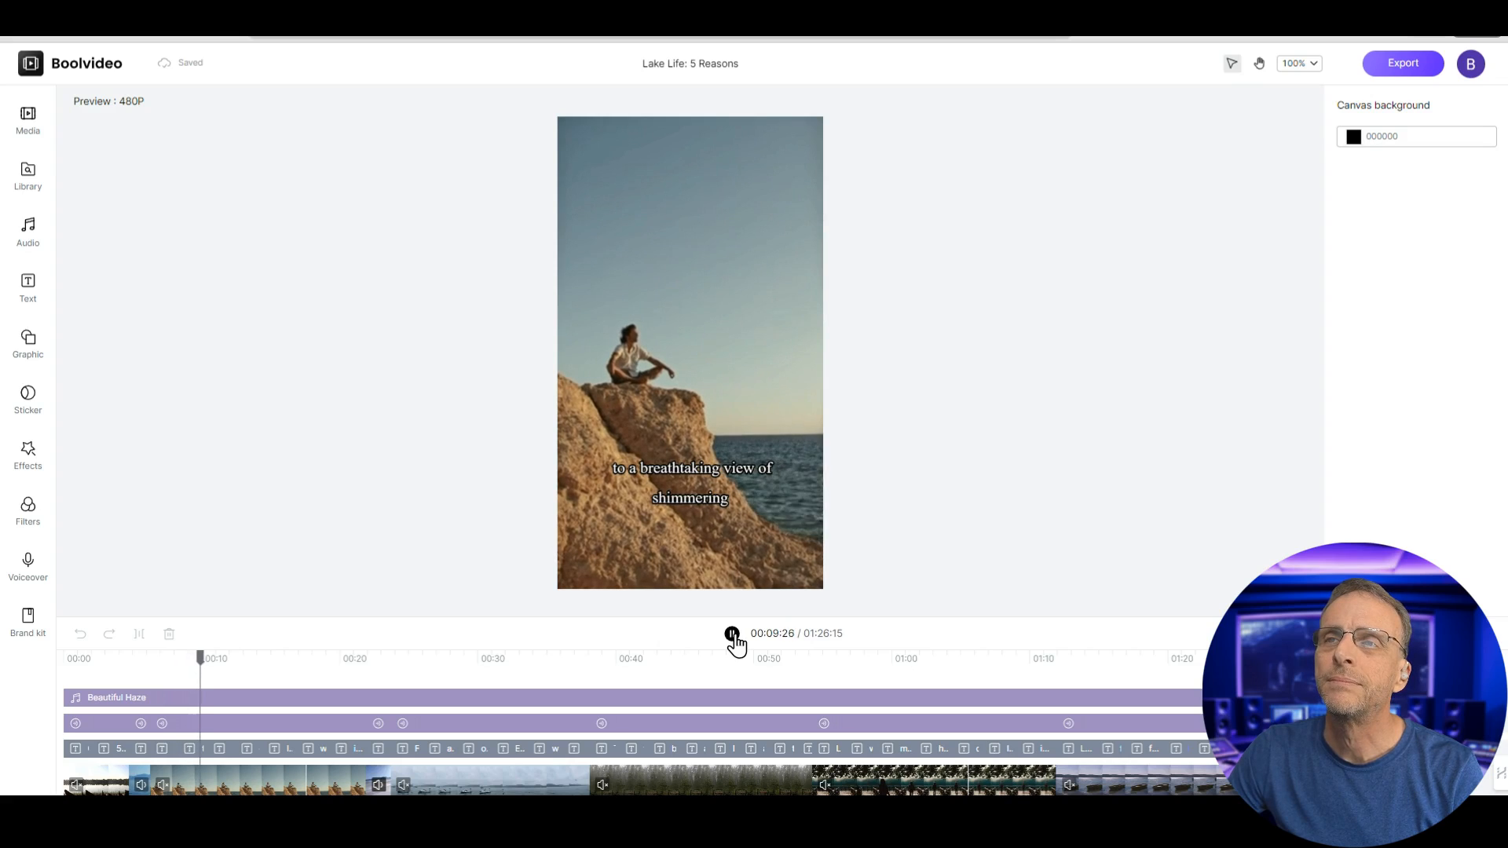
pyautogui.click(733, 637)
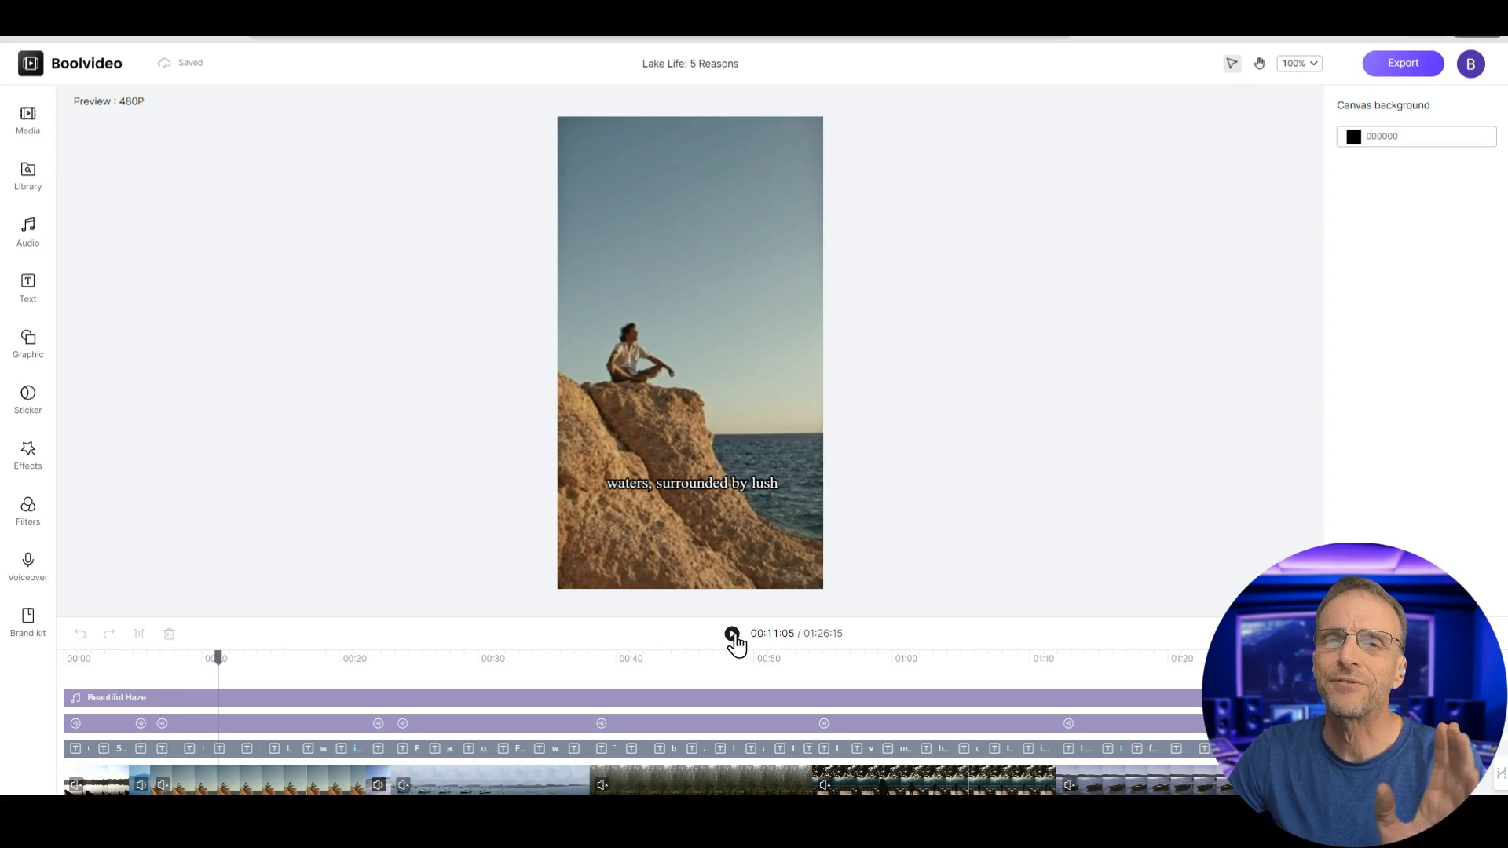
pyautogui.click(732, 635)
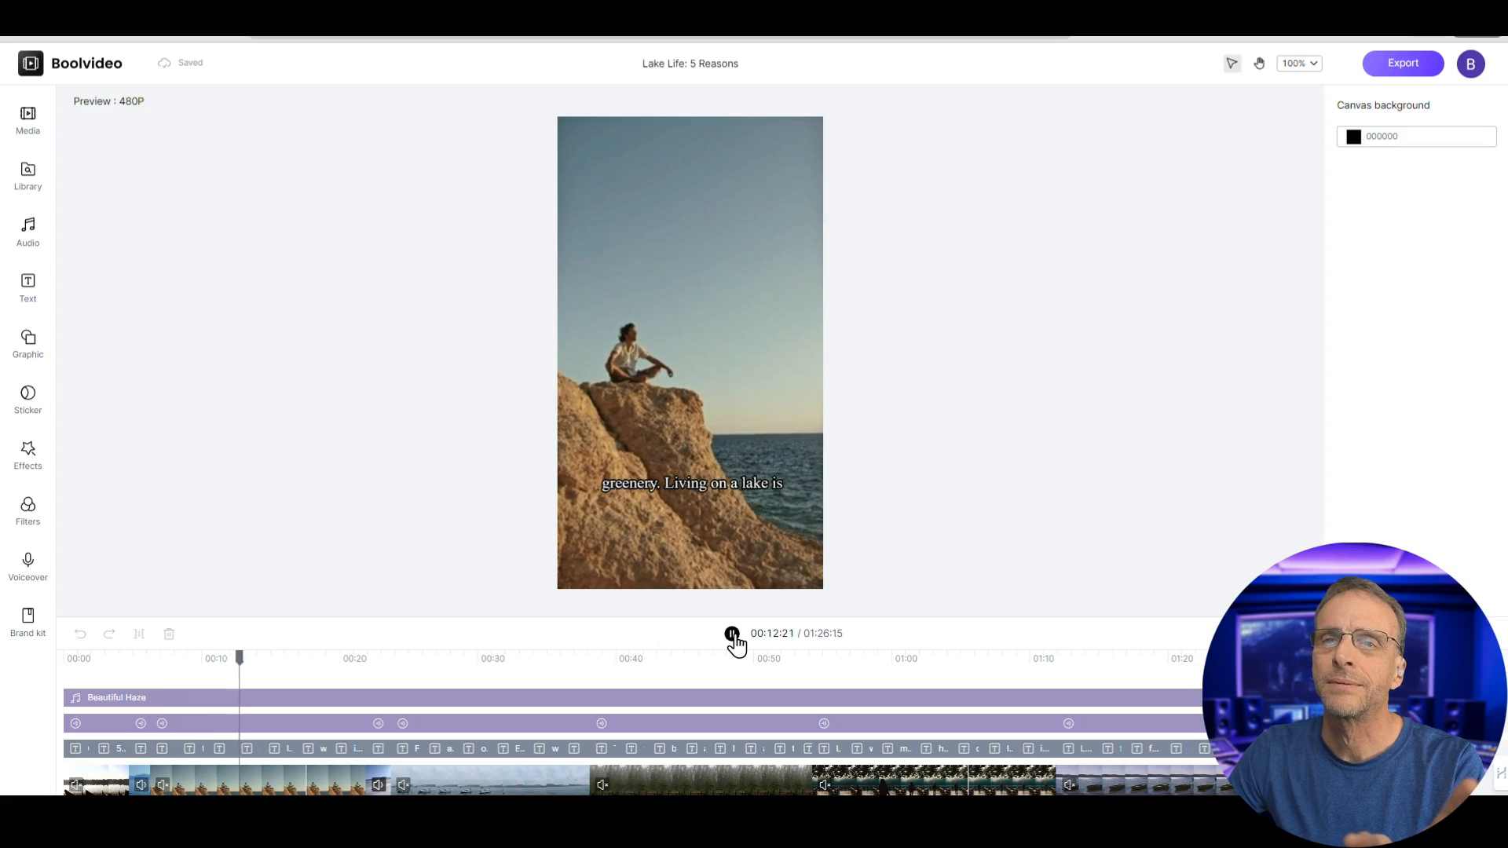
pyautogui.click(732, 634)
# Trim the end of scene 3's man-on-rock clip back to about 00:12:15 and play across the cut.
pyautogui.click(230, 775)
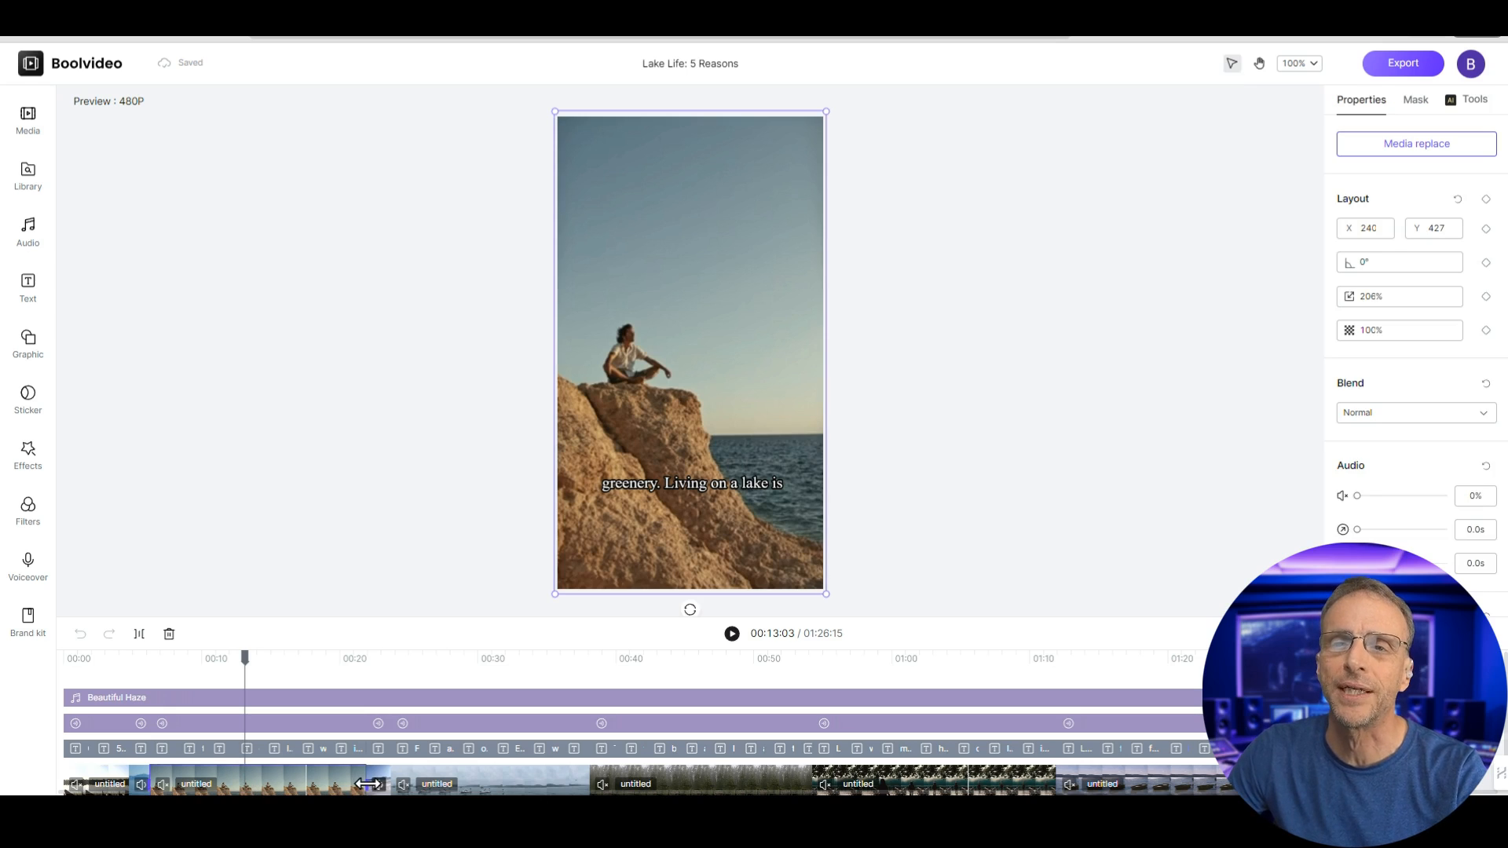
pyautogui.moveTo(368, 784); pyautogui.dragTo(236, 784)
pyautogui.click(210, 672)
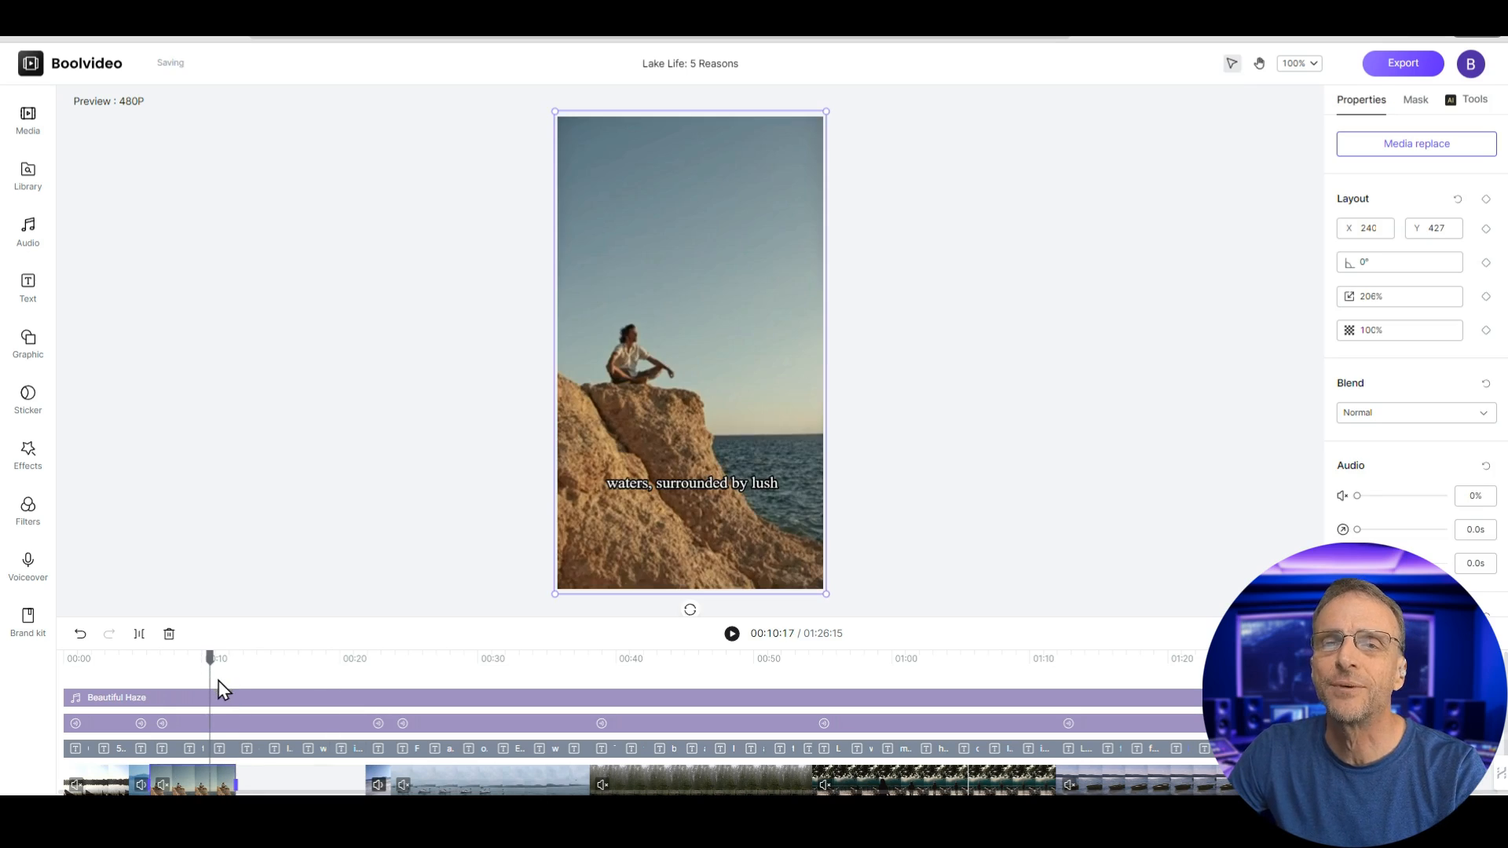
pyautogui.click(732, 634)
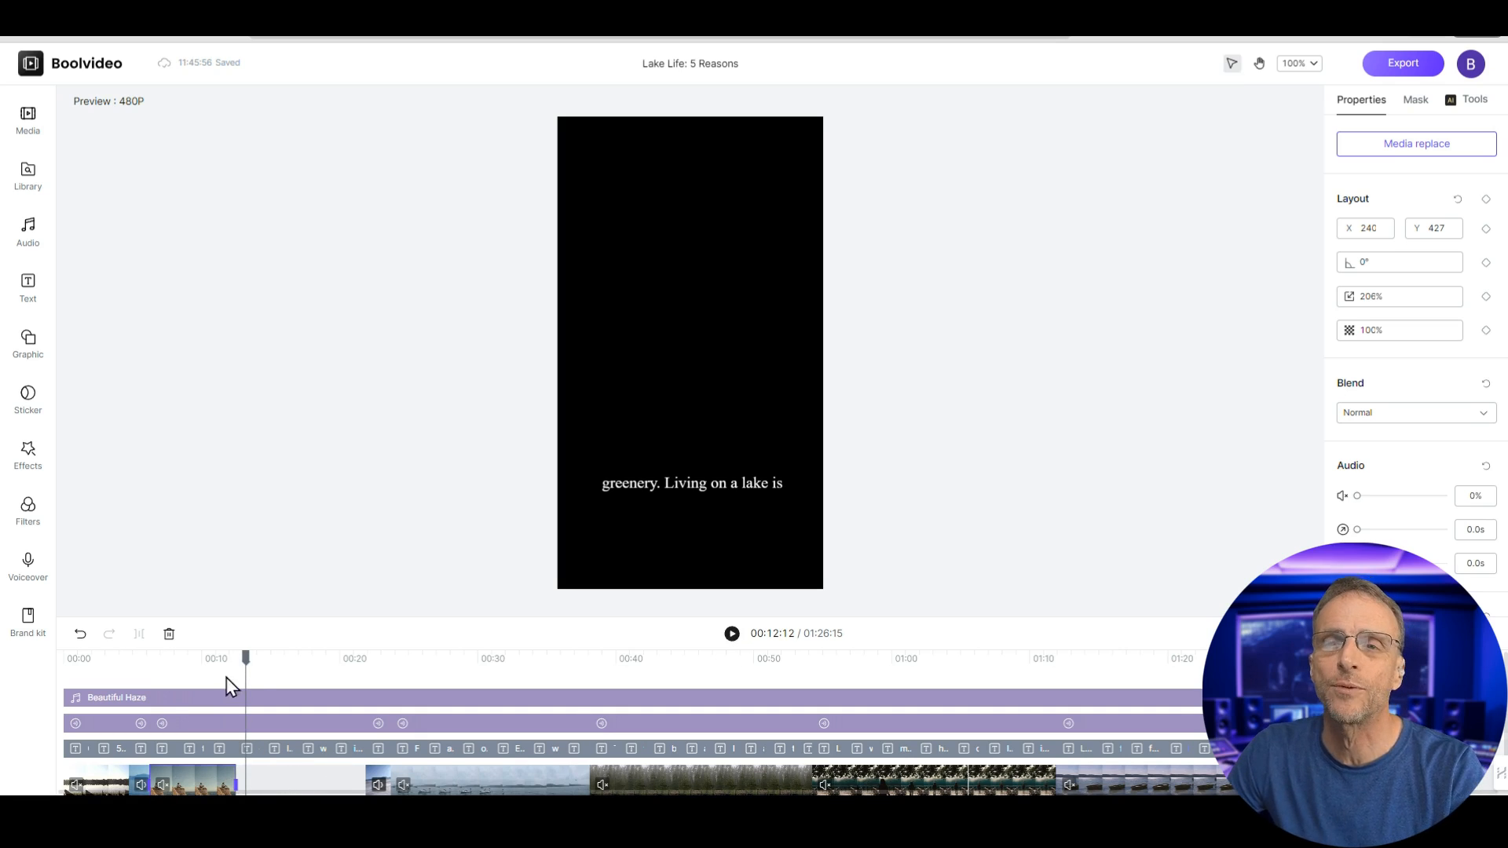
# Search library images for "lake", insert the forested shoreline reflection image at 00:12:15, and scale it to 185% to fill the frame.
pyautogui.moveTo(246, 658); pyautogui.dragTo(241, 660)
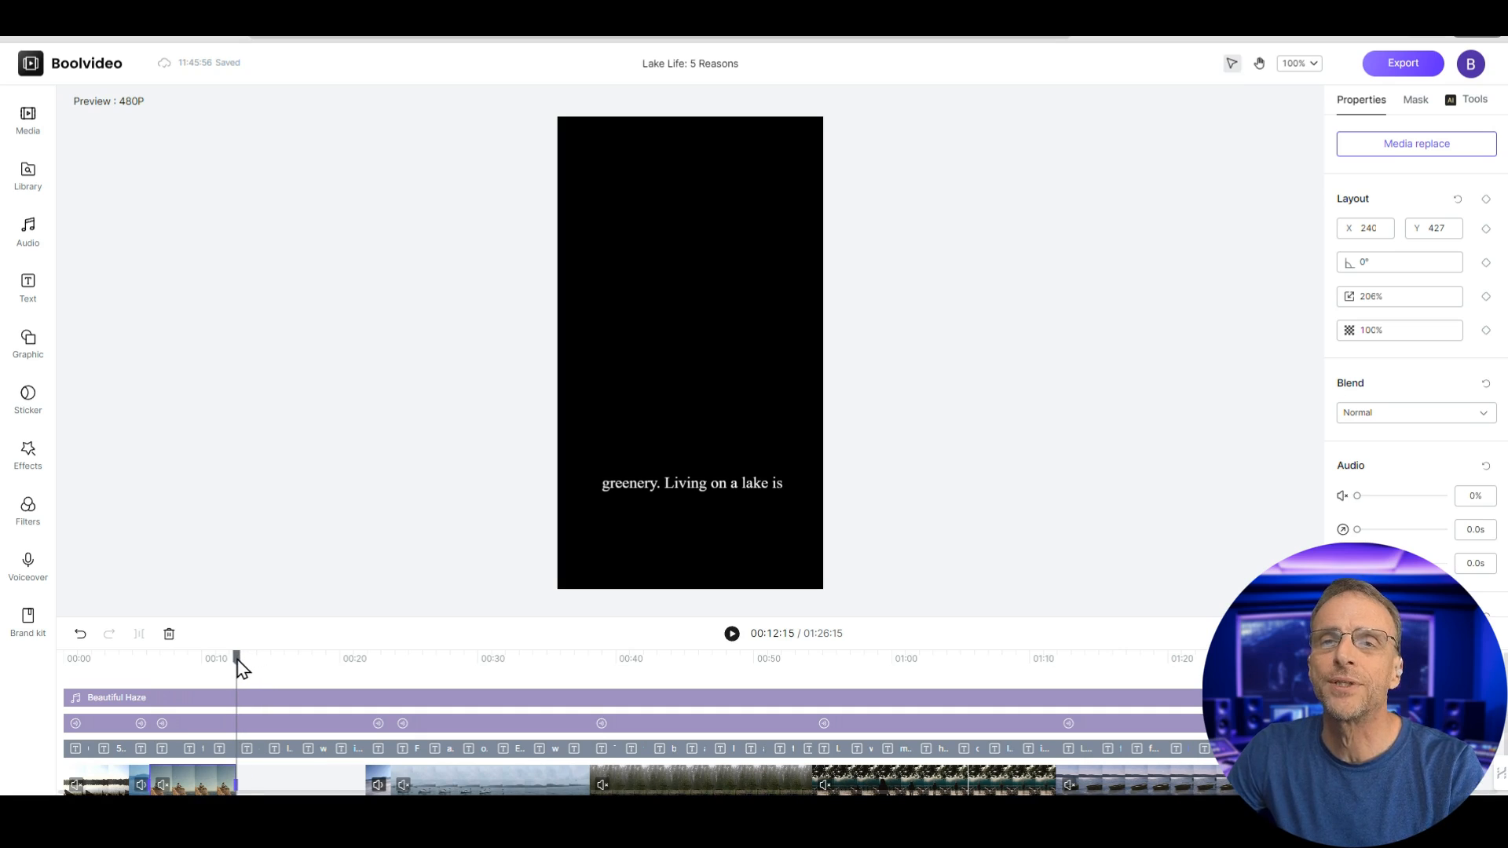
pyautogui.click(29, 179)
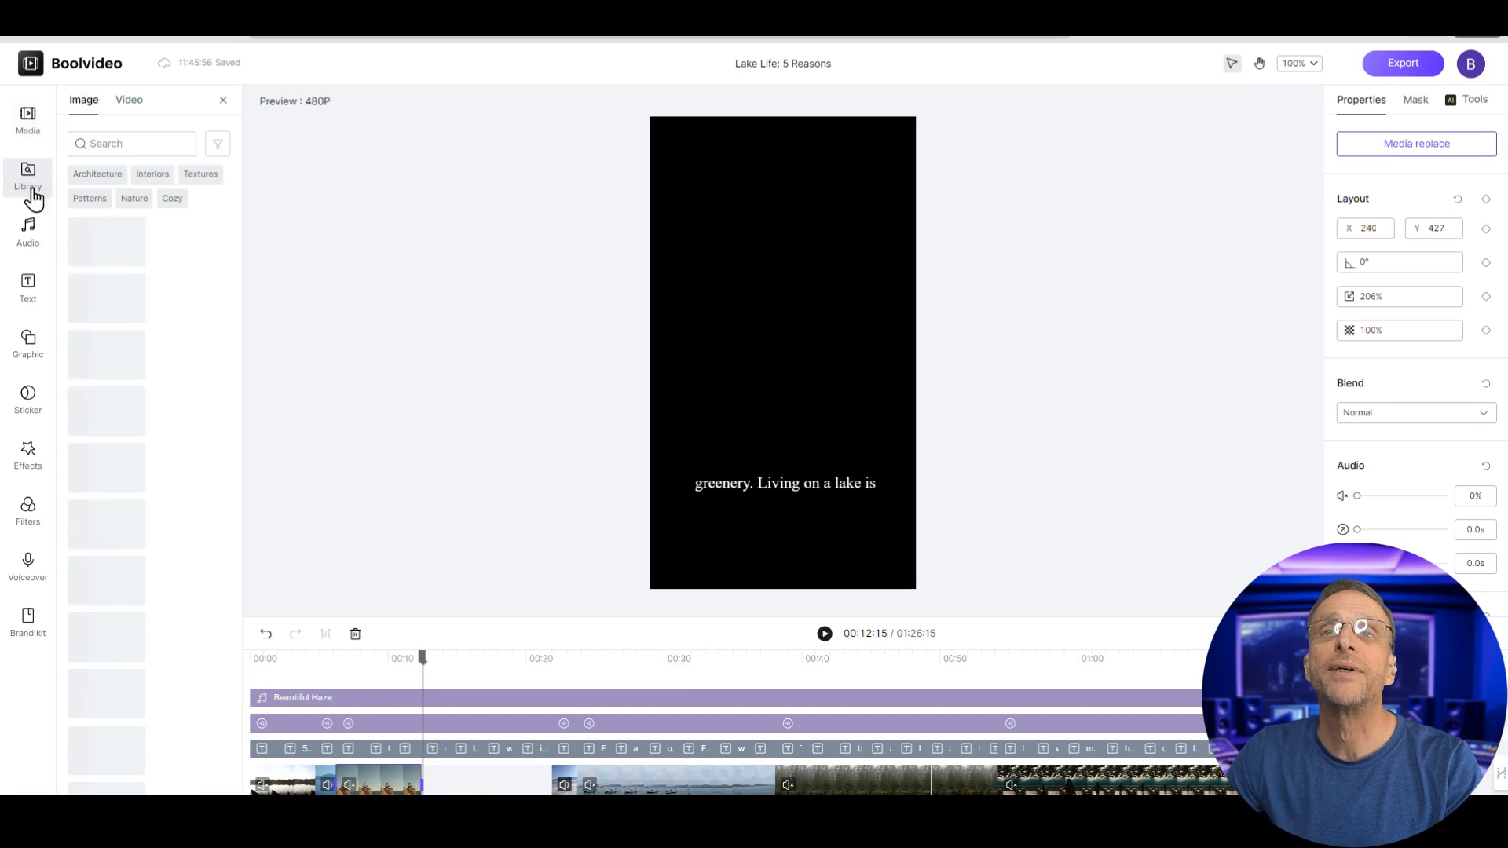
pyautogui.click(127, 143)
pyautogui.write('lake')
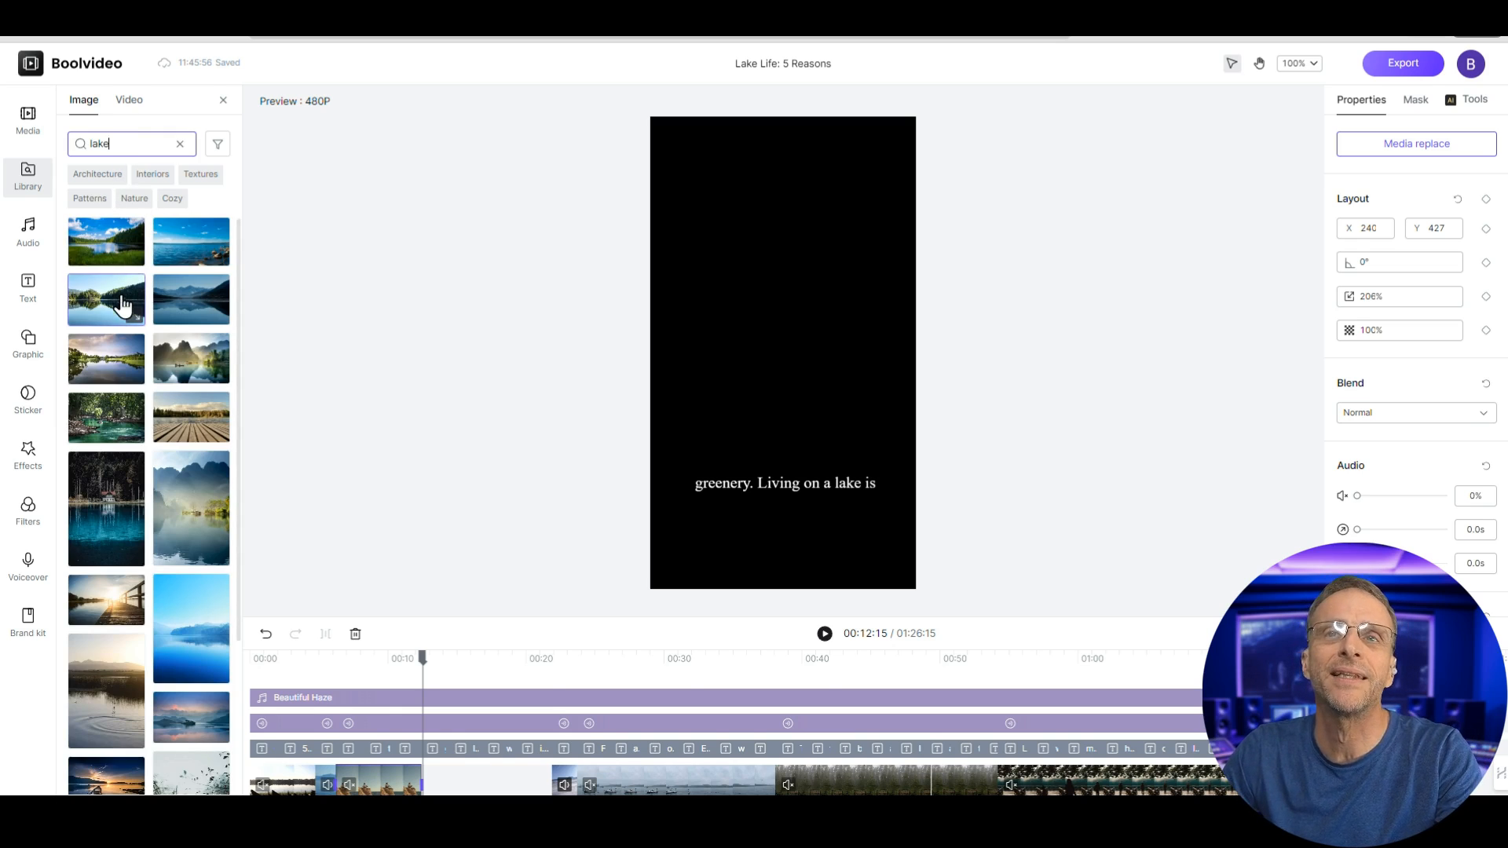
pyautogui.click(124, 303)
pyautogui.moveTo(915, 440); pyautogui.dragTo(1292, 756)
pyautogui.moveTo(1179, 511); pyautogui.dragTo(1033, 365)
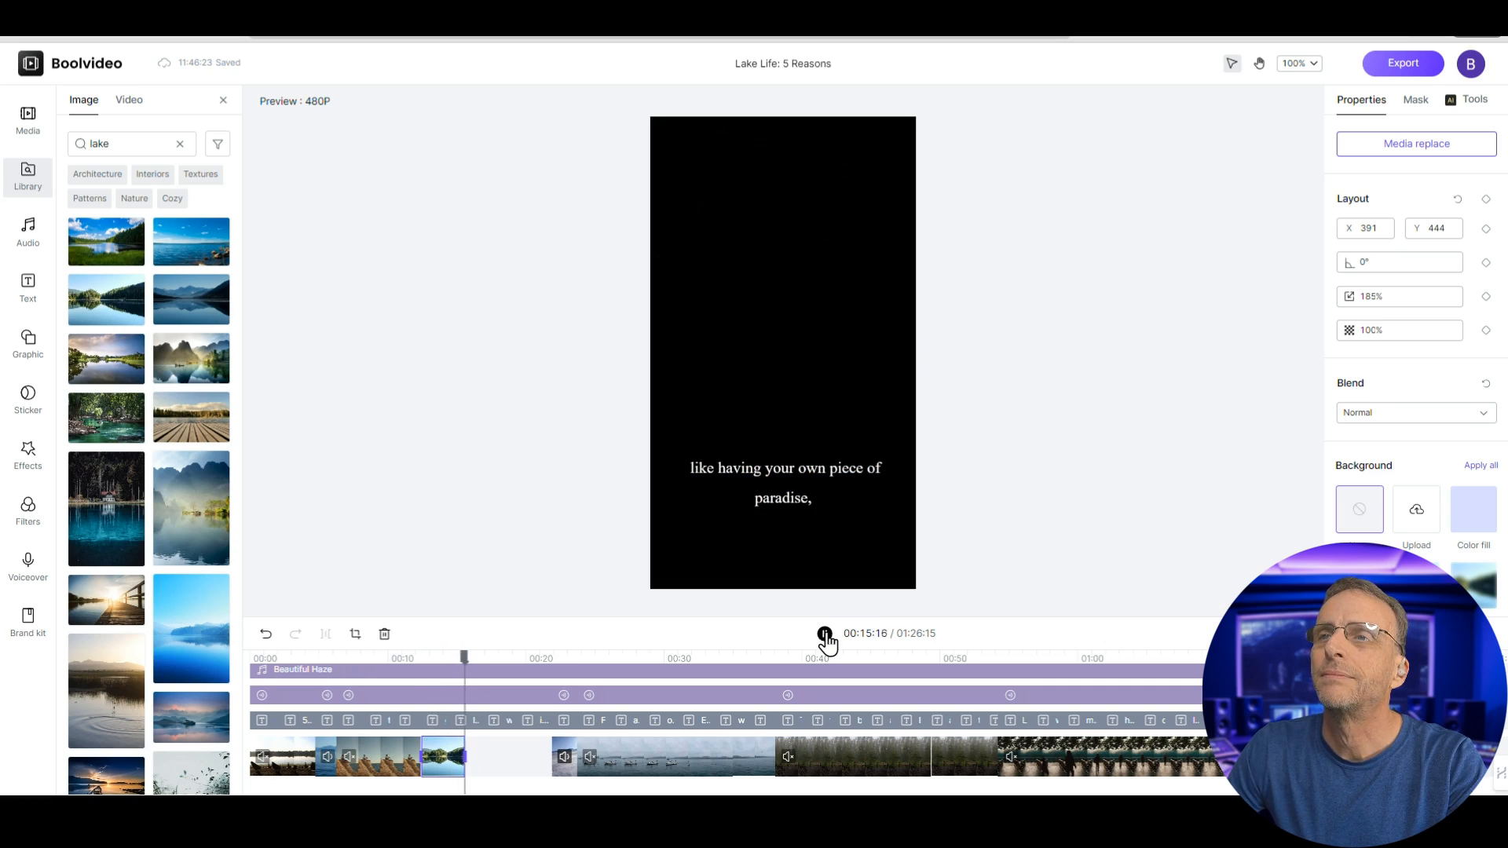
# Extend the lake image on the timeline to about 00:16:24 and place the playhead at its end.
pyautogui.moveTo(464, 756)
pyautogui.mouseDown()
pyautogui.moveTo(500, 760)
pyautogui.moveTo(482, 766)
pyautogui.mouseUp()
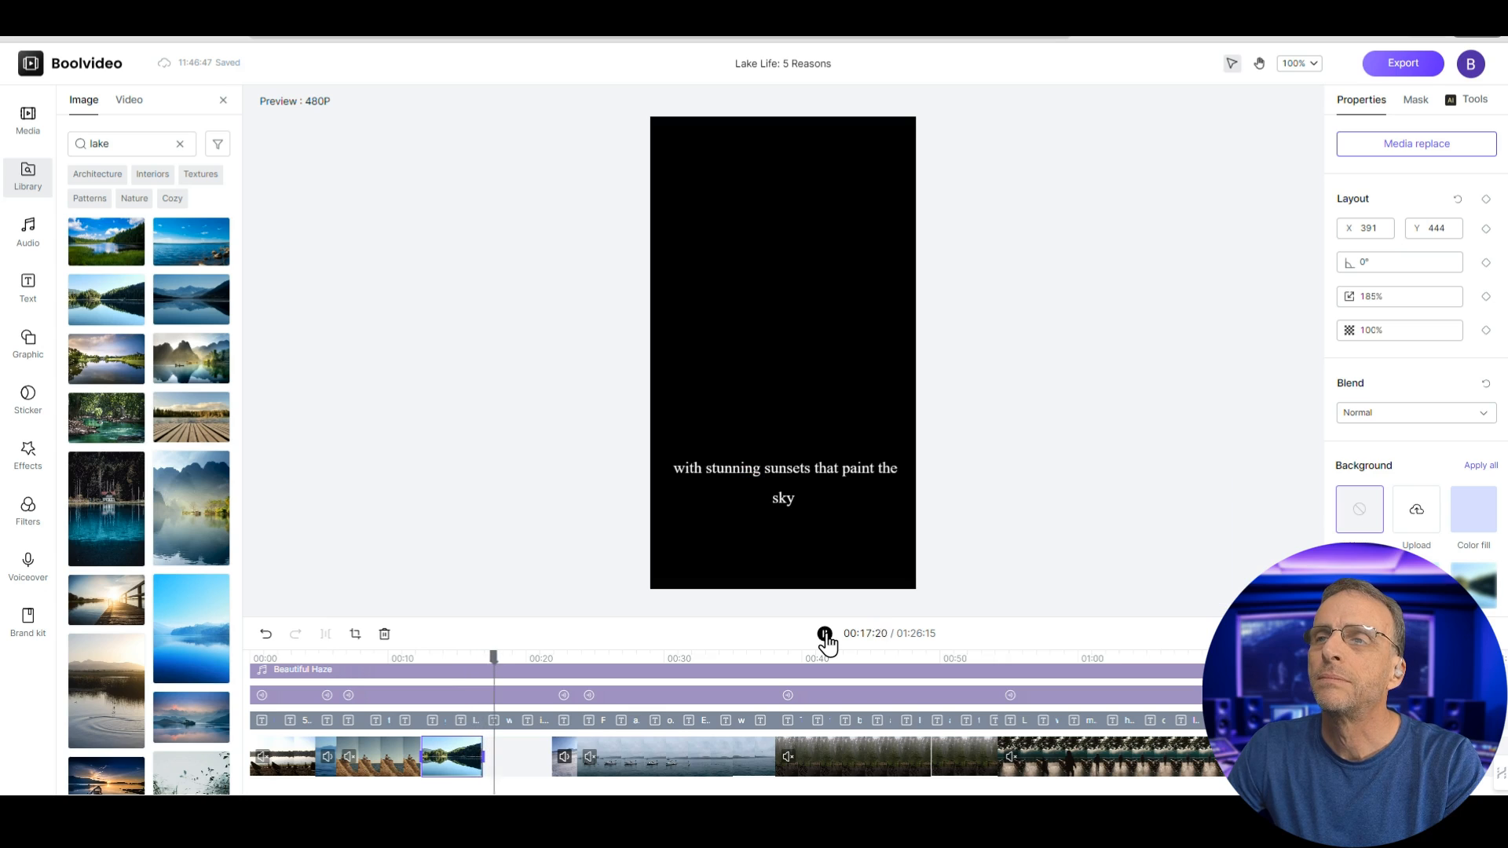
pyautogui.moveTo(500, 656); pyautogui.dragTo(481, 655)
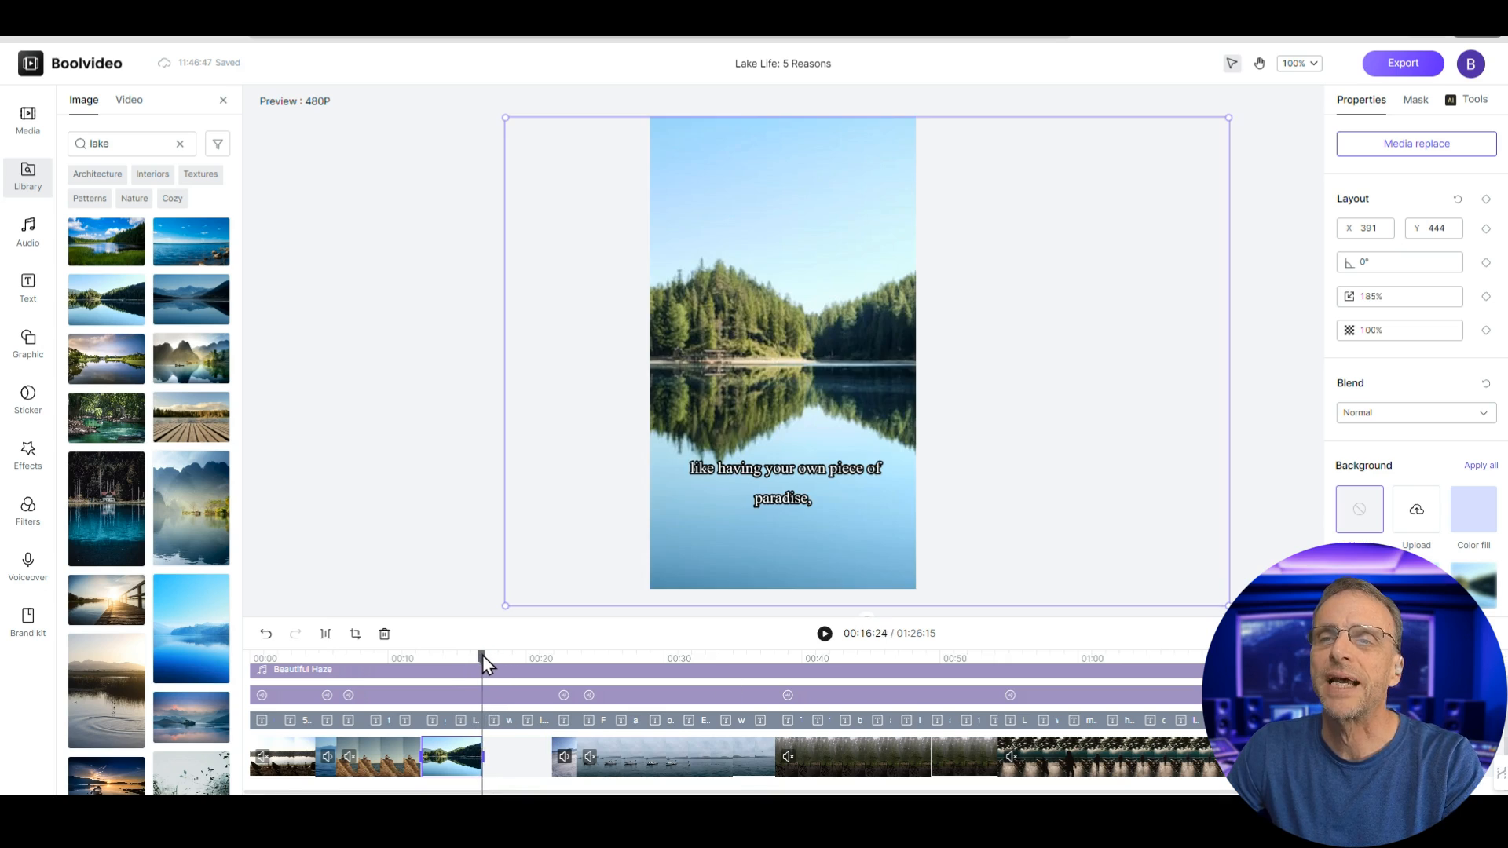
# Search library images for "sunset", insert the sun-over-water image after the lake image, scale it to 182%, and position it to fill the frame.
pyautogui.doubleClick(105, 142)
pyautogui.write('sunset')
pyautogui.press('Return')
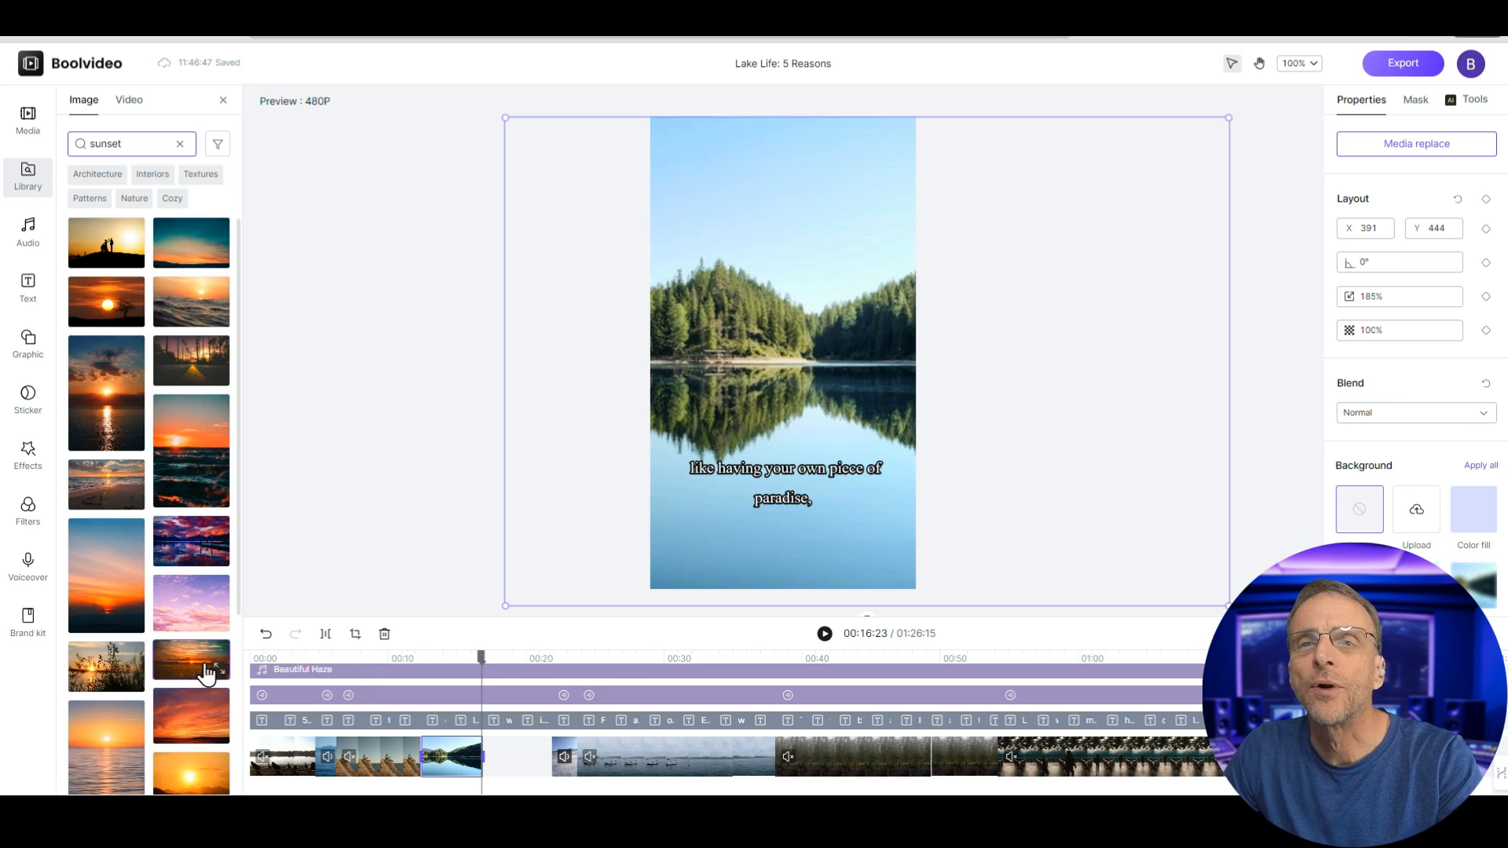
pyautogui.click(182, 677)
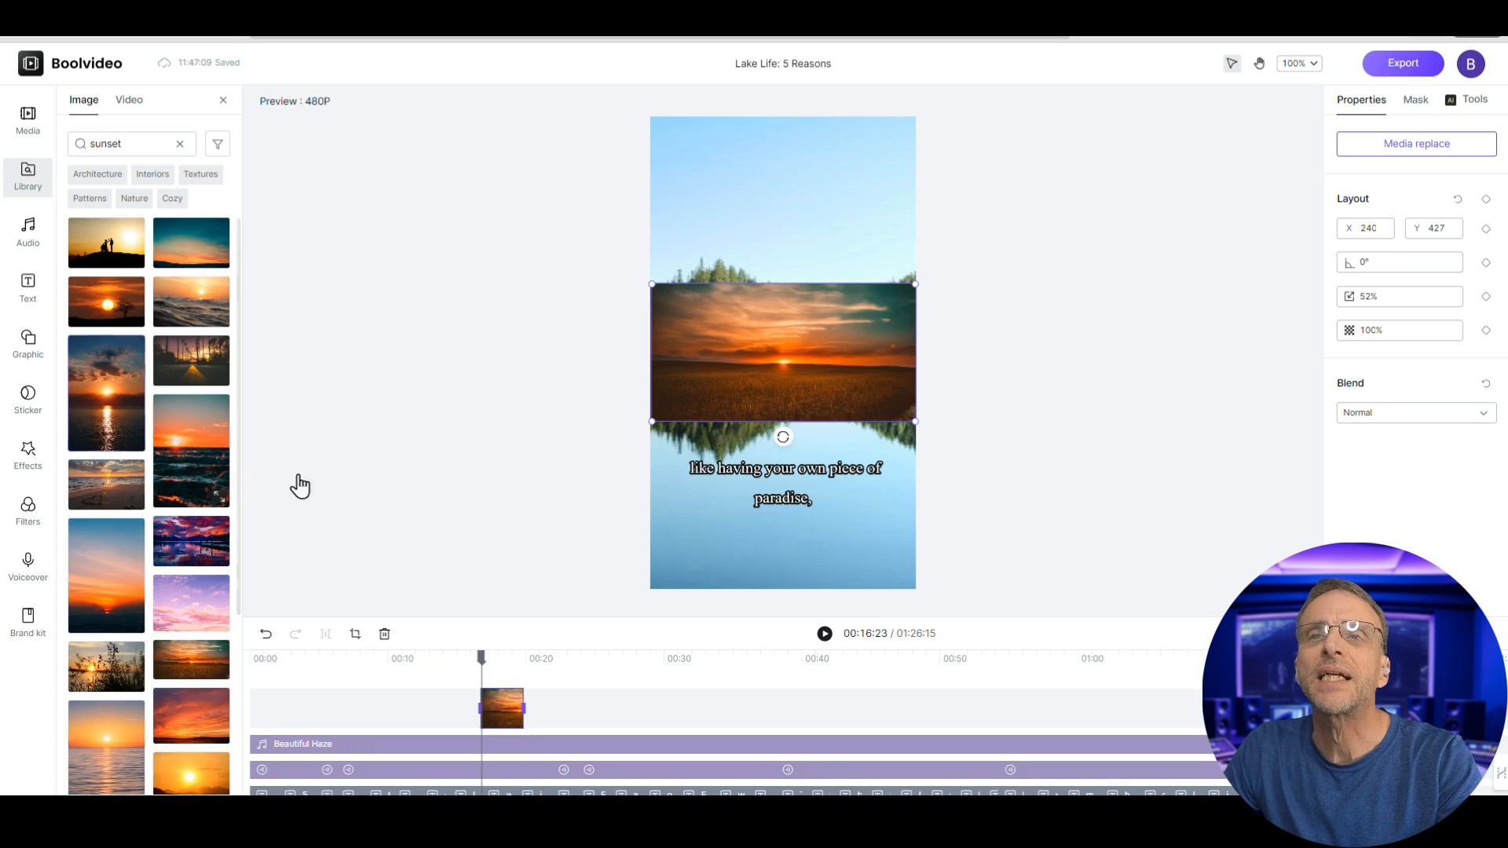
pyautogui.moveTo(916, 553); pyautogui.dragTo(972, 635)
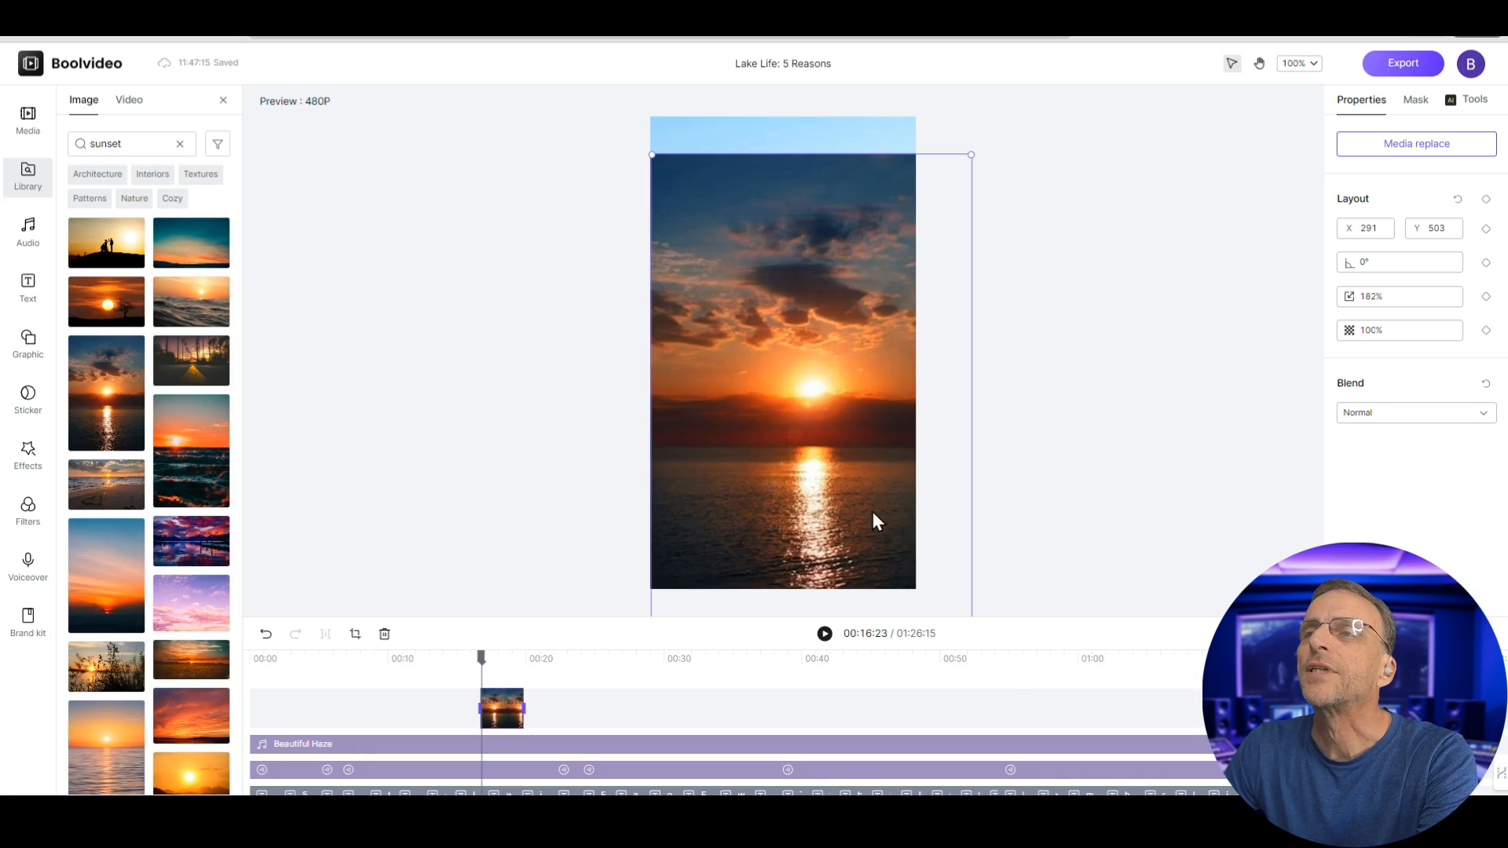
pyautogui.moveTo(872, 511); pyautogui.dragTo(828, 441)
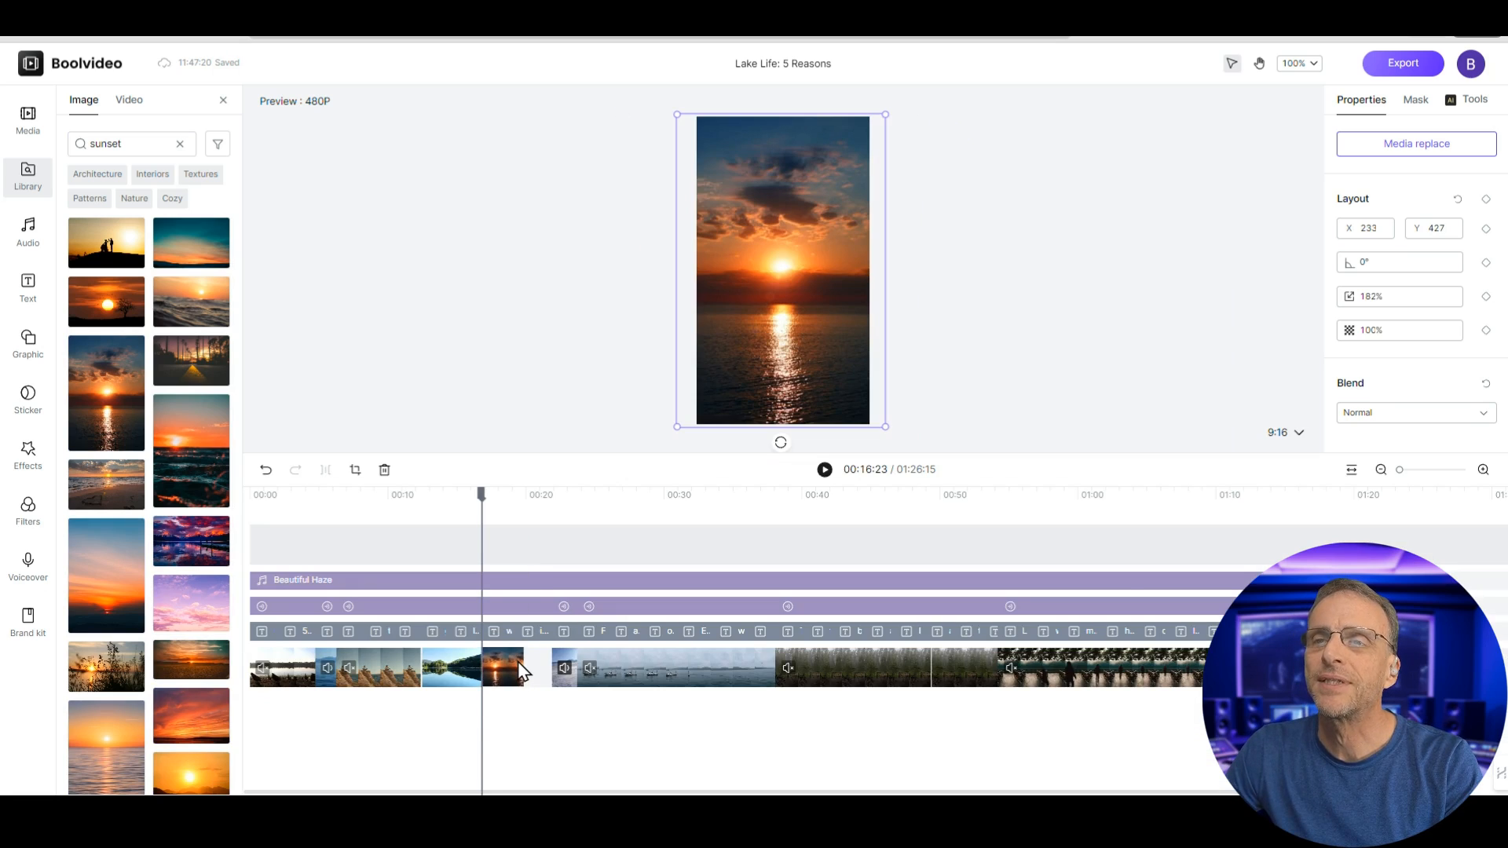
# Extend the sunset image on the timeline to the start of the snow skier clip and play through it.
pyautogui.moveTo(517, 662); pyautogui.dragTo(517, 662)
pyautogui.click(825, 472)
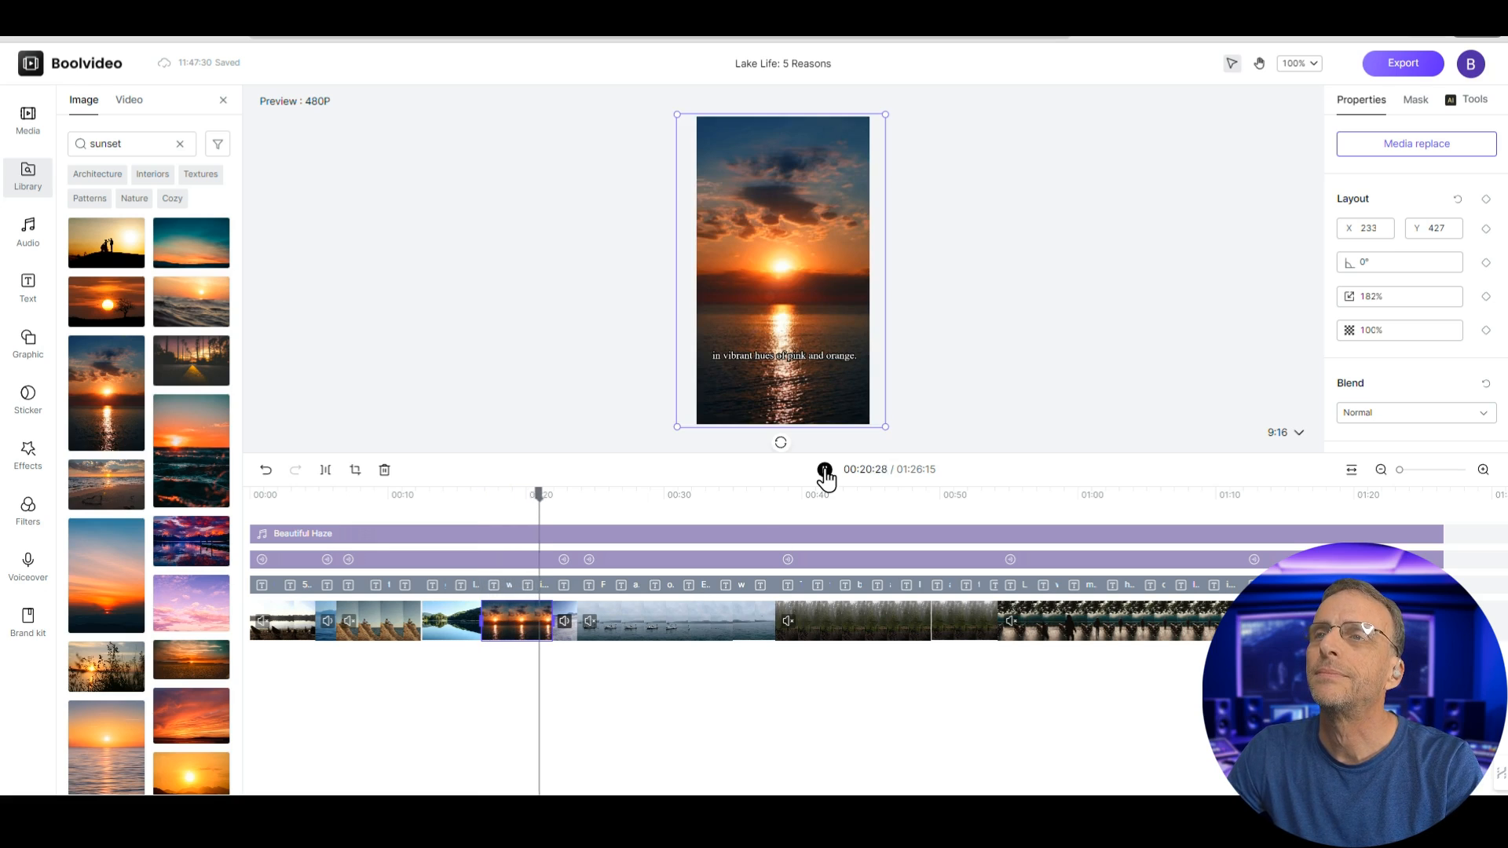
pyautogui.click(825, 470)
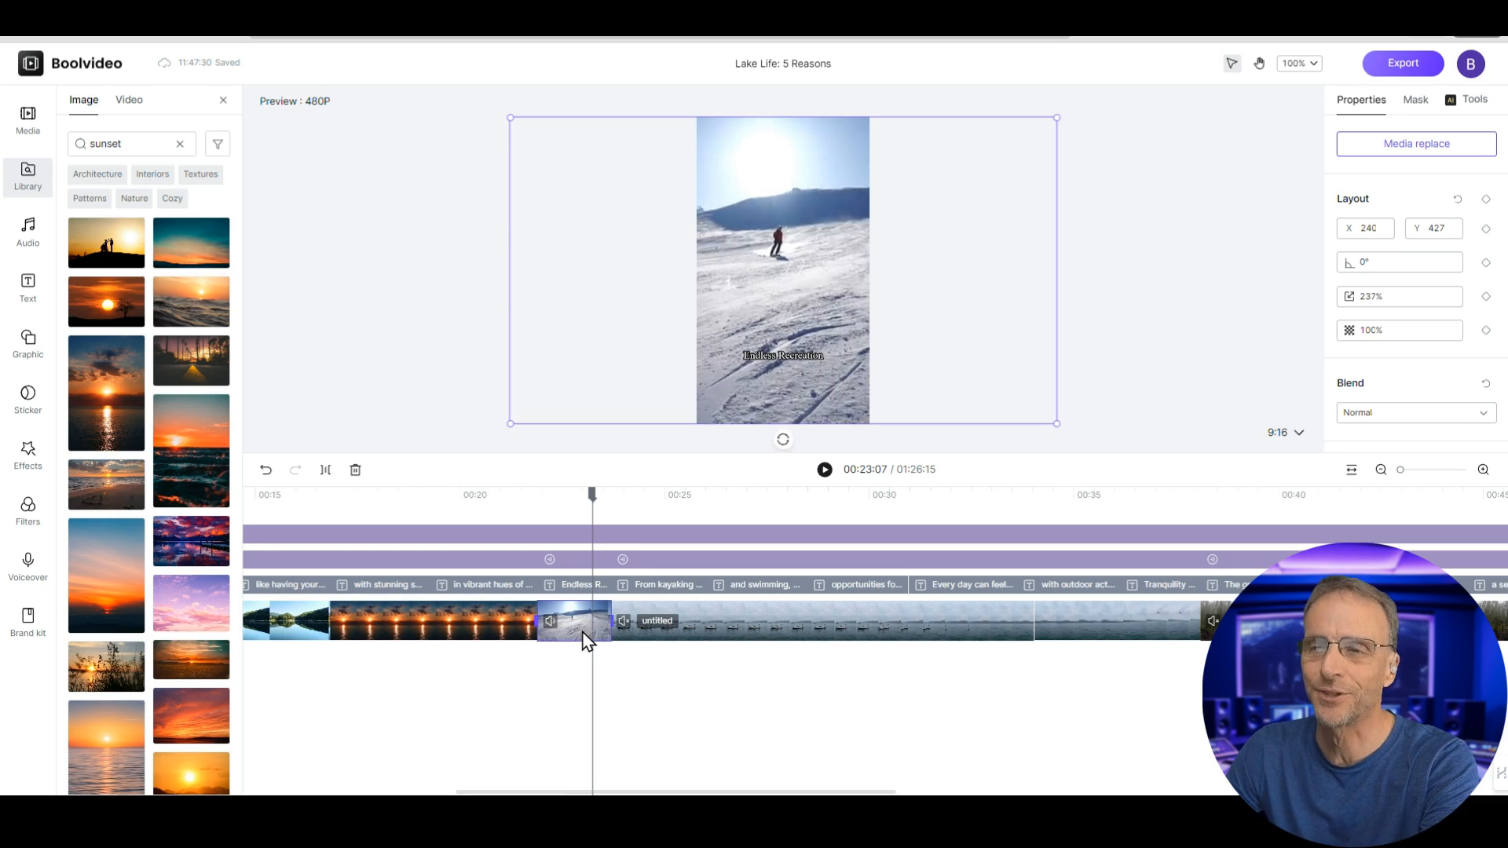
# Delete the snow skier clip under the "Endless Recreation" caption and move the playhead to the start of the gap.
pyautogui.press('Delete')
pyautogui.click(539, 496)
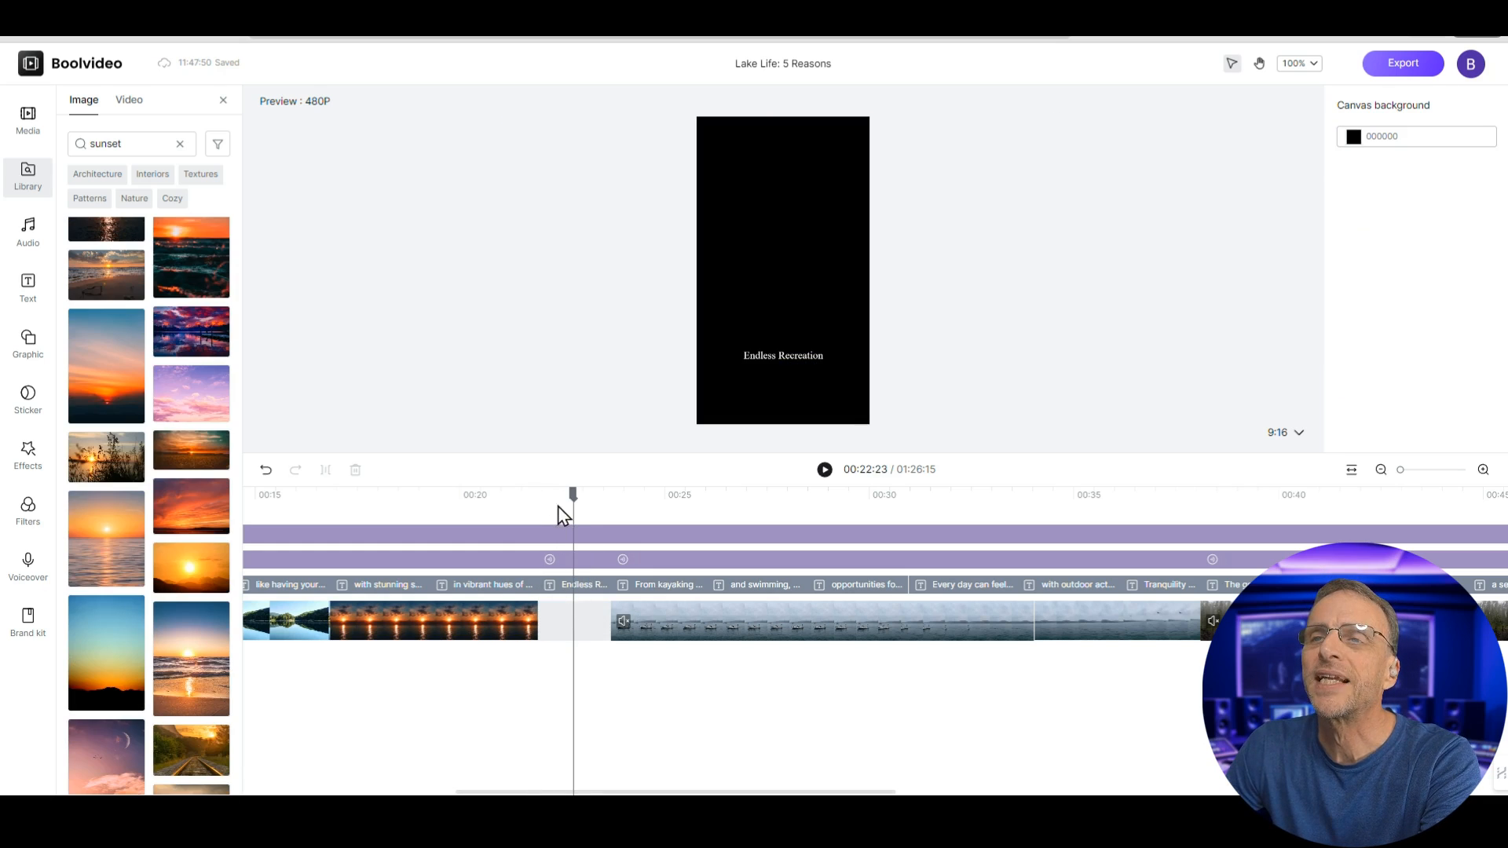
pyautogui.moveTo(572, 495); pyautogui.dragTo(535, 494)
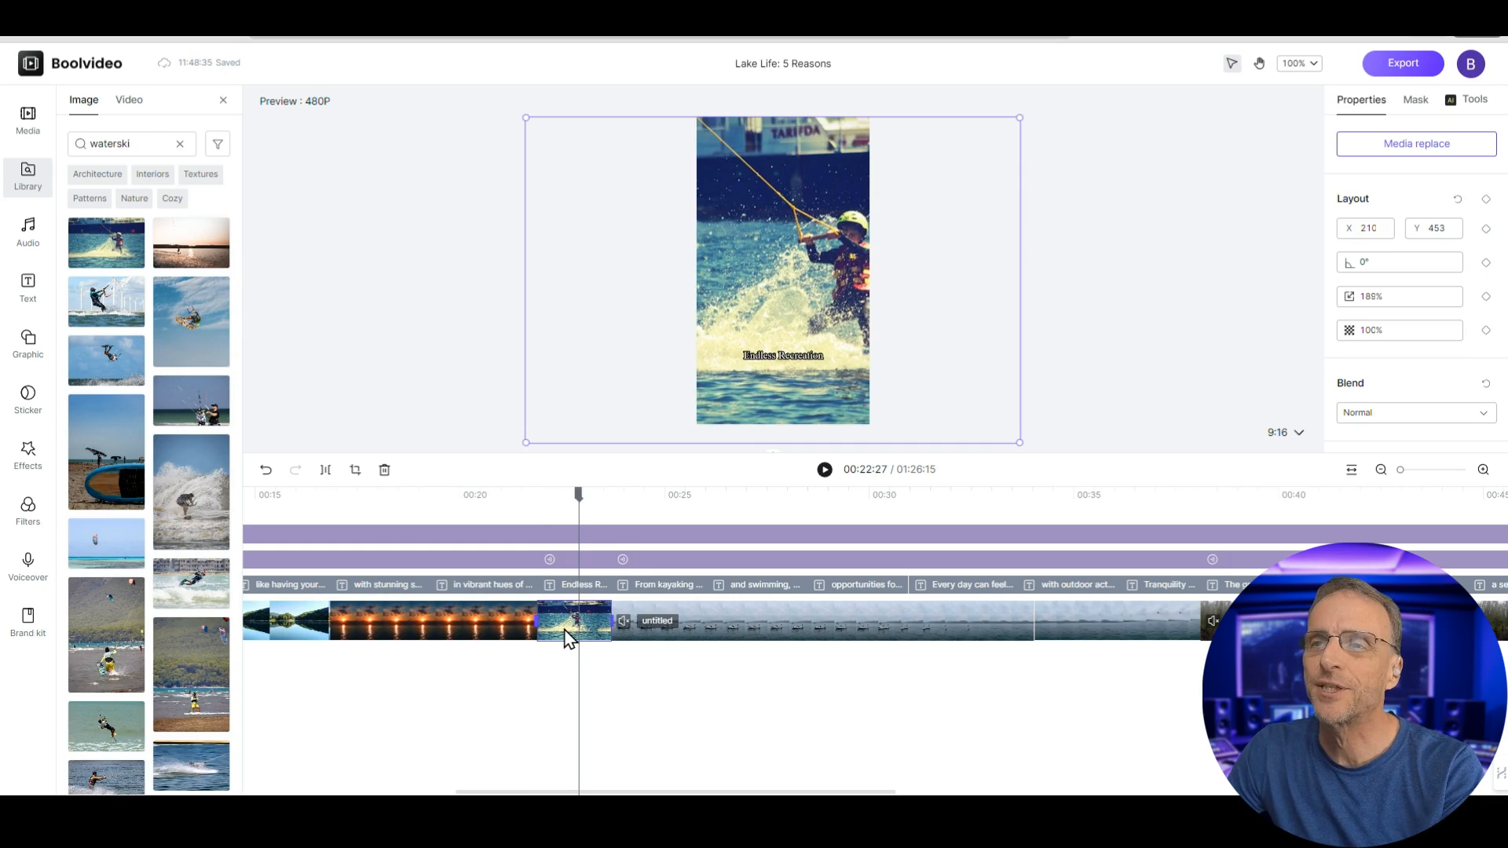
# Delete the waterski image from the "Endless Recreation" gap and search library videos for "waterski".
pyautogui.press('Delete')
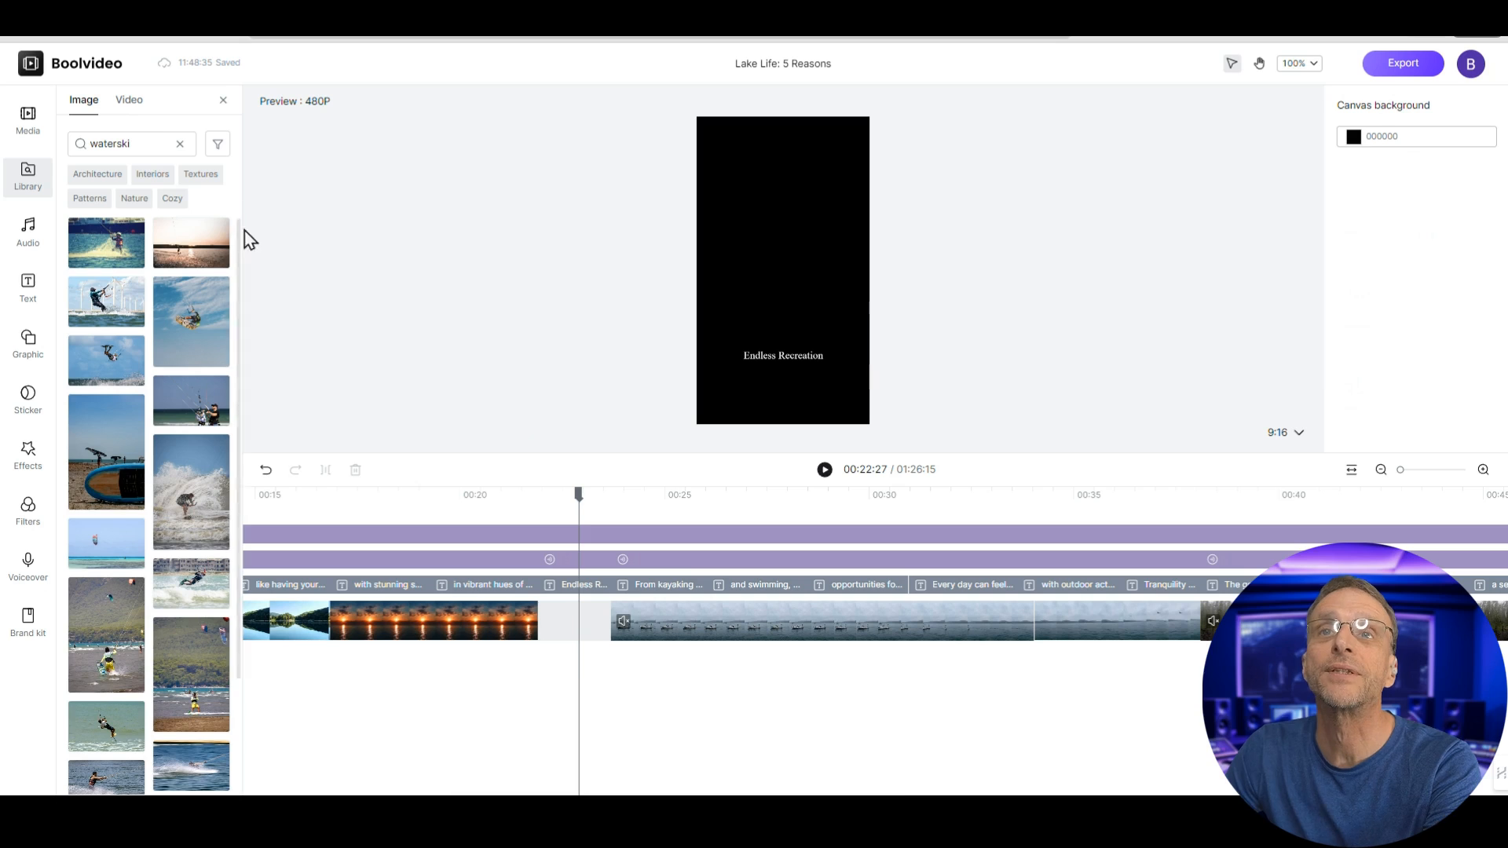
pyautogui.click(128, 101)
pyautogui.click(126, 143)
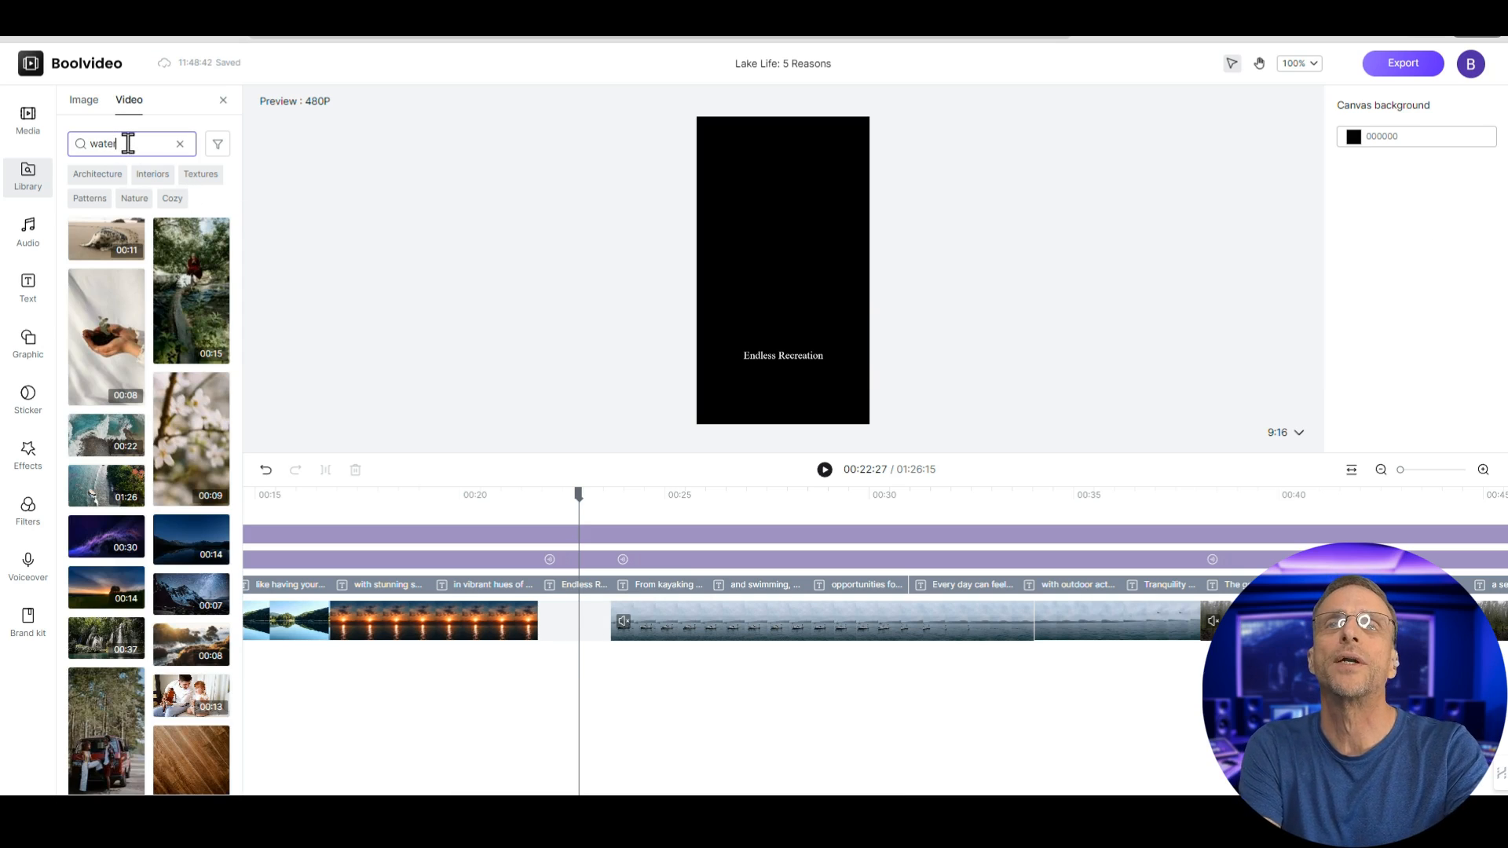
pyautogui.write('waterski')
pyautogui.press('Return')
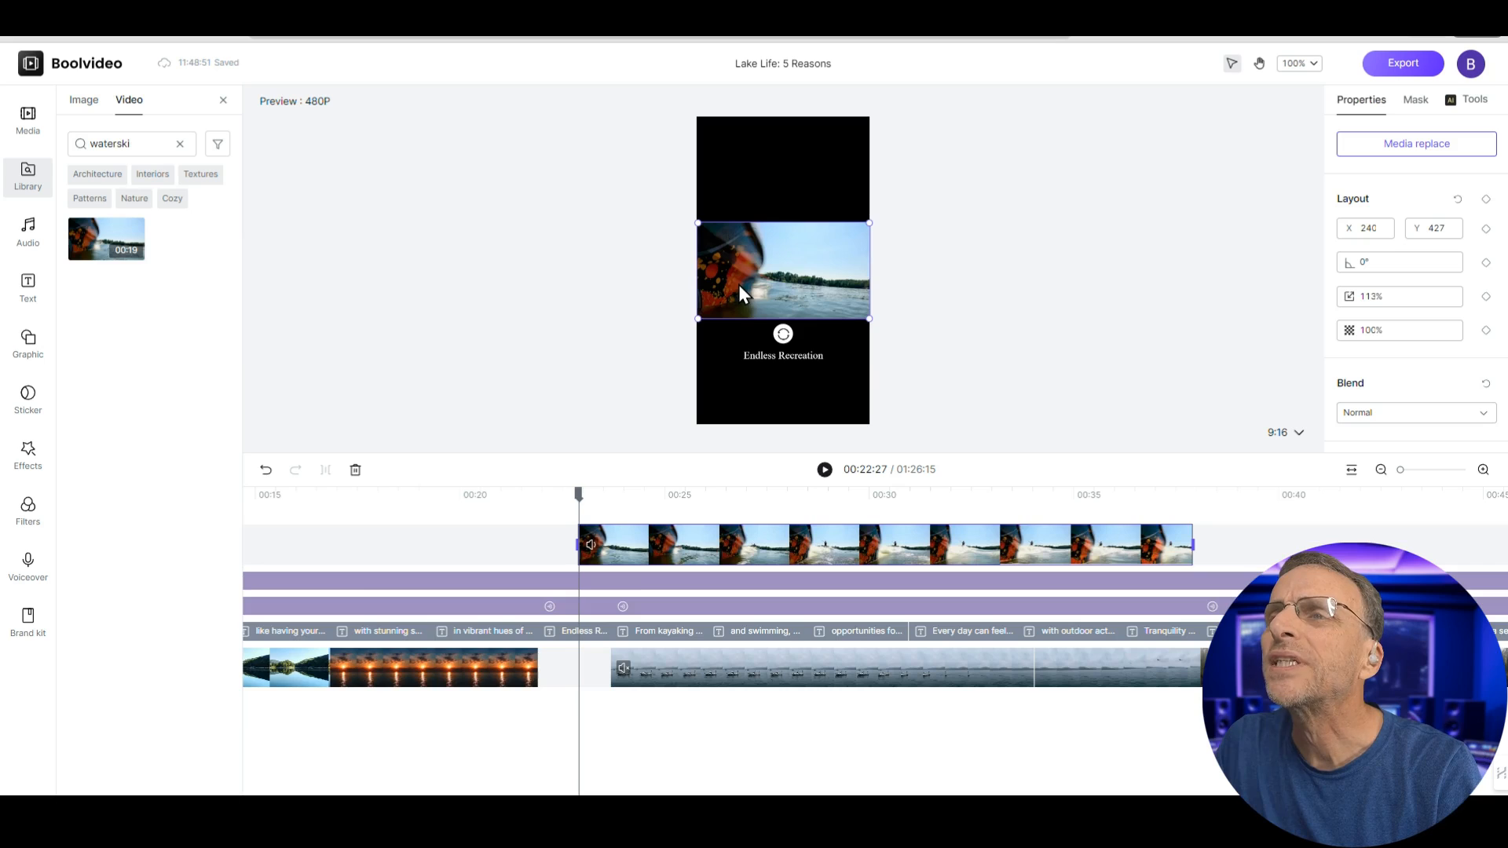
# Scrub the waterski video to about 00:27:19, trim its start there, and fit the clip into the gap after the sunset image.
pyautogui.click(598, 503)
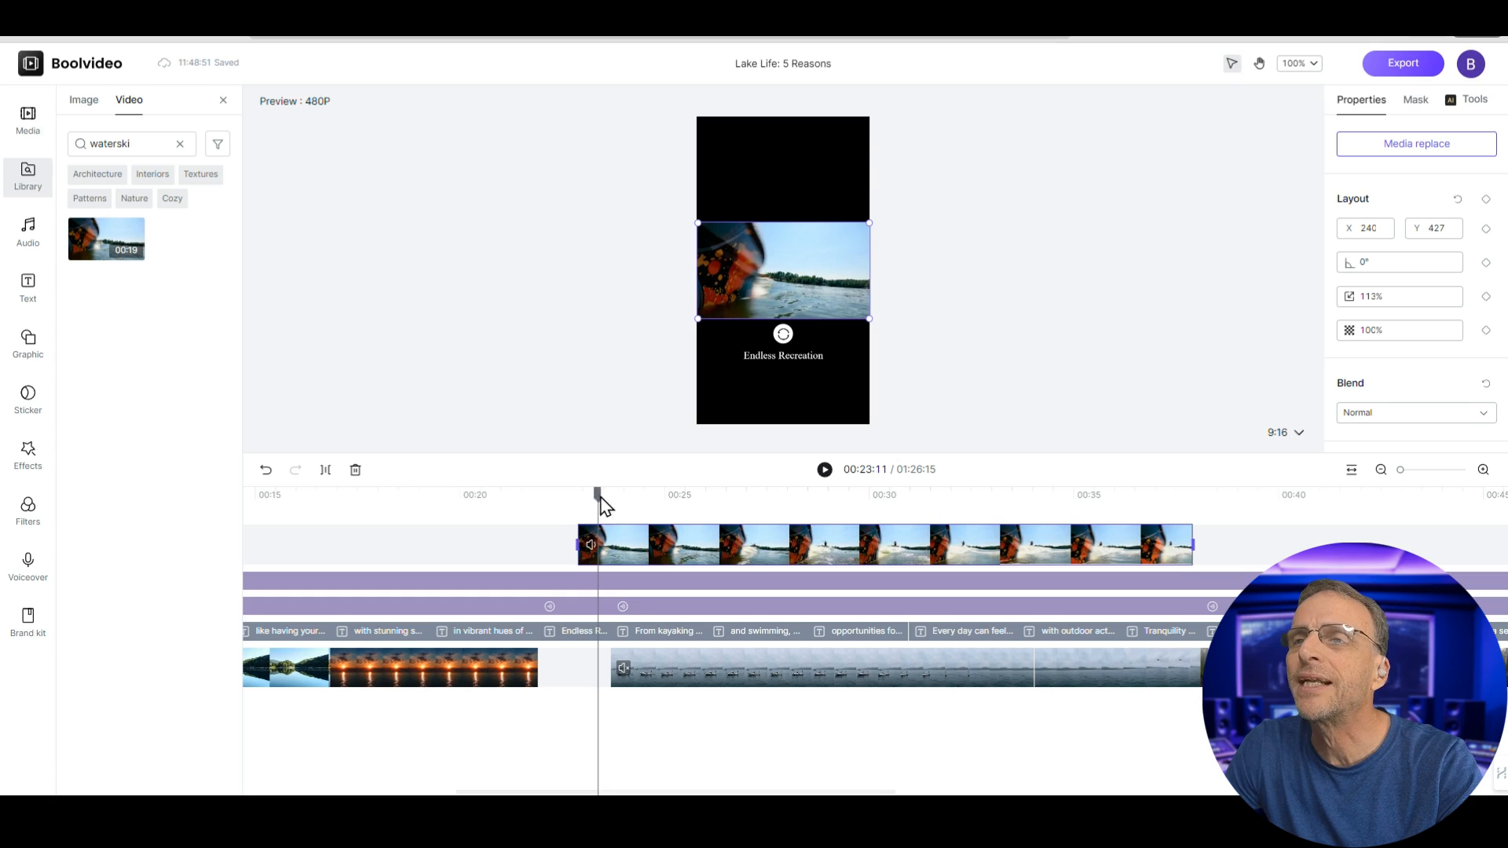
pyautogui.moveTo(603, 497); pyautogui.dragTo(776, 506)
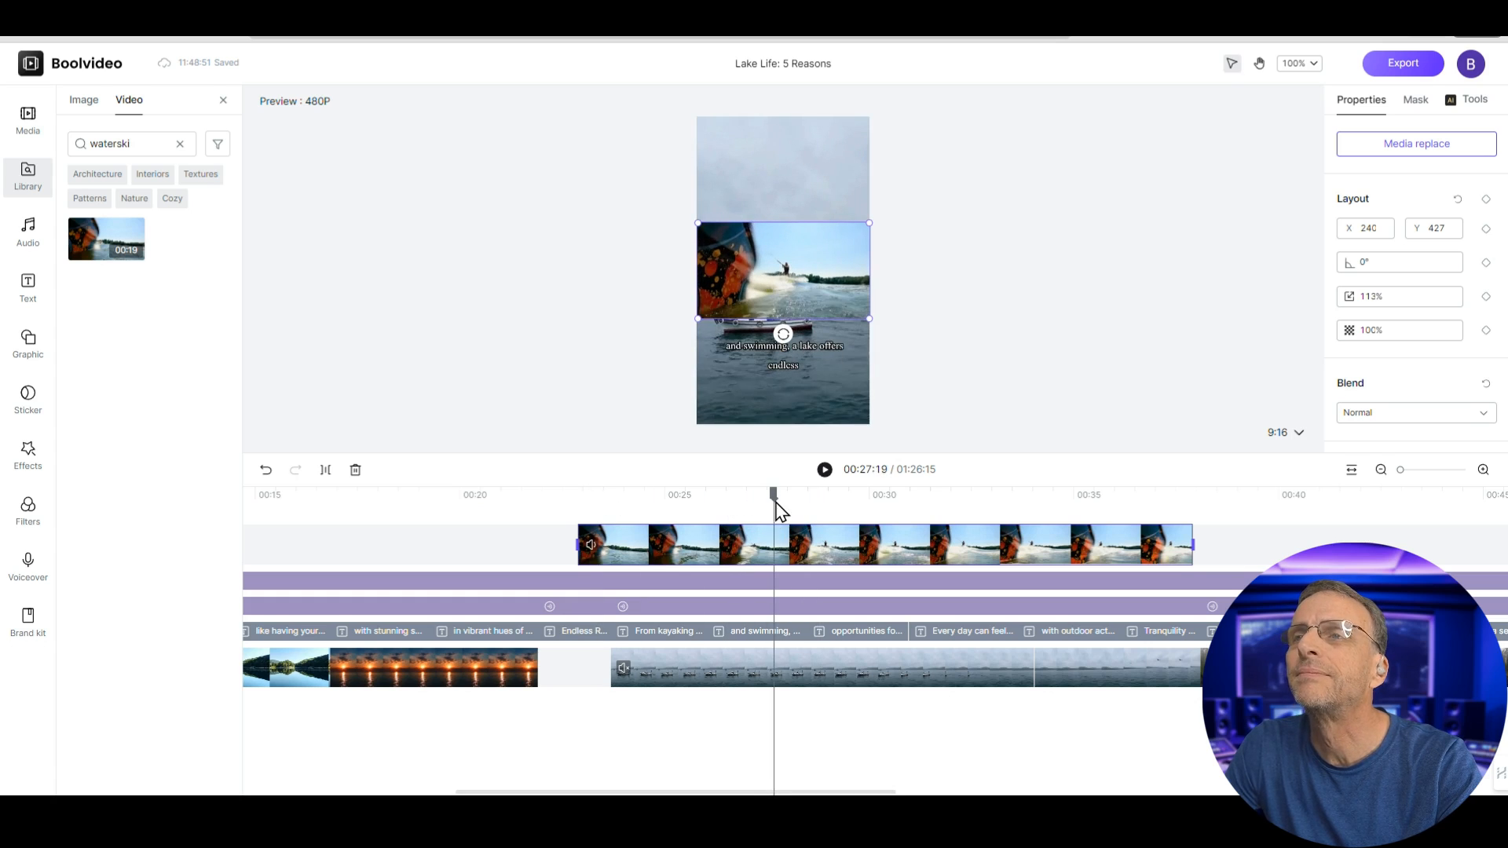
pyautogui.moveTo(571, 540); pyautogui.dragTo(770, 568)
pyautogui.moveTo(1161, 554); pyautogui.dragTo(613, 629)
pyautogui.click(511, 521)
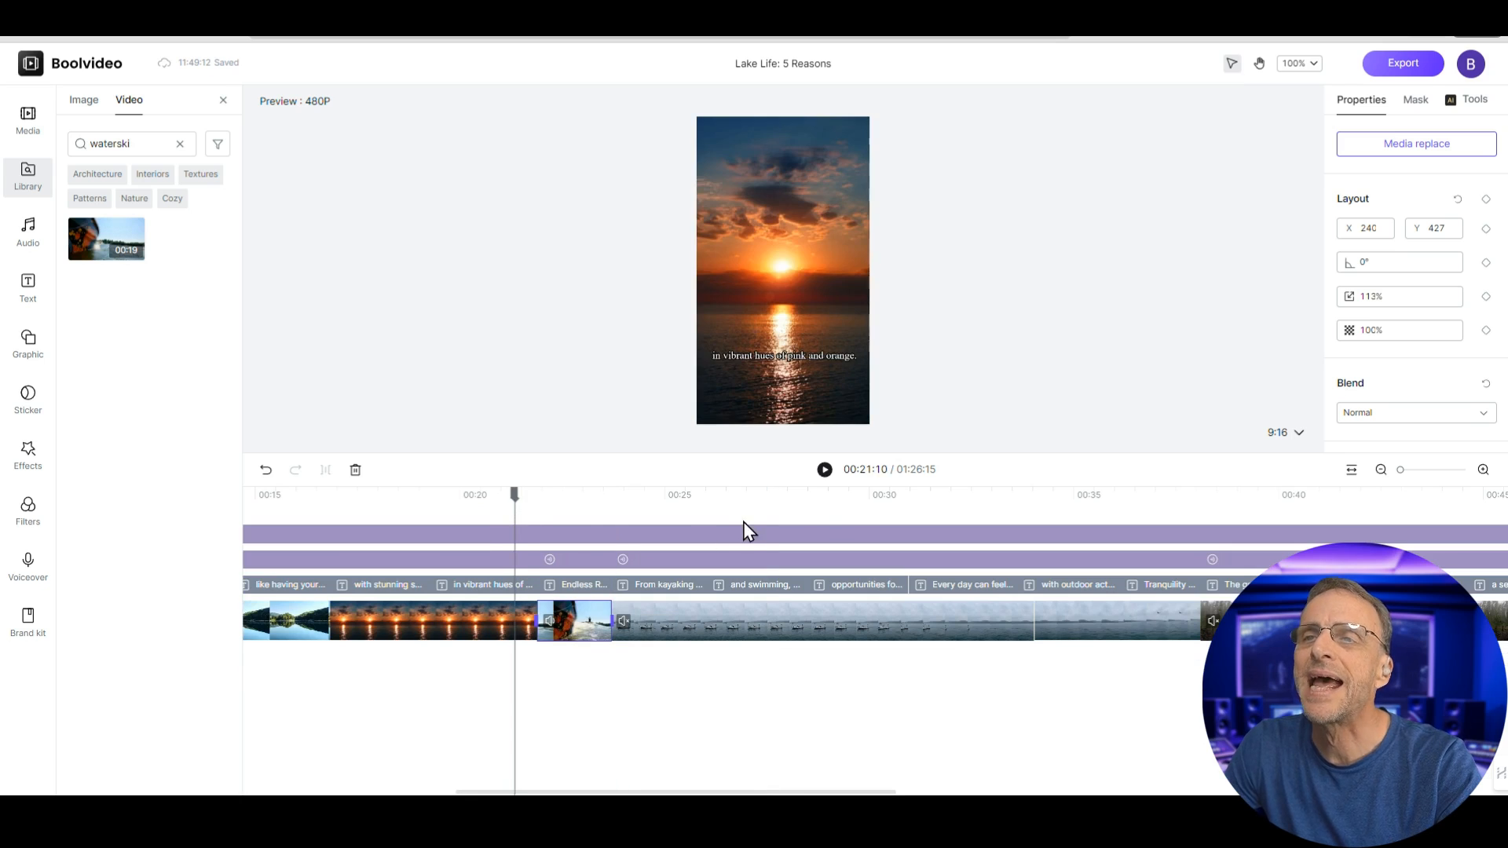
# Play the waterski clip from 00:21:10, scale it to 376% to fill the frame, and play on to 00:27:01.
pyautogui.click(825, 470)
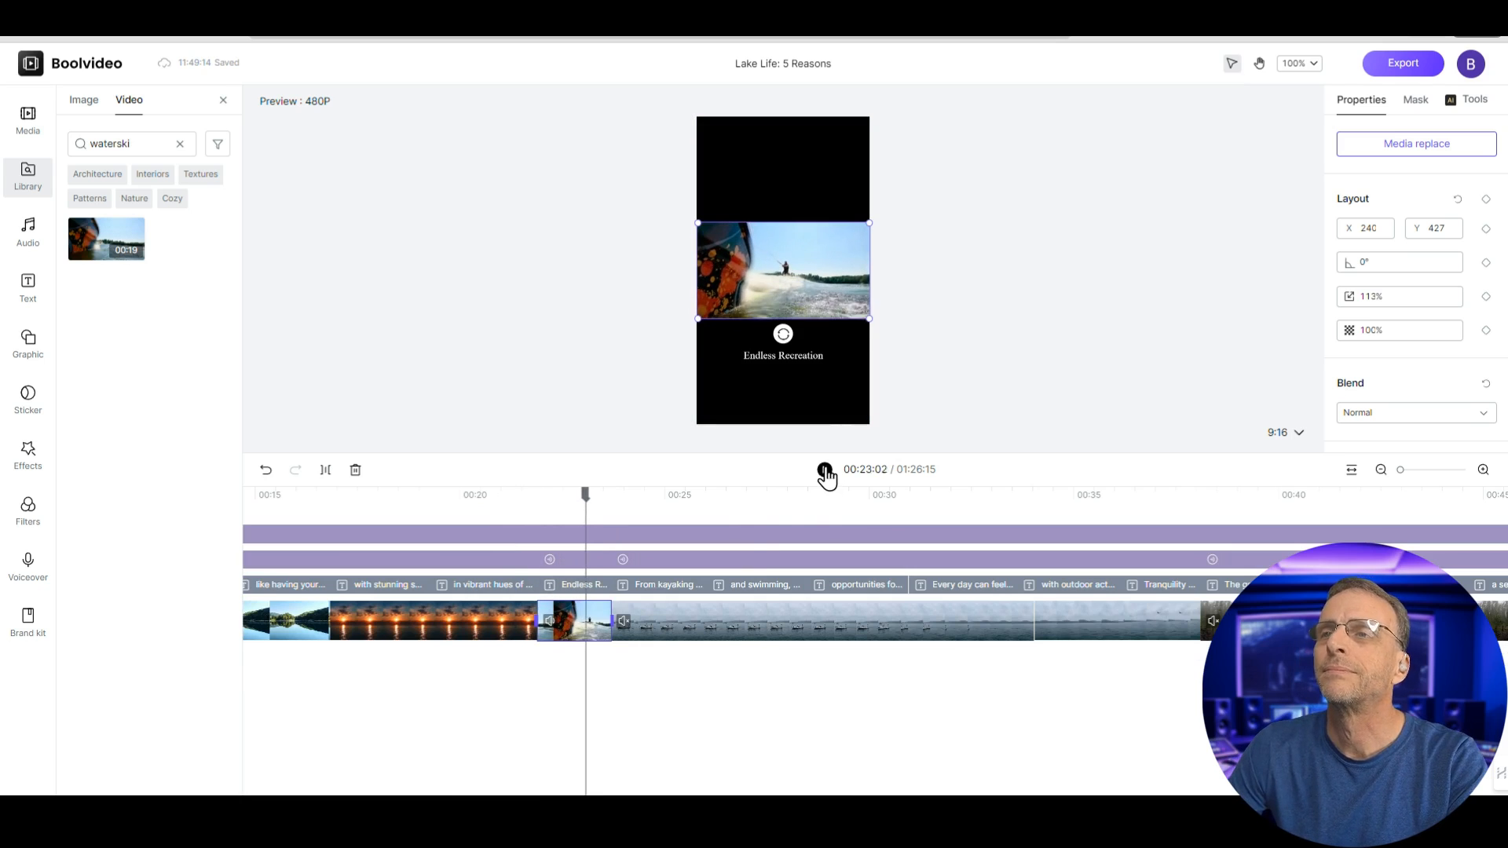
pyautogui.click(825, 470)
pyautogui.moveTo(865, 324); pyautogui.dragTo(1136, 441)
pyautogui.click(825, 469)
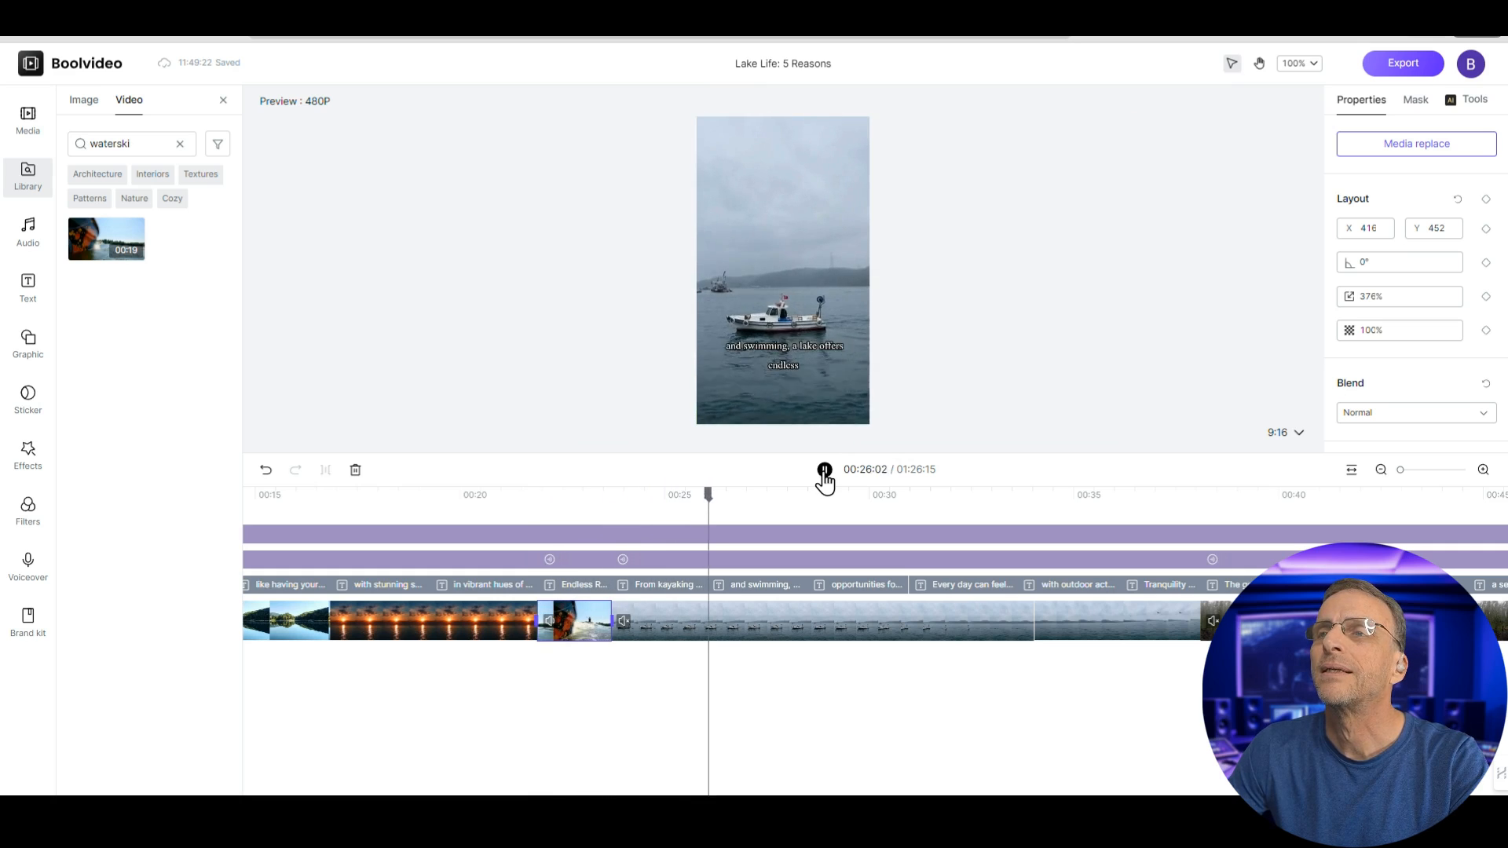
pyautogui.click(825, 470)
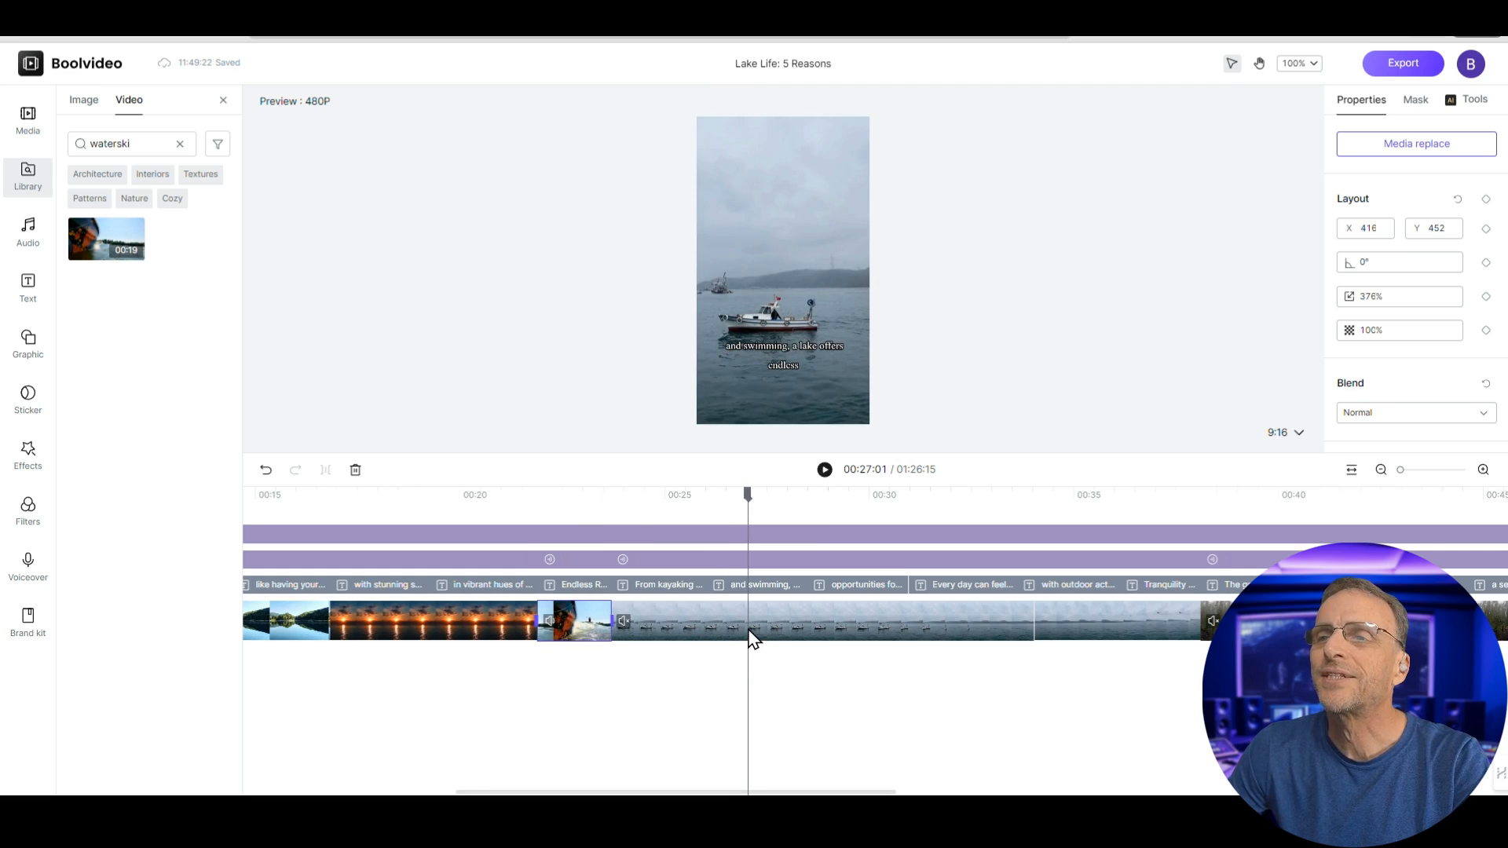
# Trim the start of the boat clip to about 00:27:01 and place the fishing rod video between the kayak and boat clips.
pyautogui.click(617, 638)
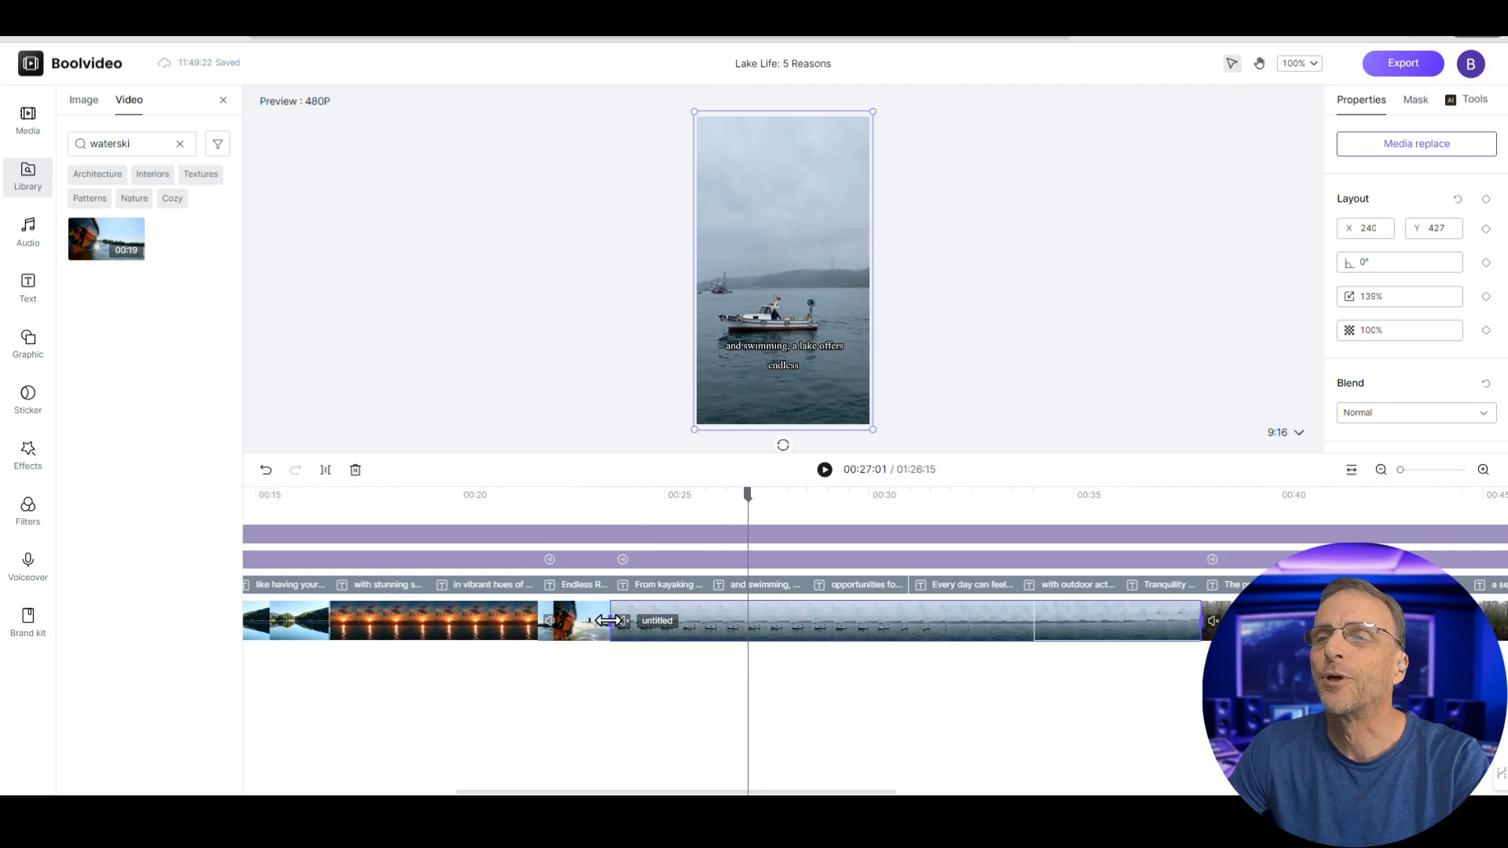
pyautogui.moveTo(609, 621); pyautogui.dragTo(751, 620)
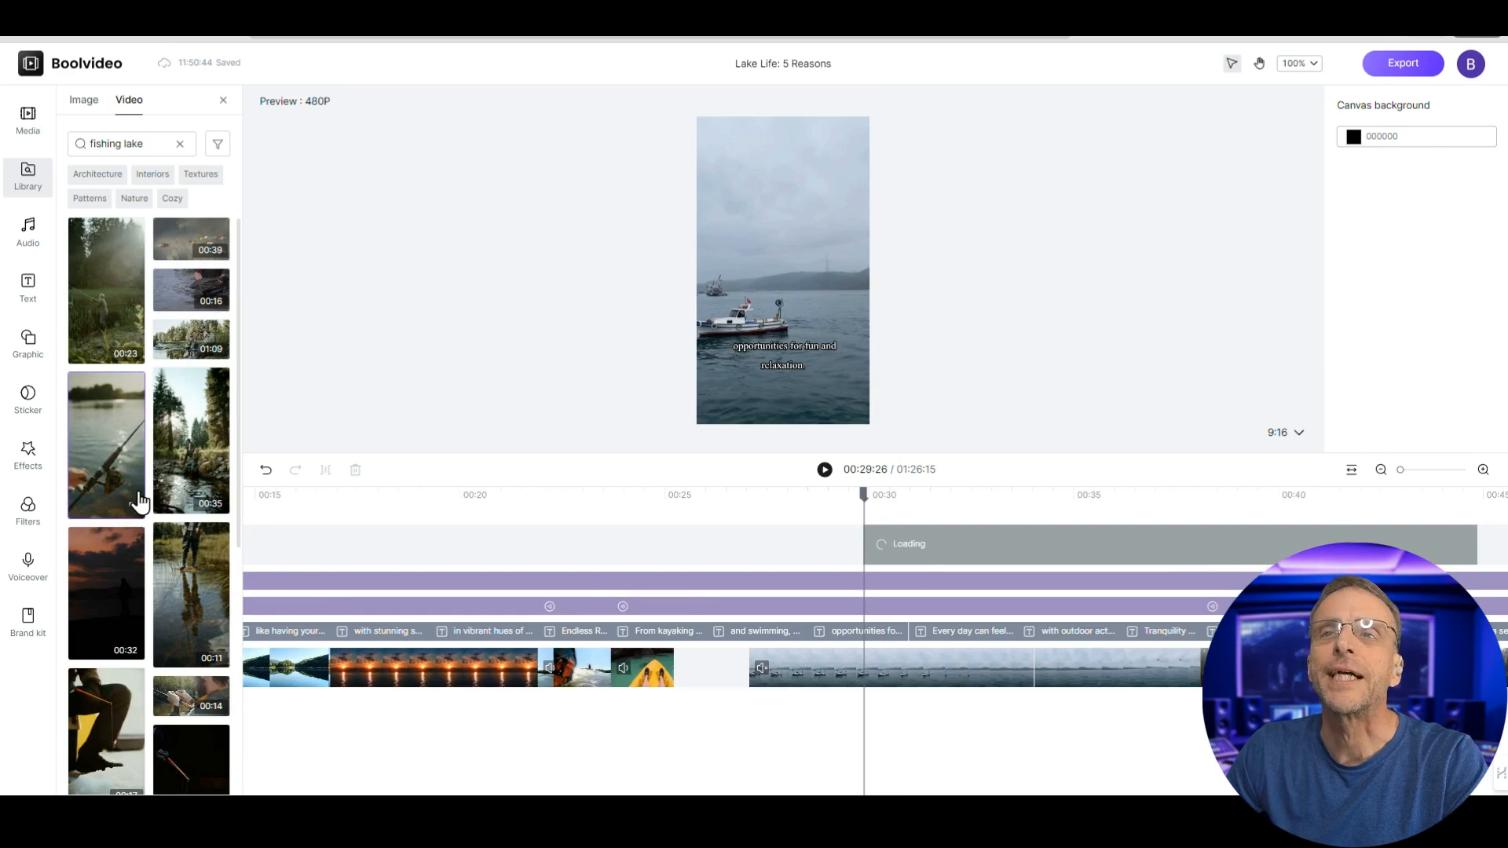
pyautogui.moveTo(904, 537)
pyautogui.mouseDown()
pyautogui.moveTo(734, 621)
pyautogui.moveTo(750, 628)
pyautogui.mouseUp()
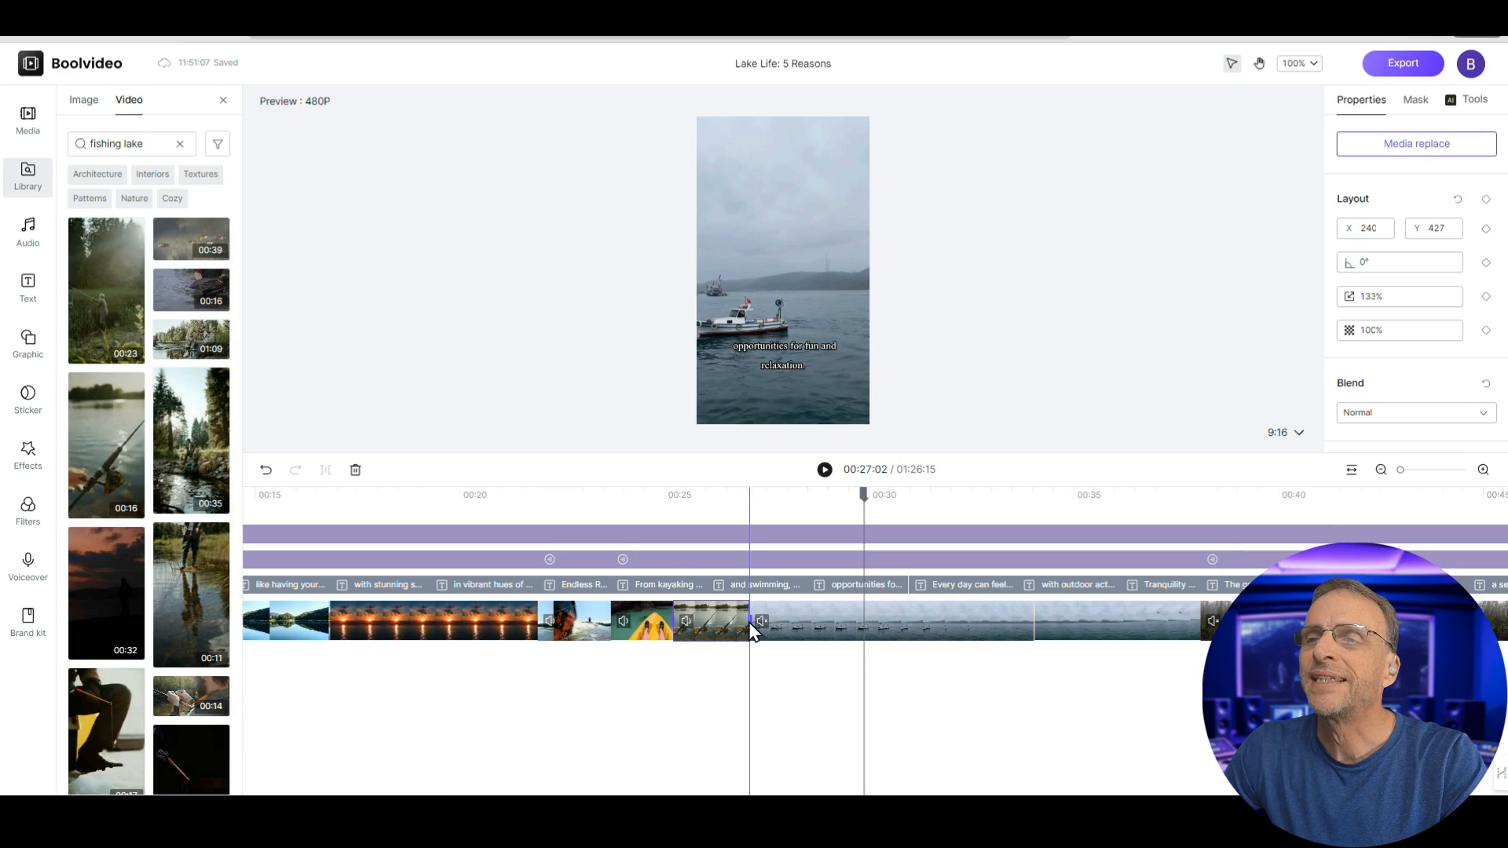
# Scale the kayak clip to 381% and the fishing rod clip to 142% so both fill the frame.
pyautogui.click(824, 470)
pyautogui.click(824, 473)
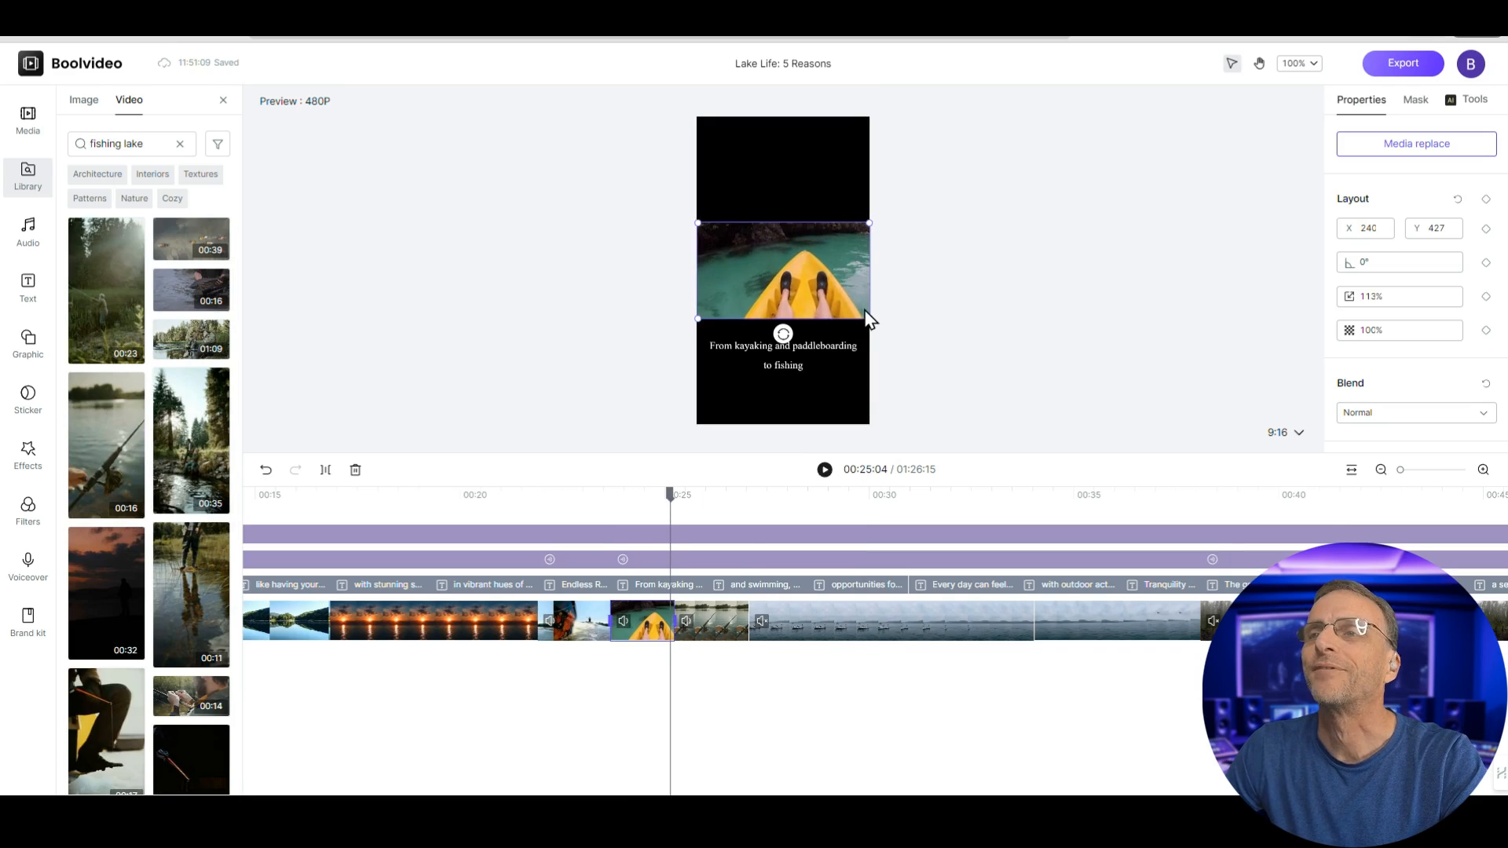
pyautogui.moveTo(869, 319); pyautogui.dragTo(885, 336)
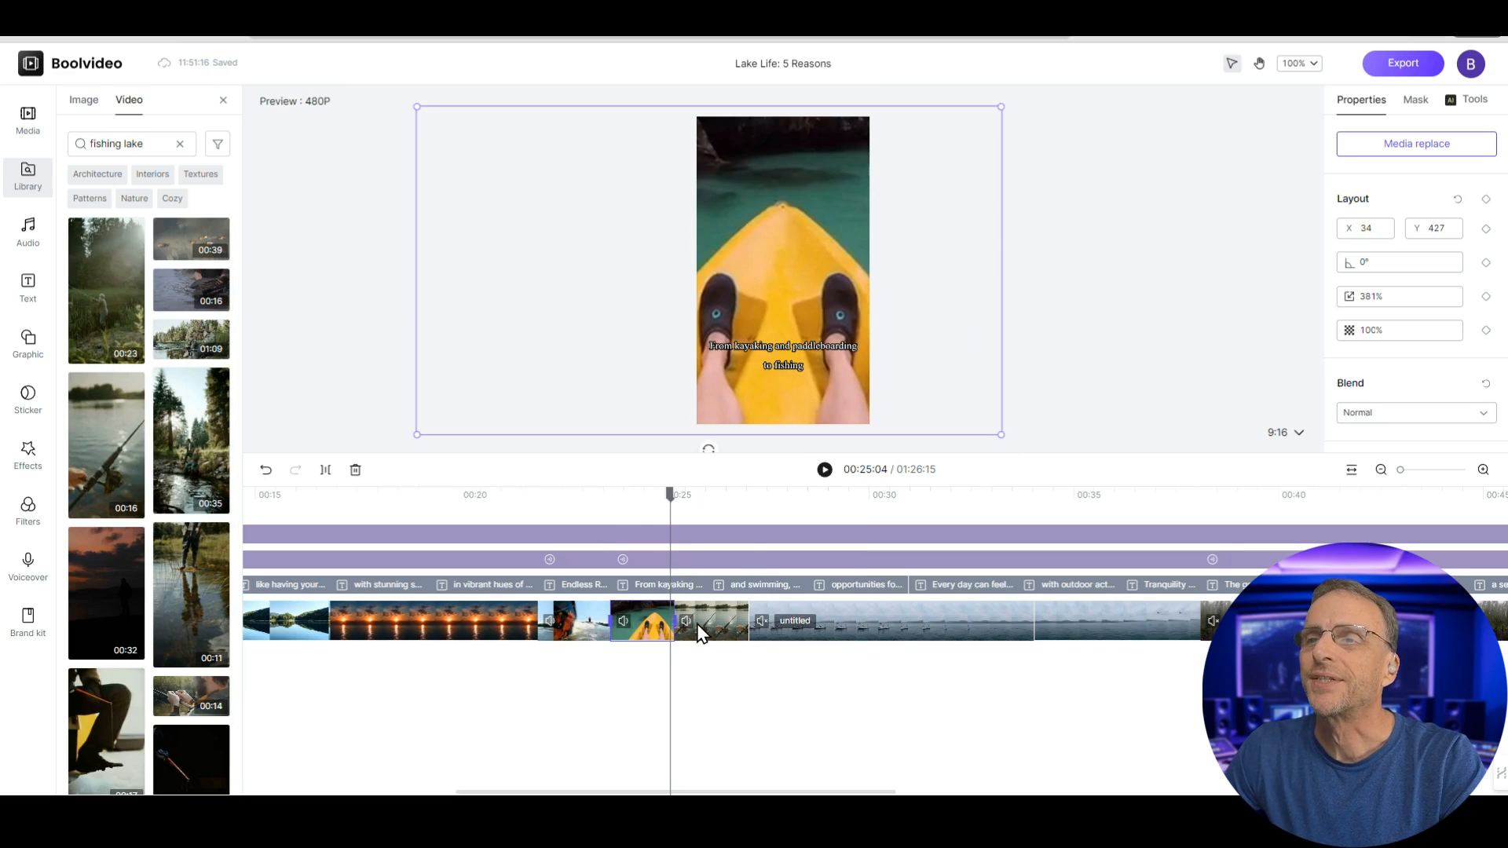
pyautogui.click(701, 633)
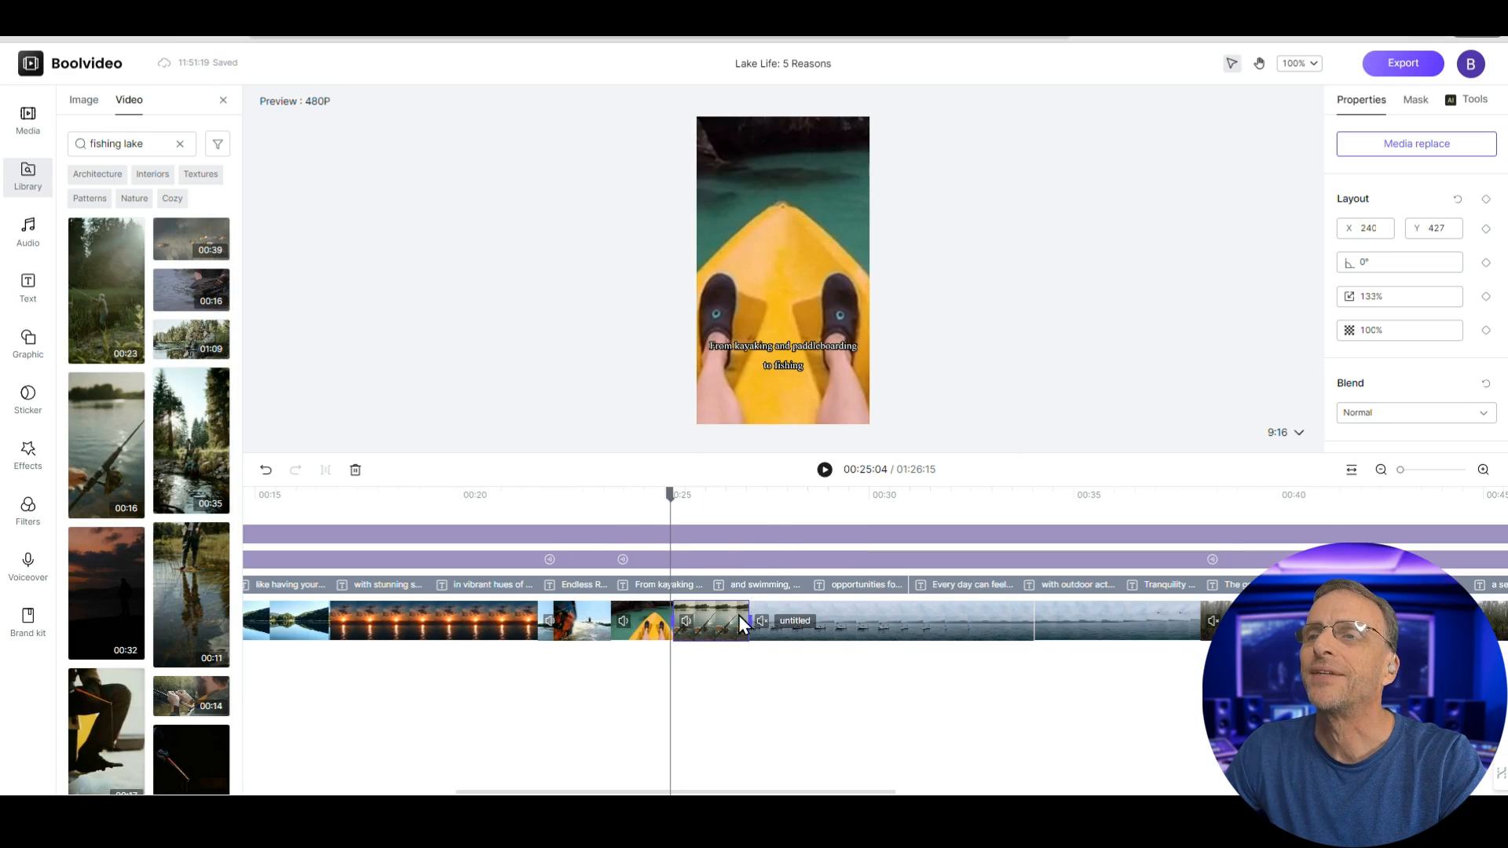
pyautogui.click(717, 501)
pyautogui.moveTo(870, 425); pyautogui.dragTo(880, 432)
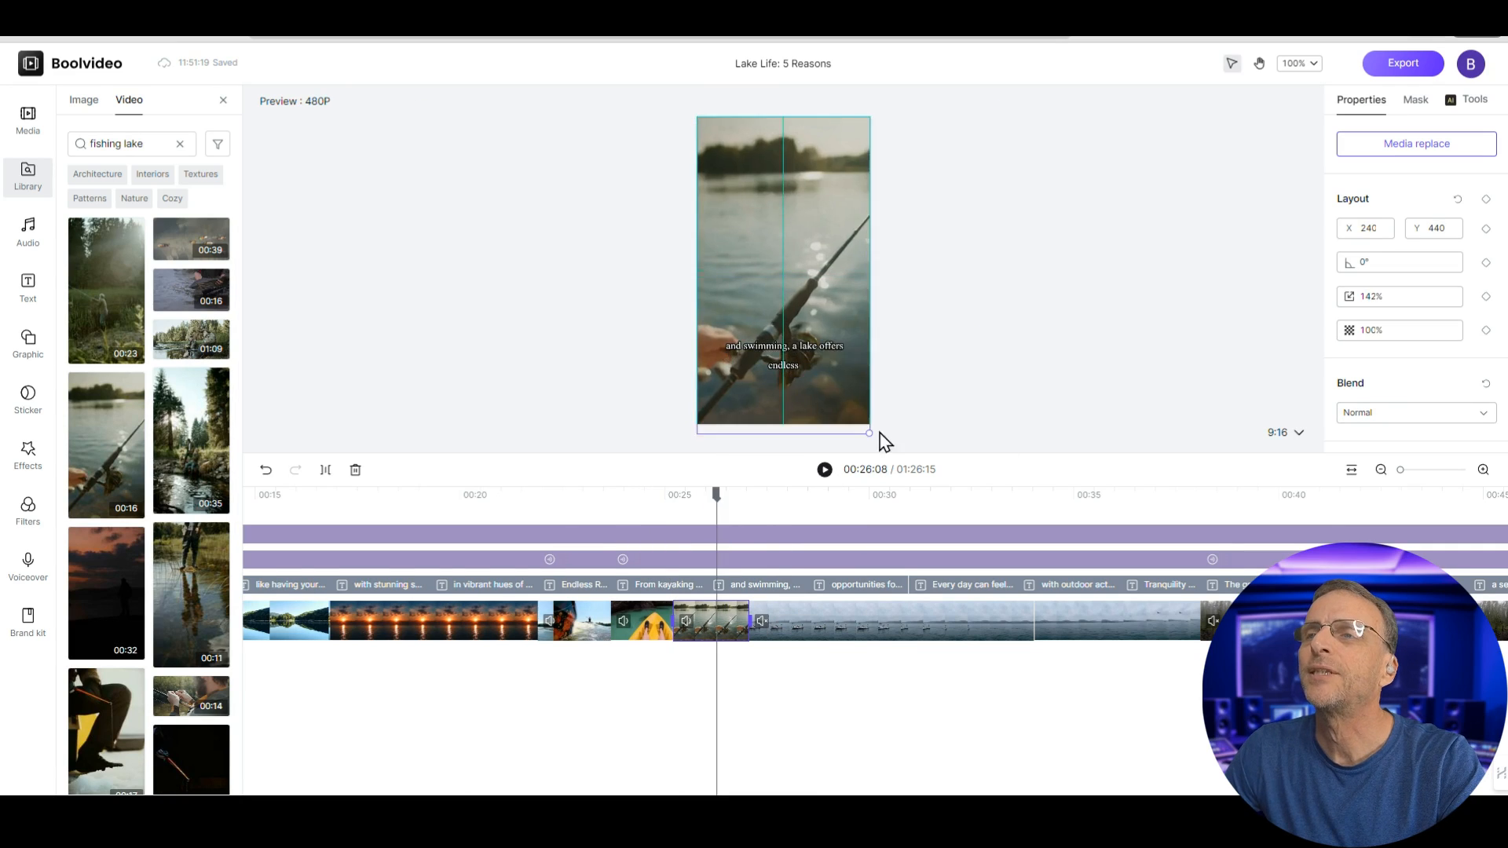
# Play the section from the waterski clip to 00:30:26 and display the AI tools available for the selected clip.
pyautogui.click(550, 501)
pyautogui.click(824, 472)
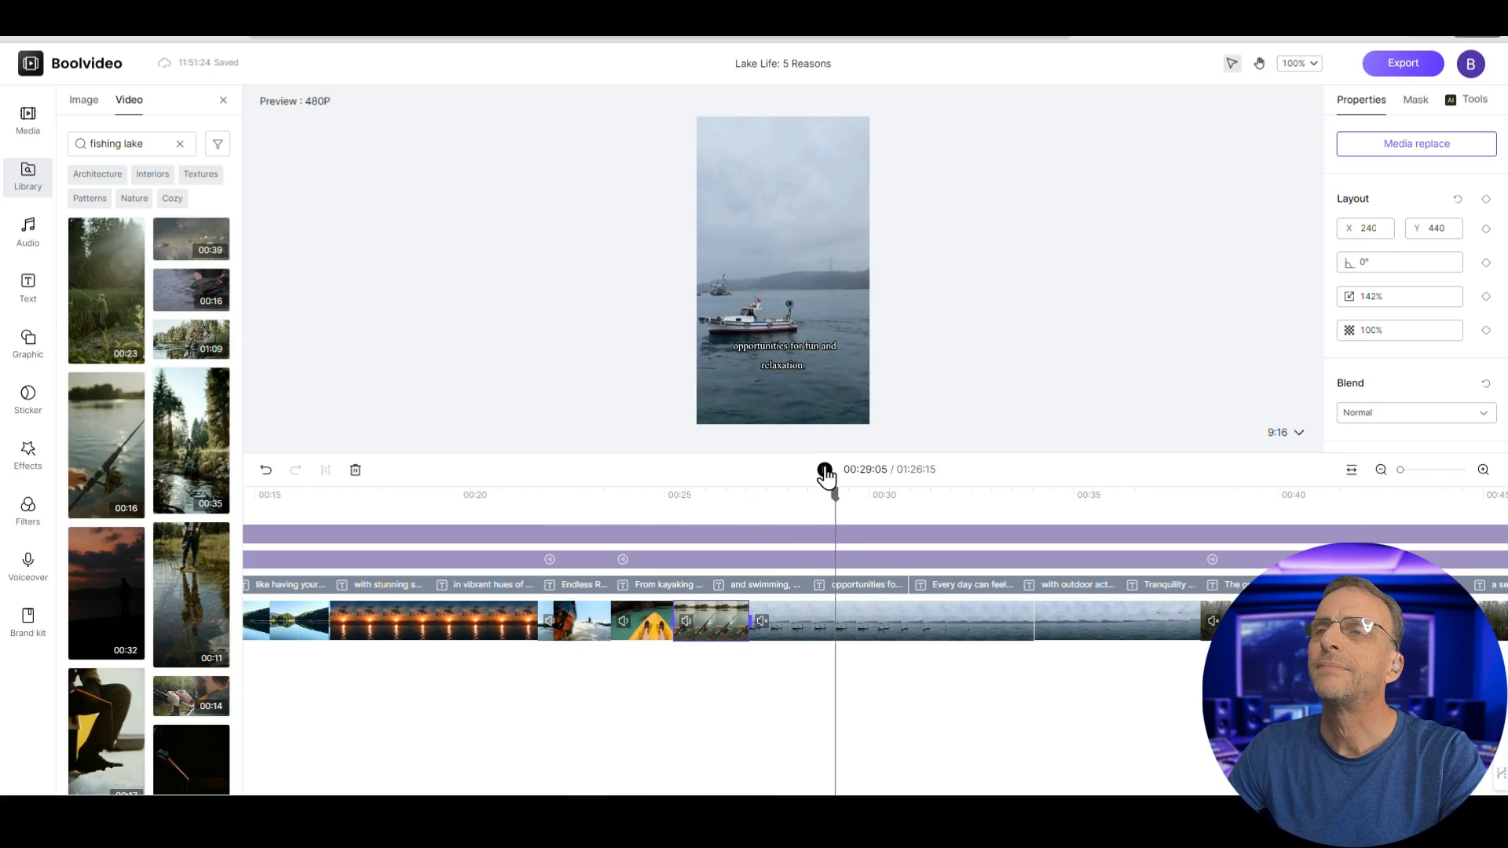
pyautogui.click(825, 472)
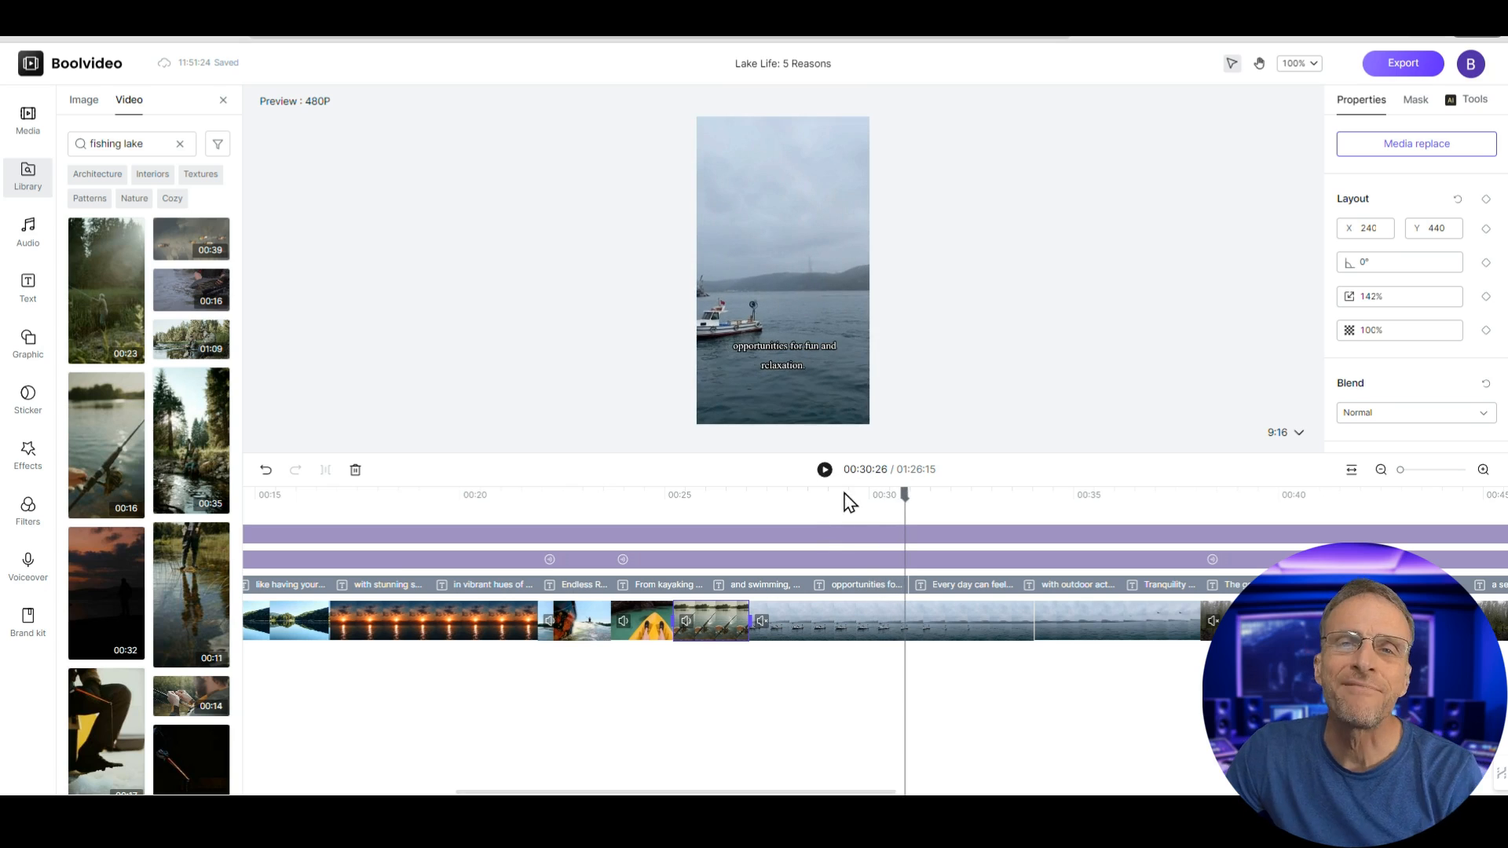
pyautogui.click(1484, 110)
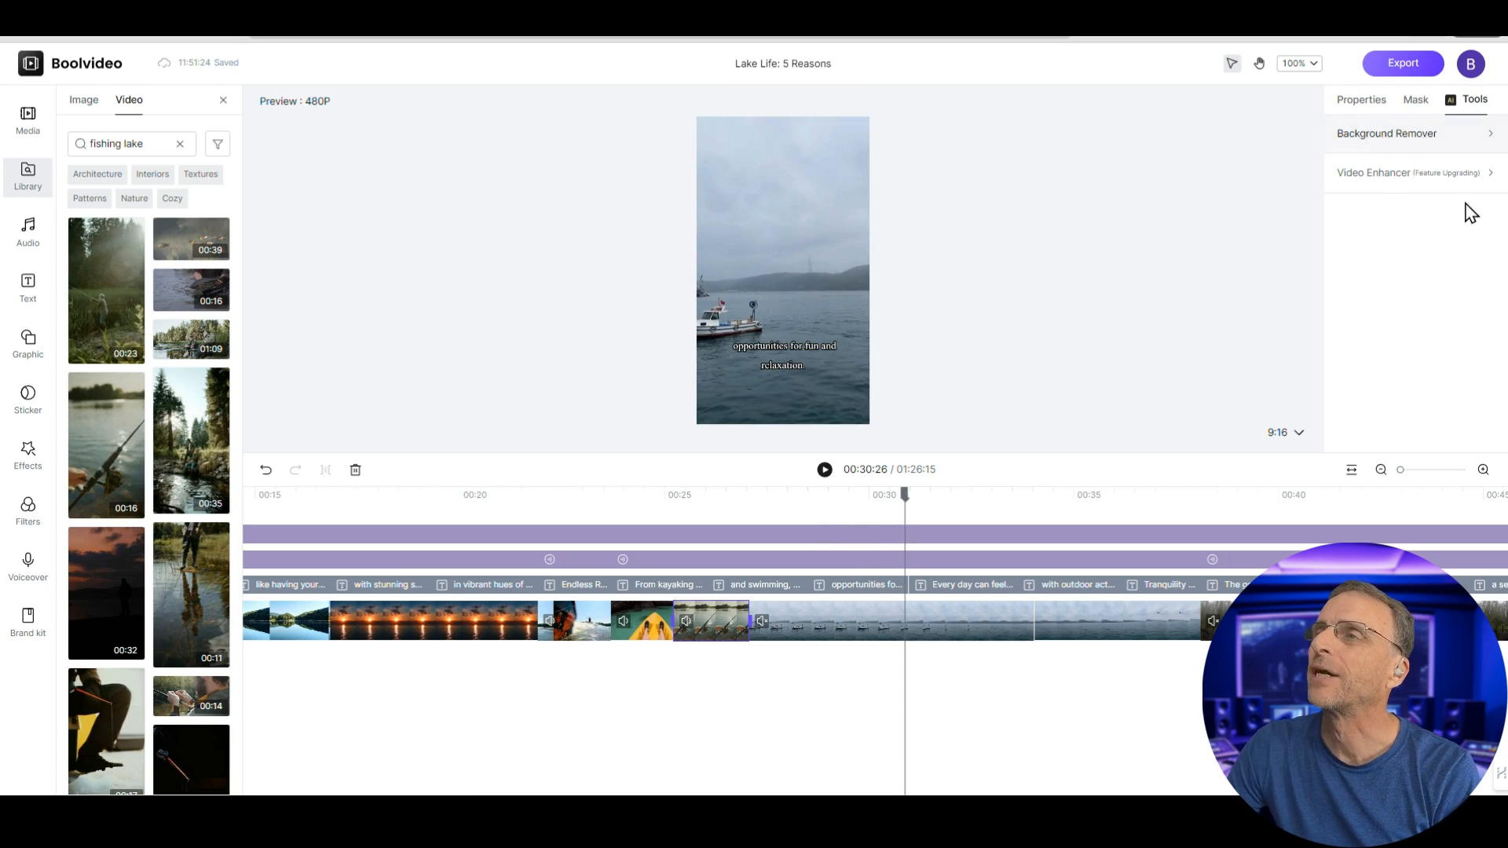